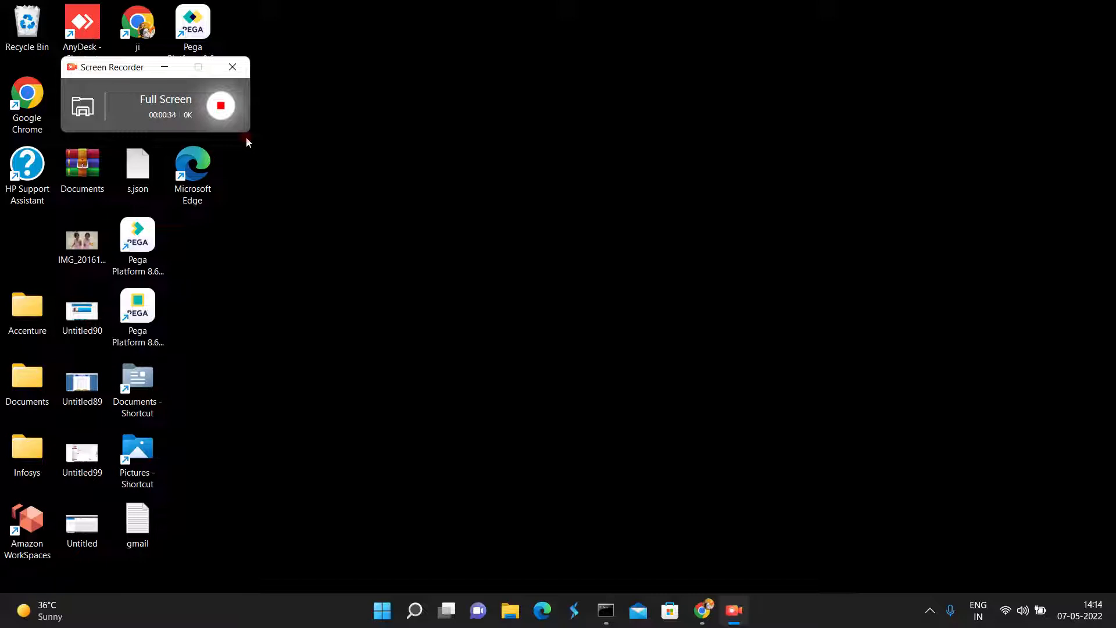
# - Search Windows for Task Scheduler, open it maximized, and display the Task Scheduler Library
pyautogui.click(395, 479)
pyautogui.click(414, 612)
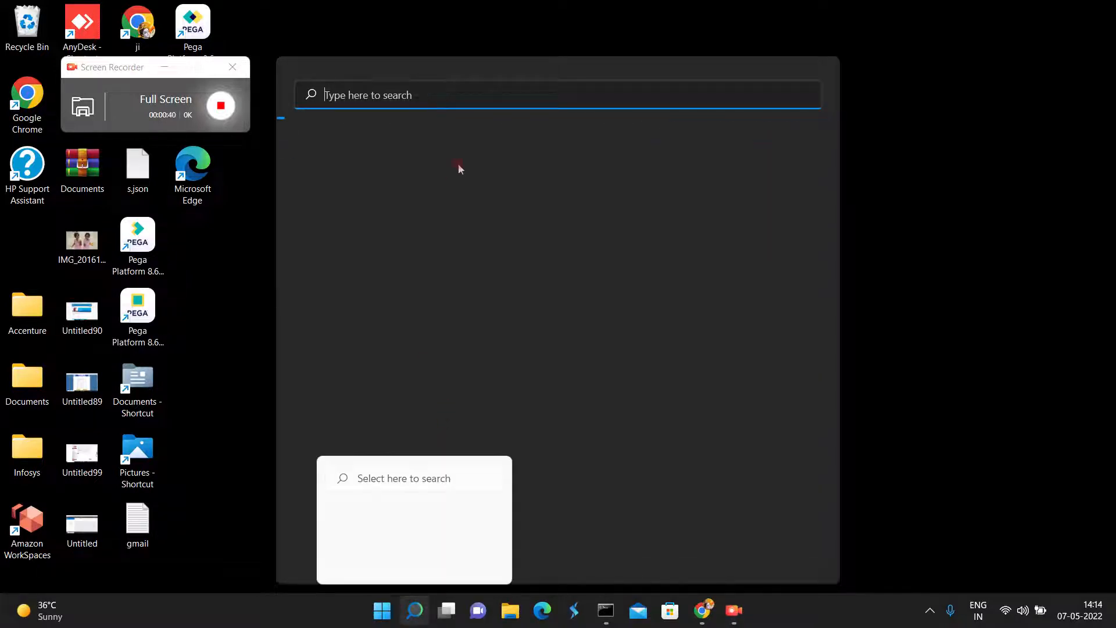
pyautogui.write('ta')
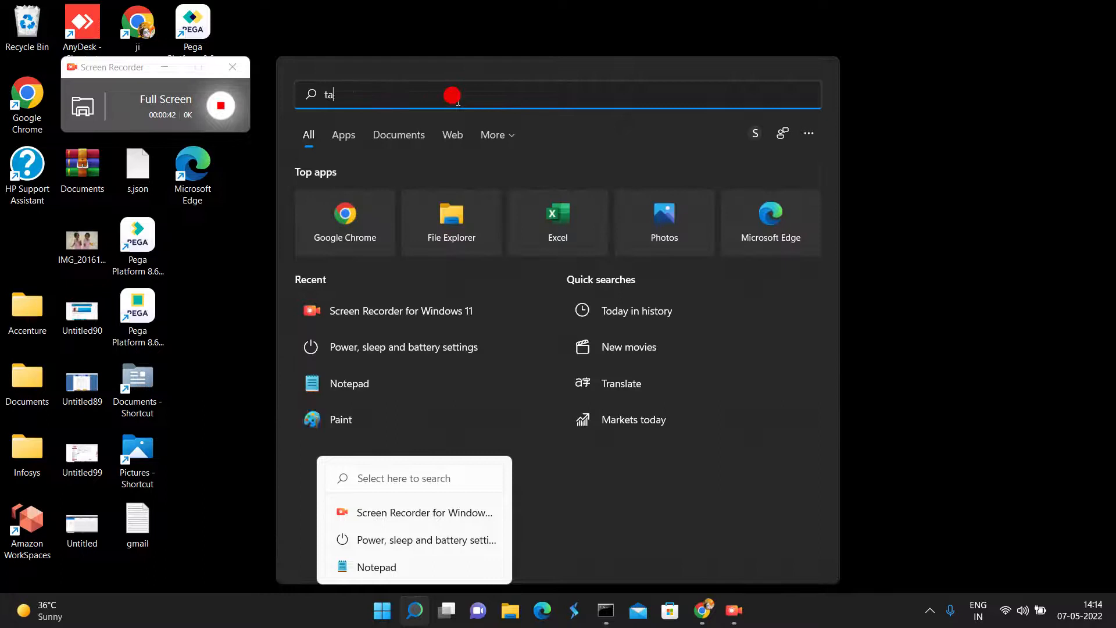
pyautogui.write('sk sch')
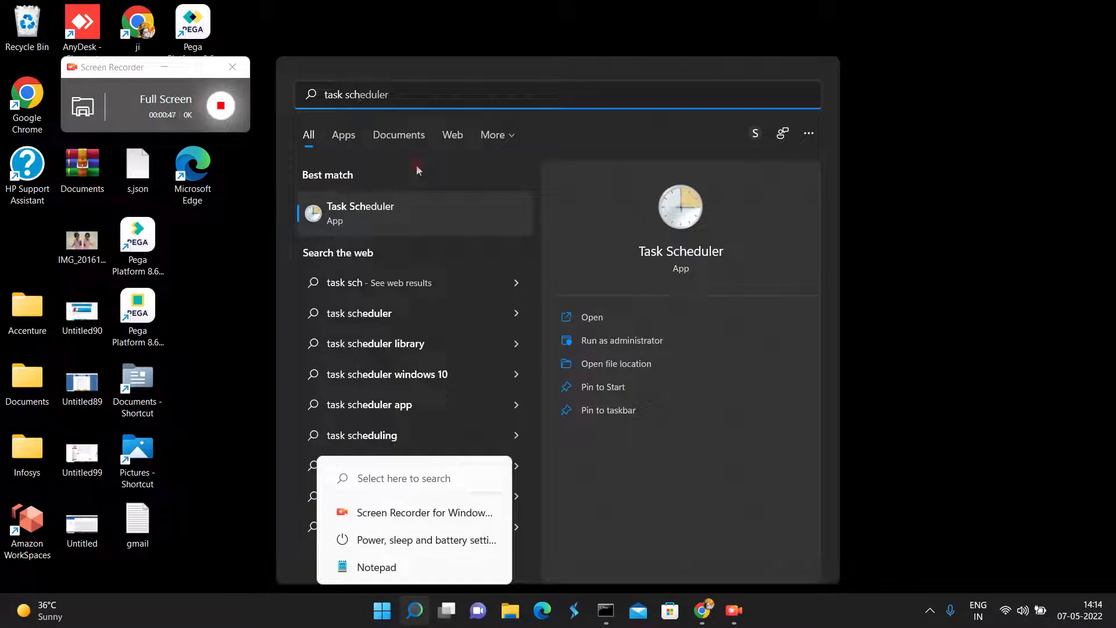
pyautogui.click(367, 210)
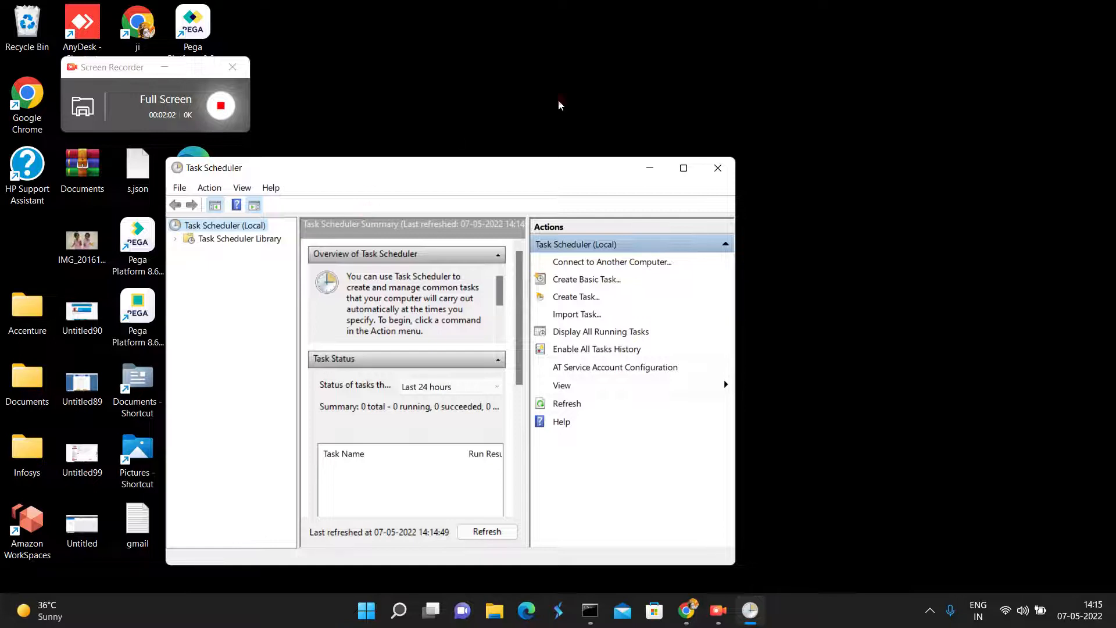
pyautogui.click(683, 169)
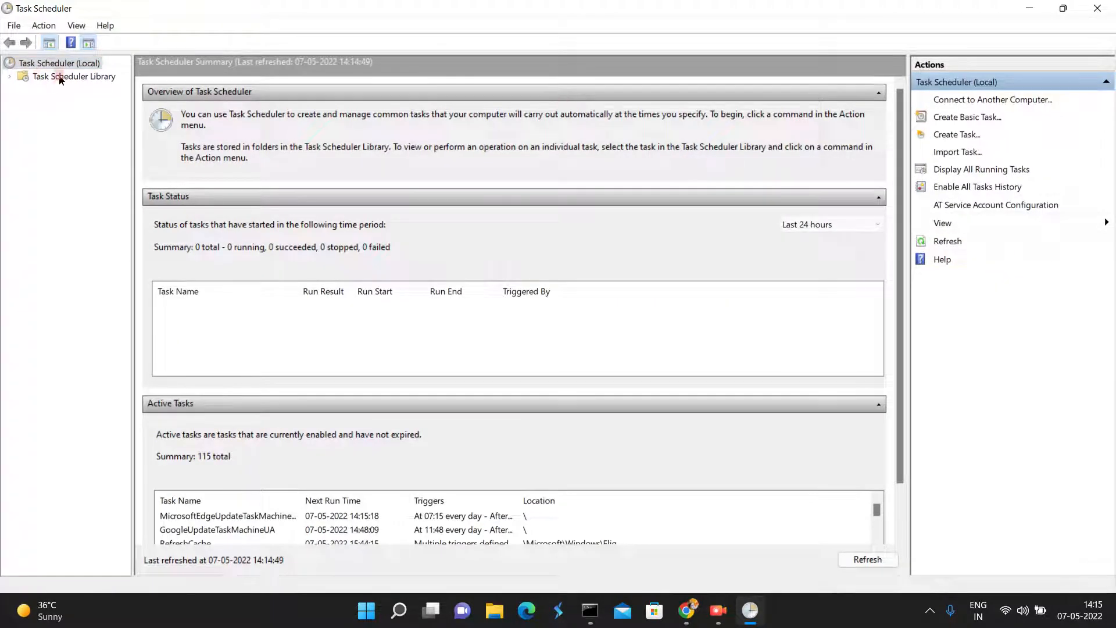
pyautogui.click(60, 77)
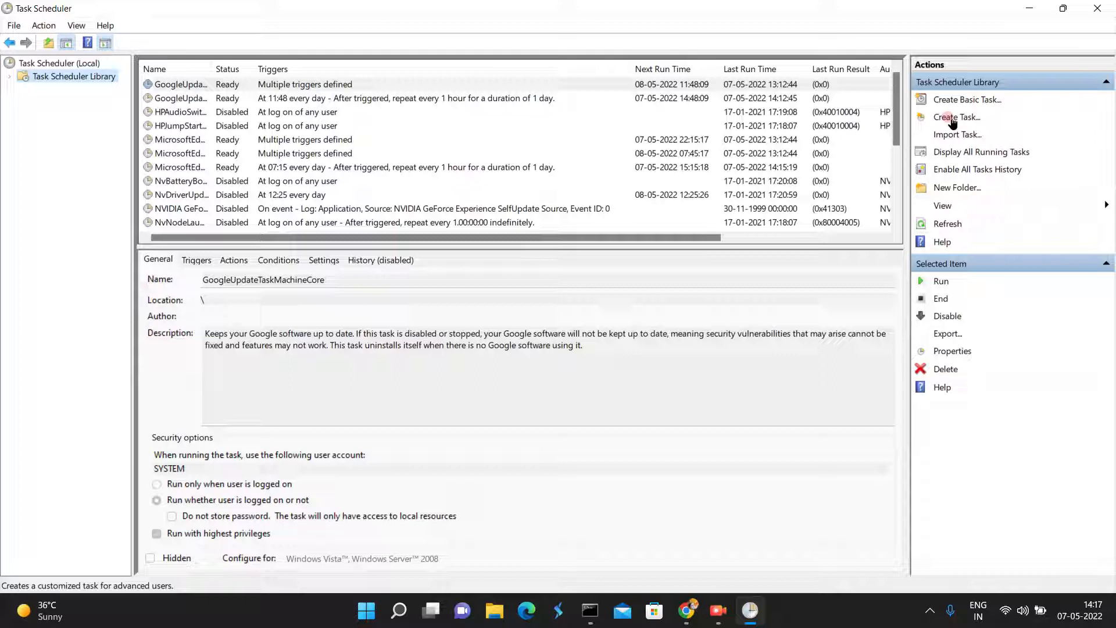
# - Write the command "rm C:/tempfolder/hello.txt" in a new Notepad document and minimize it
pyautogui.click(397, 609)
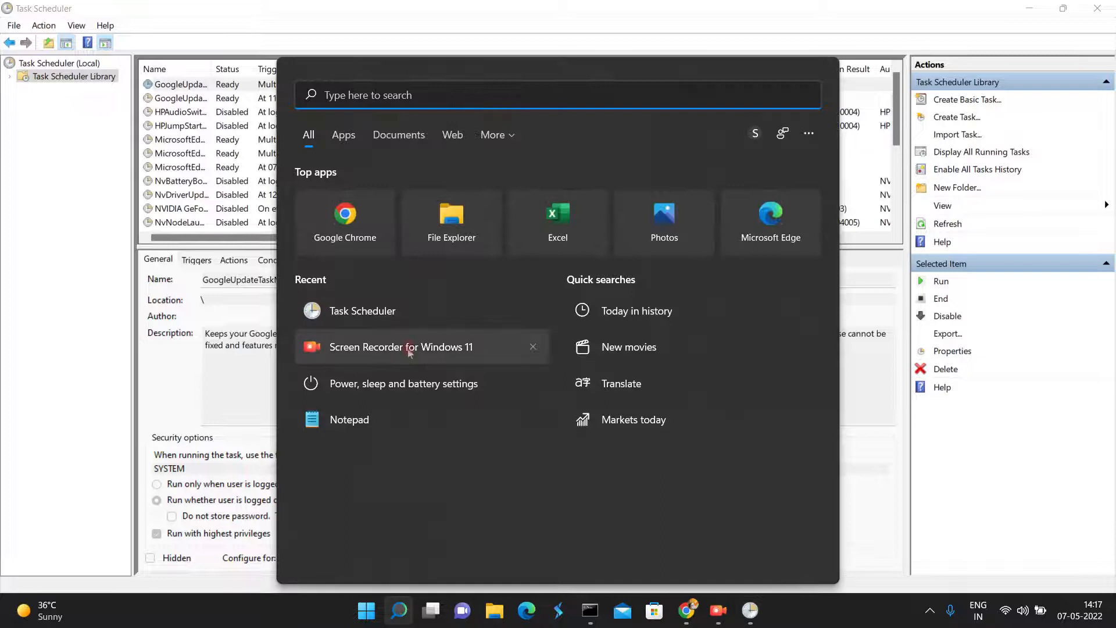
pyautogui.click(347, 421)
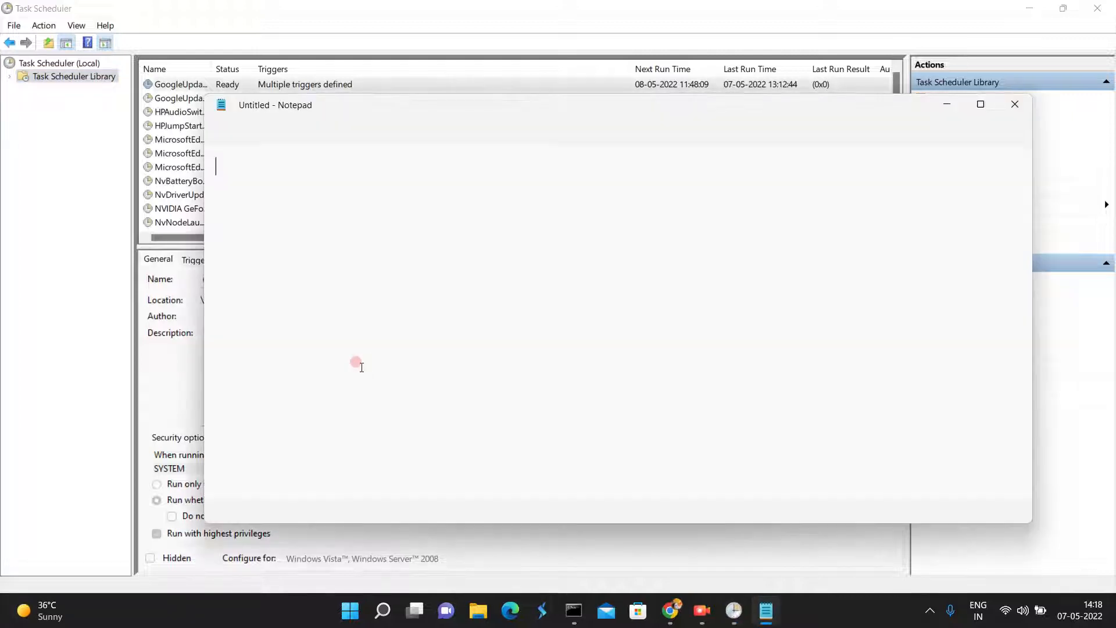
pyautogui.click(358, 347)
pyautogui.write('rm')
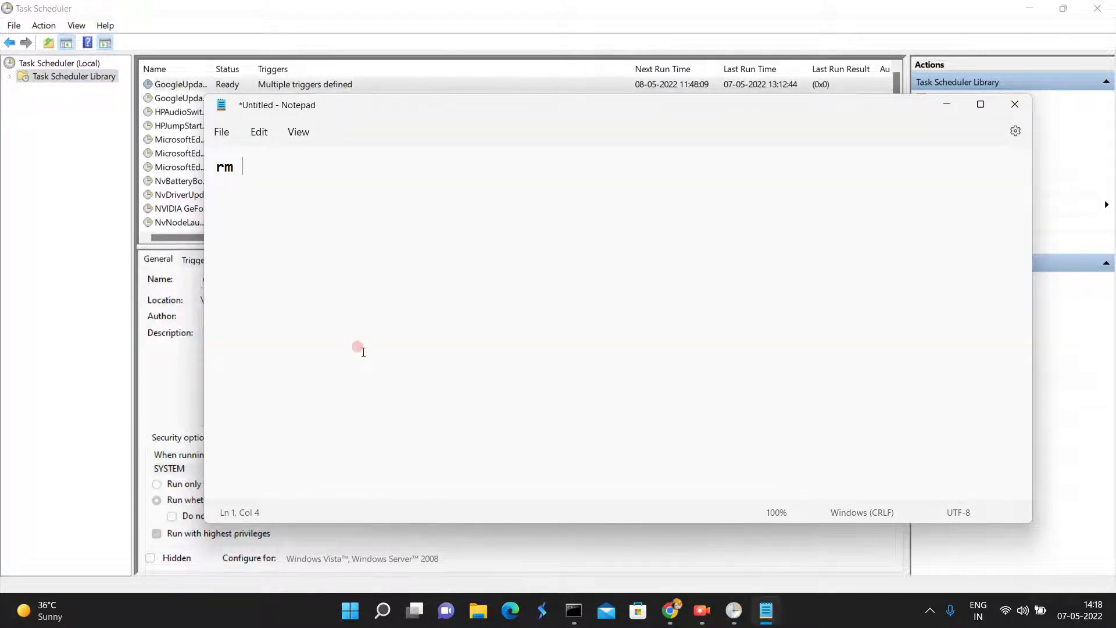
pyautogui.write(' C:/')
pyautogui.click(357, 347)
pyautogui.write('tempfol')
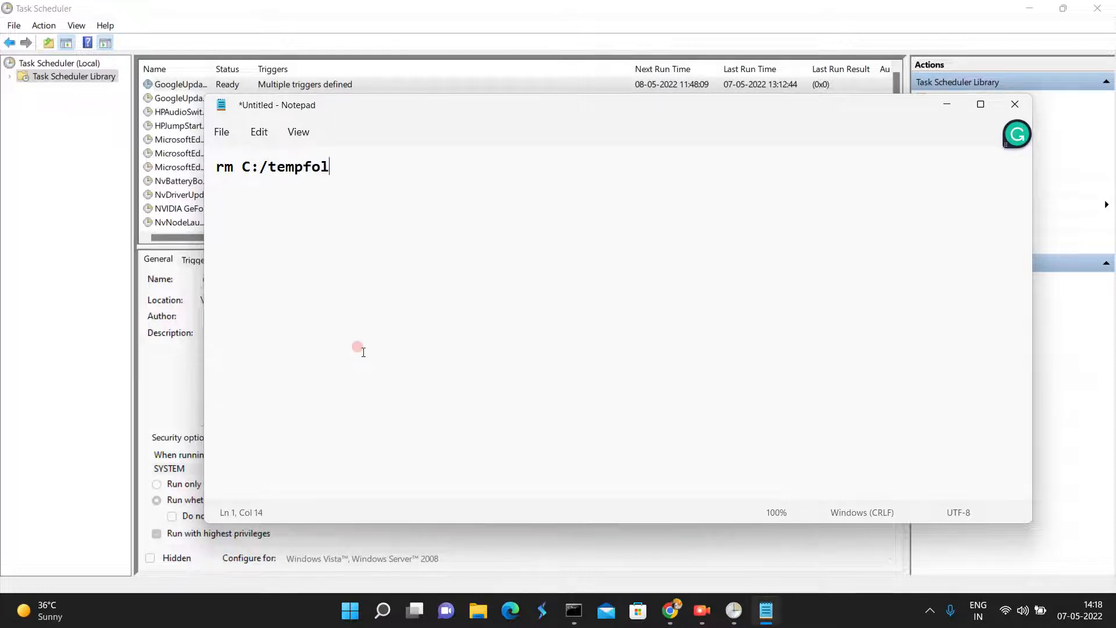
pyautogui.write('der/hello.txt')
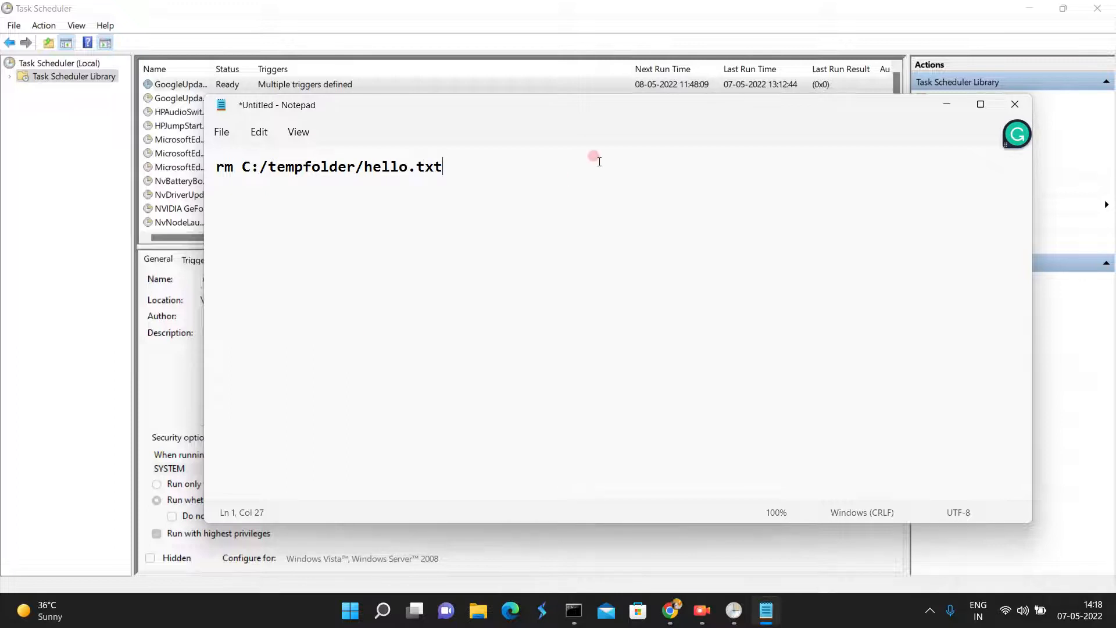
pyautogui.click(947, 104)
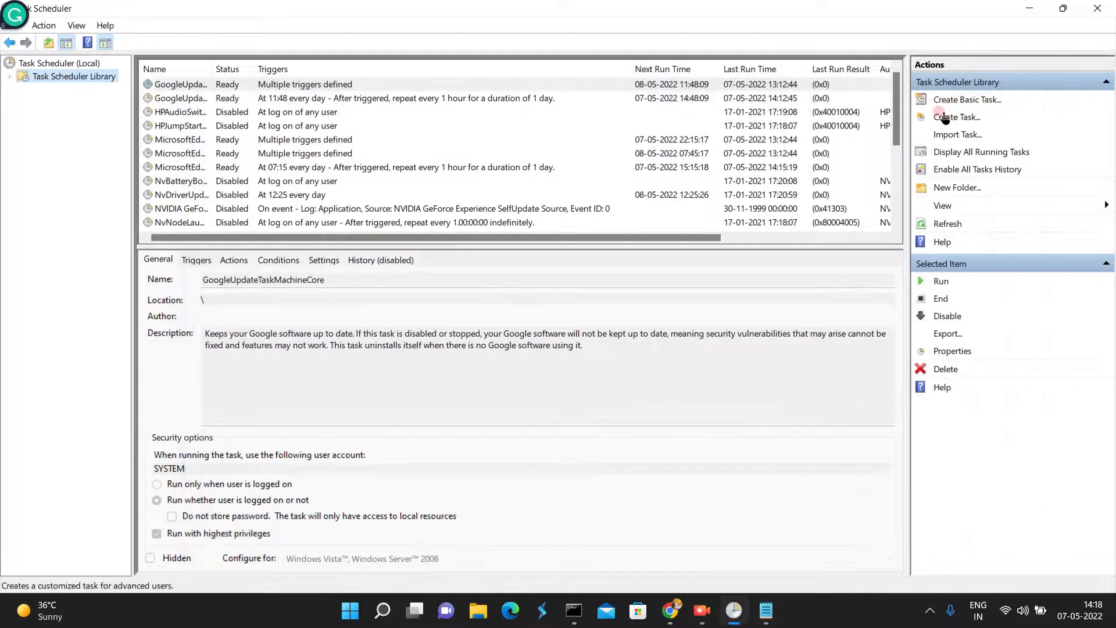
# - View the general options for creating a new task and cancel without creating it
pyautogui.click(957, 118)
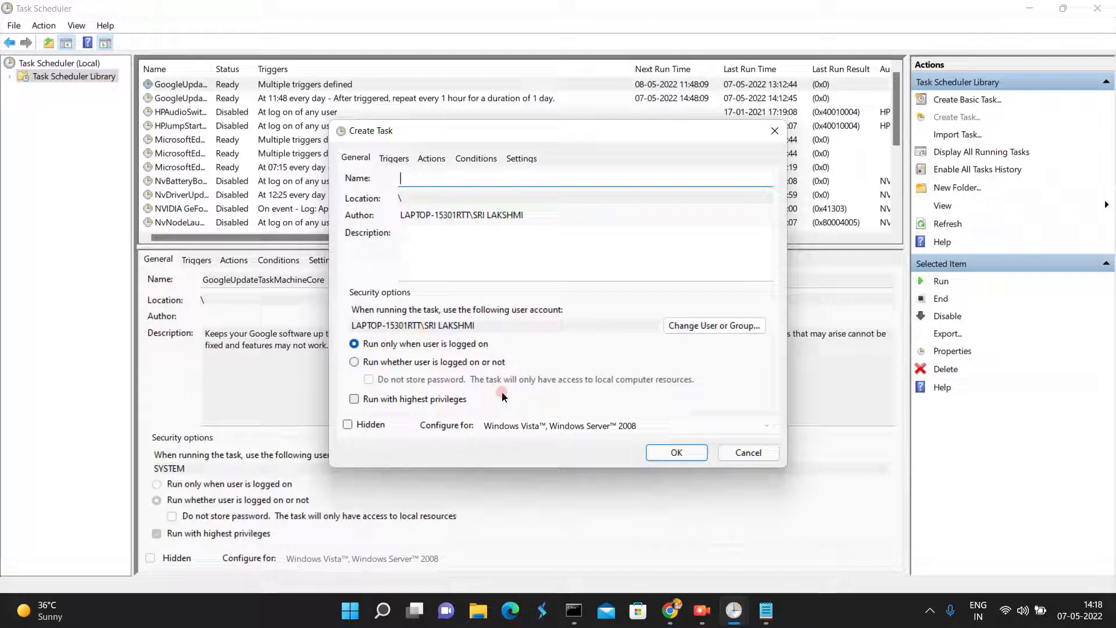
pyautogui.click(751, 454)
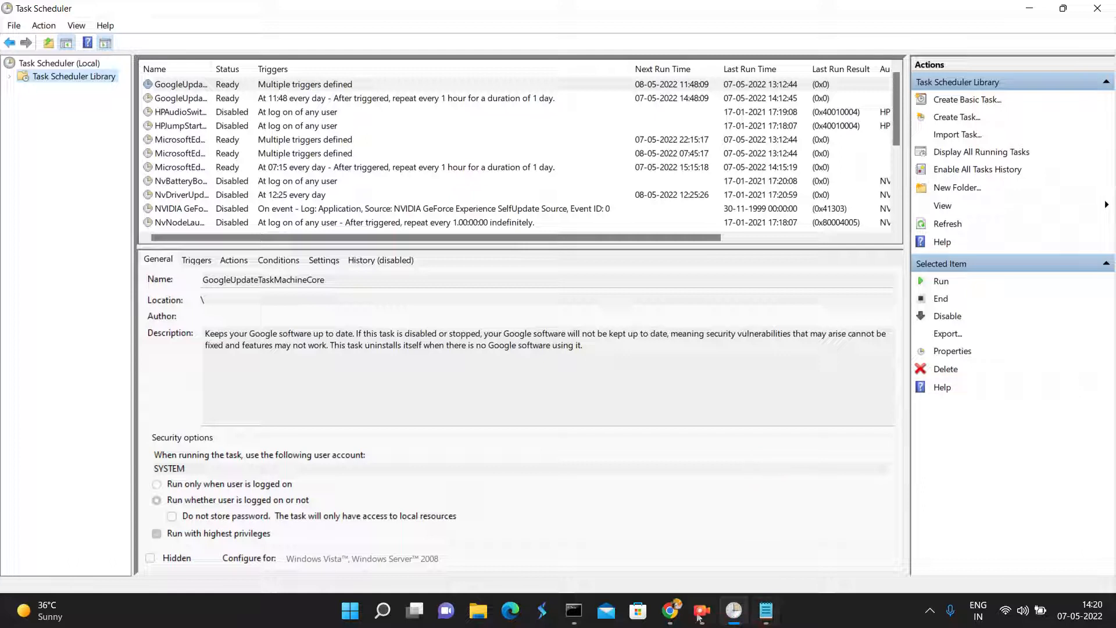
# - Switch to Pega Admin Studio in Chrome, close the YouTube page, and change the workspace to Dev Studio
pyautogui.moveTo(670, 610)
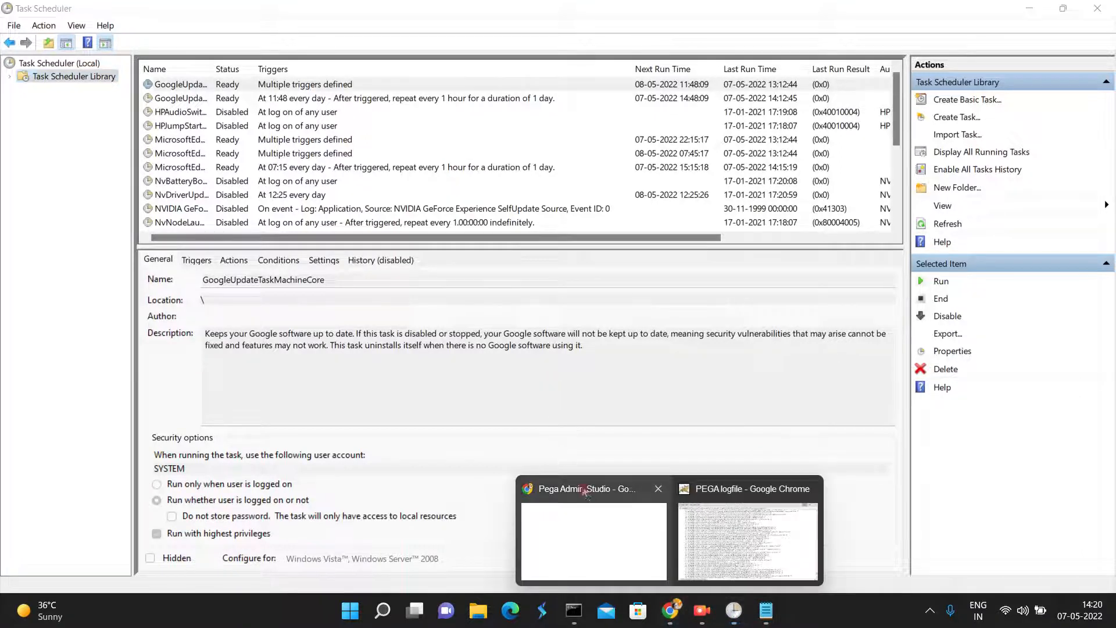
pyautogui.moveTo(595, 525)
pyautogui.click(597, 533)
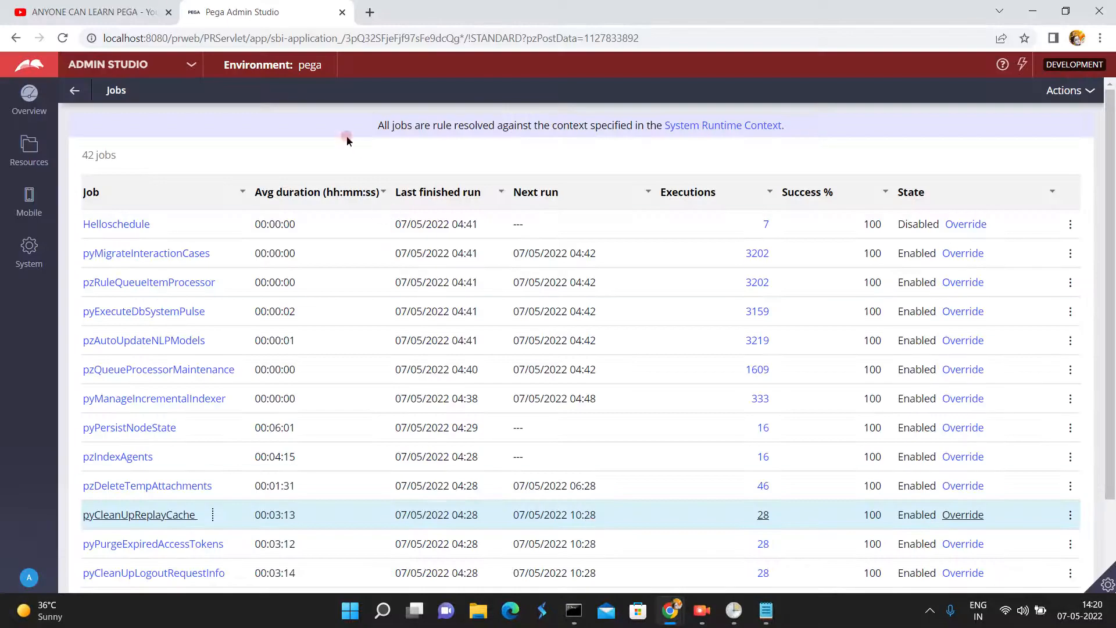
pyautogui.click(168, 12)
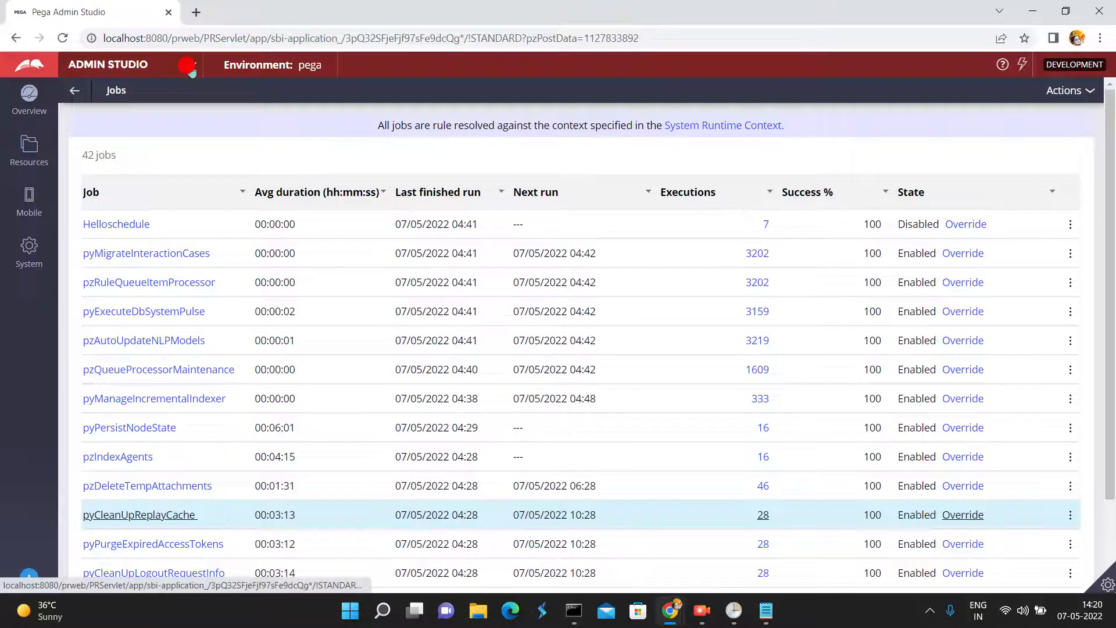
pyautogui.click(187, 65)
pyautogui.click(119, 109)
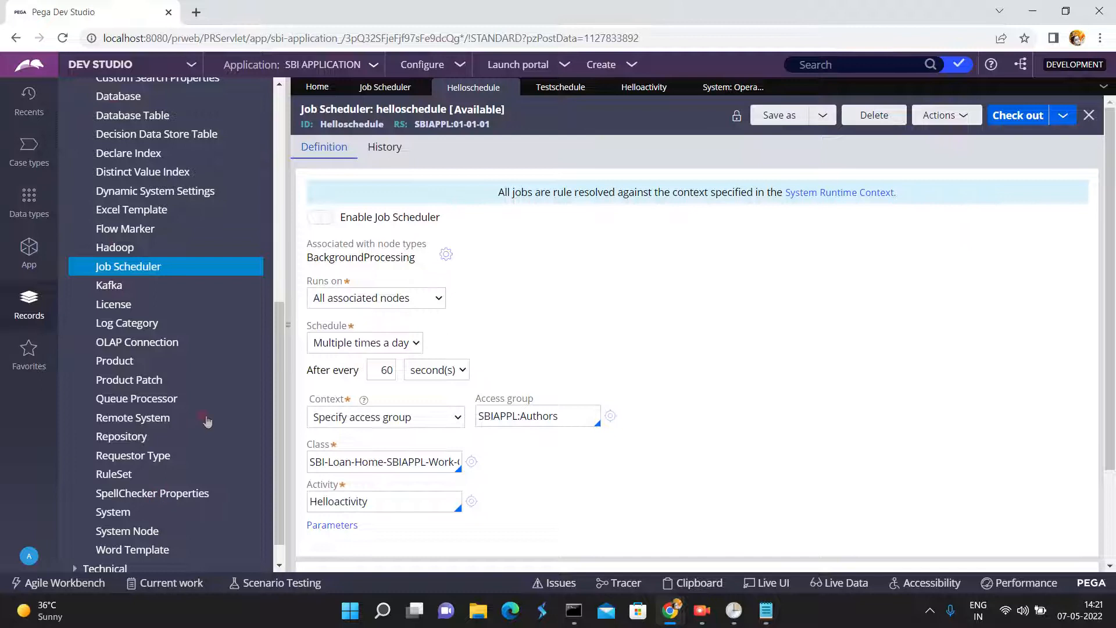
# - Display the Agents instances from the SysAdmin records and collapse the records explorer
pyautogui.click(280, 86)
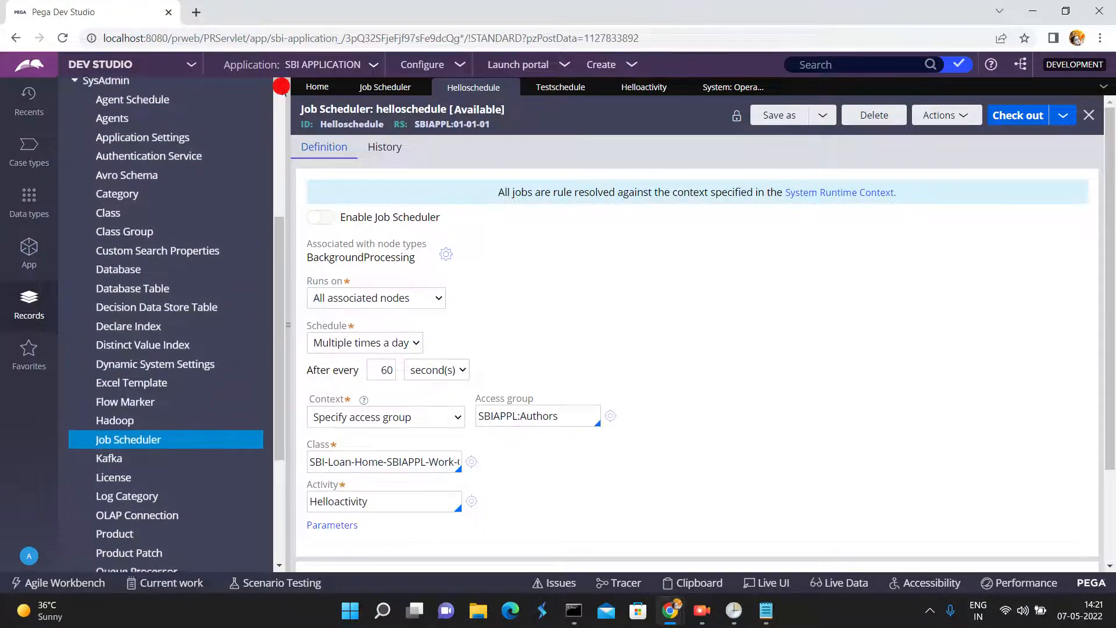
pyautogui.click(116, 121)
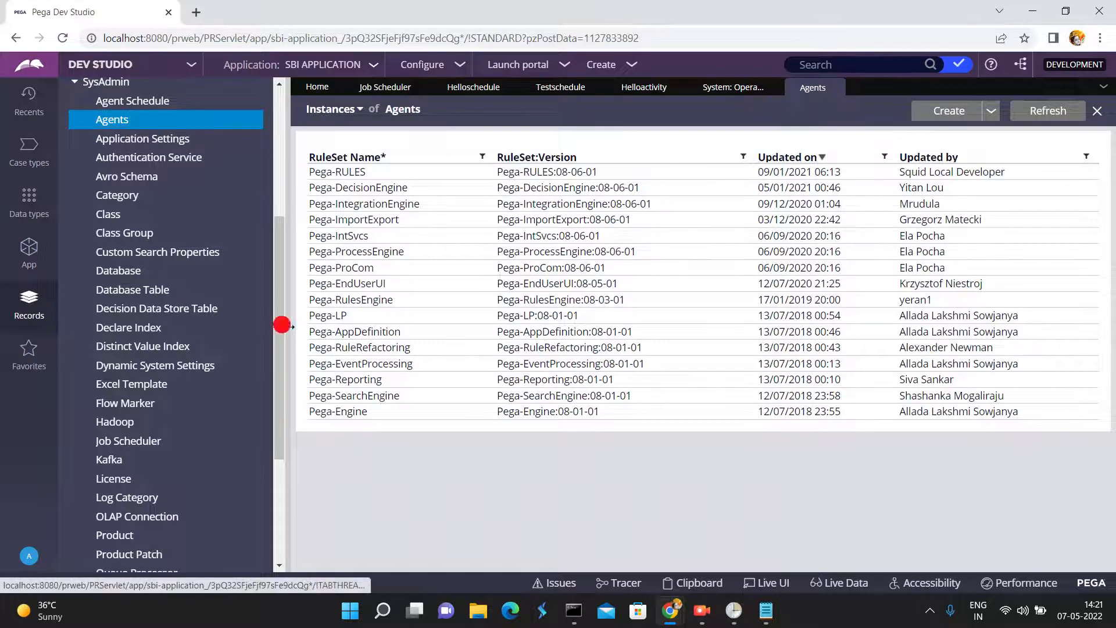
pyautogui.click(282, 324)
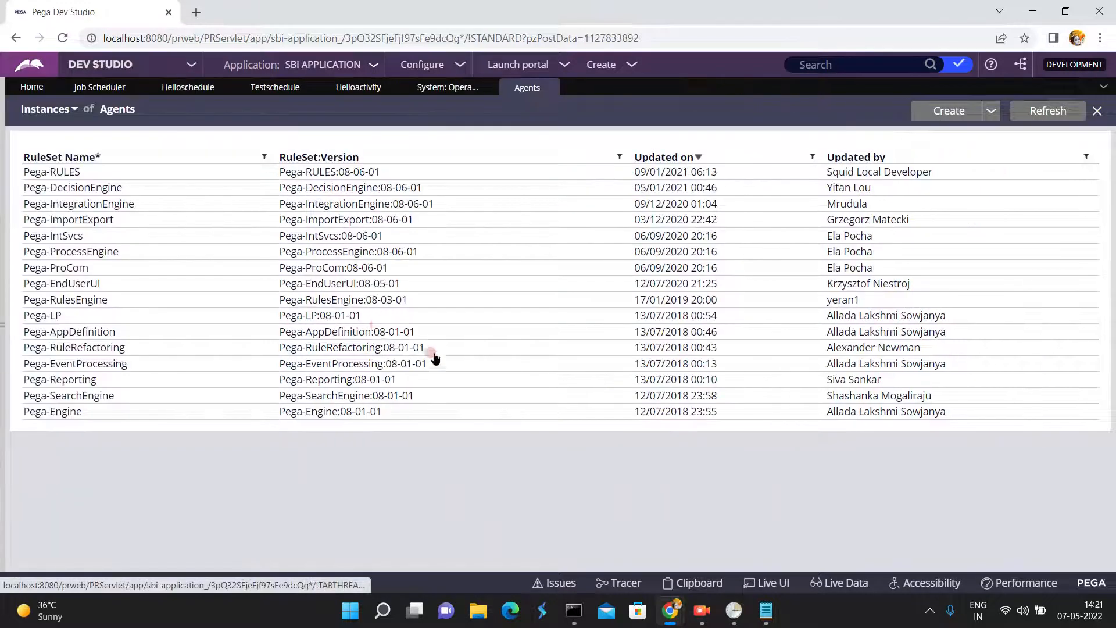
# - Open the Pega-RULES agents record, examine its SystemIndexer and SystemWorkIndexer entries, and close the record
pyautogui.click(348, 172)
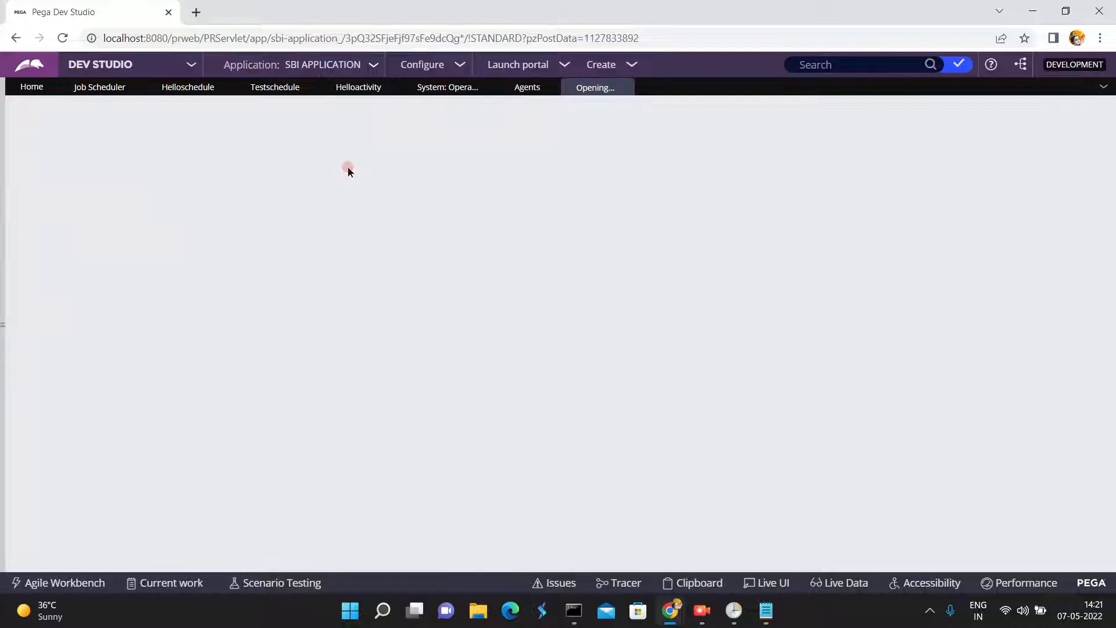
pyautogui.click(526, 88)
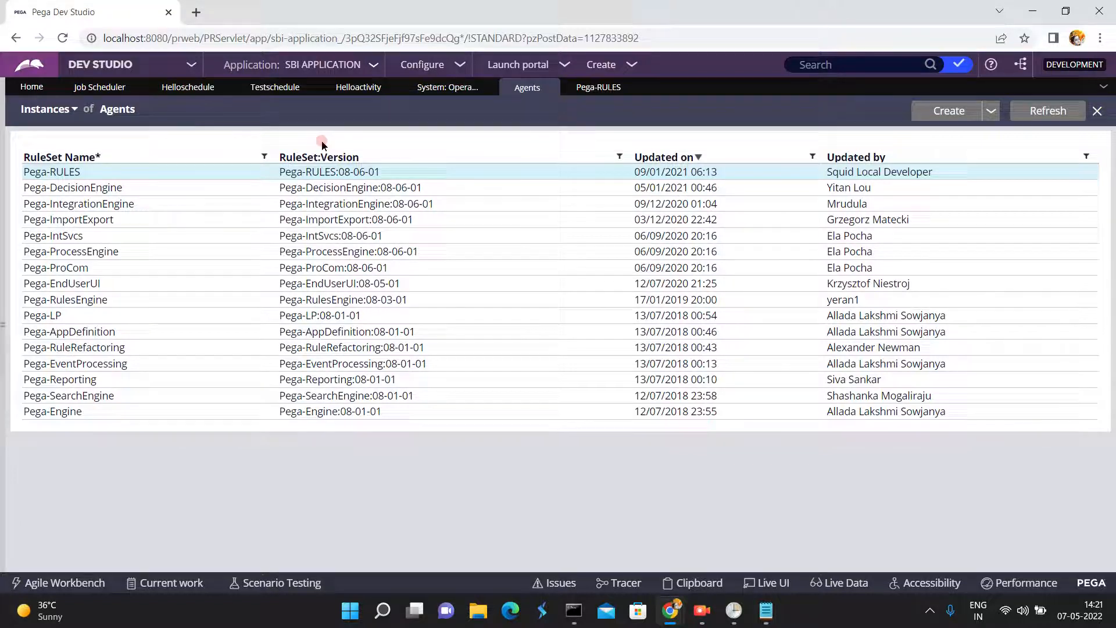
pyautogui.click(601, 91)
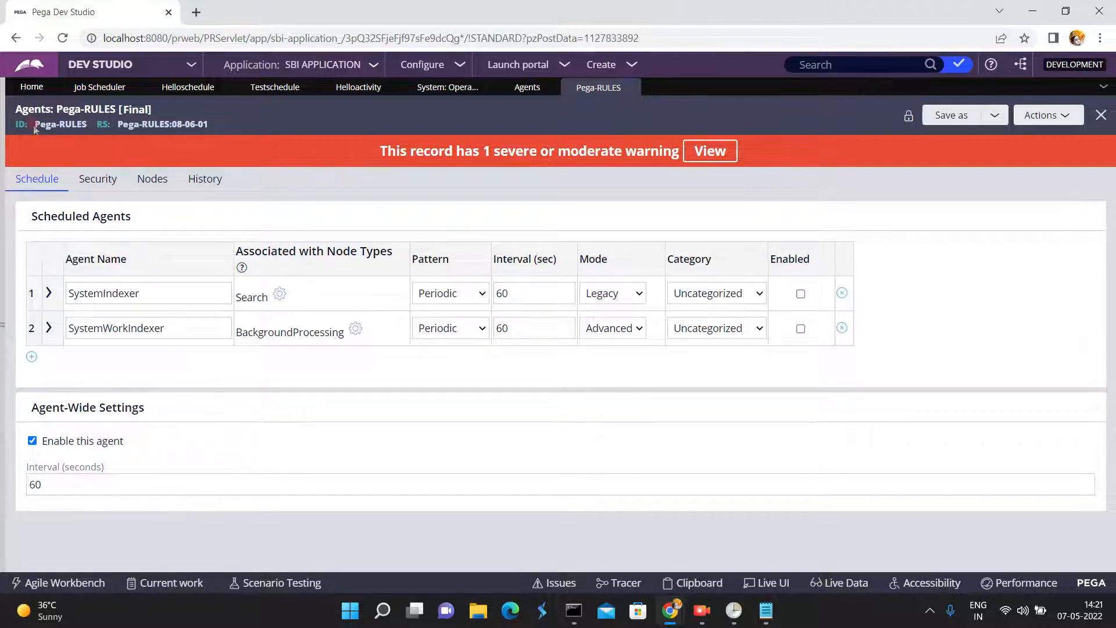
pyautogui.moveTo(35, 126); pyautogui.dragTo(82, 121)
pyautogui.click(84, 288)
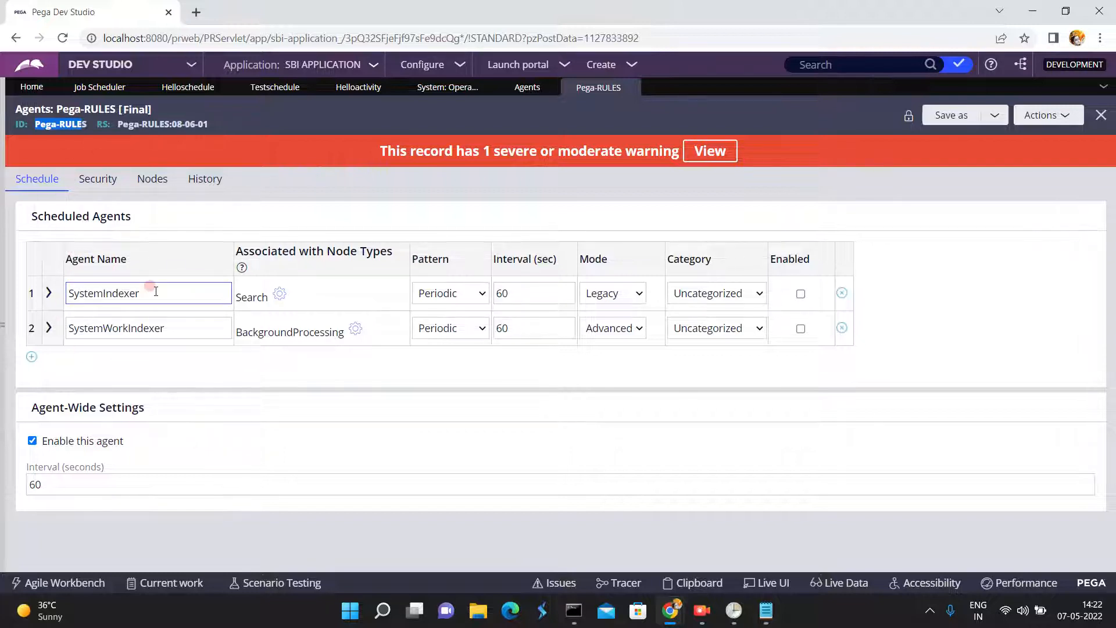
pyautogui.doubleClick(151, 289)
pyautogui.doubleClick(164, 327)
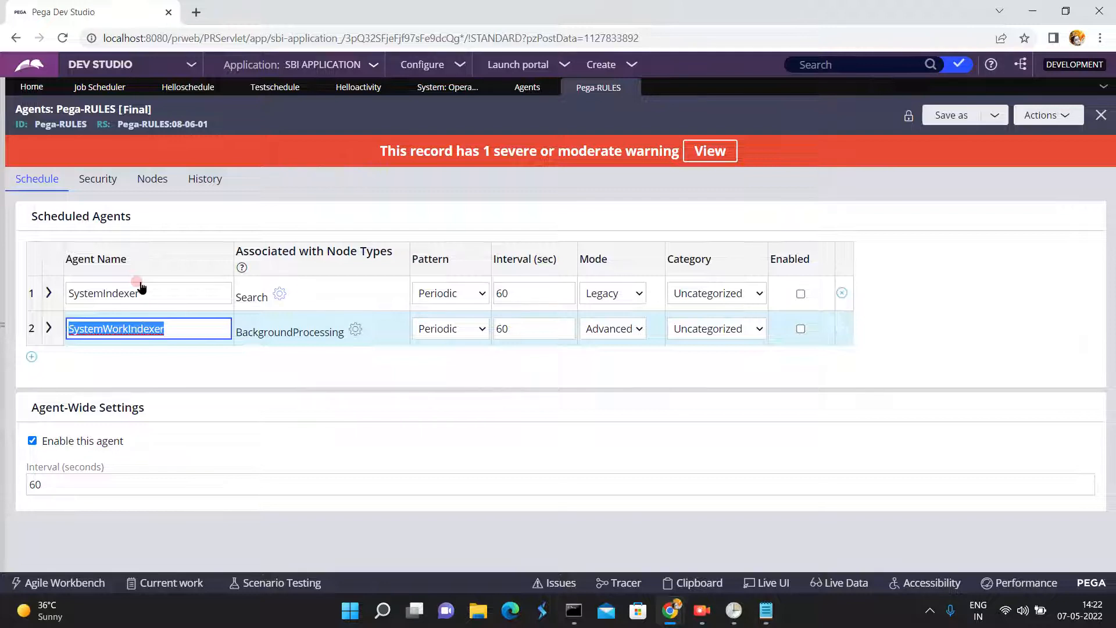
pyautogui.click(631, 87)
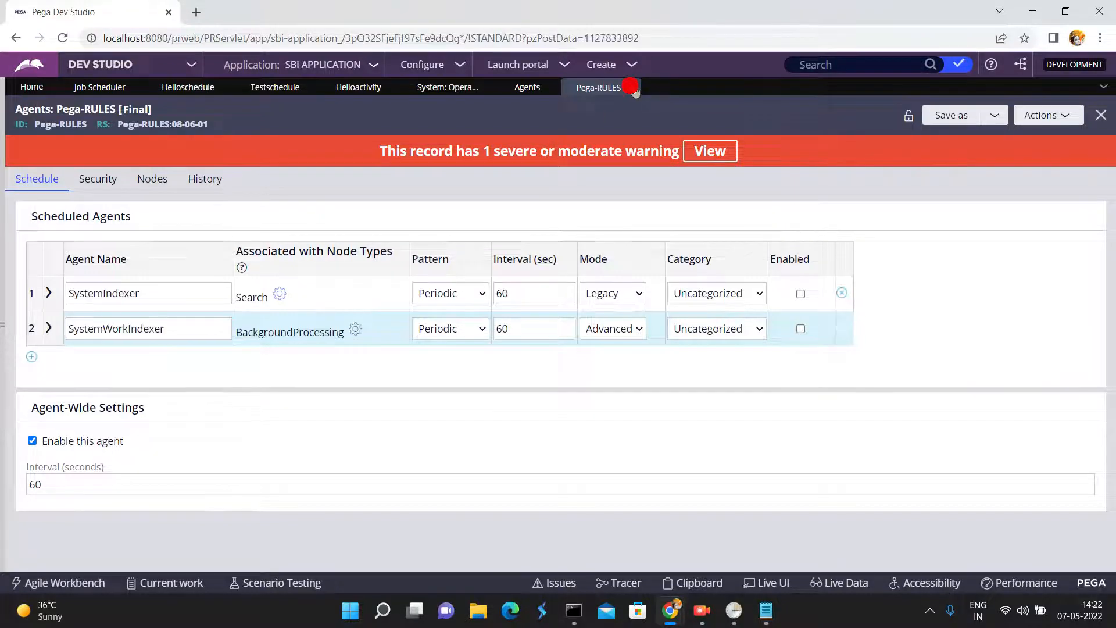
pyautogui.click(1044, 13)
pyautogui.click(837, 407)
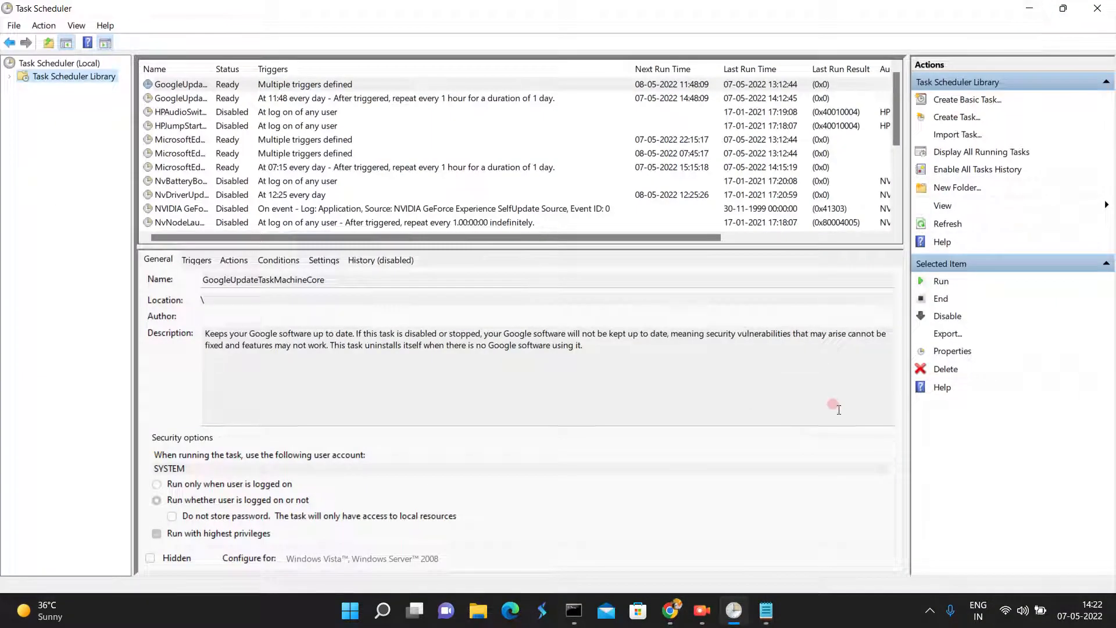
pyautogui.moveTo(707, 617)
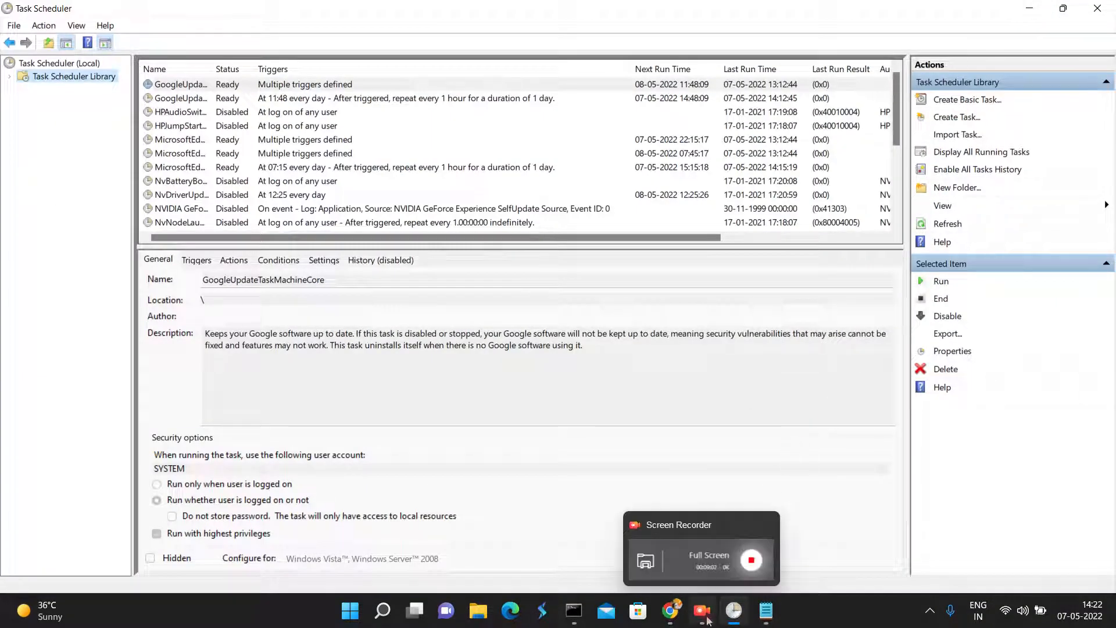
pyautogui.moveTo(670, 611)
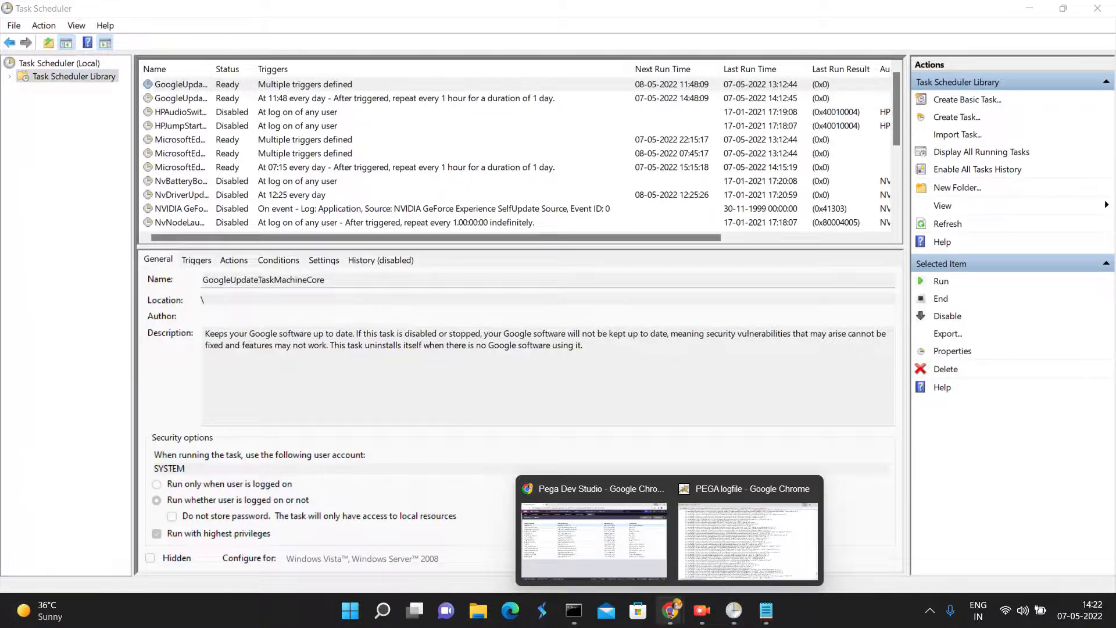
pyautogui.click(622, 568)
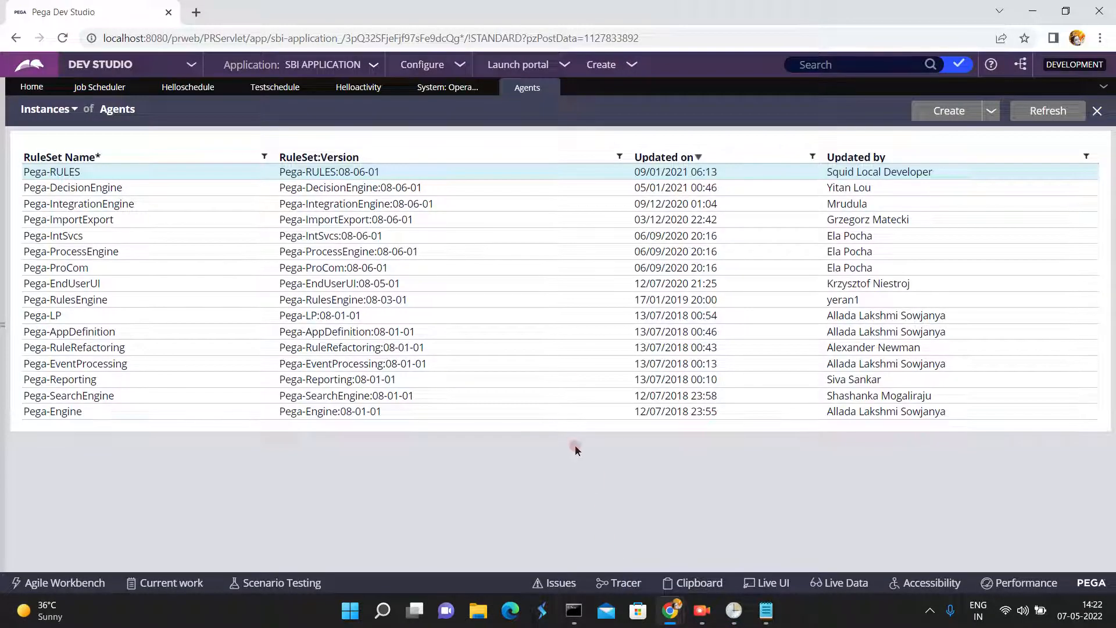
# - Close the open Helloschedule, Testschedule and Helloactivity records and display the Job Scheduler instances
pyautogui.click(223, 88)
pyautogui.click(221, 88)
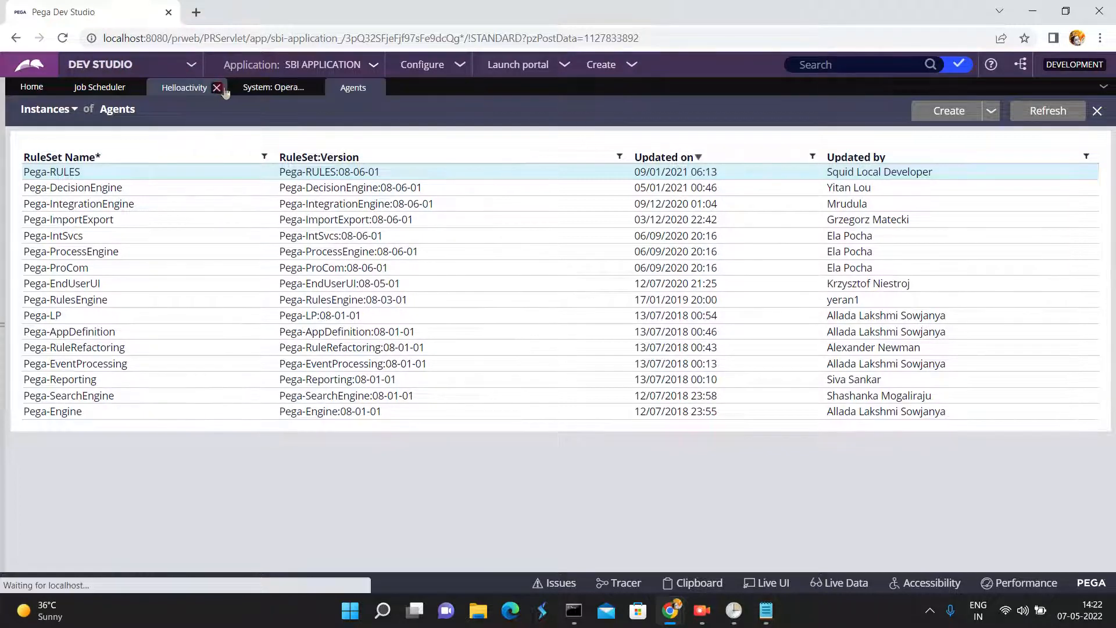
pyautogui.click(218, 87)
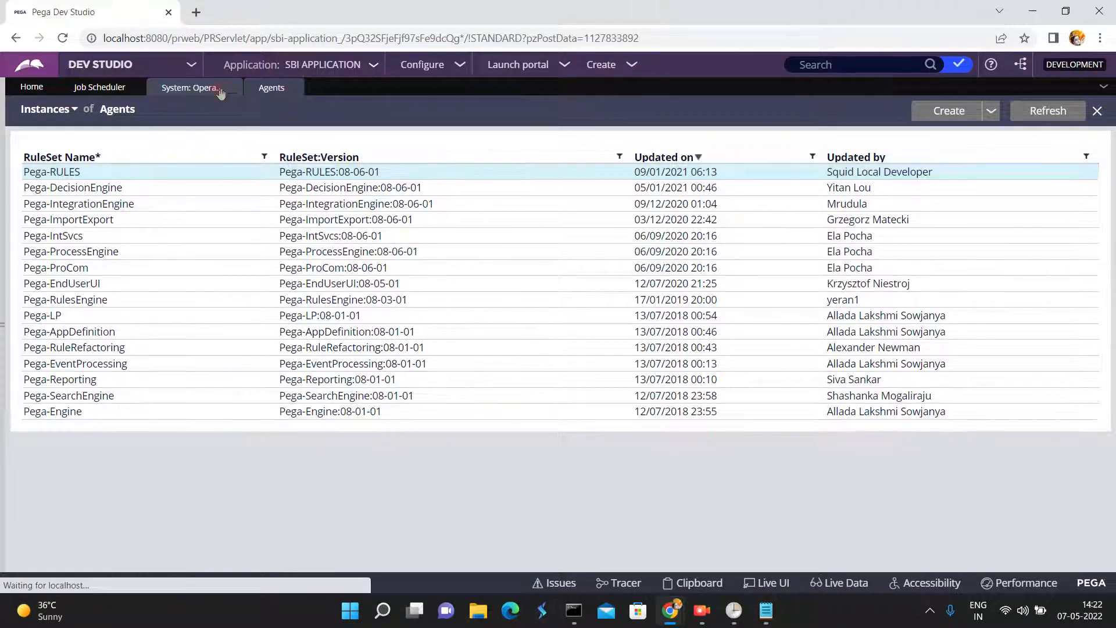
pyautogui.click(105, 88)
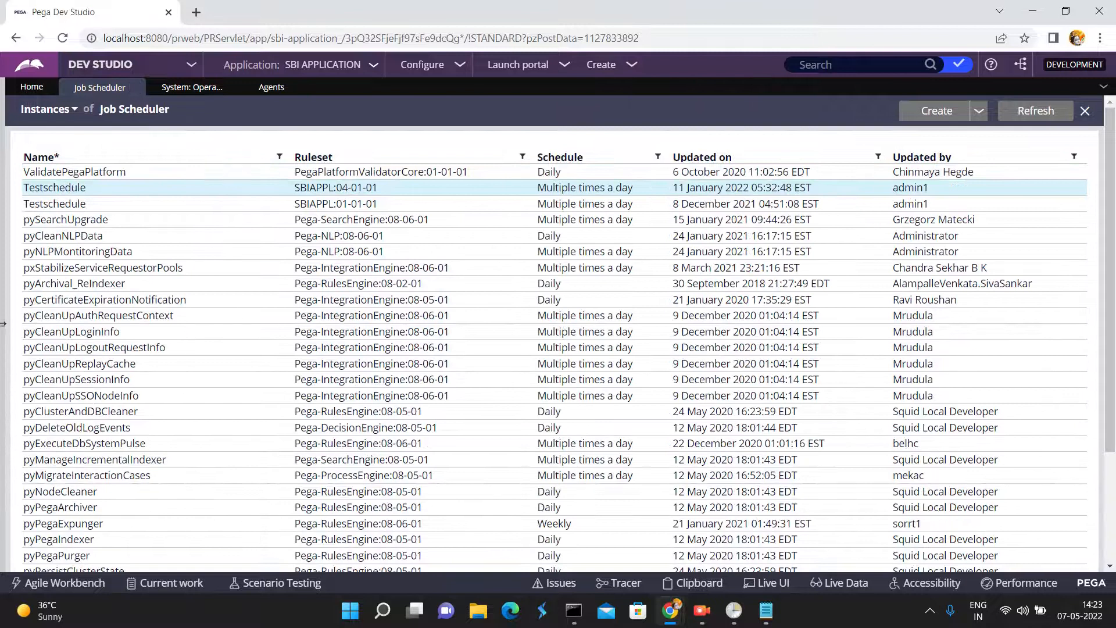
# - Create and open a Job Scheduler record labelled myjobscheduler in ruleset SBIAPPL version 01-01-01
pyautogui.moveTo(3, 324)
pyautogui.click(29, 305)
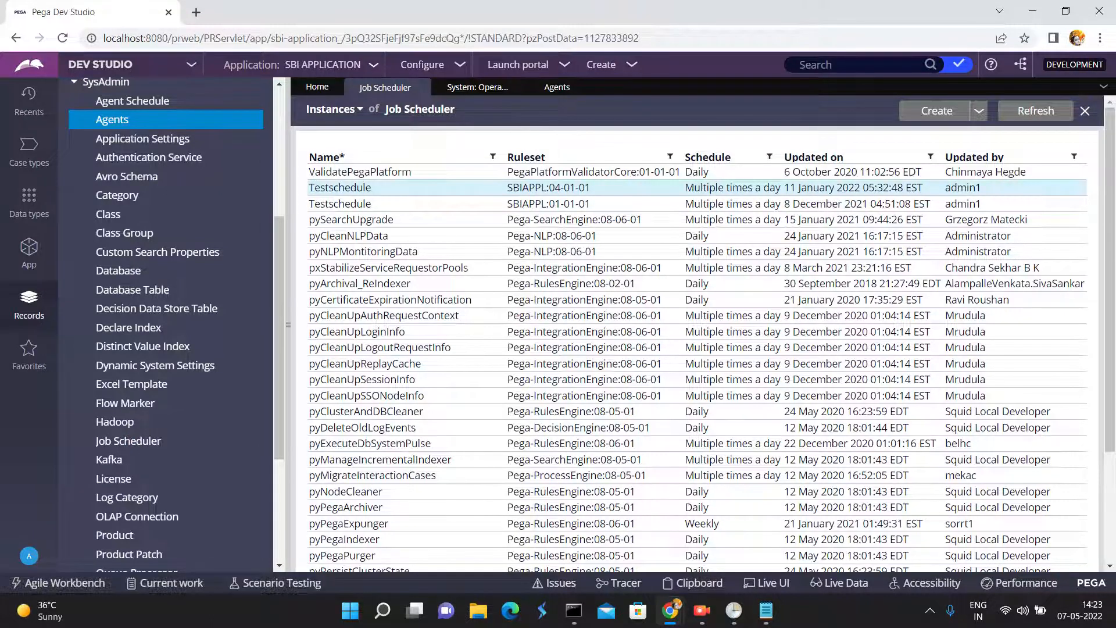
pyautogui.click(936, 110)
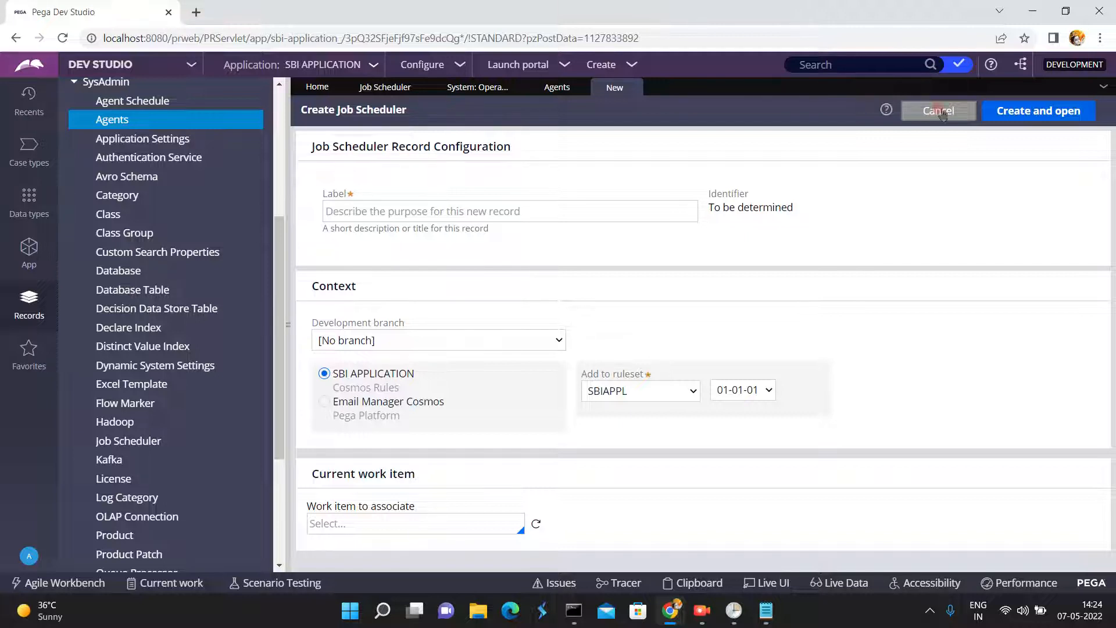
pyautogui.click(365, 213)
pyautogui.write('myj')
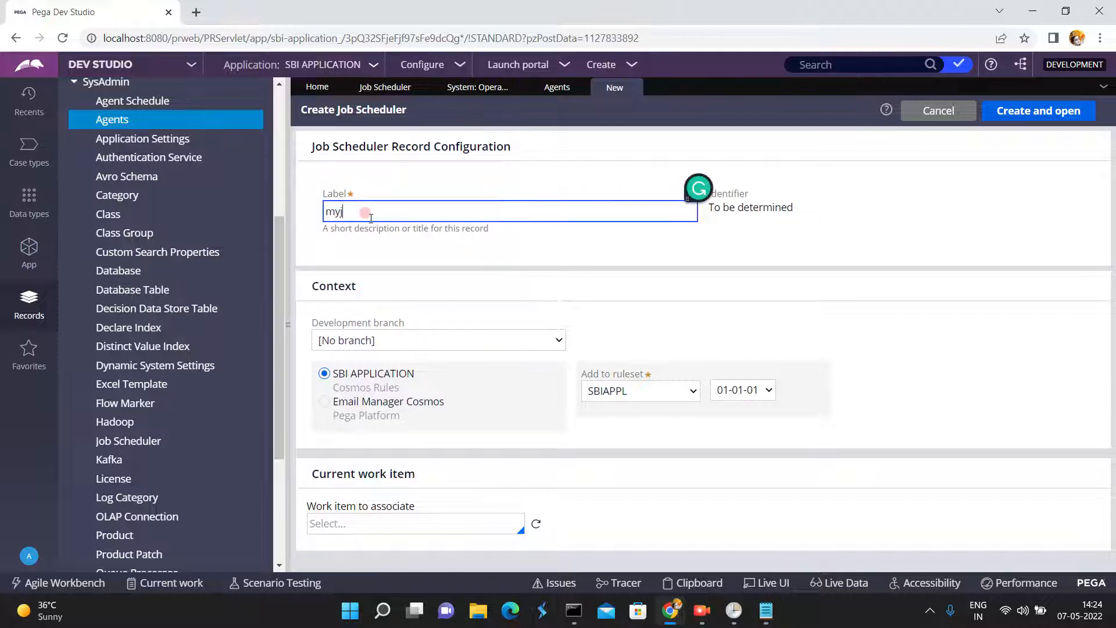
pyautogui.write('obsche')
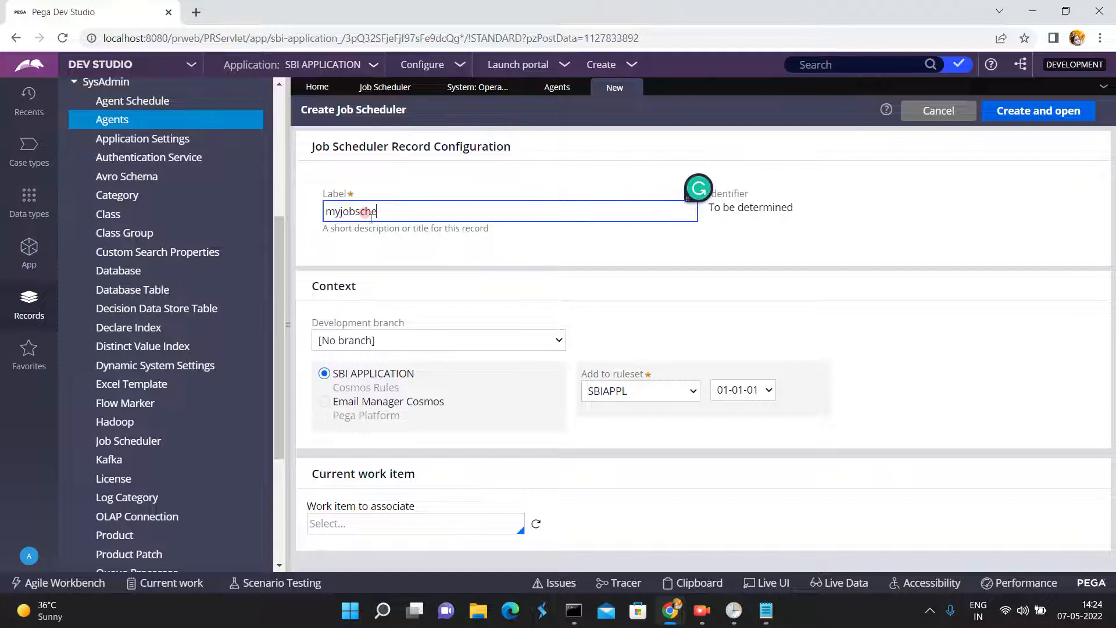
pyautogui.write('duler')
pyautogui.click(552, 252)
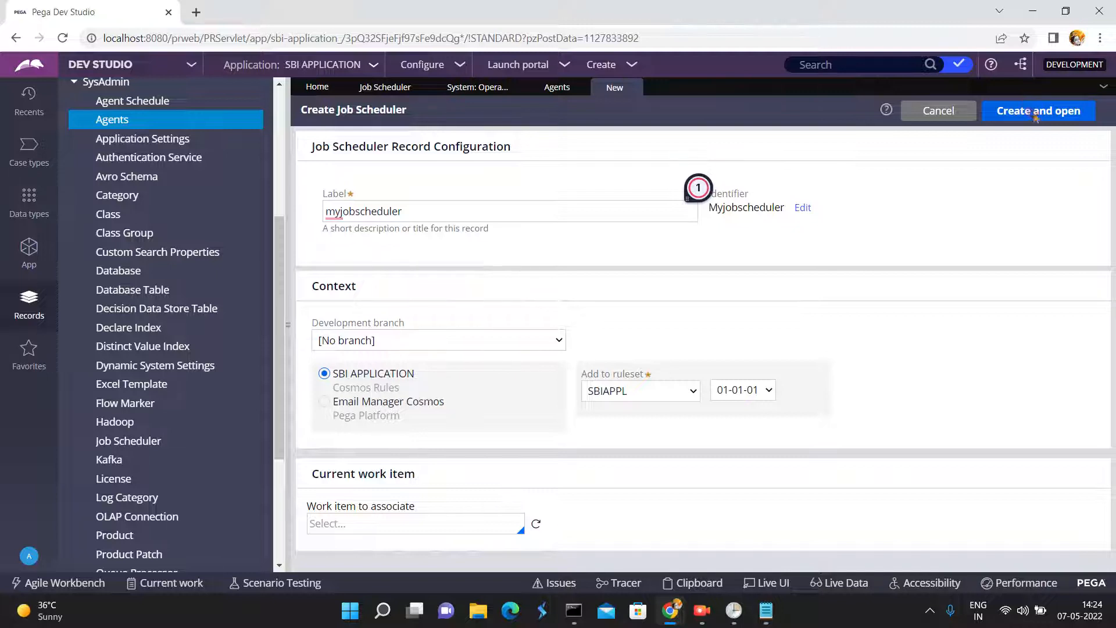
pyautogui.click(1030, 112)
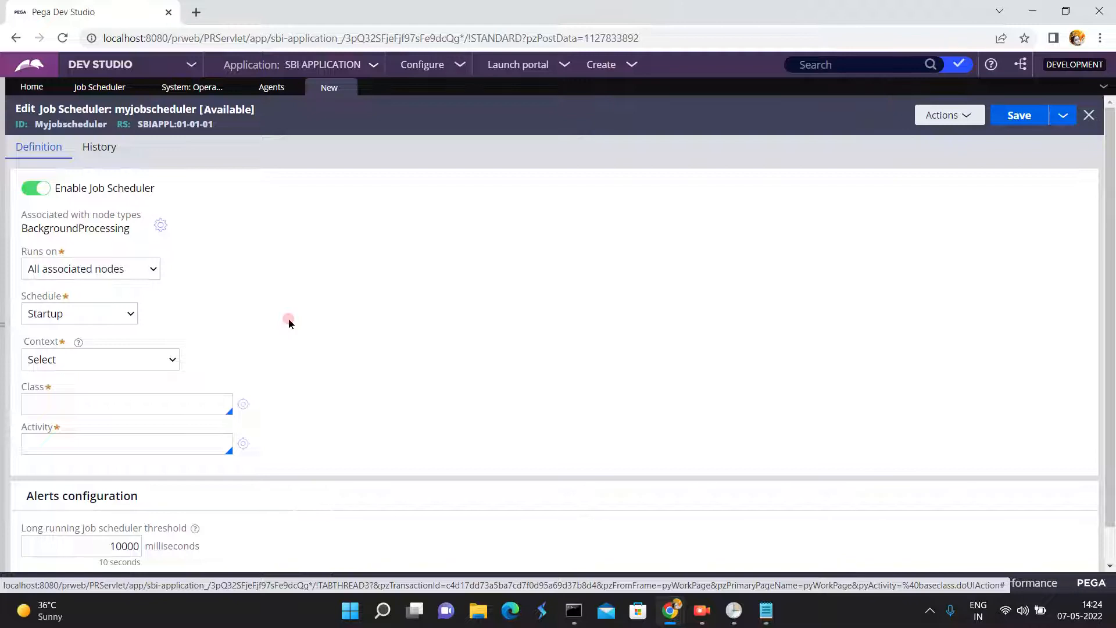
# - Toggle Enable Job Scheduler off and on again, and examine the associated node type, Runs on and Schedule settings
pyautogui.click(32, 195)
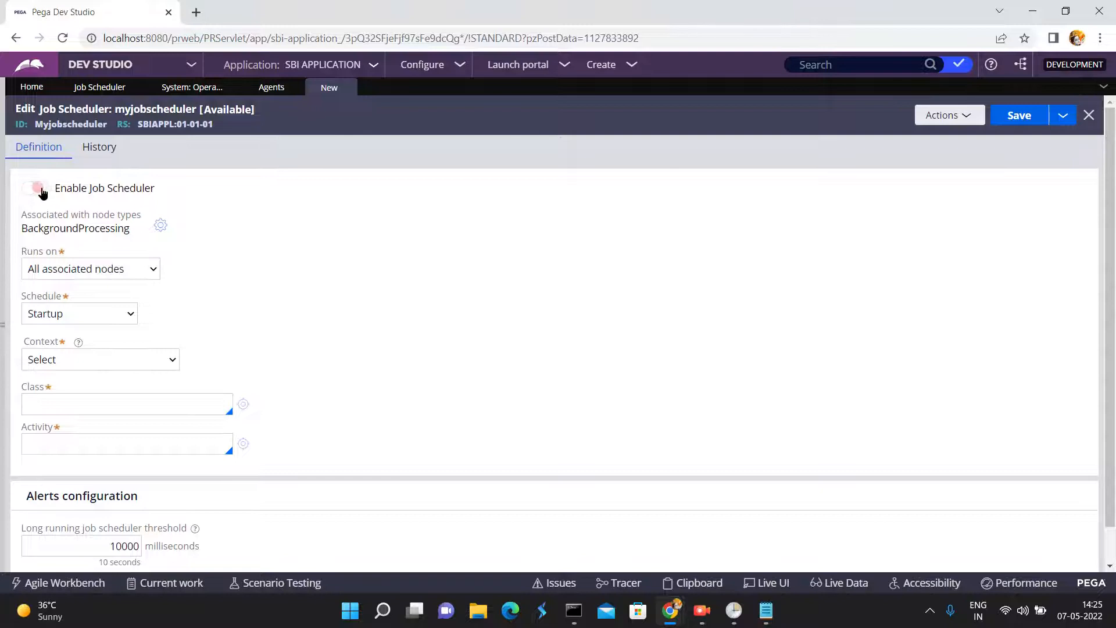
pyautogui.click(42, 193)
pyautogui.moveTo(96, 226)
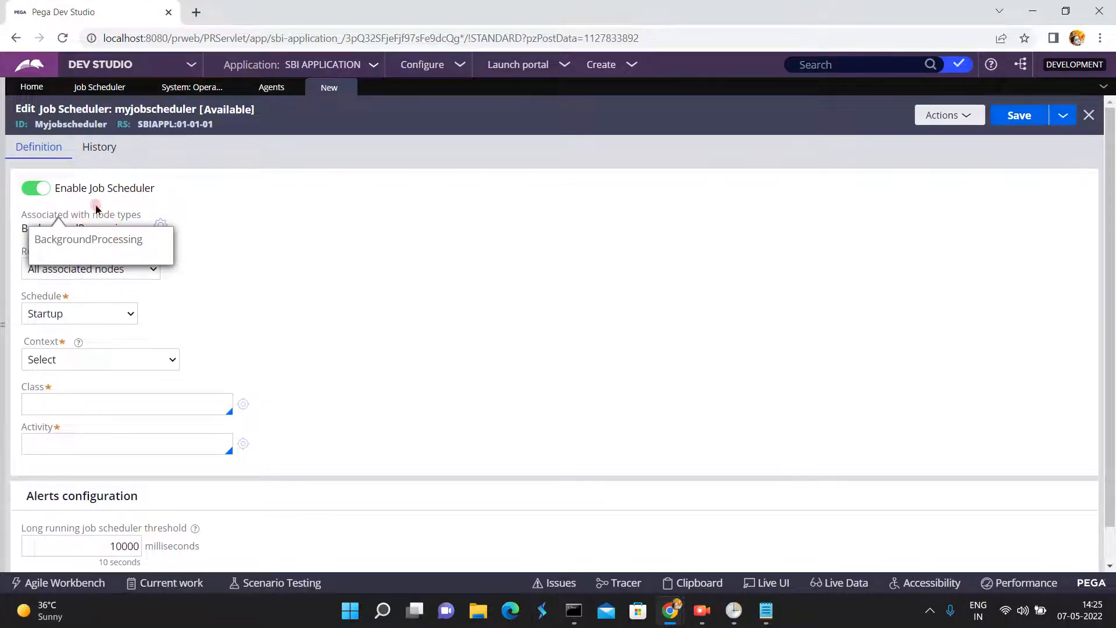
pyautogui.click(133, 271)
pyautogui.click(119, 314)
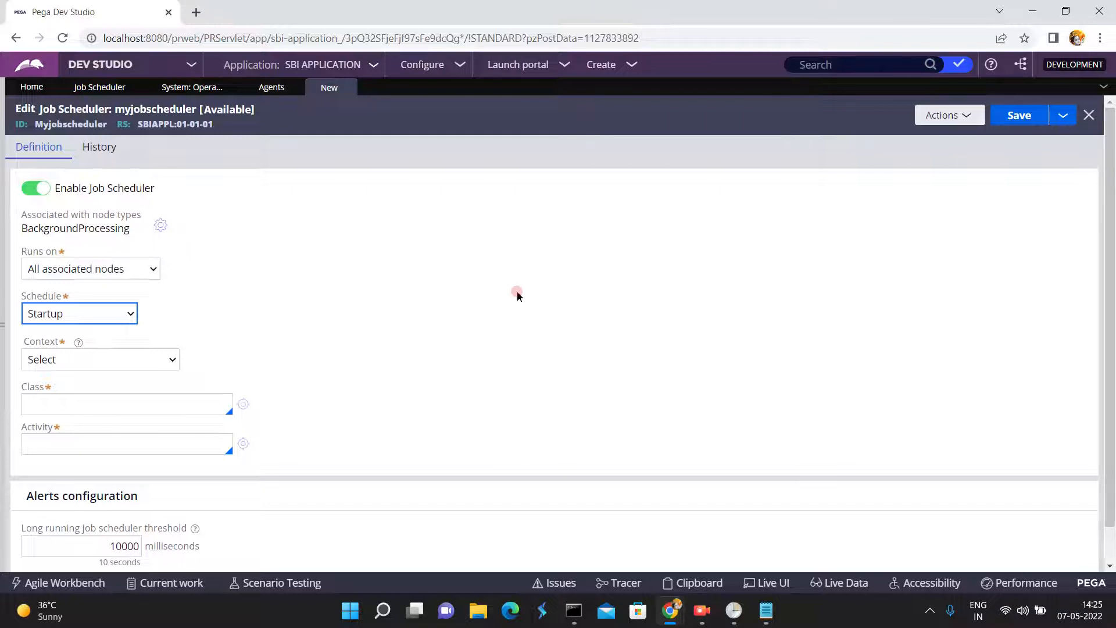
# - Switch to Windows Task Scheduler to view the scheduled tasks, and return to the myjobscheduler record in Chrome
pyautogui.click(1037, 10)
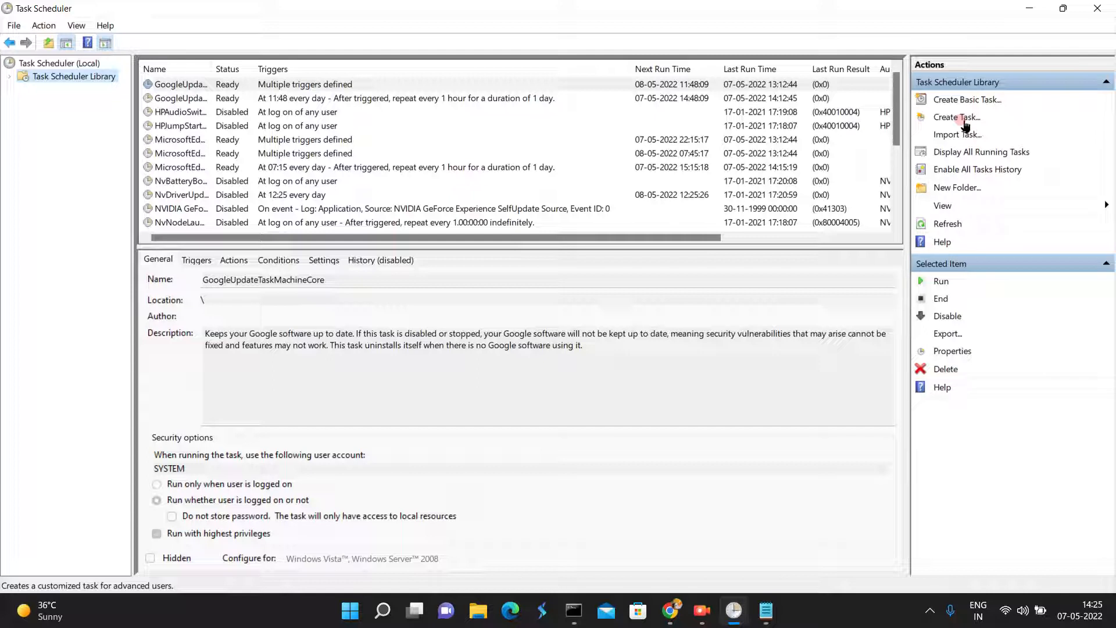
pyautogui.click(1032, 9)
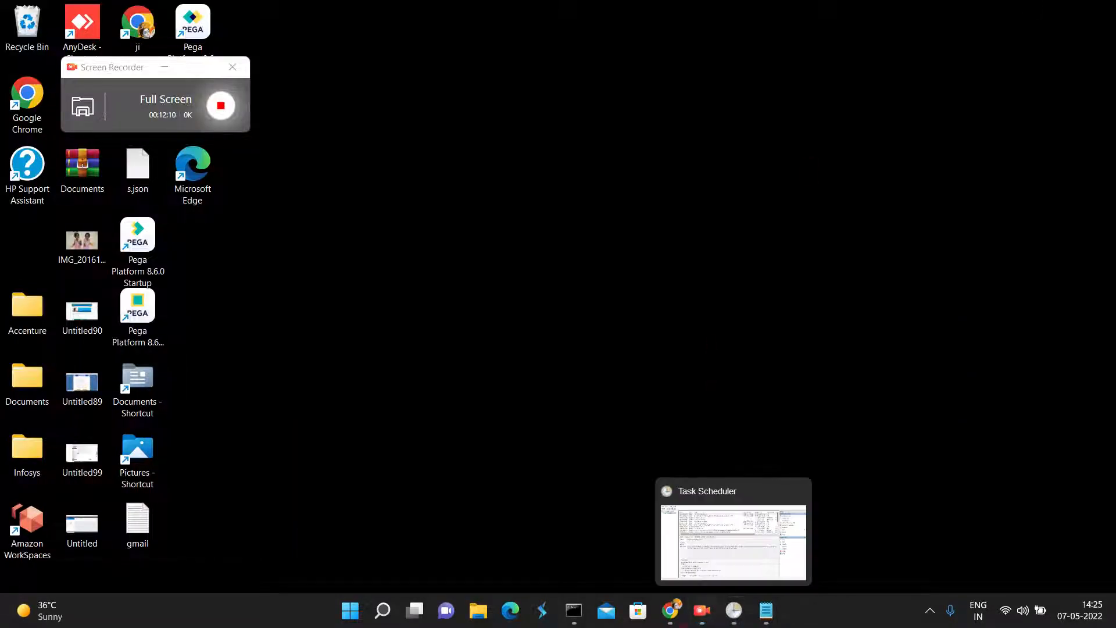
pyautogui.moveTo(657, 612)
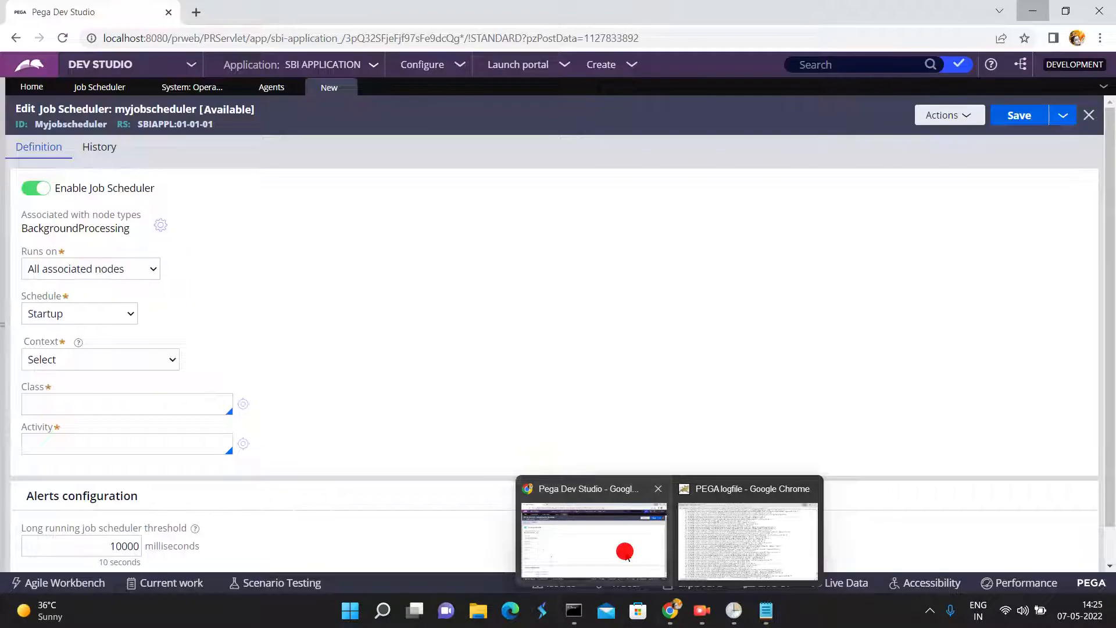
pyautogui.click(620, 548)
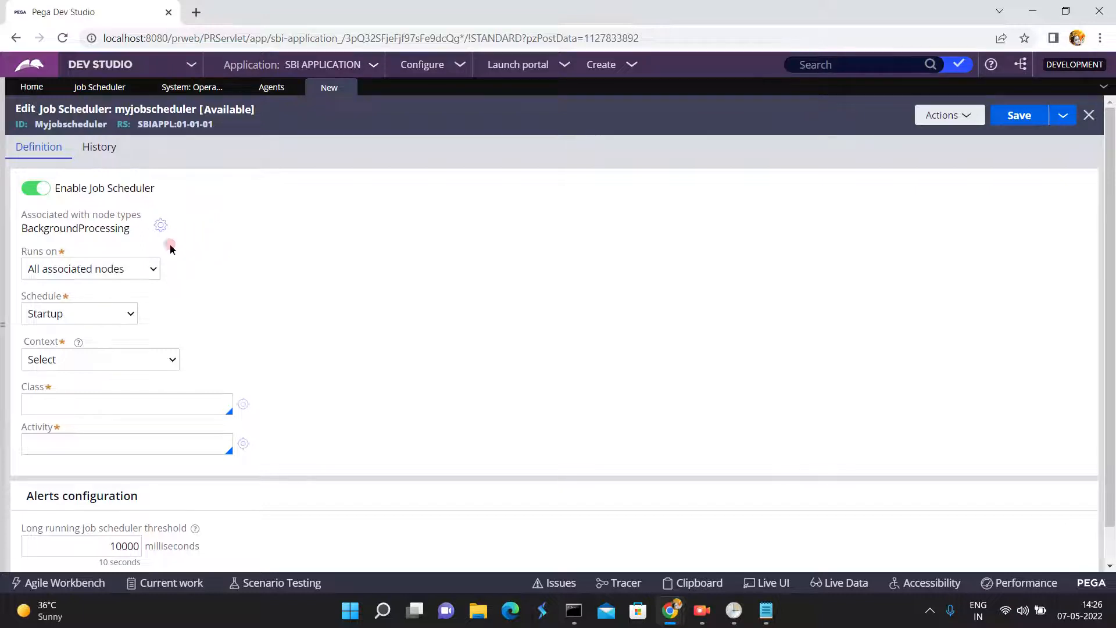
# - Review the Runs on options and the list of node types that can be associated with the job scheduler
pyautogui.click(124, 272)
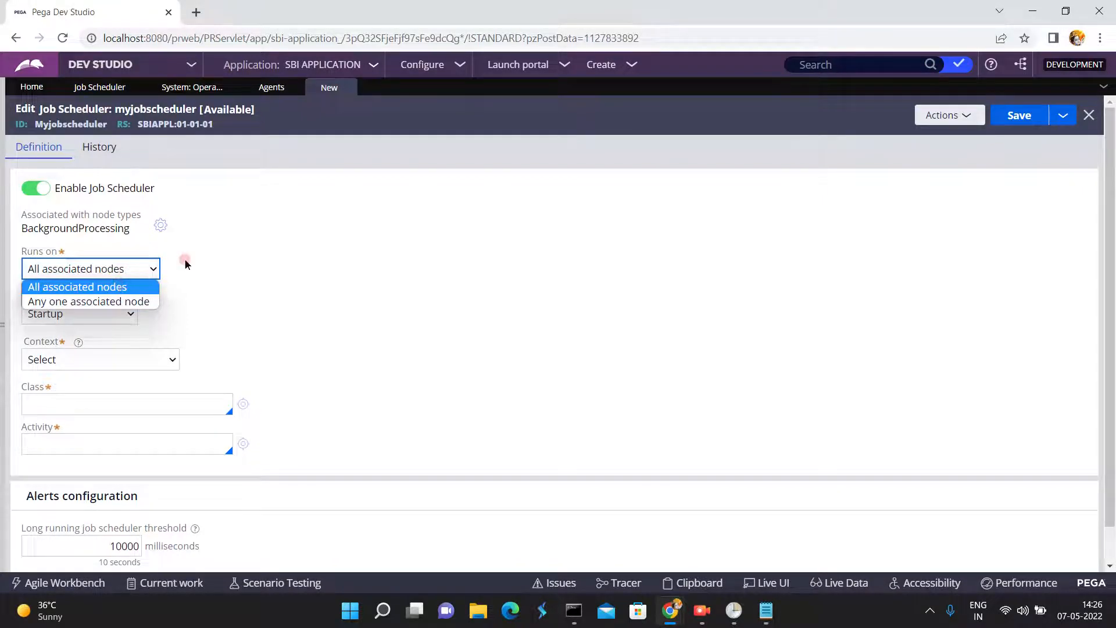
pyautogui.click(211, 257)
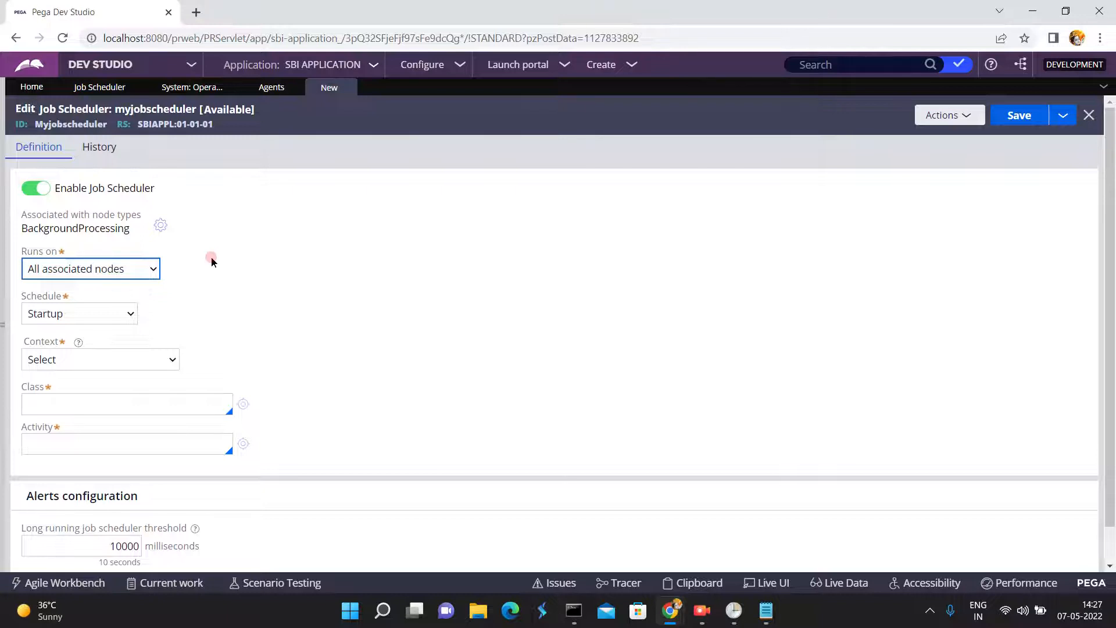
pyautogui.click(65, 228)
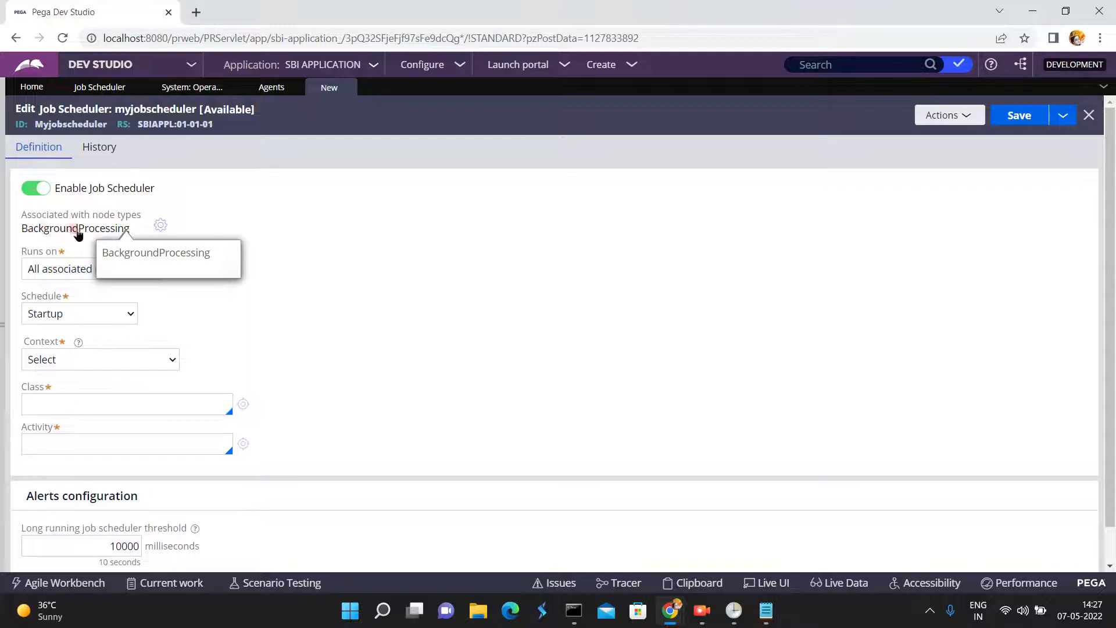
pyautogui.click(160, 228)
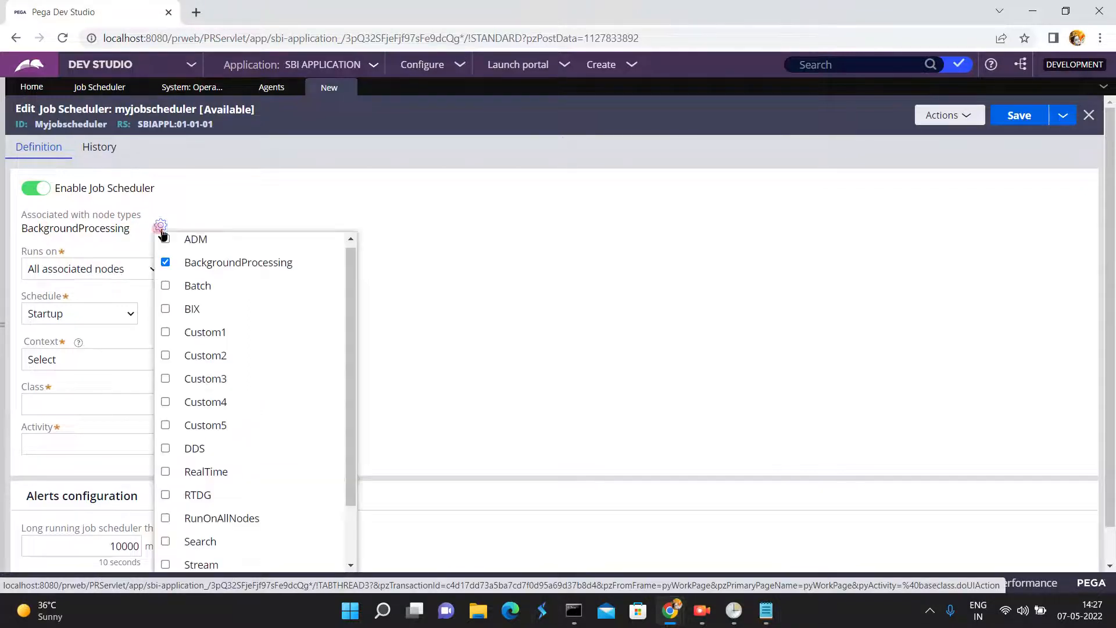
pyautogui.click(348, 530)
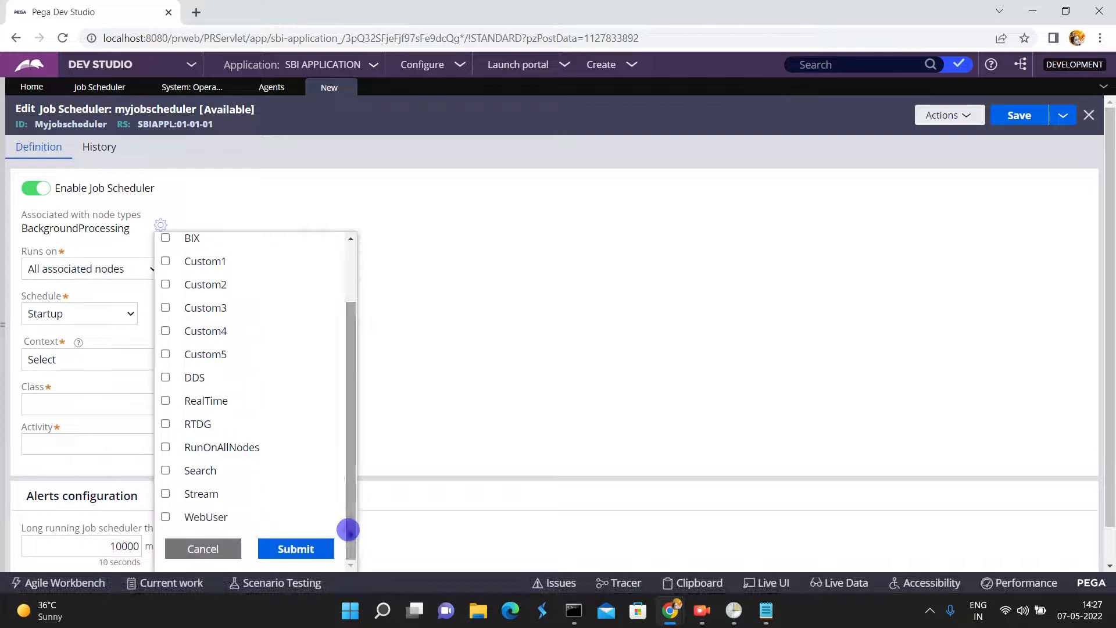
pyautogui.click(349, 274)
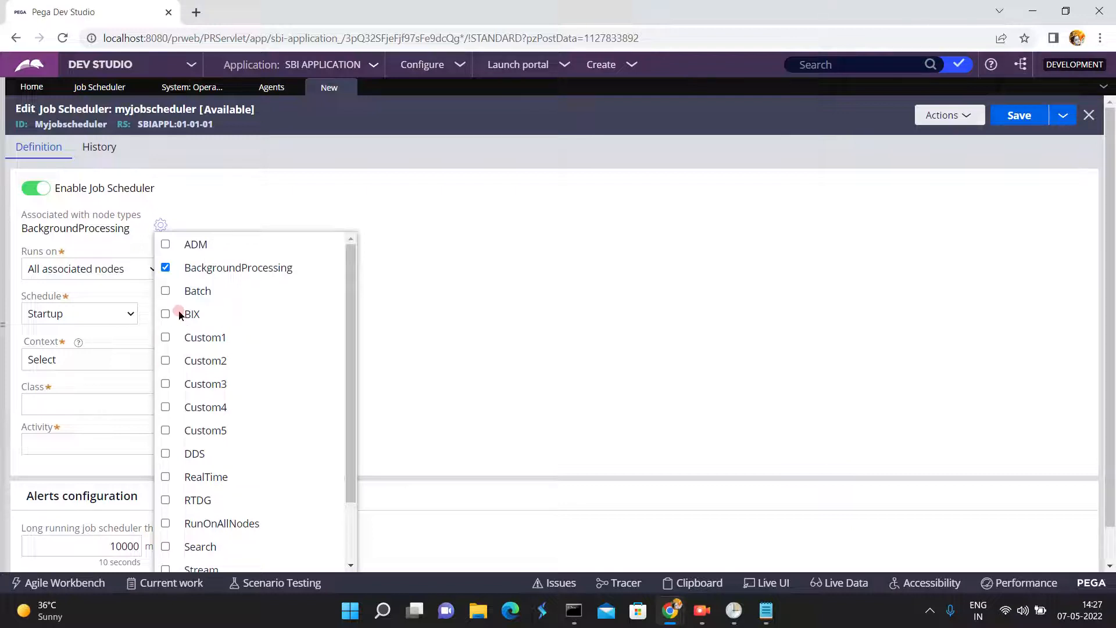
pyautogui.click(399, 284)
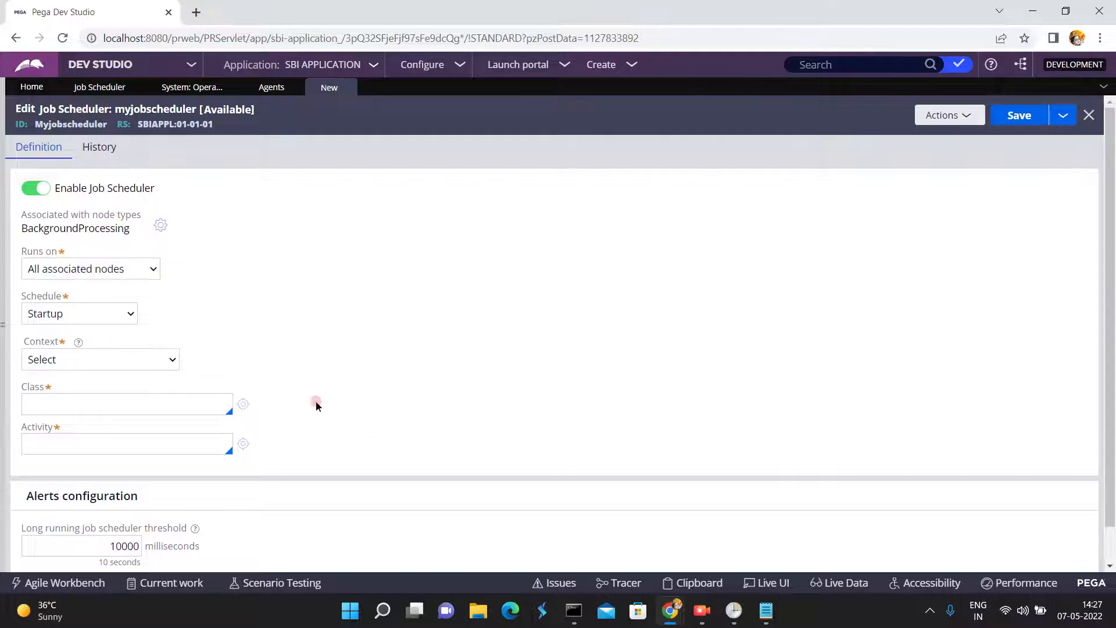
# - Switch to File Explorer and open the PEGA8.6\PRPCPersonalEdition folder on drive E in a maximized window
pyautogui.click(475, 612)
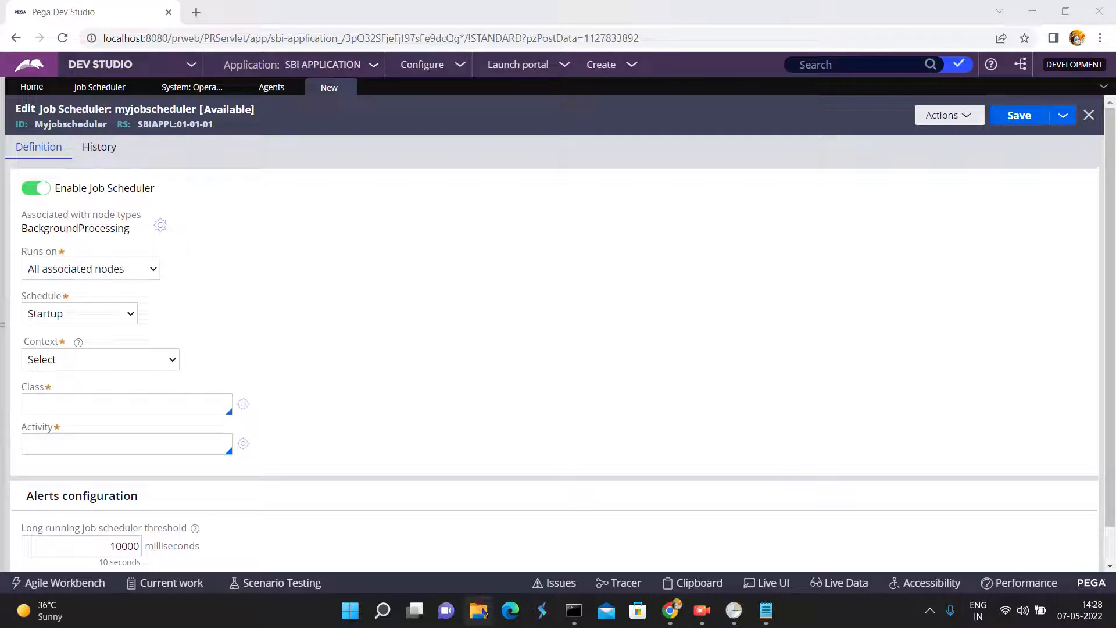
pyautogui.click(481, 612)
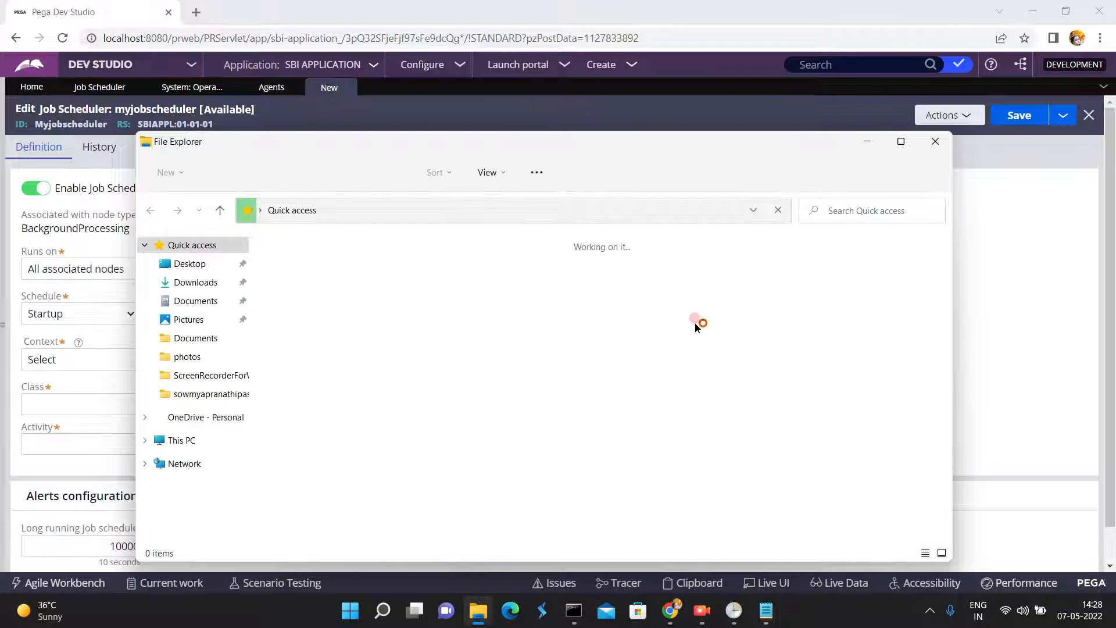
pyautogui.click(901, 142)
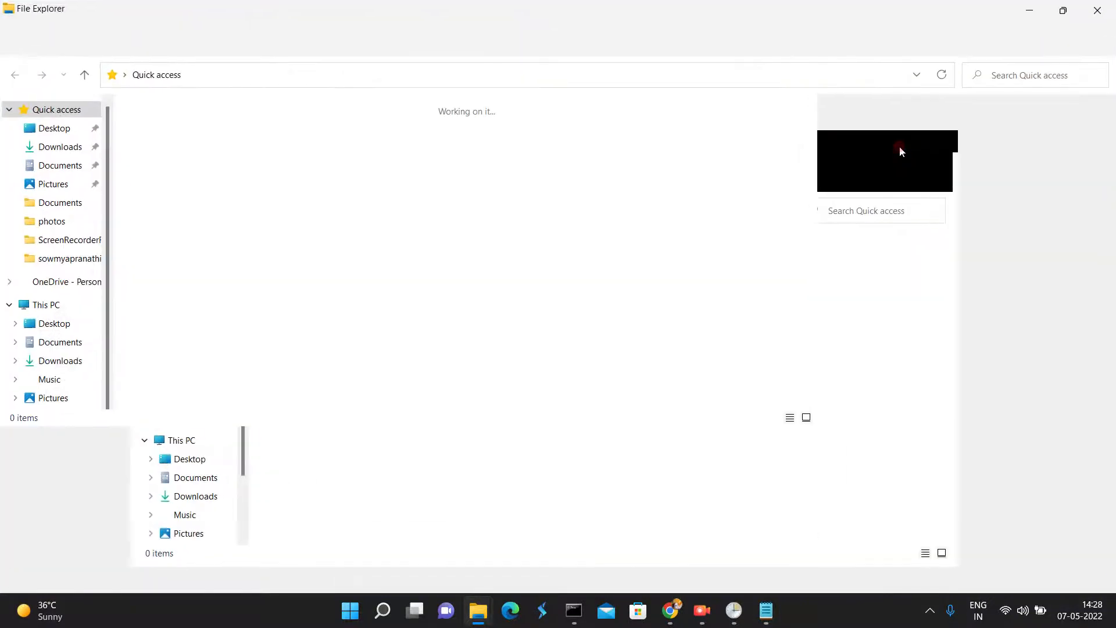
pyautogui.click(47, 456)
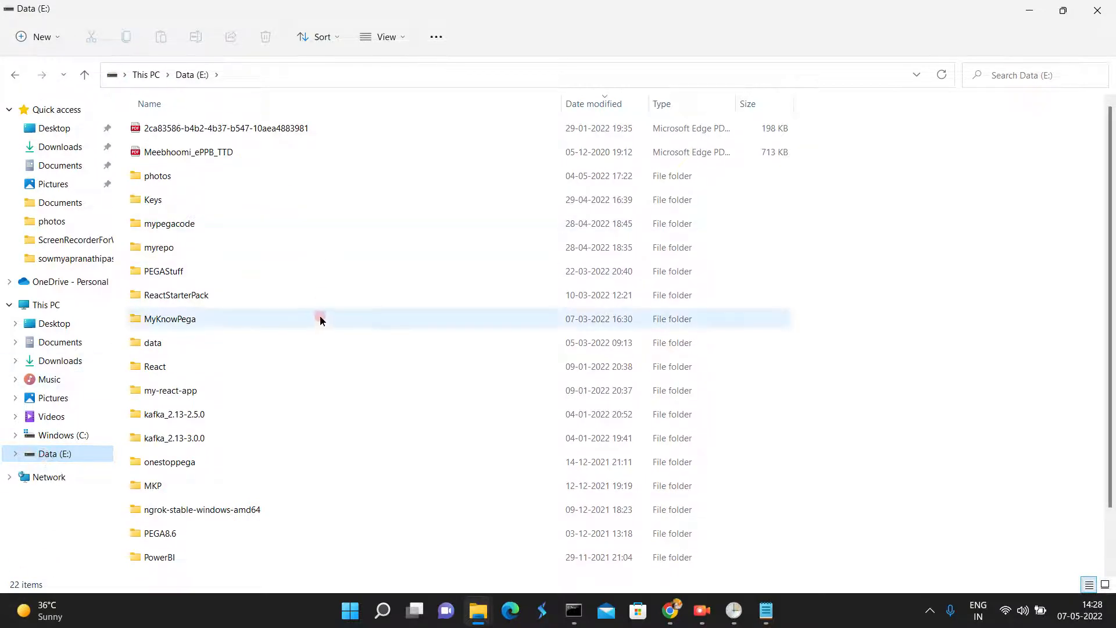
pyautogui.click(166, 539)
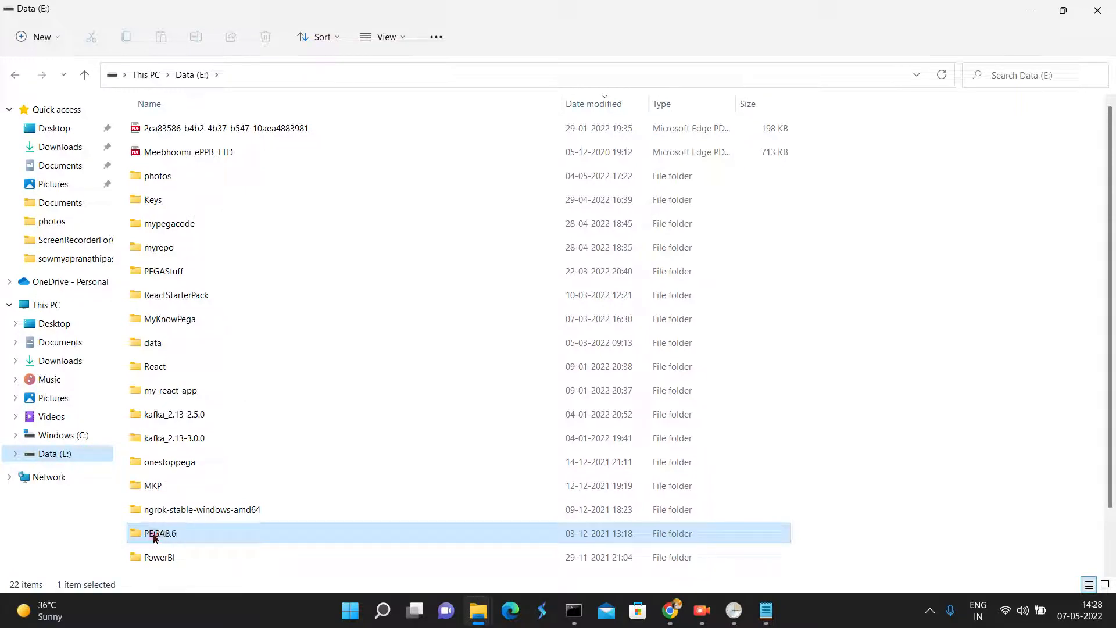
pyautogui.doubleClick(139, 535)
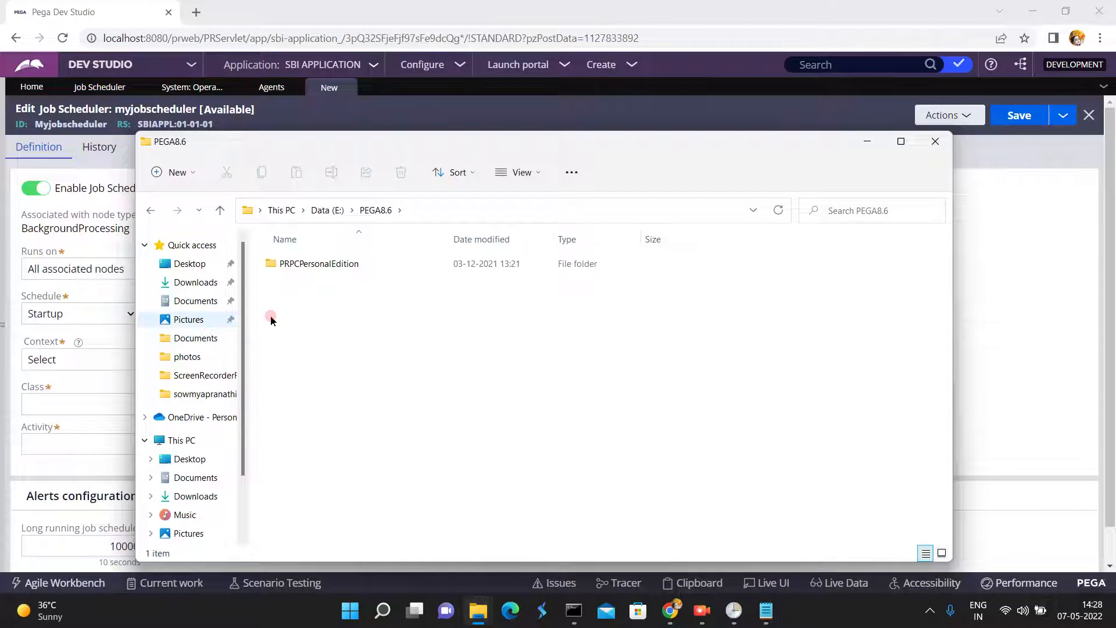
pyautogui.doubleClick(309, 263)
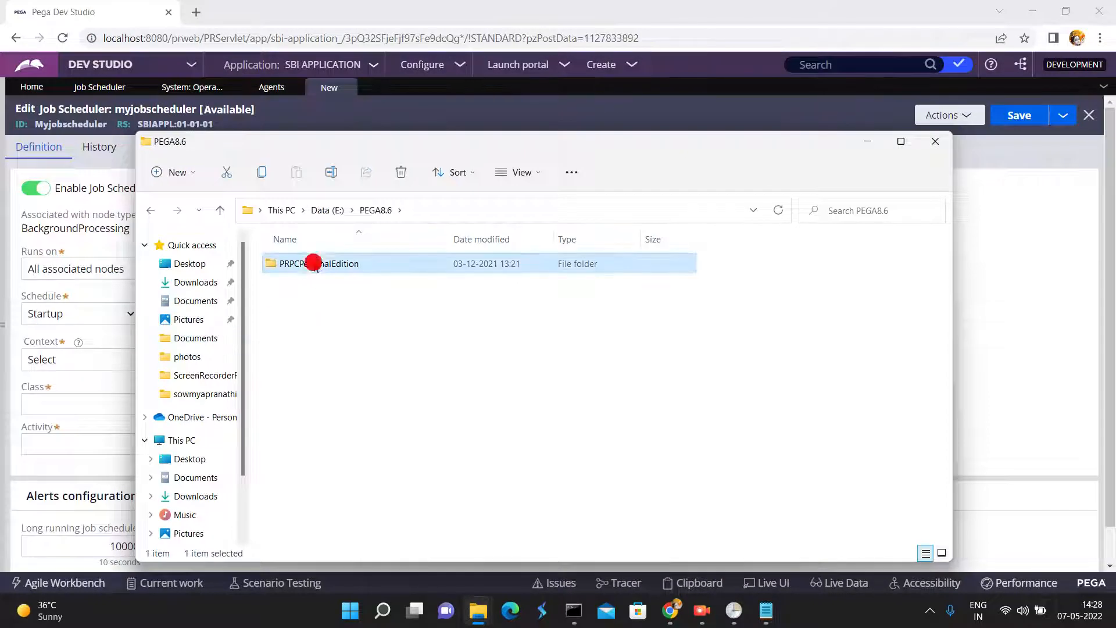
pyautogui.doubleClick(669, 132)
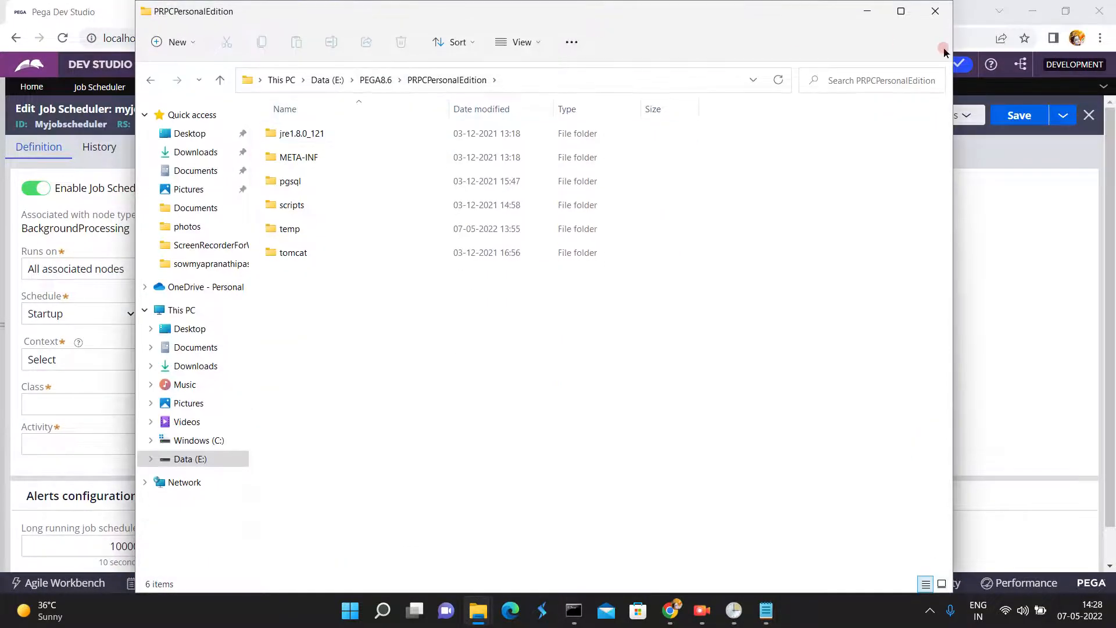
pyautogui.click(900, 13)
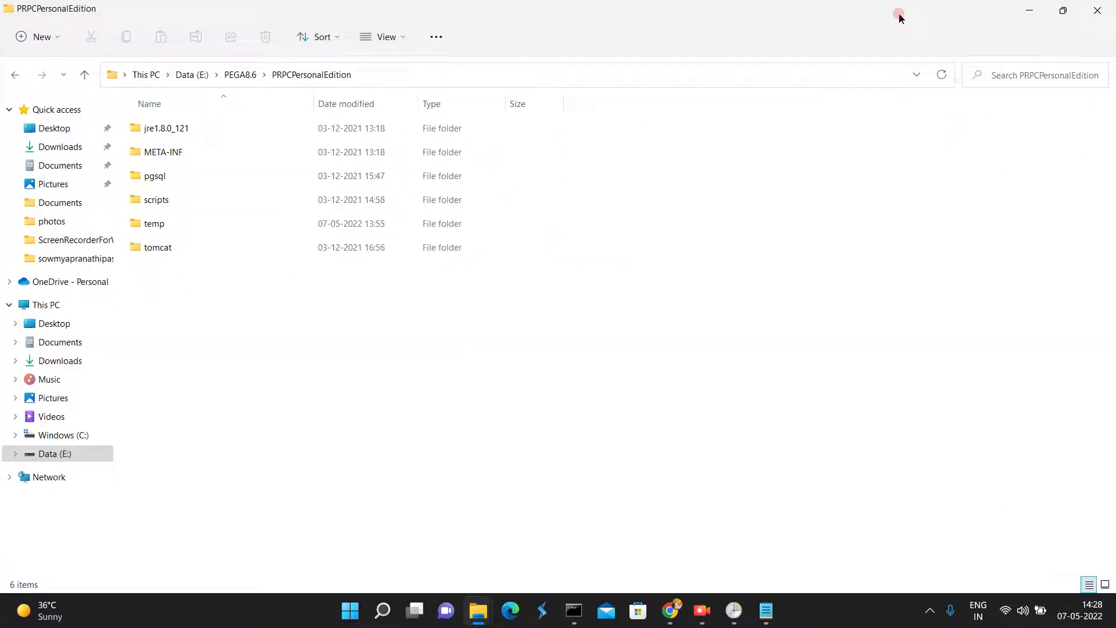
# - Open the tomcat folder and look into its conf folder
pyautogui.click(163, 247)
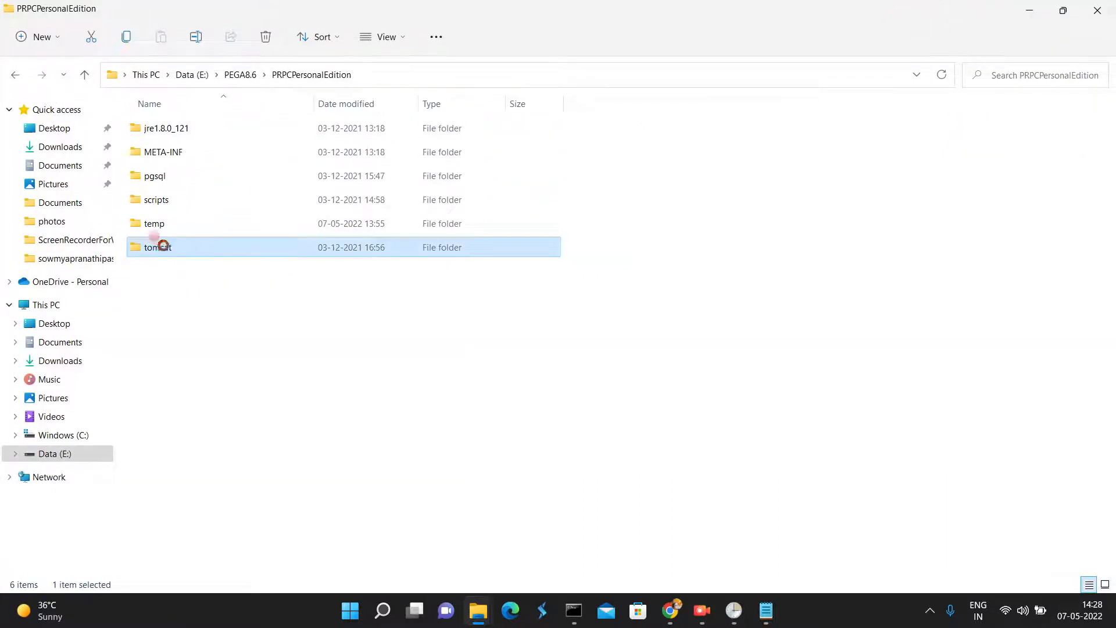
pyautogui.doubleClick(165, 249)
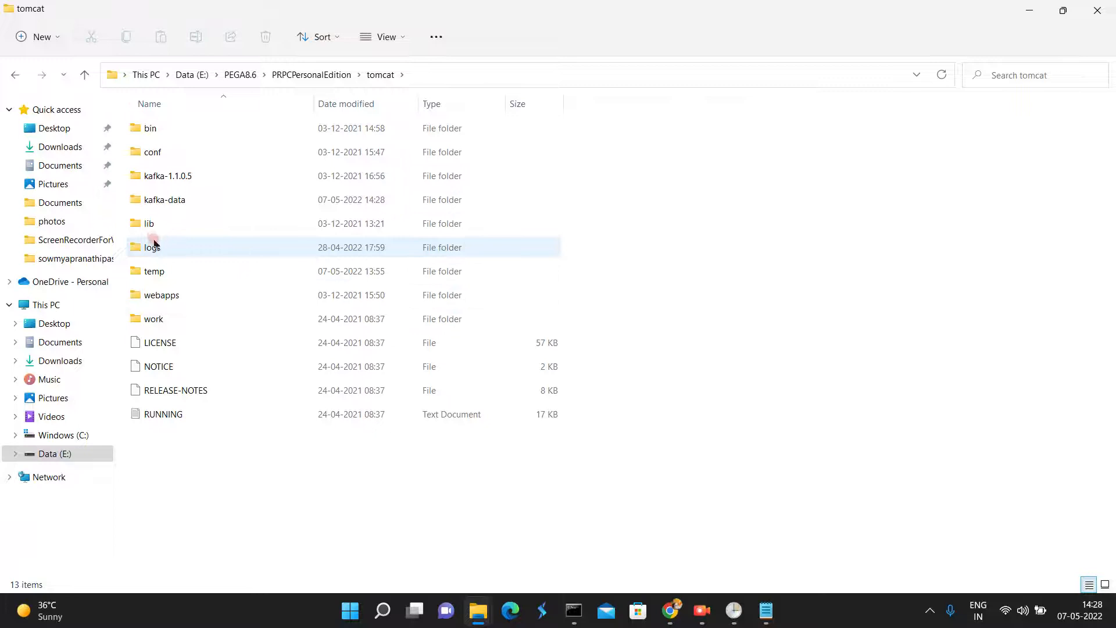
pyautogui.click(156, 153)
pyautogui.doubleClick(156, 152)
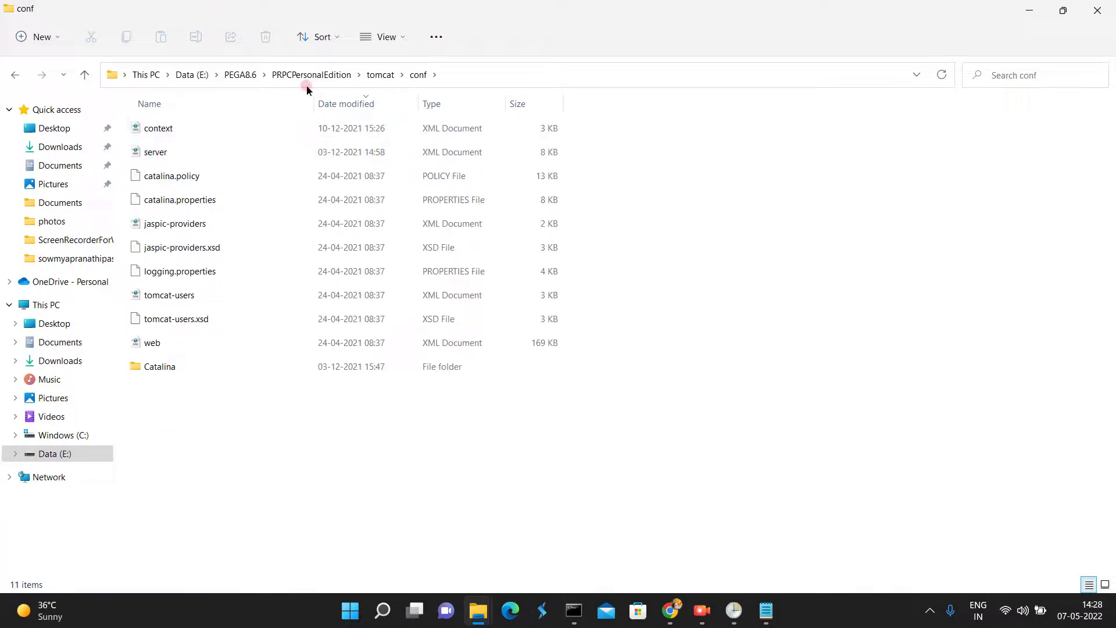
# - Open the bin folder inside tomcat and select the setenv batch file
pyautogui.click(377, 75)
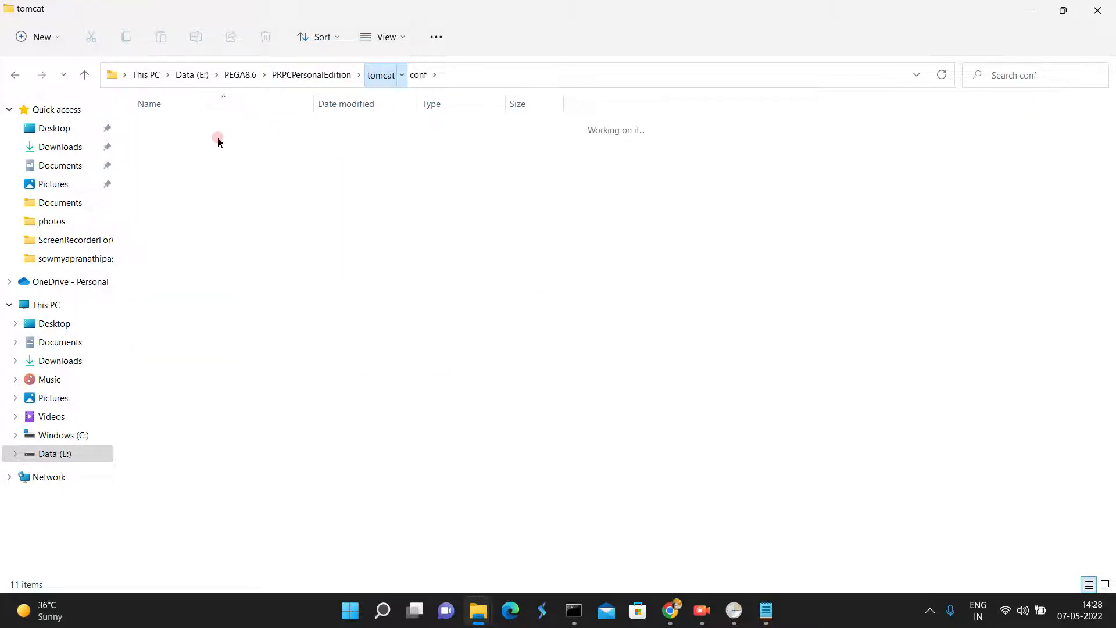
pyautogui.doubleClick(163, 128)
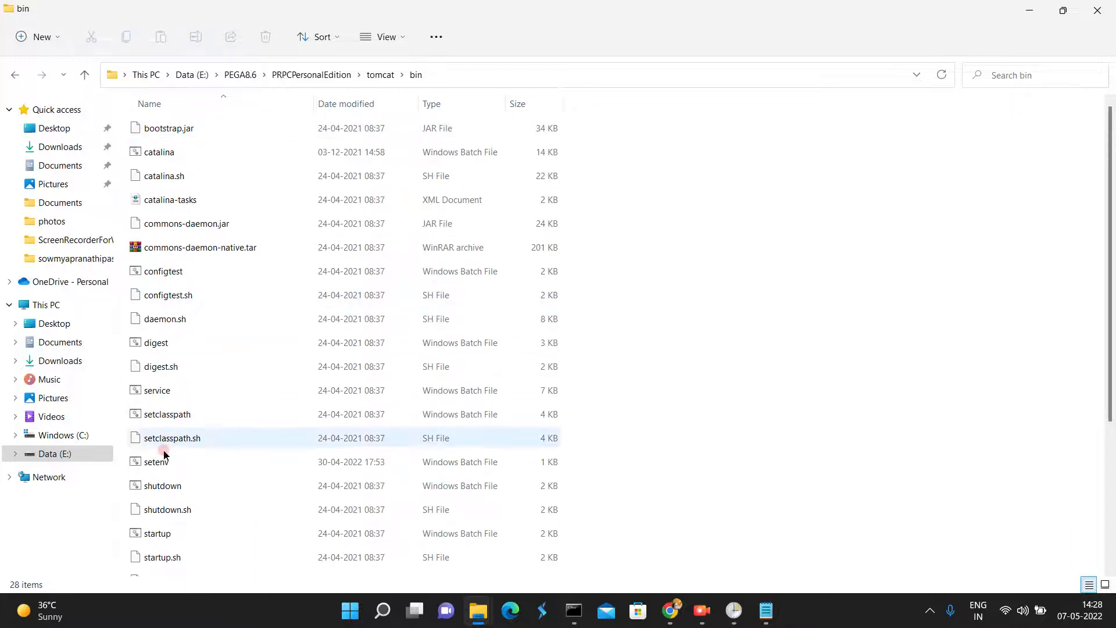
pyautogui.click(160, 464)
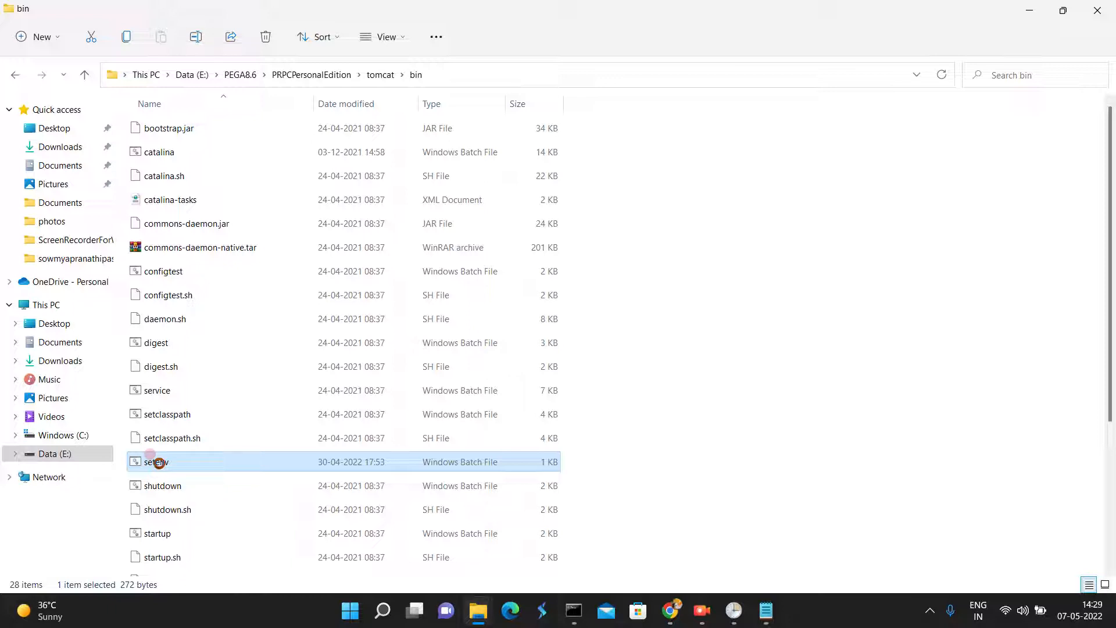
pyautogui.rightClick(160, 465)
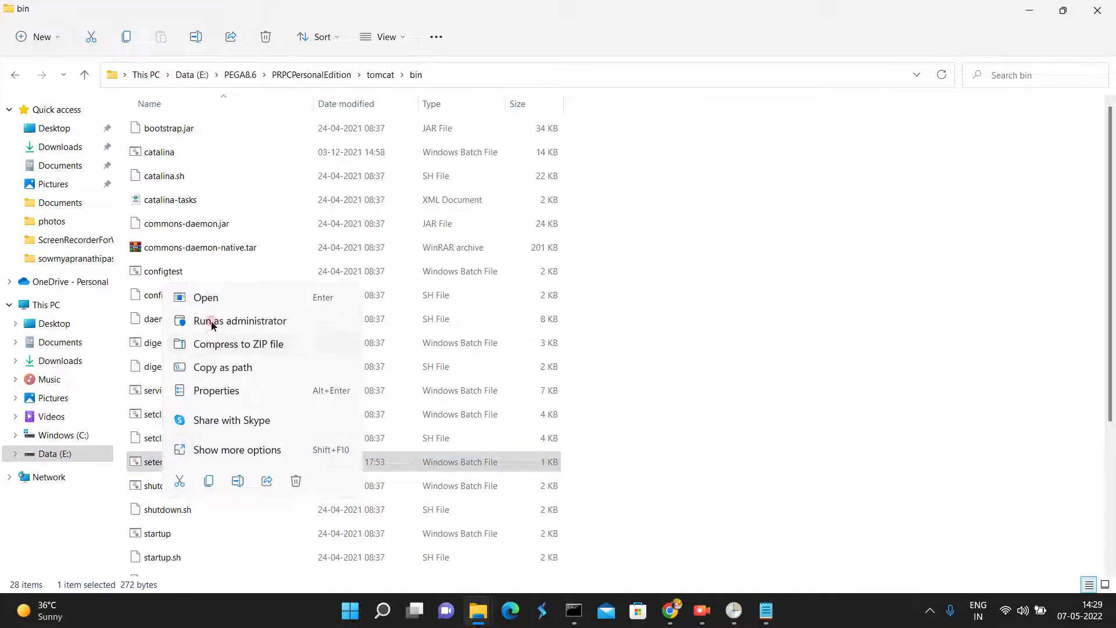
pyautogui.click(210, 298)
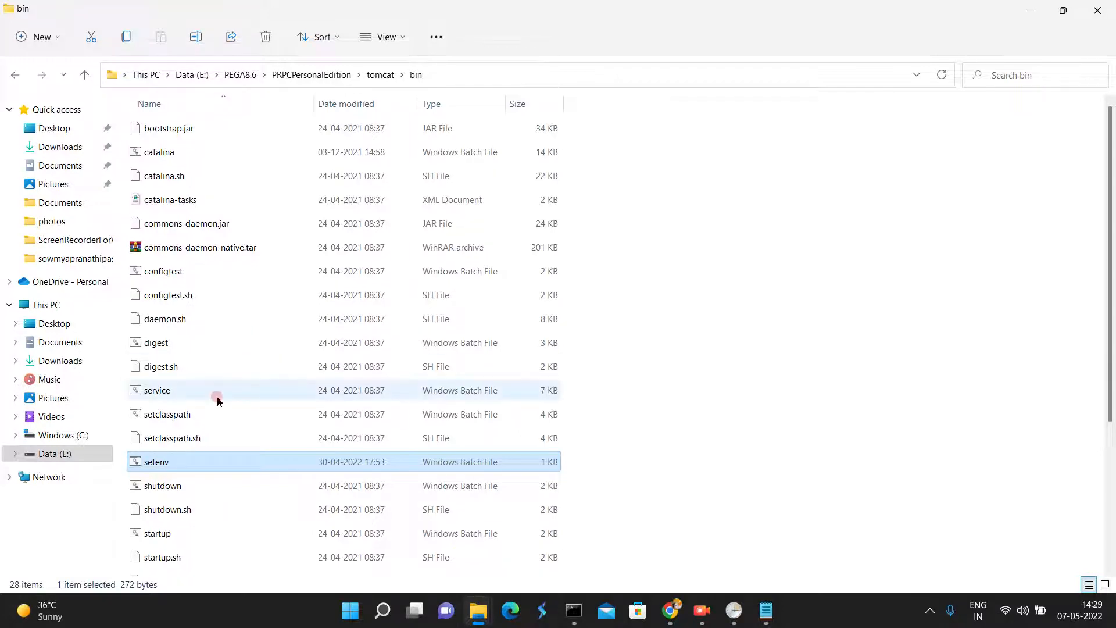
pyautogui.rightClick(194, 462)
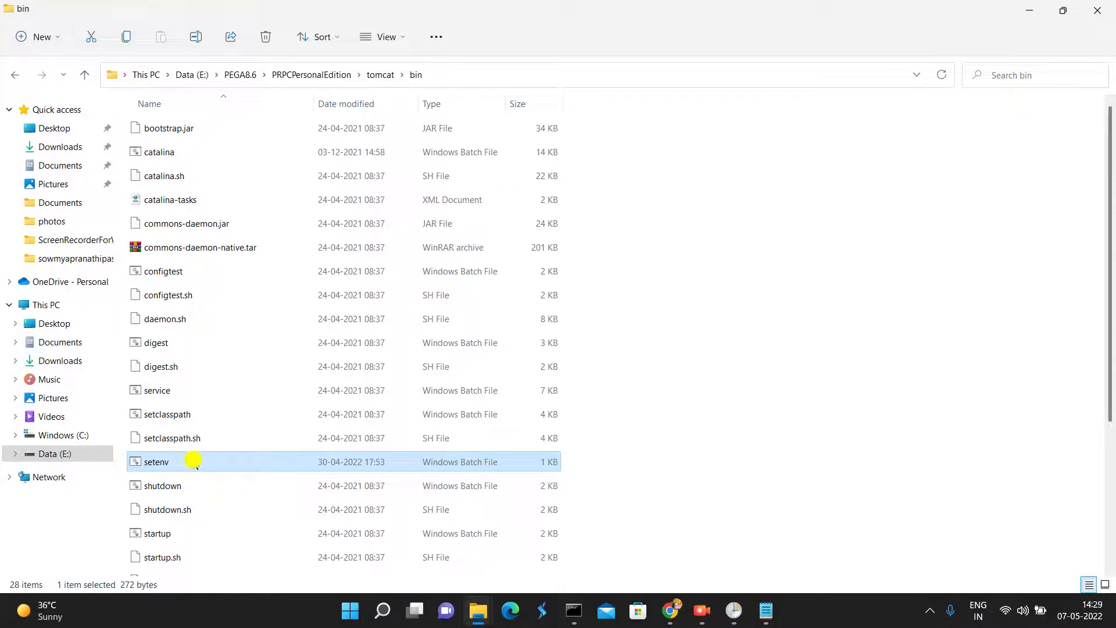
pyautogui.click(246, 298)
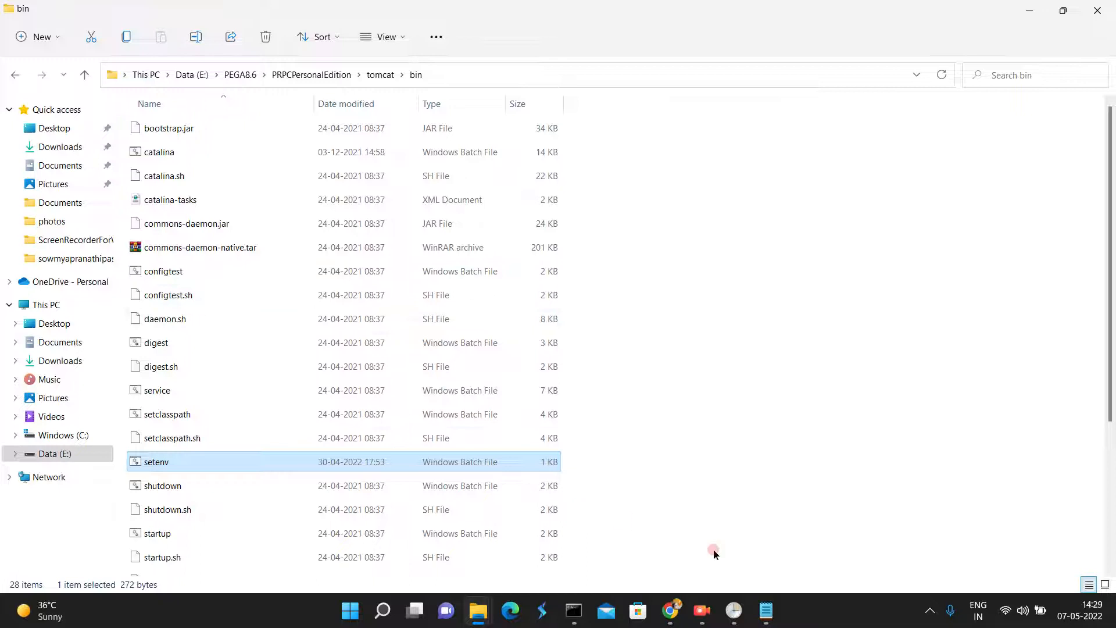
pyautogui.click(767, 610)
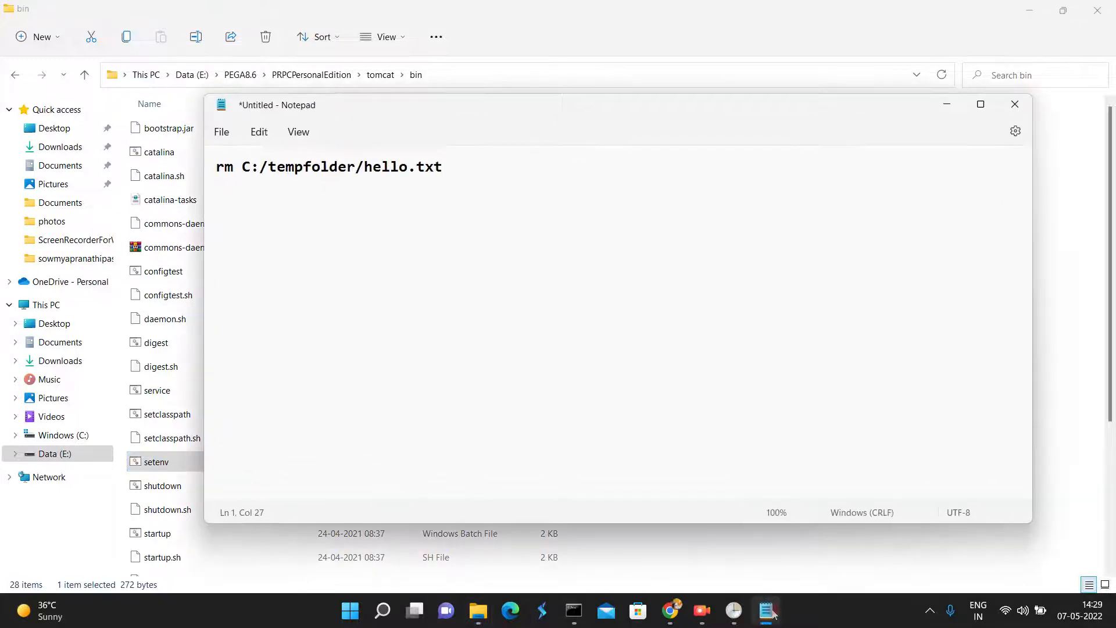
pyautogui.click(769, 610)
# - Open the setenv batch file in Notepad++ and examine the line that defines the node types
pyautogui.click(203, 463)
pyautogui.rightClick(204, 463)
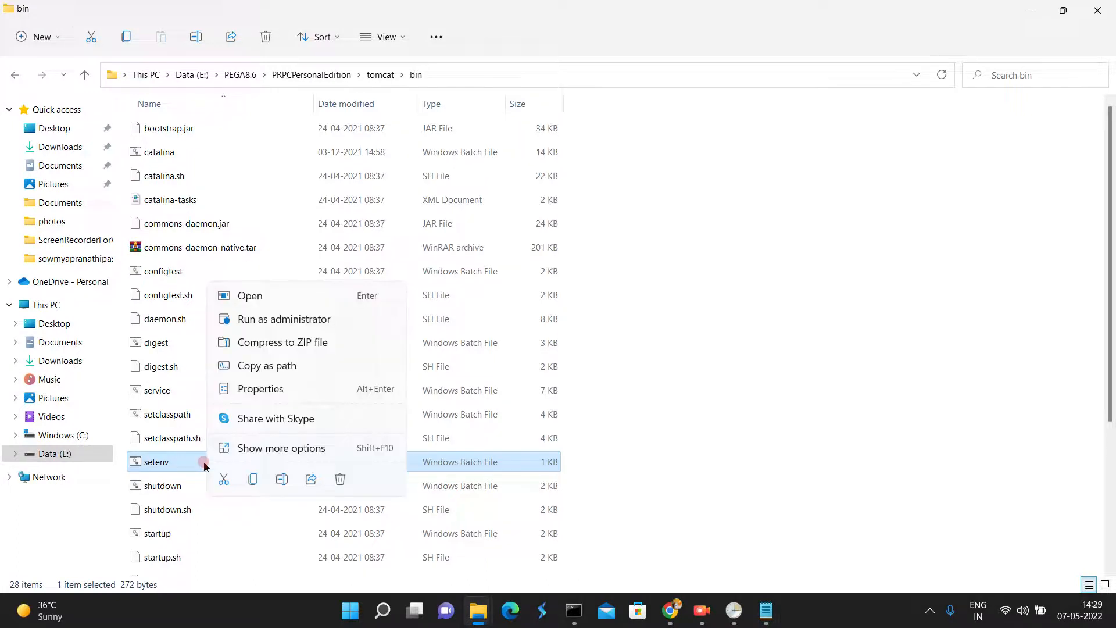
pyautogui.click(239, 448)
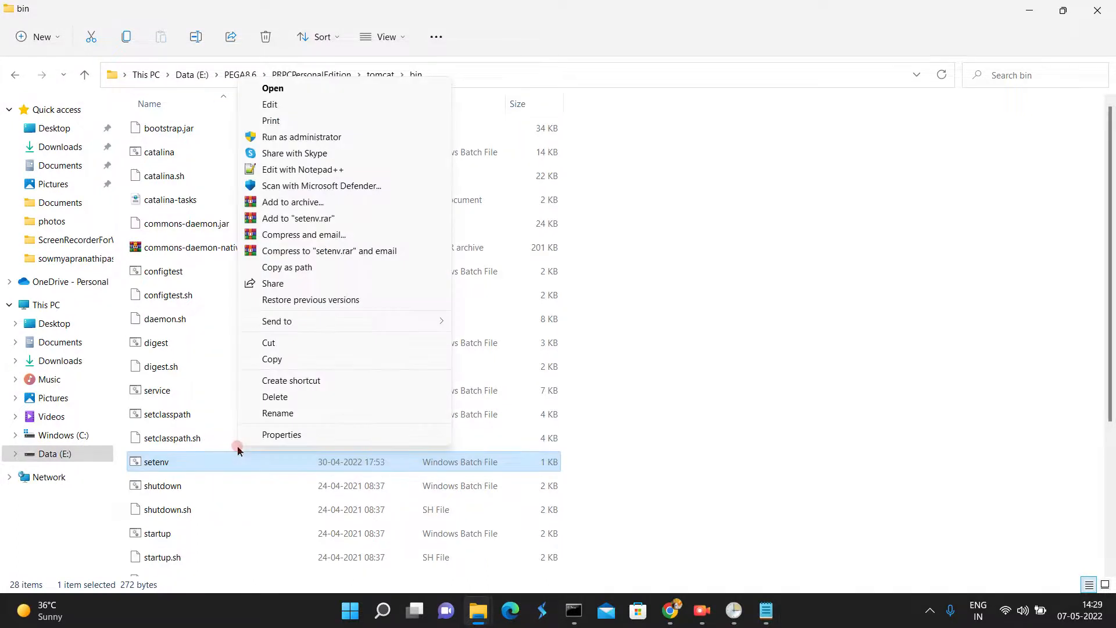
pyautogui.click(309, 169)
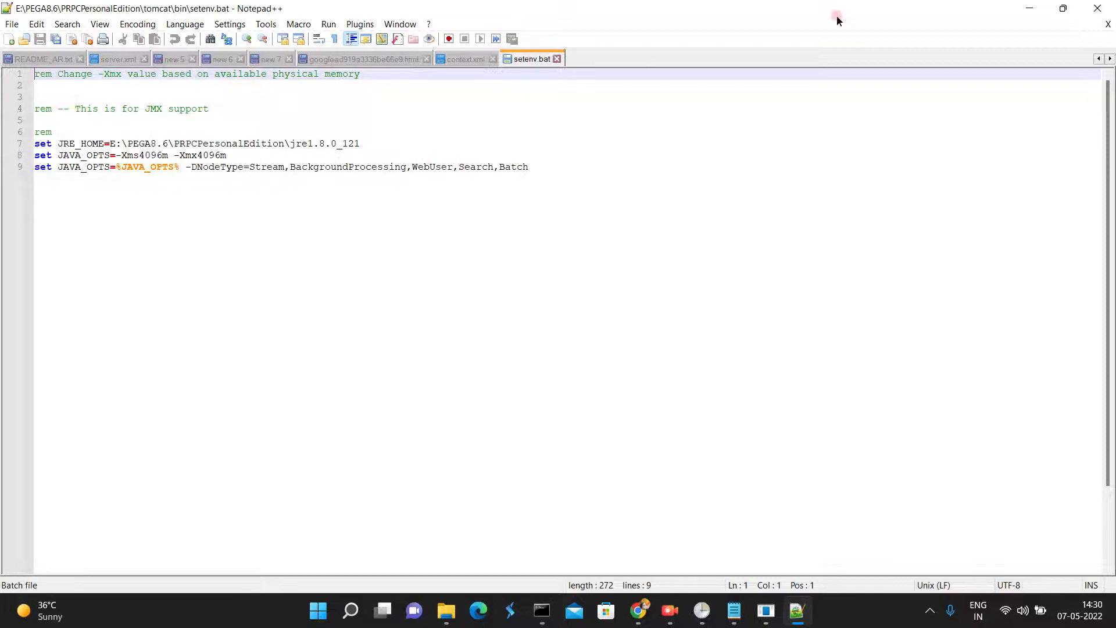
# - Close Notepad++ and the File Explorer windows to return to the myjobscheduler record in Chrome
pyautogui.click(1109, 11)
pyautogui.click(652, 344)
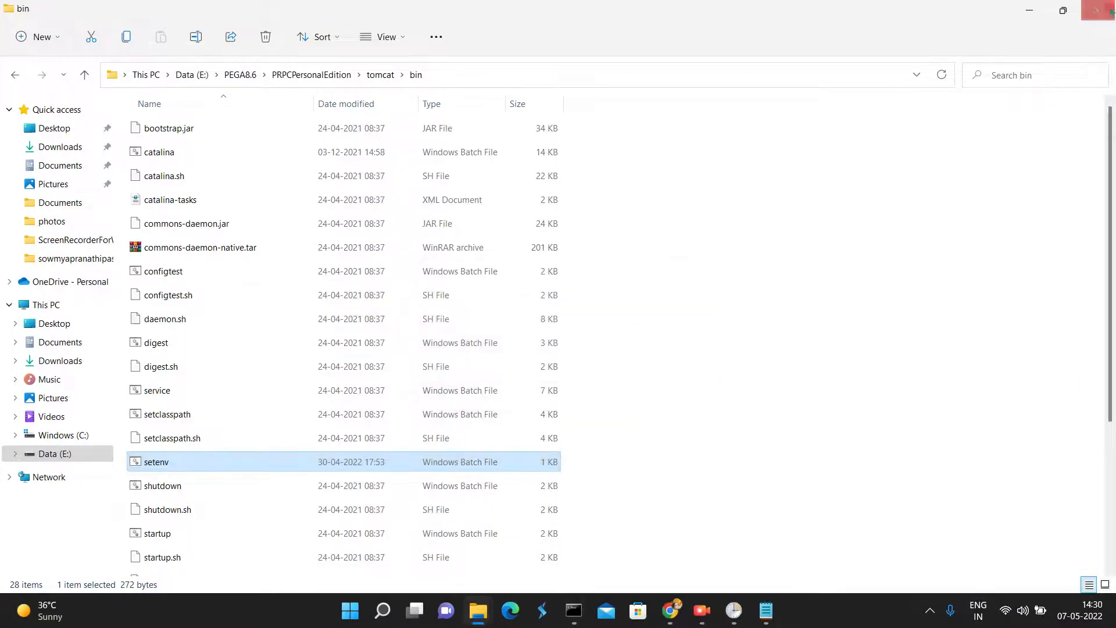
pyautogui.click(1107, 11)
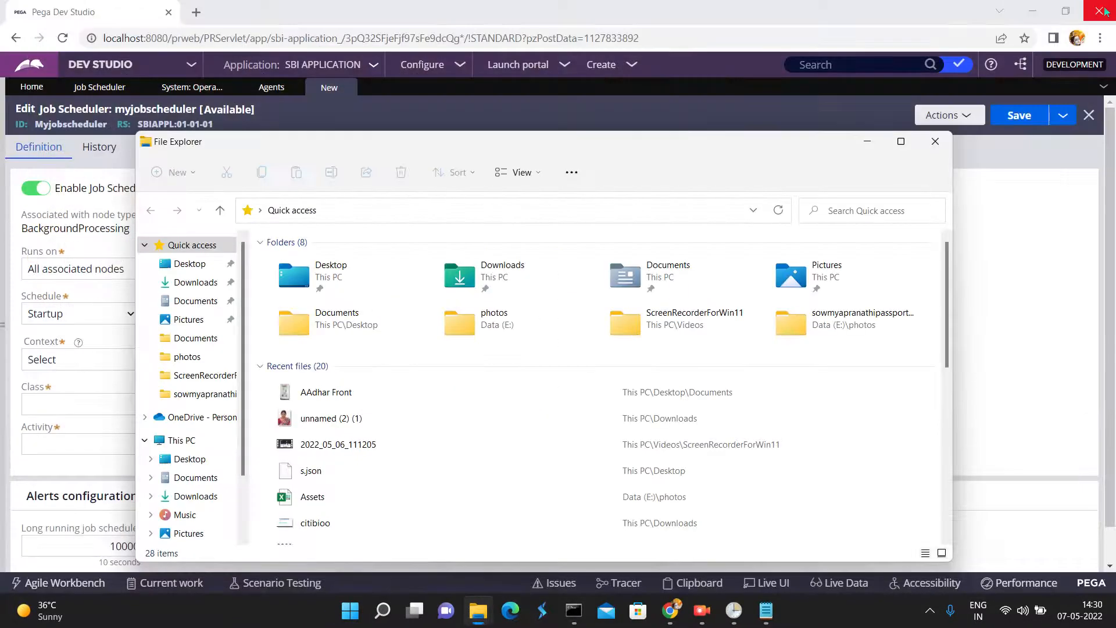
pyautogui.click(935, 141)
# - Set the job scheduler to run on Any one associated node with a Multiple times a day schedule
pyautogui.click(126, 271)
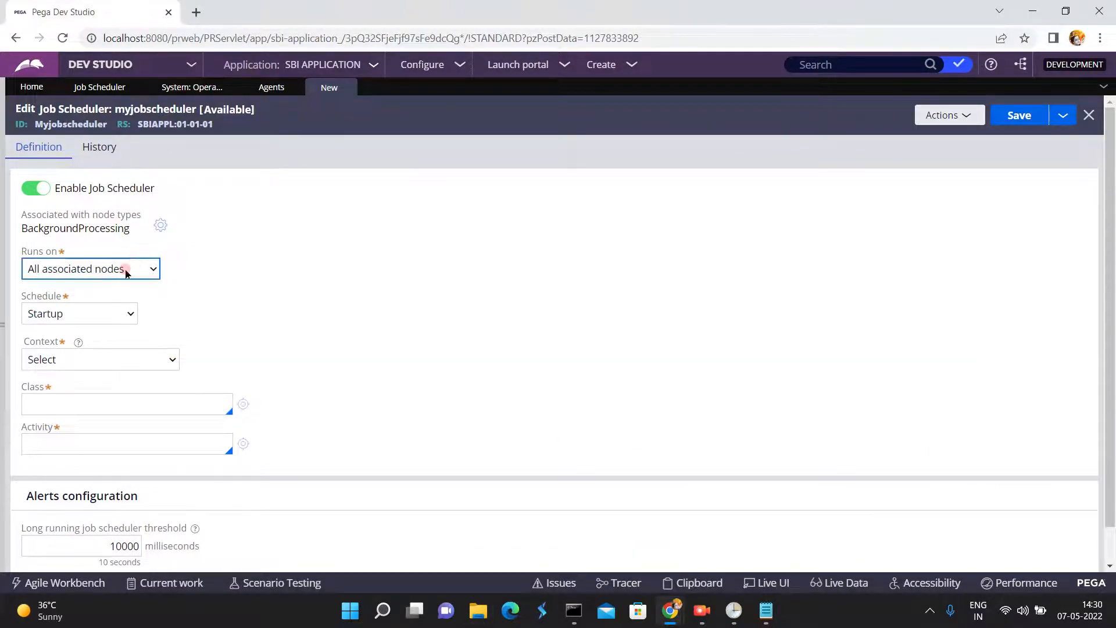
pyautogui.click(50, 268)
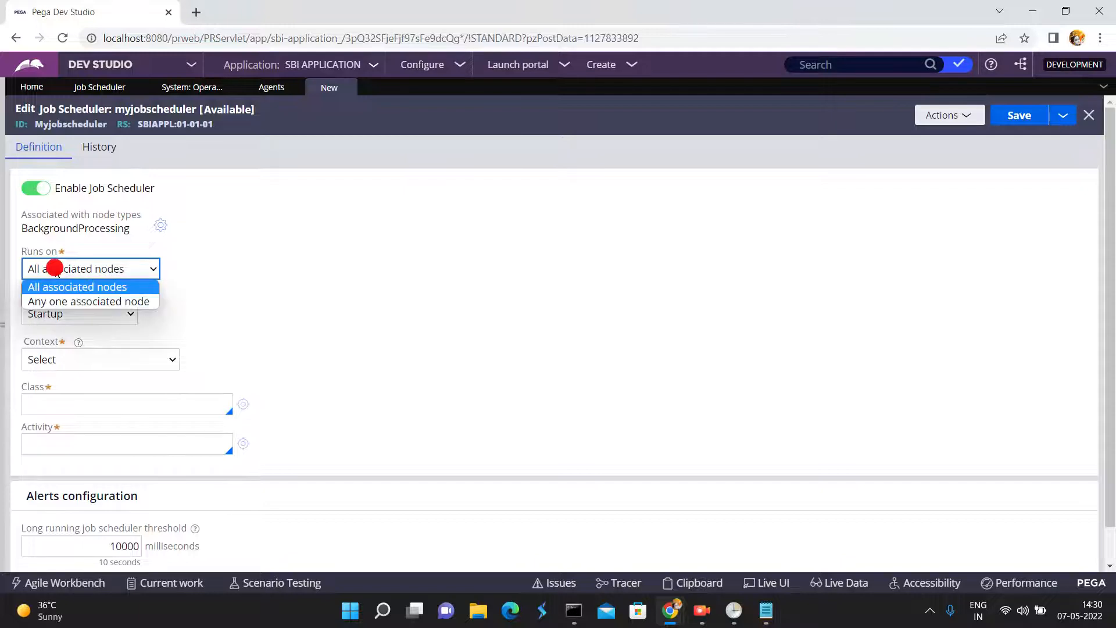
pyautogui.click(64, 301)
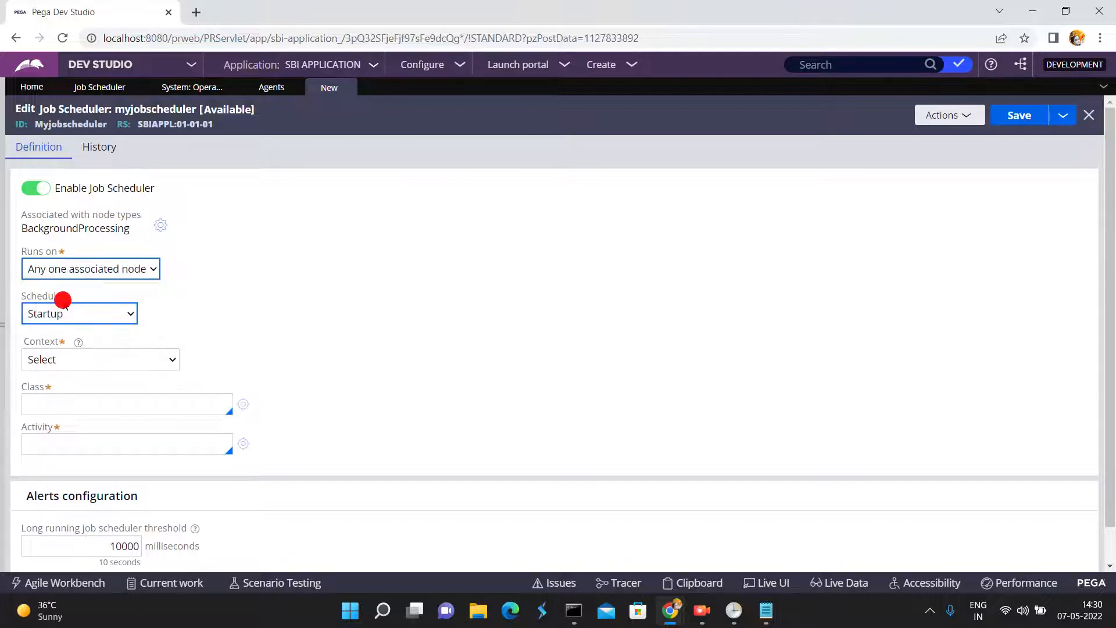
pyautogui.click(104, 172)
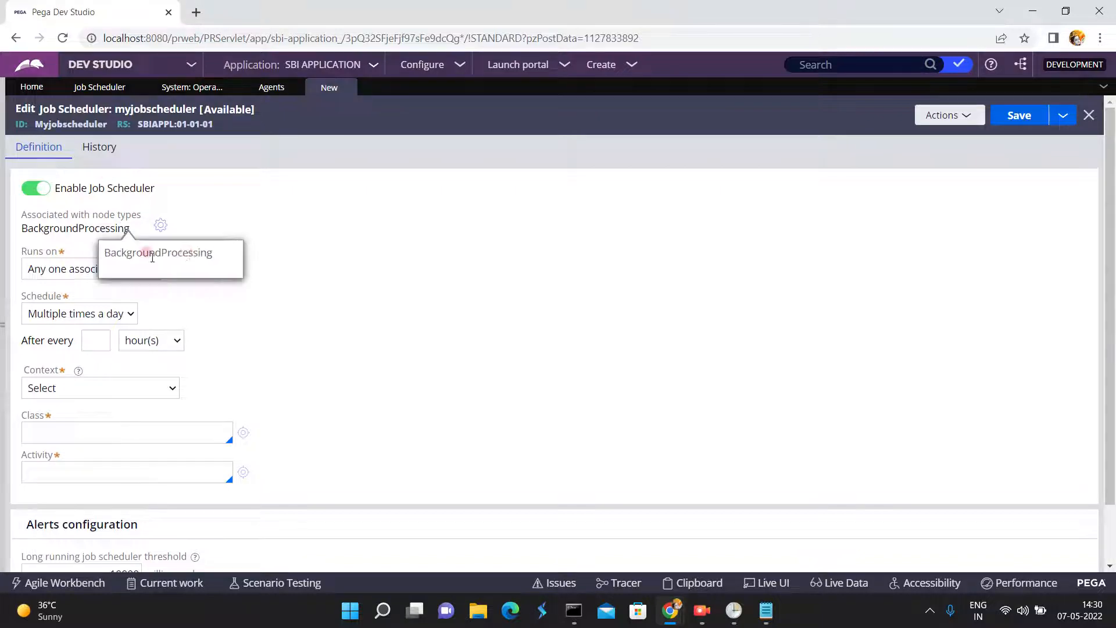
pyautogui.click(240, 291)
# - Set the job scheduler's Runs on option to All associated nodes
pyautogui.click(83, 276)
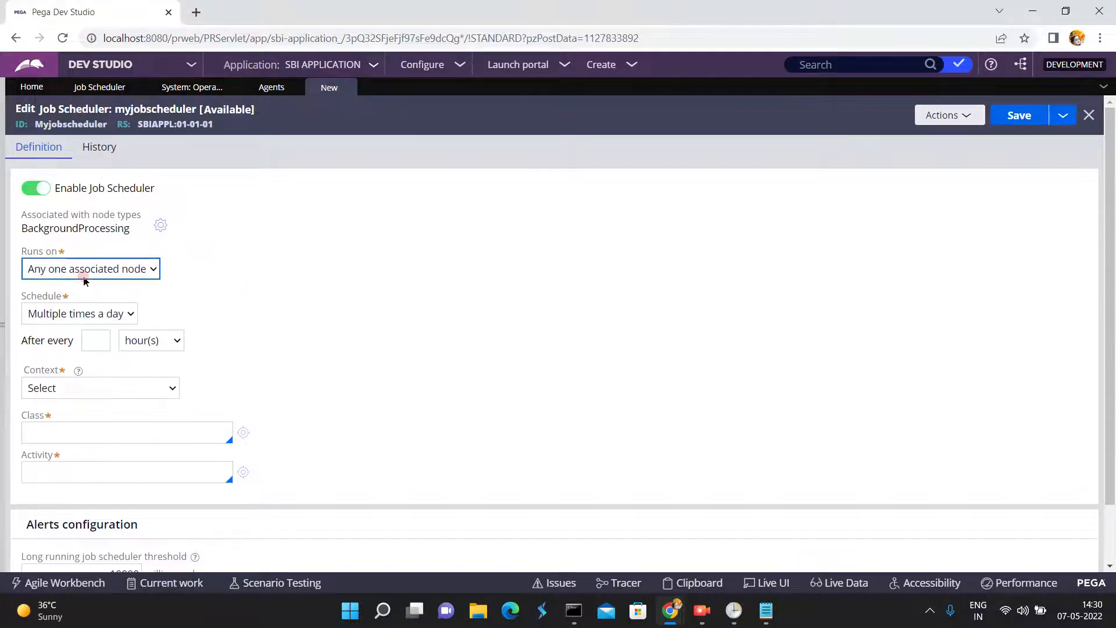
pyautogui.click(85, 271)
pyautogui.click(85, 272)
pyautogui.click(102, 265)
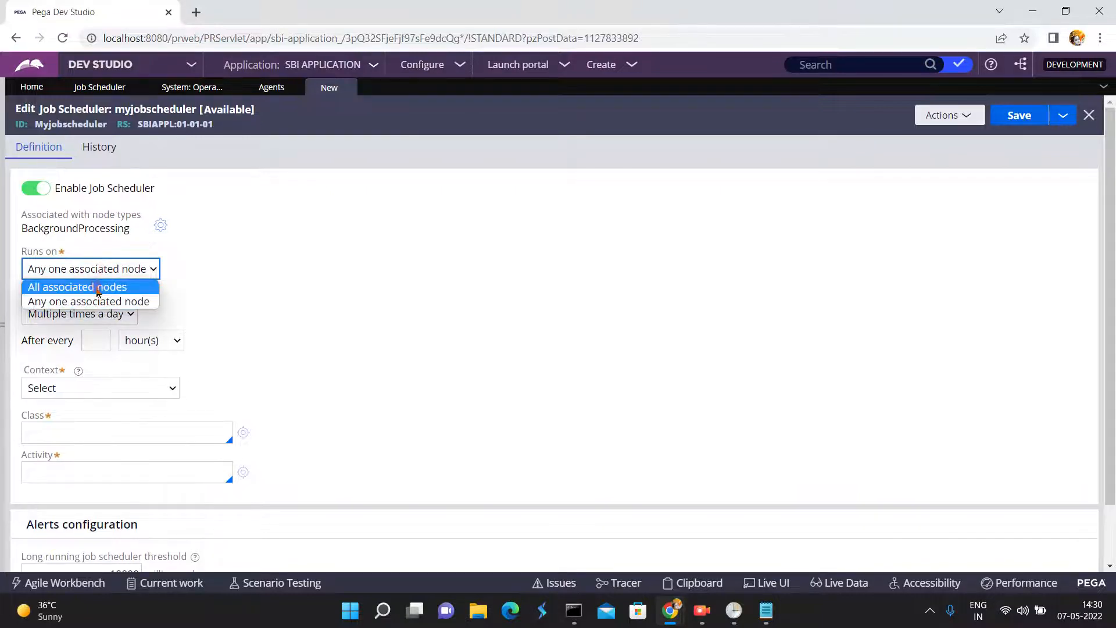
pyautogui.click(96, 287)
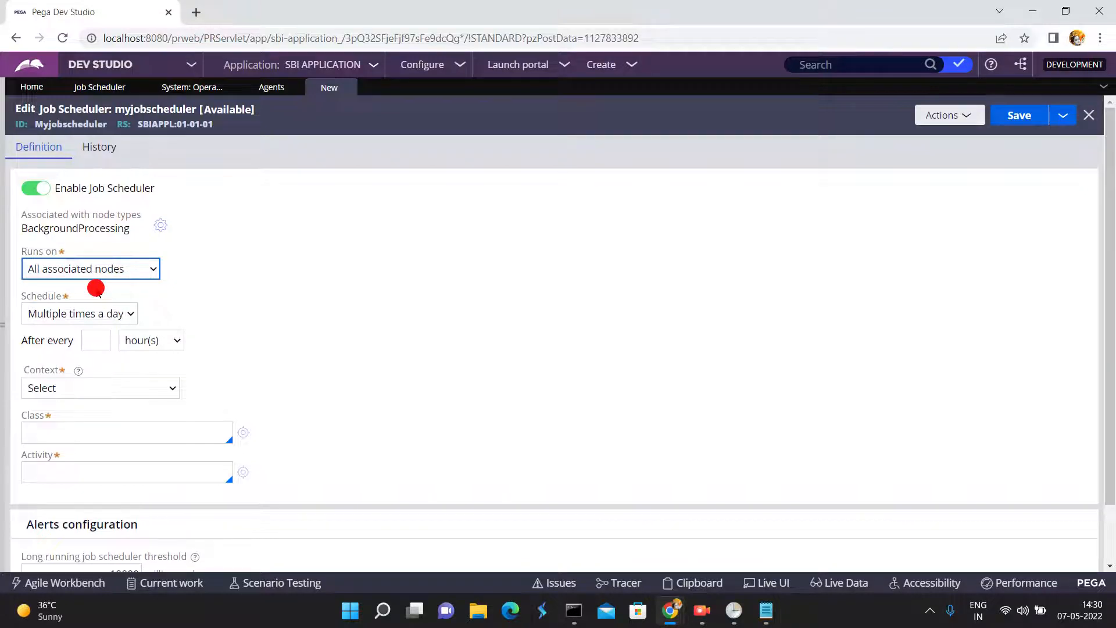
pyautogui.click(236, 309)
# - Schedule the job scheduler to run Multiple times a day, after every 120 seconds
pyautogui.click(78, 314)
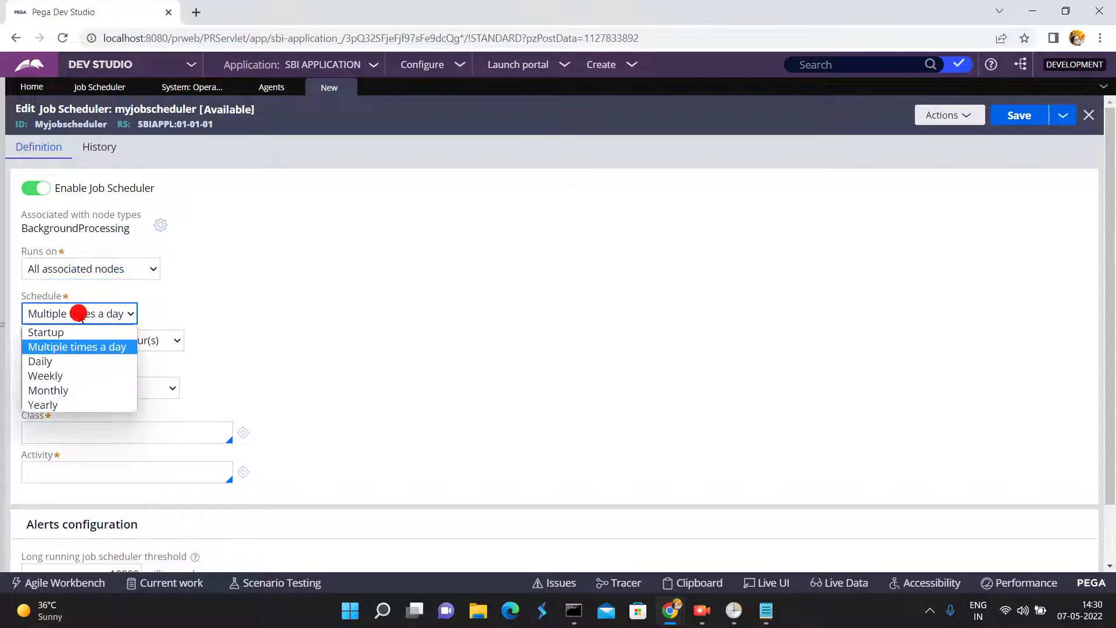
pyautogui.click(62, 349)
pyautogui.click(90, 341)
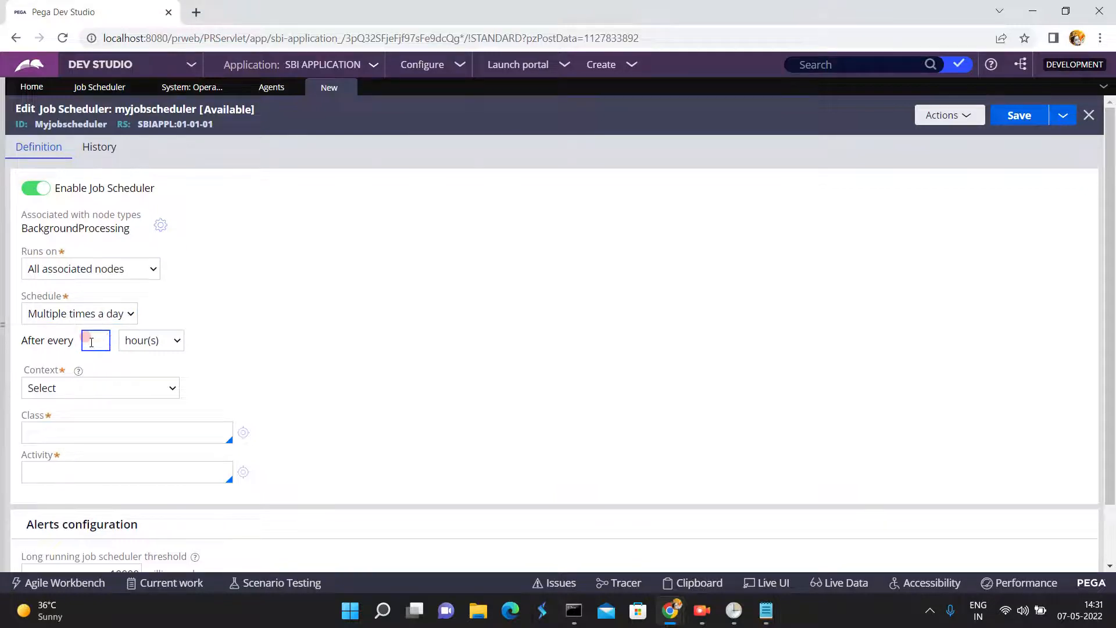
pyautogui.write('3')
pyautogui.click(156, 342)
pyautogui.click(150, 386)
pyautogui.click(107, 336)
pyautogui.click(105, 337)
pyautogui.press('BackSpace')
pyautogui.write('120')
pyautogui.click(246, 352)
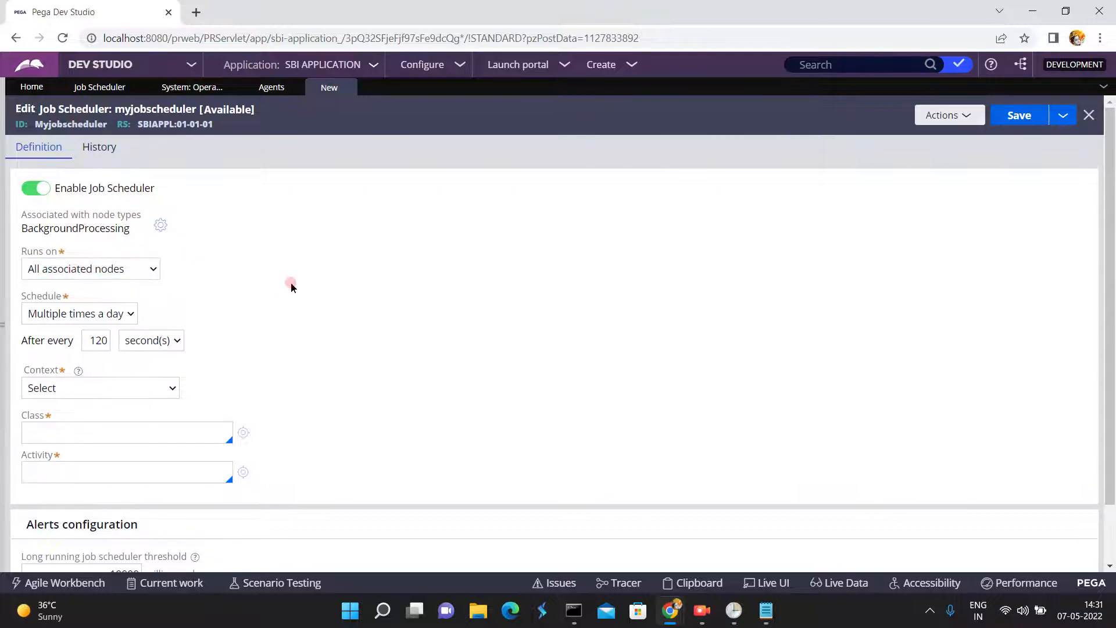
pyautogui.click(288, 323)
# - Set the job scheduler's class to SBI-Loan-Home-SBIAPPL-Work-CarLoan
pyautogui.click(90, 472)
pyautogui.click(62, 433)
pyautogui.write('SBI-')
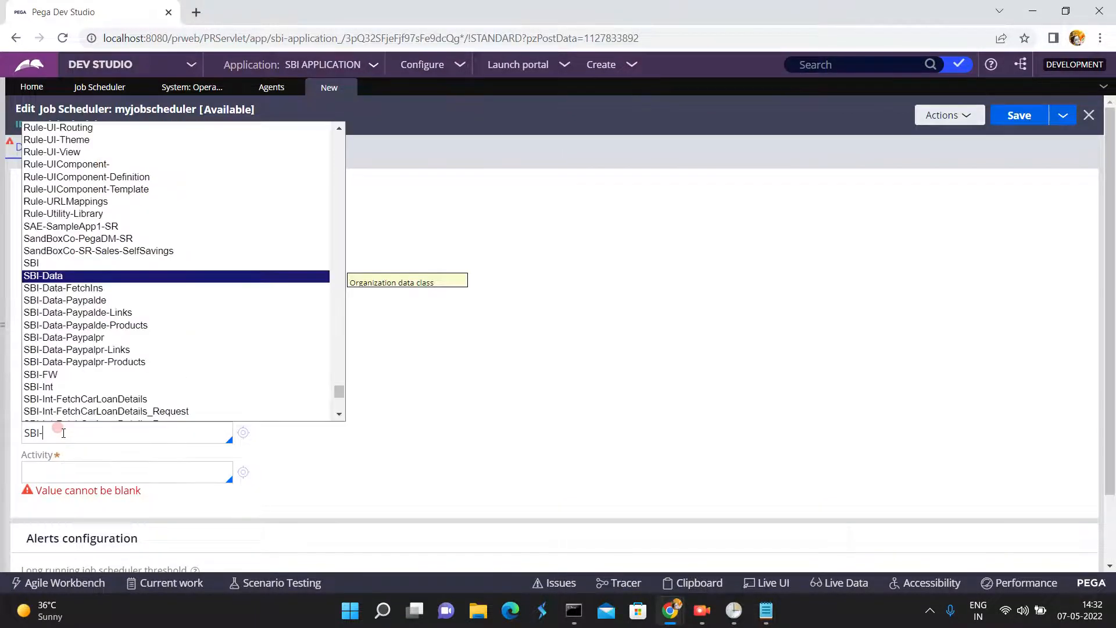
pyautogui.click(339, 412)
pyautogui.click(339, 413)
pyautogui.click(339, 413)
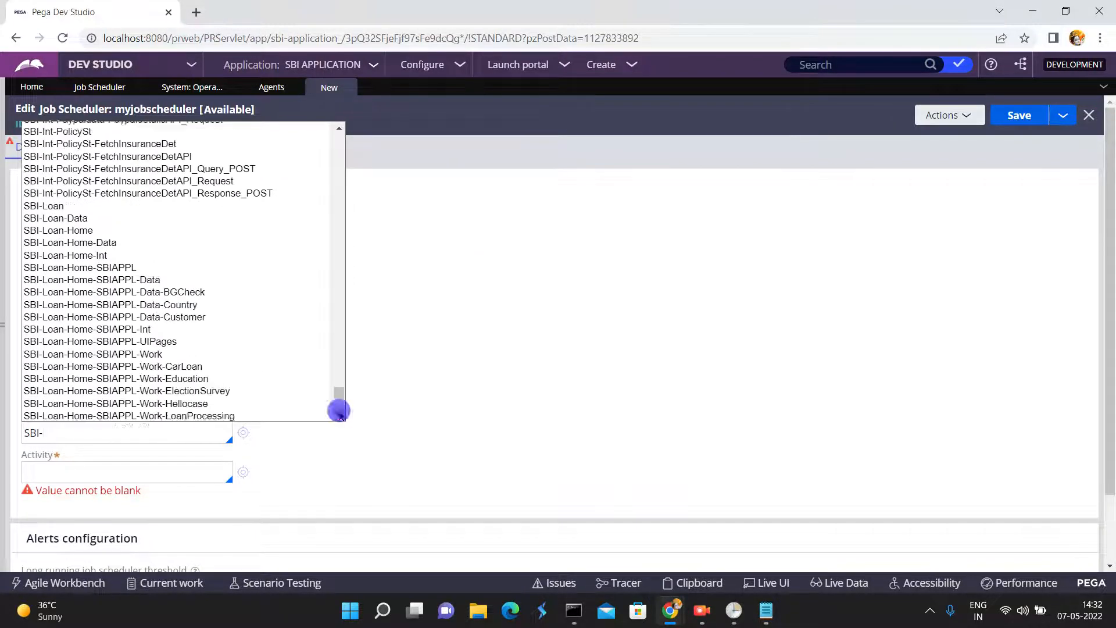
pyautogui.click(339, 412)
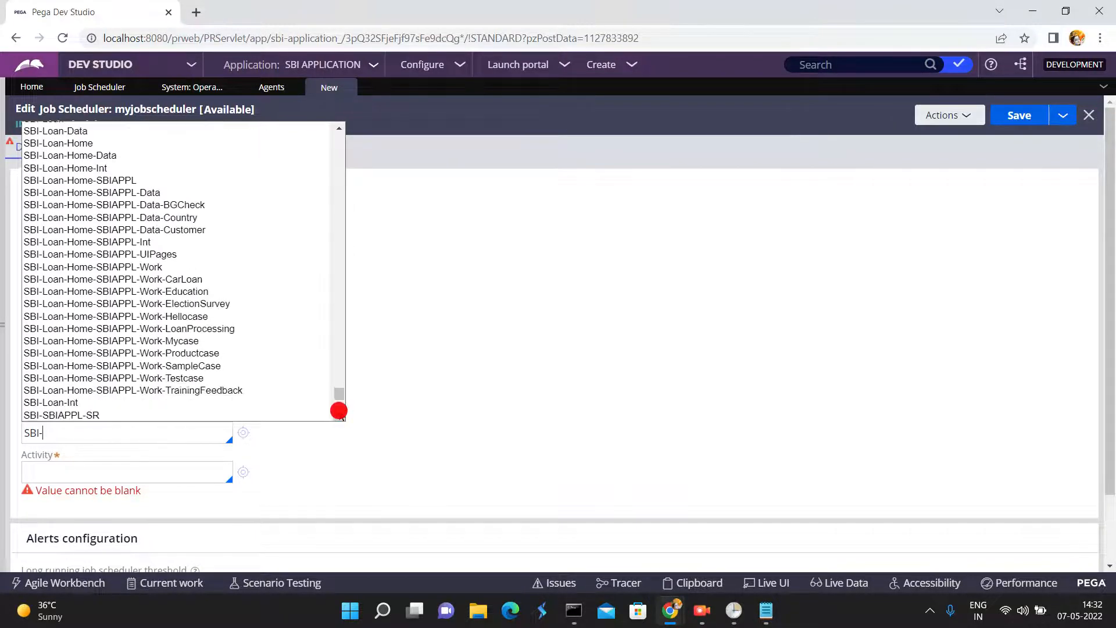
pyautogui.click(187, 280)
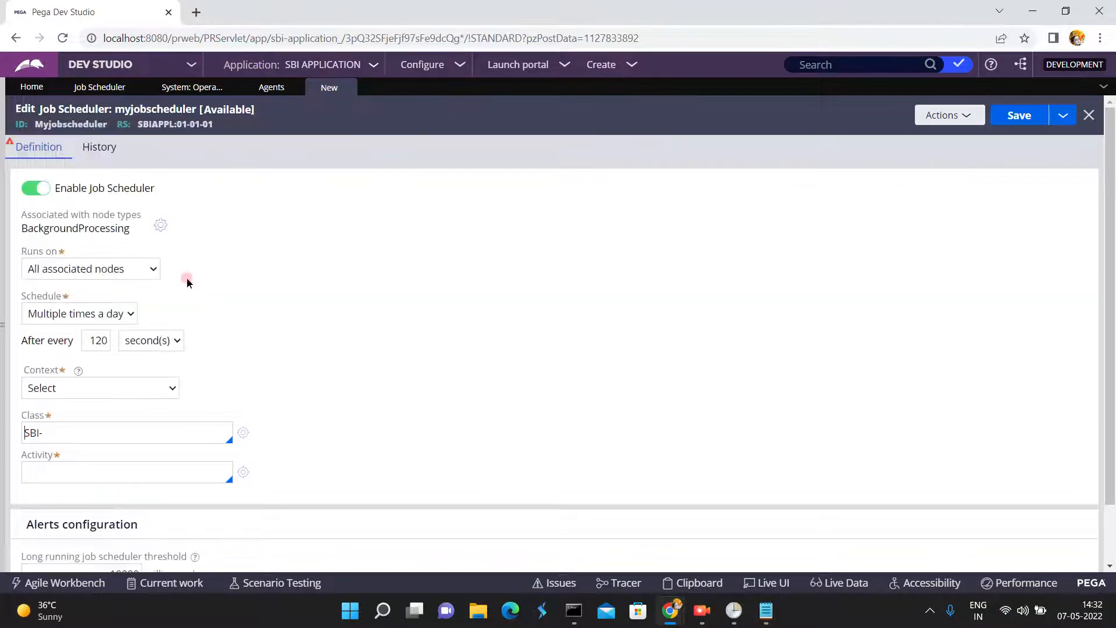
# - Enter jobactivity as the job scheduler's activity, then create and open that activity record in ruleset SBIAPPL 01-01-01
pyautogui.click(82, 470)
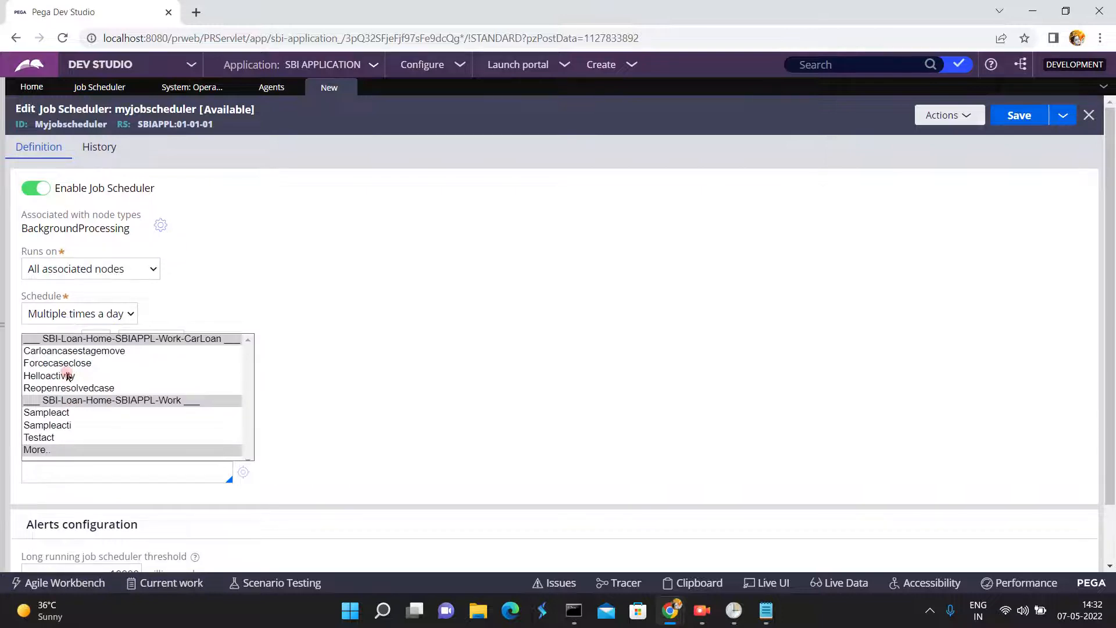
pyautogui.click(56, 469)
pyautogui.write('jobactivity')
pyautogui.click(243, 473)
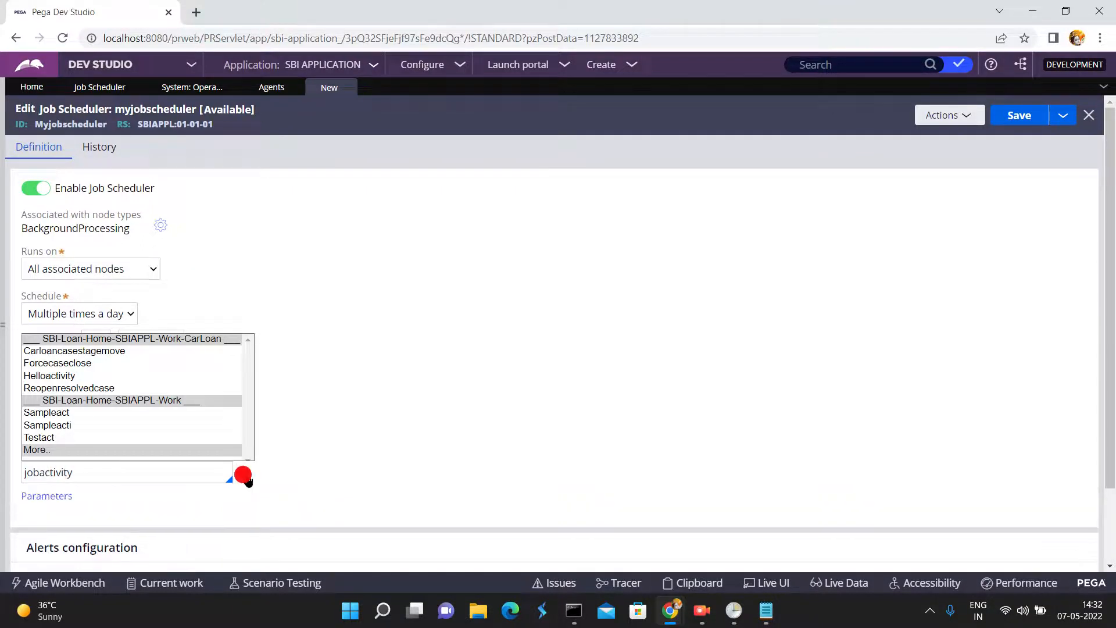
pyautogui.click(243, 474)
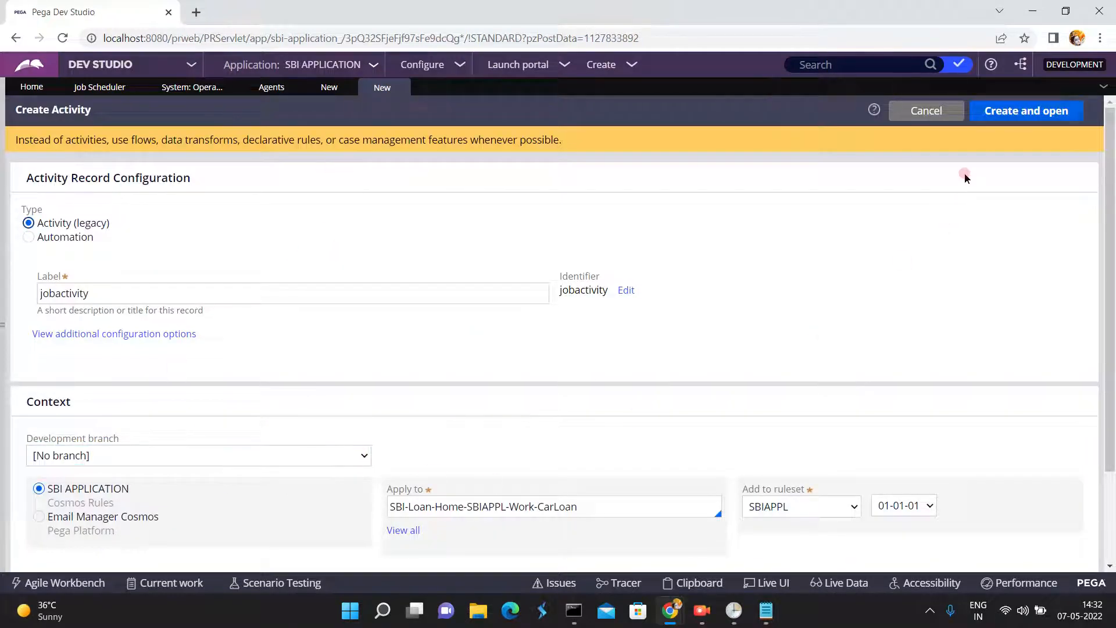
pyautogui.click(1034, 111)
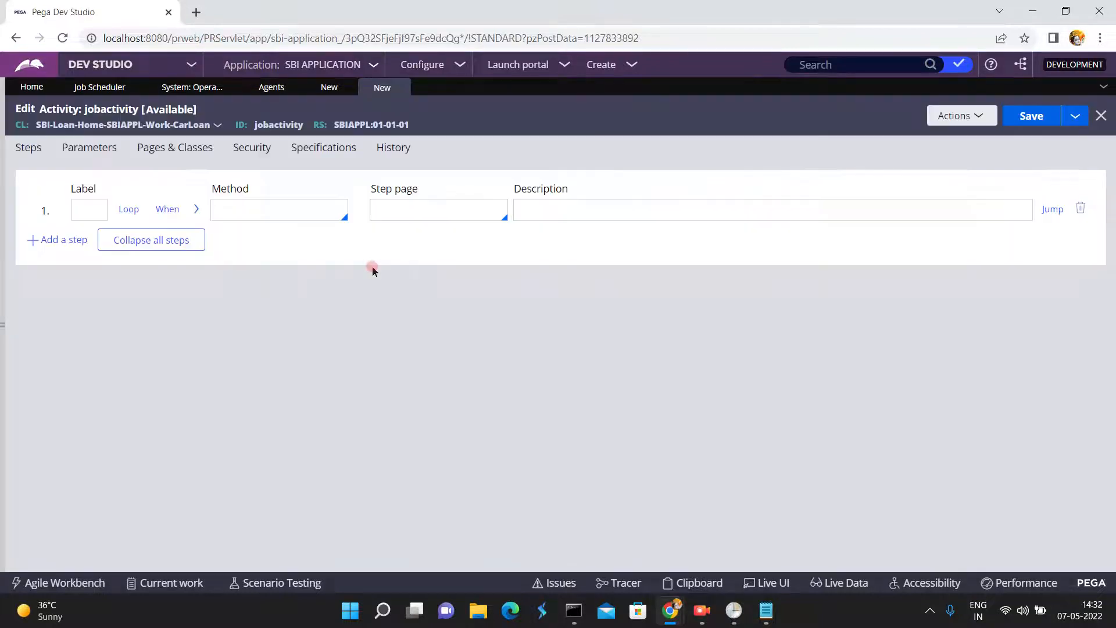
# - Set the method of the activity's first step to Page-New
pyautogui.click(288, 208)
pyautogui.write('Page=')
pyautogui.write('-')
pyautogui.write('-New')
pyautogui.click(195, 276)
# - Open the Country data type from the data types explorer, and return to the jobactivity record
pyautogui.click(3, 326)
pyautogui.click(25, 213)
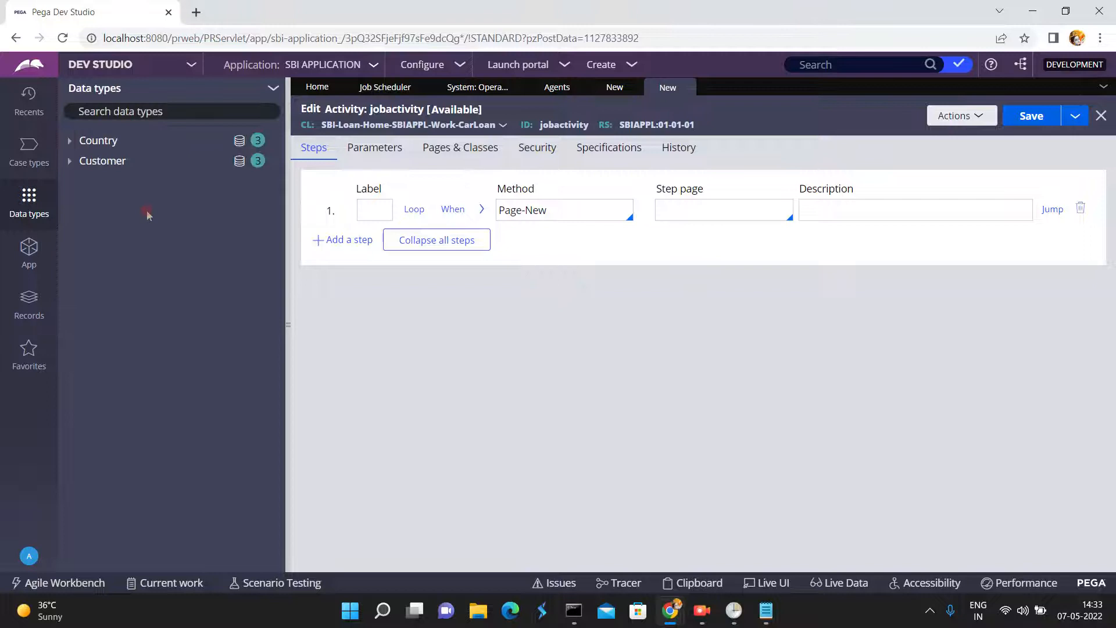
pyautogui.click(96, 142)
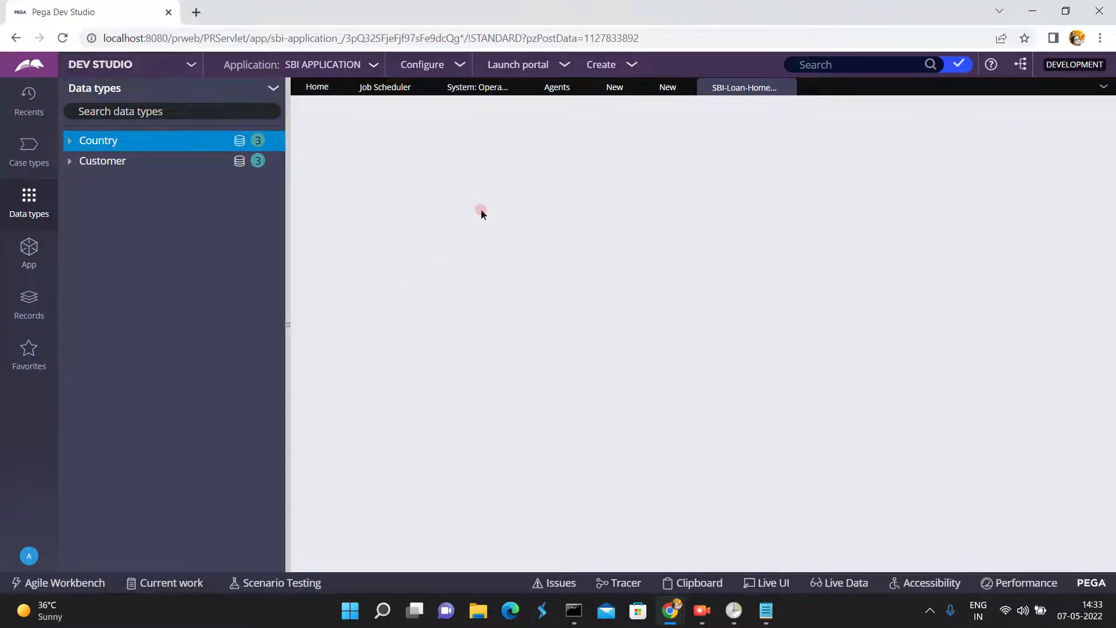
pyautogui.click(666, 89)
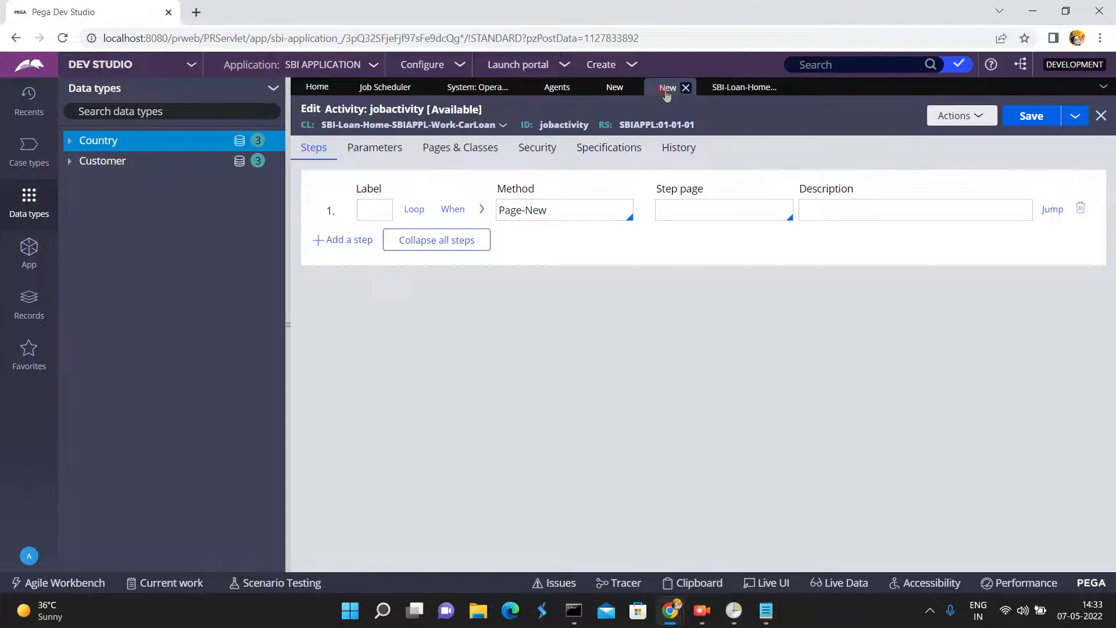
# - Set the Page-New step's step page to cpage and add two empty steps below it in the activity
pyautogui.click(677, 203)
pyautogui.write('cpage')
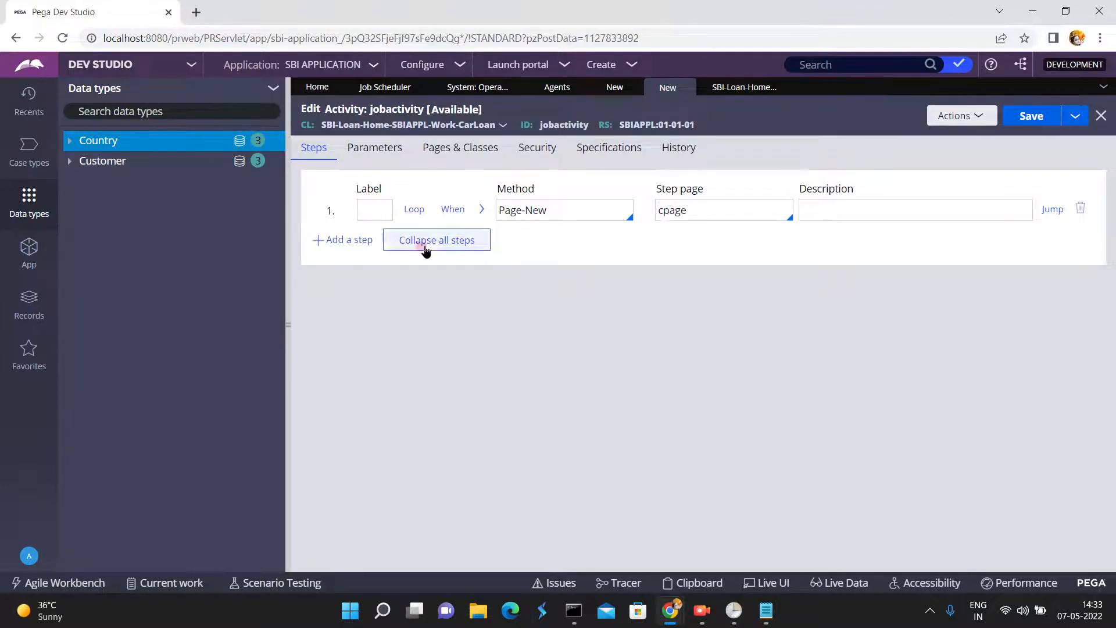
pyautogui.click(365, 240)
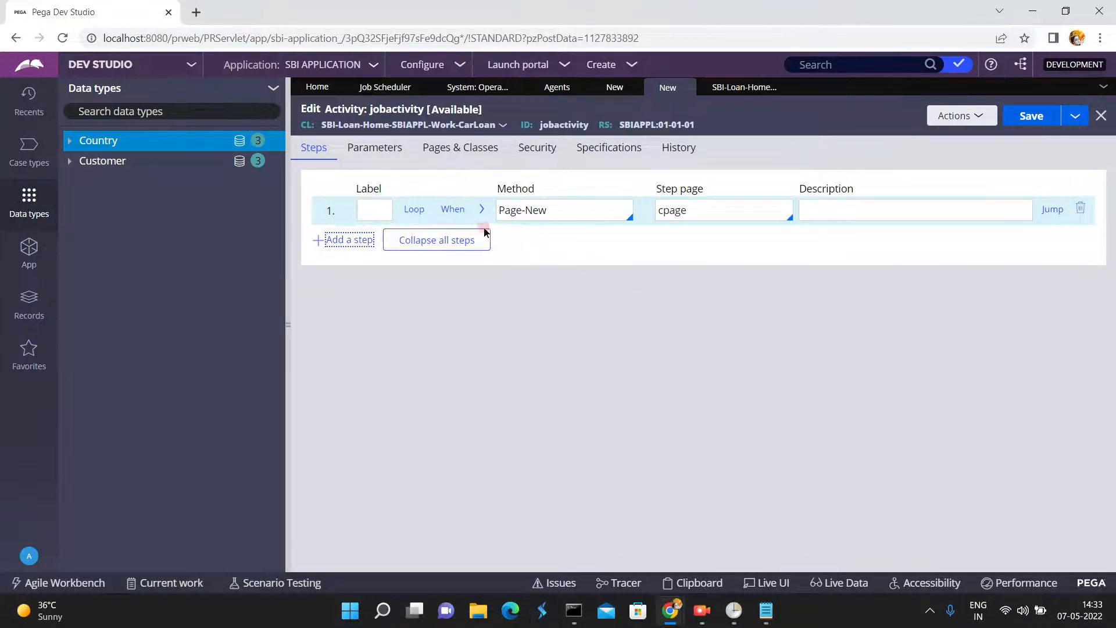
pyautogui.click(354, 240)
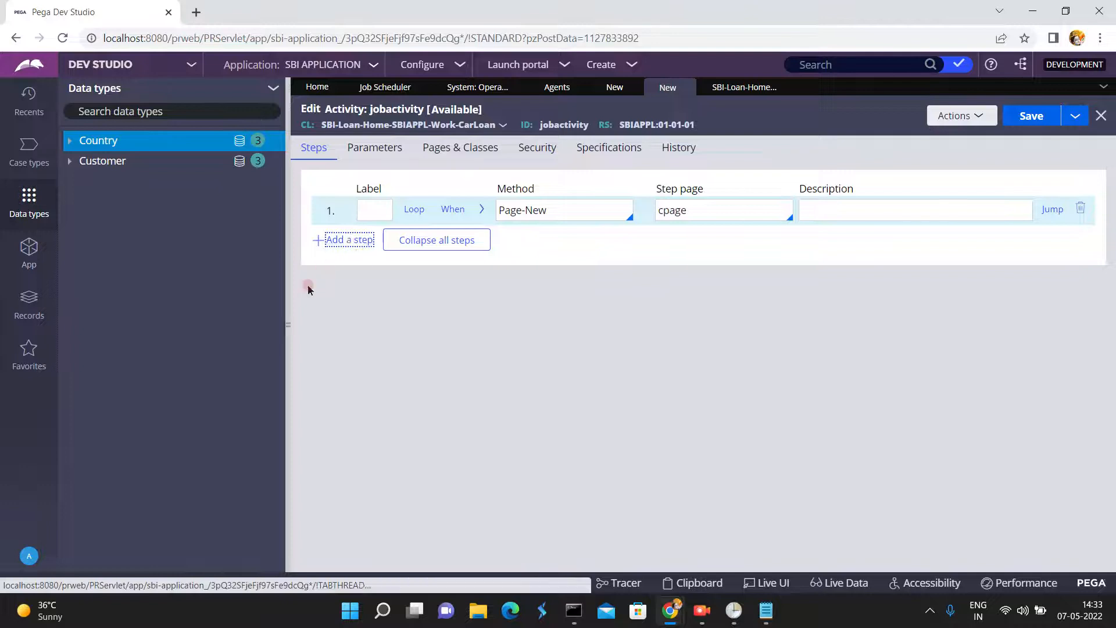
pyautogui.click(287, 324)
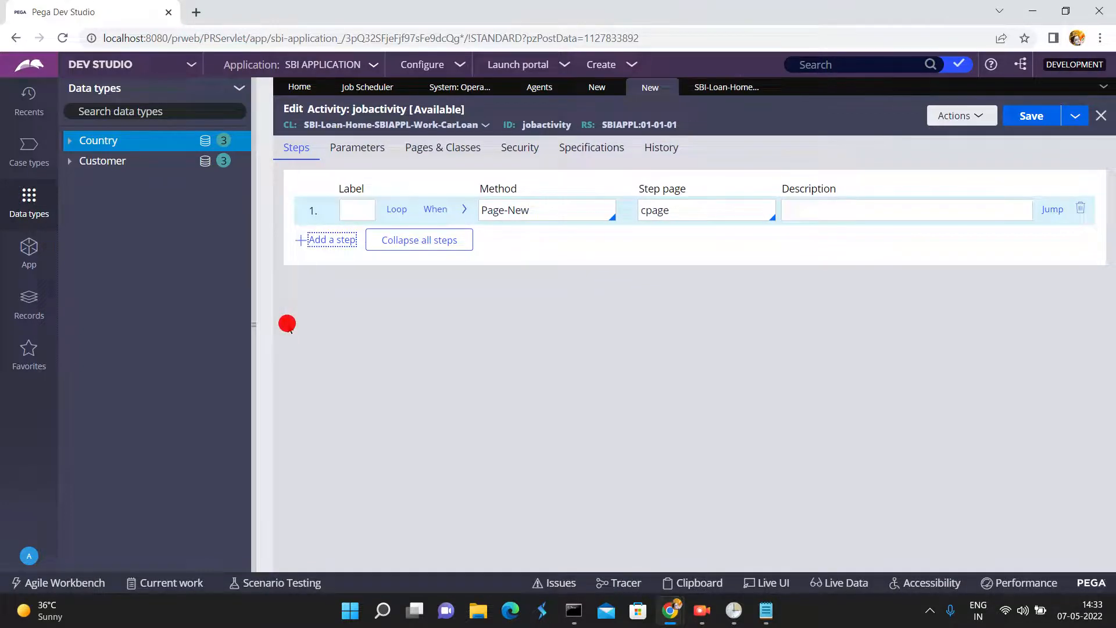
pyautogui.click(58, 247)
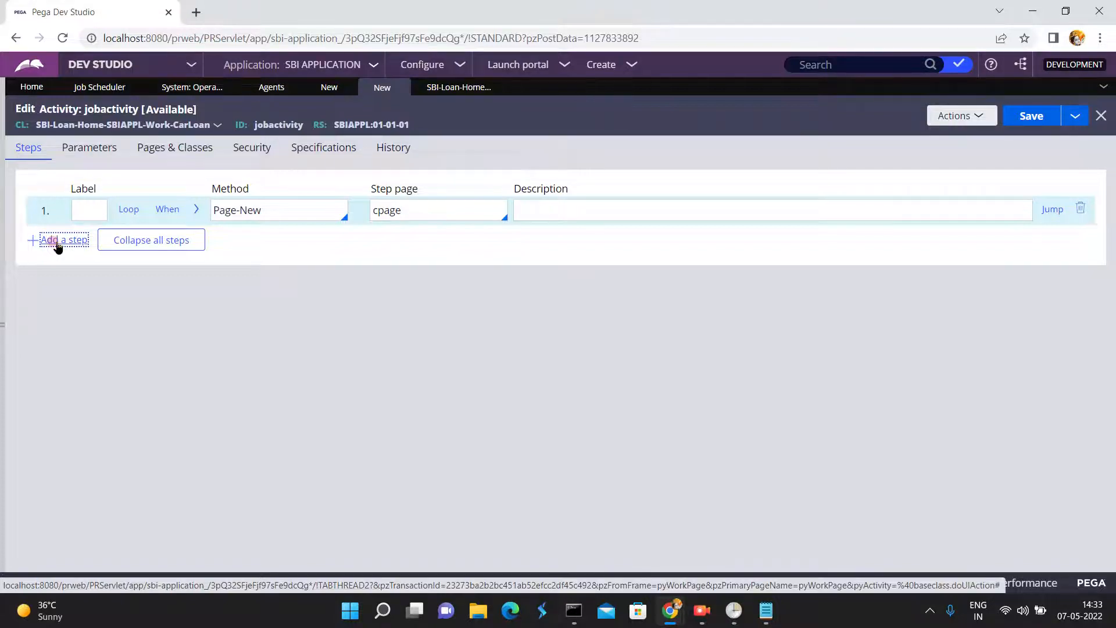
pyautogui.click(67, 245)
pyautogui.click(398, 208)
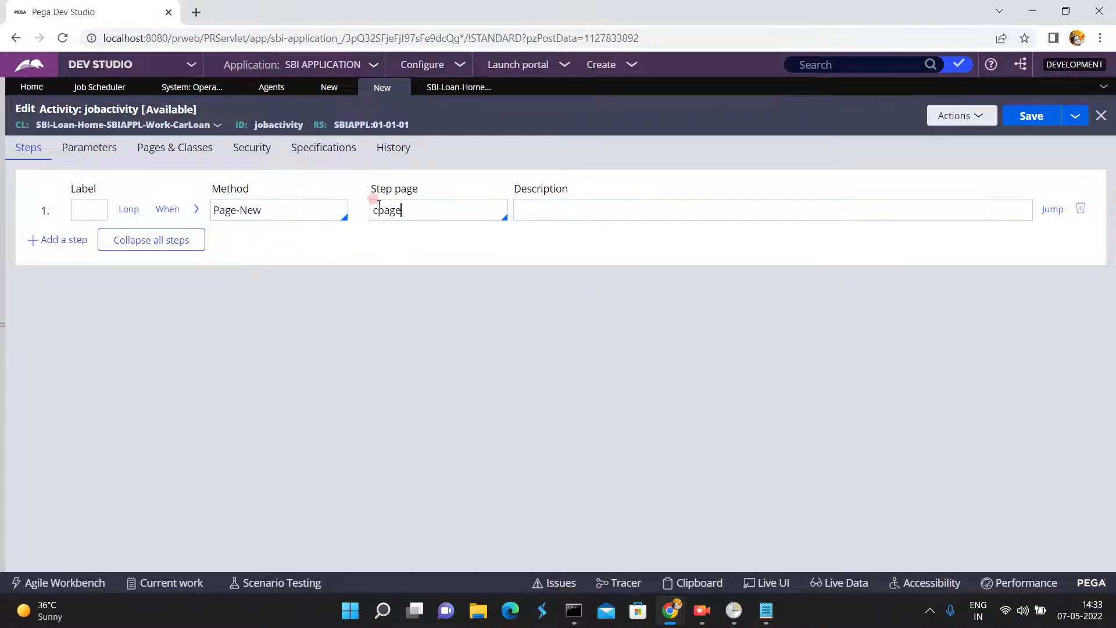
pyautogui.click(64, 240)
pyautogui.click(453, 87)
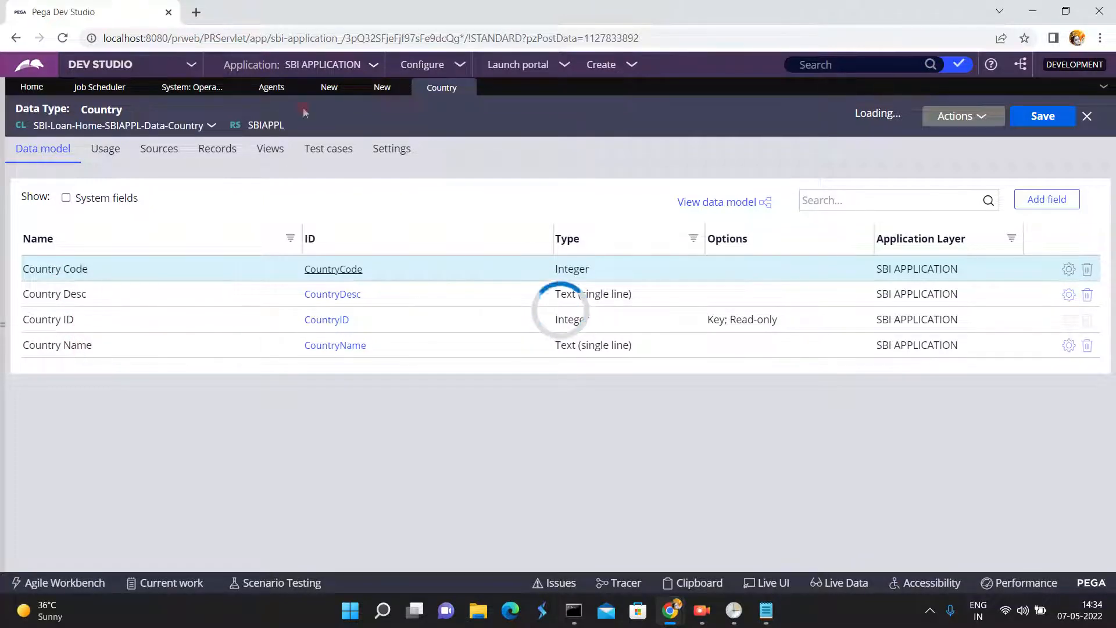
pyautogui.click(383, 90)
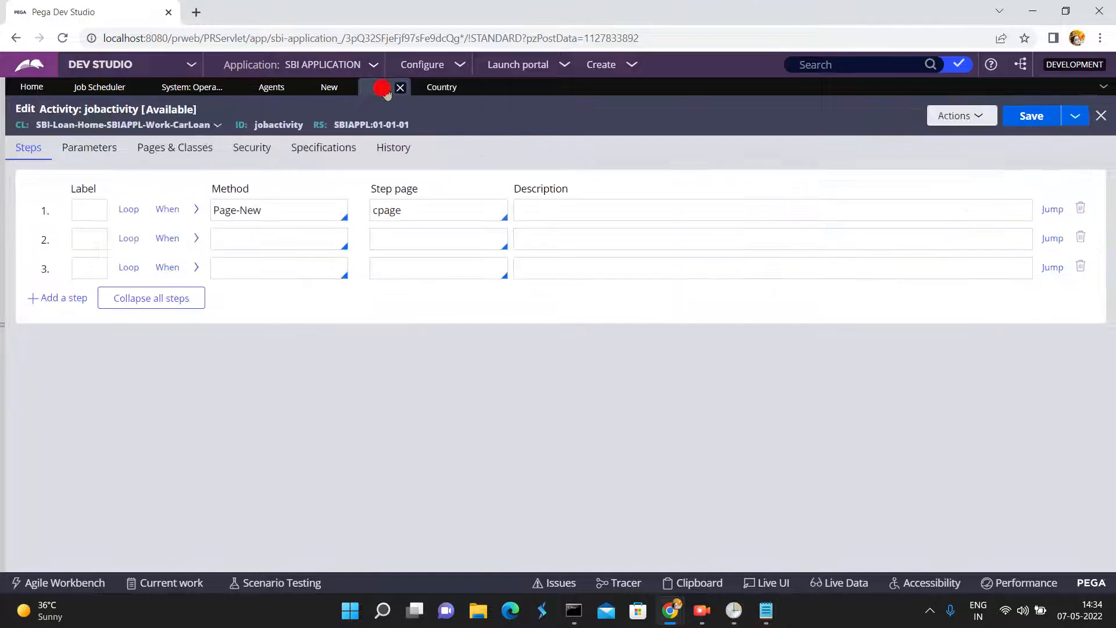
# - Set the second step's method to Property-Set with cpage as its step page
pyautogui.click(236, 233)
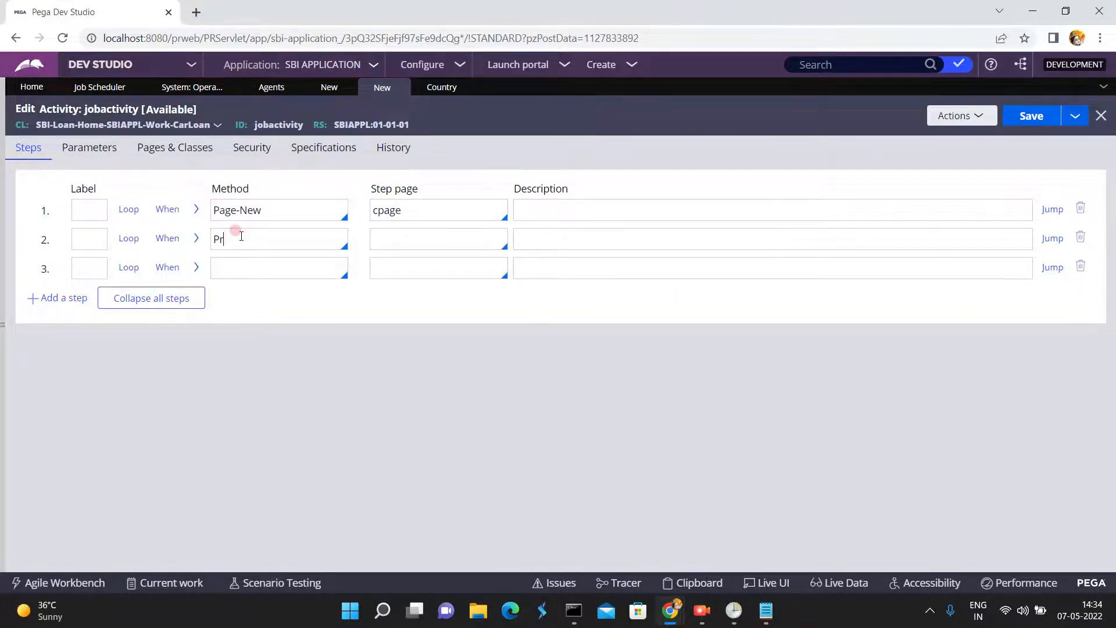
pyautogui.write('Property-Set')
pyautogui.click(384, 237)
pyautogui.write('cpage')
# - Define the page cpage with class SBI-Loan-Home-SBIAPPL-Data-Country in the activity's pages and classes
pyautogui.click(189, 147)
pyautogui.click(95, 211)
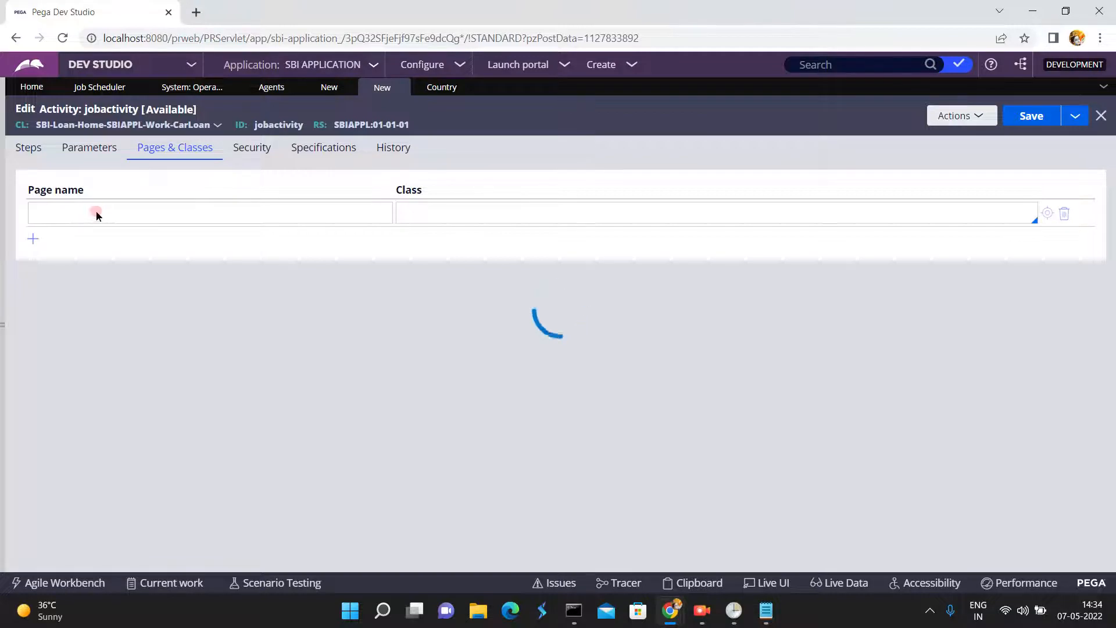
pyautogui.click(99, 219)
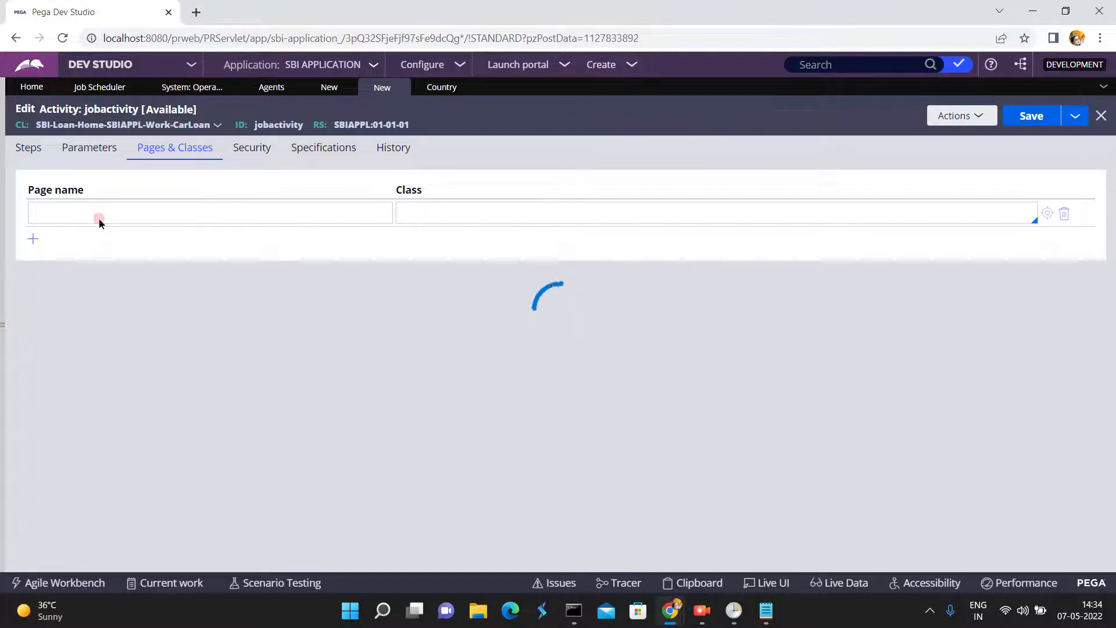
pyautogui.click(99, 214)
pyautogui.click(99, 214)
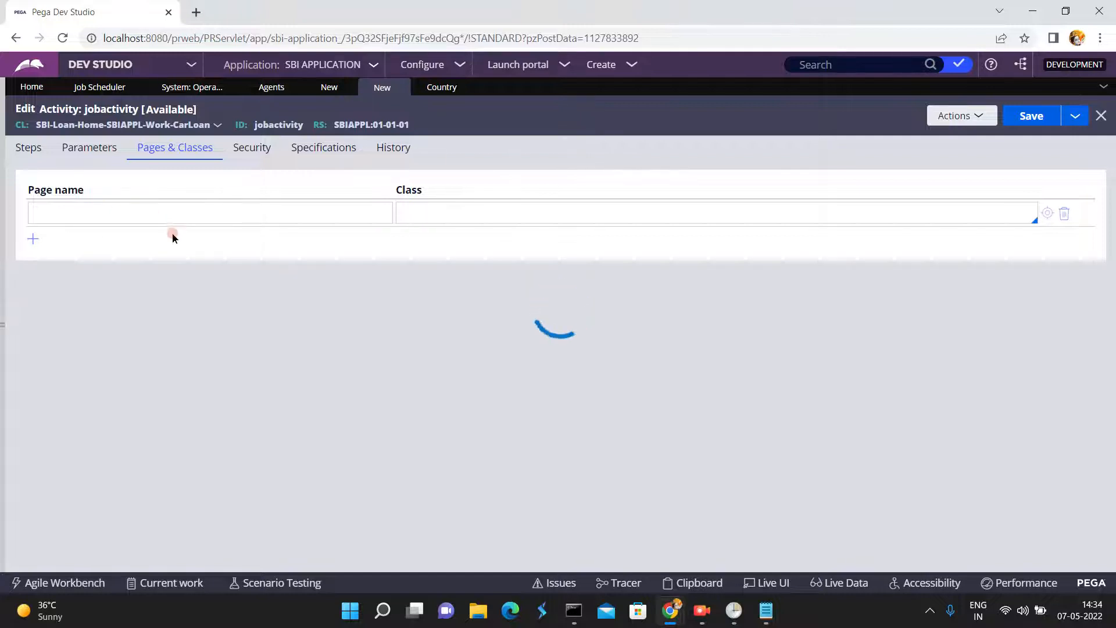
pyautogui.click(145, 216)
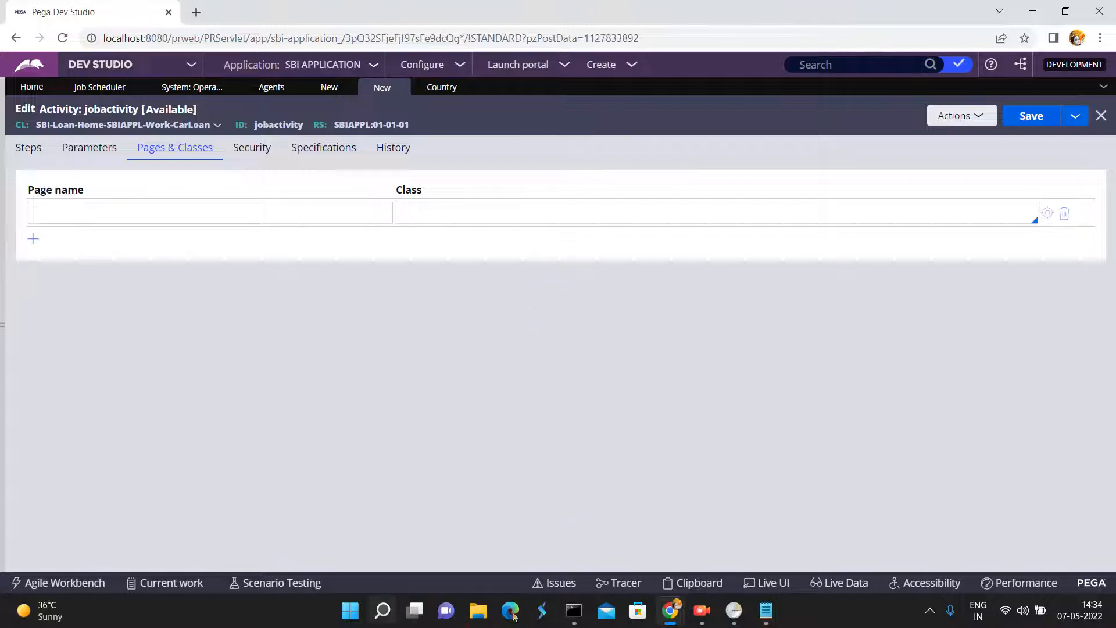
pyautogui.click(189, 206)
pyautogui.write('cpage')
pyautogui.click(412, 206)
pyautogui.click(417, 211)
pyautogui.write('SBI-Loan')
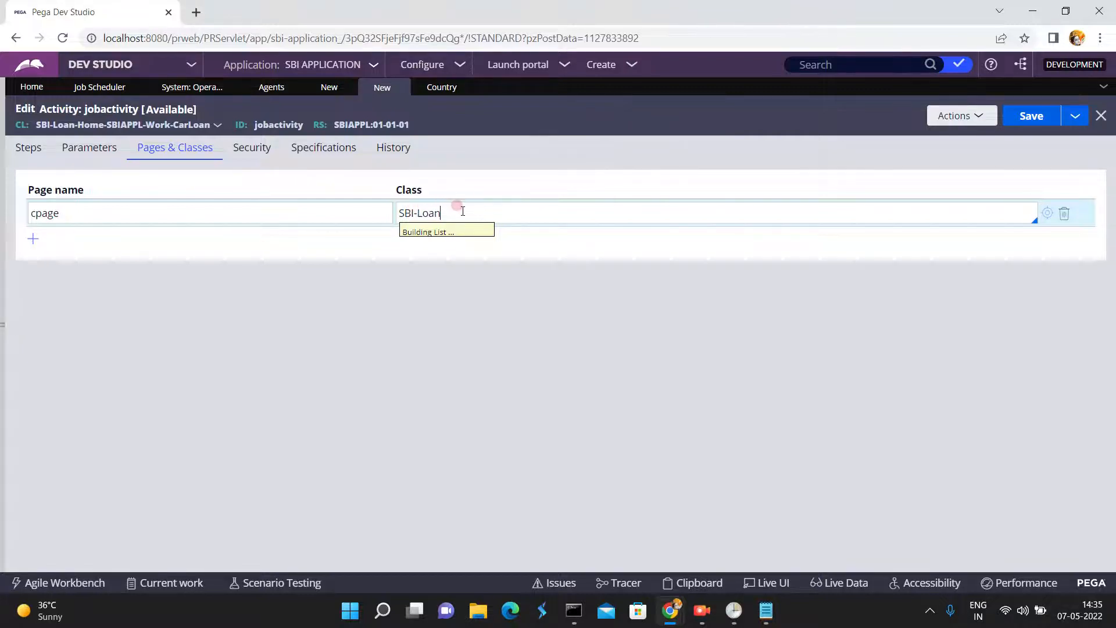
pyautogui.write('-')
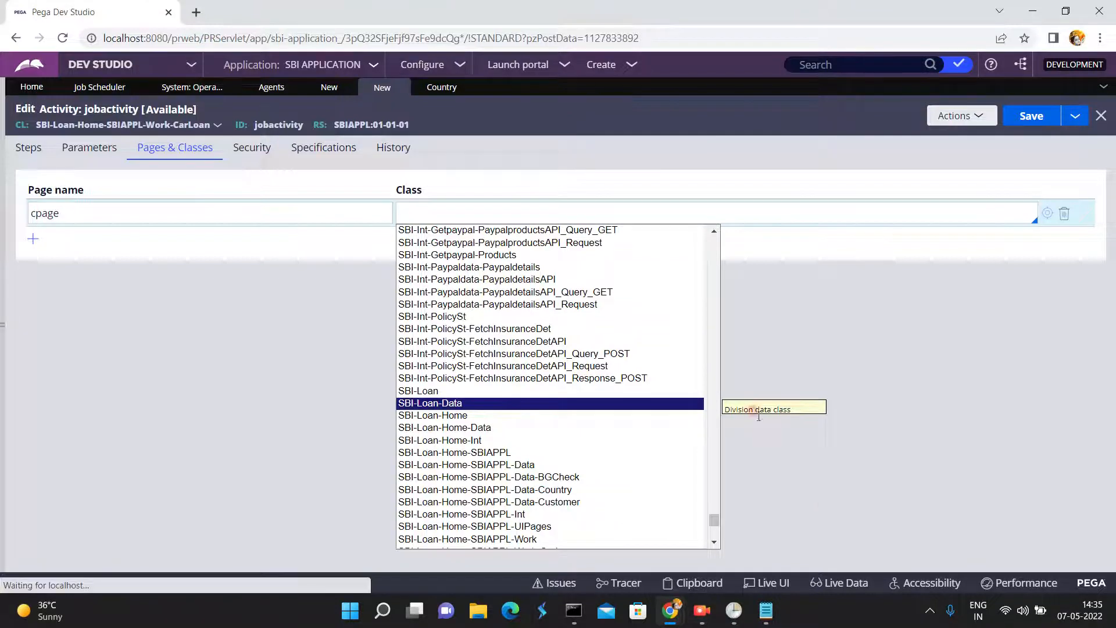
pyautogui.click(556, 491)
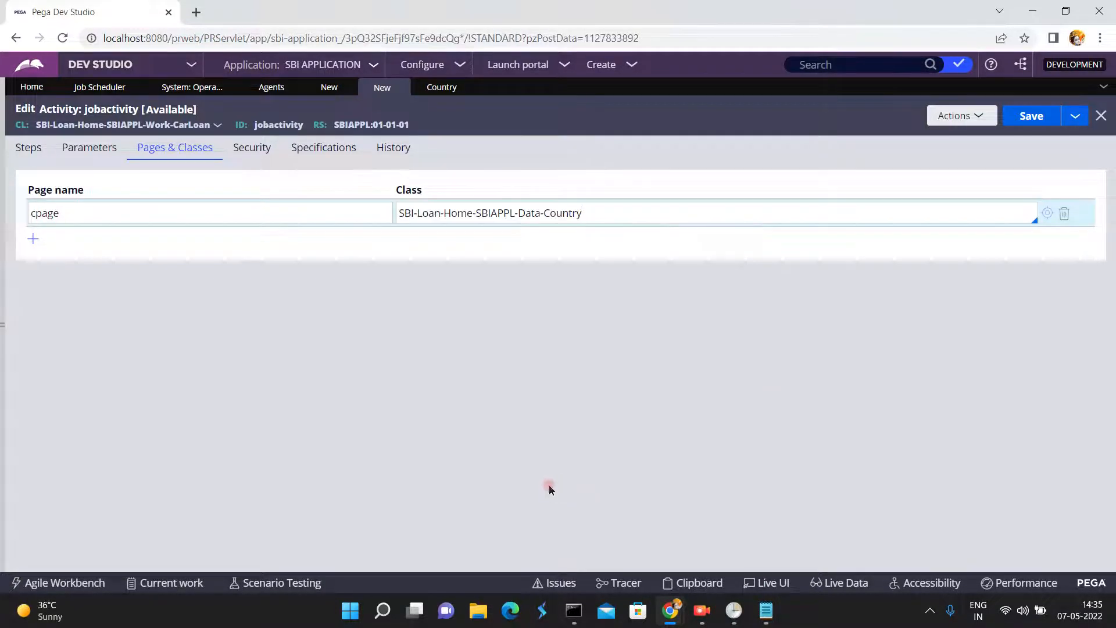
# - In the Property-Set step's method parameters, set .CountryCode to "FR"
pyautogui.click(28, 149)
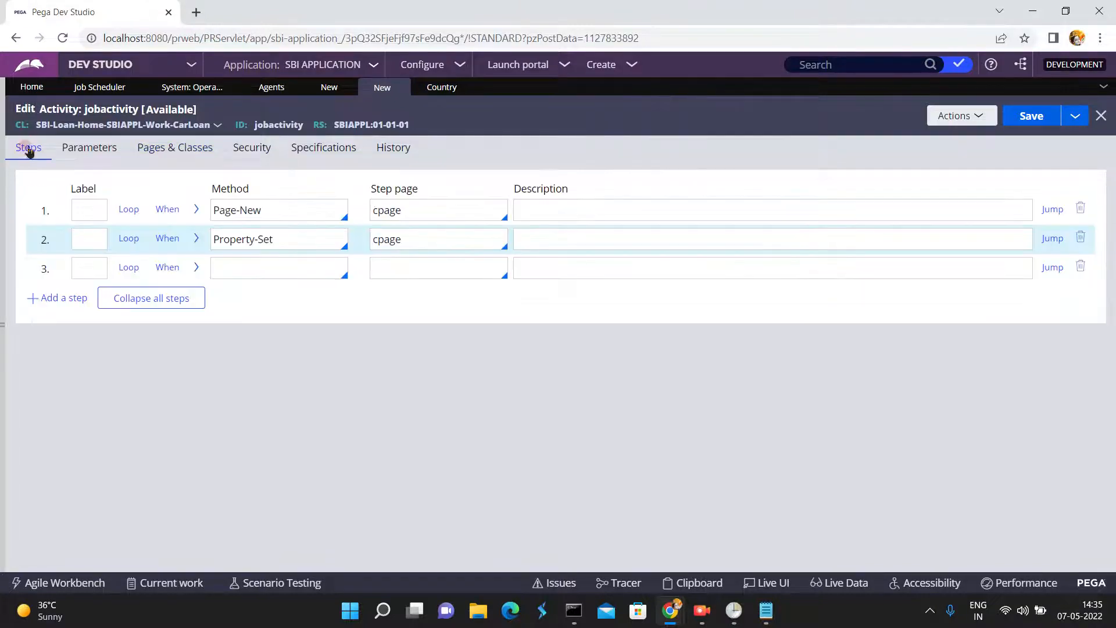
pyautogui.click(195, 240)
pyautogui.click(196, 240)
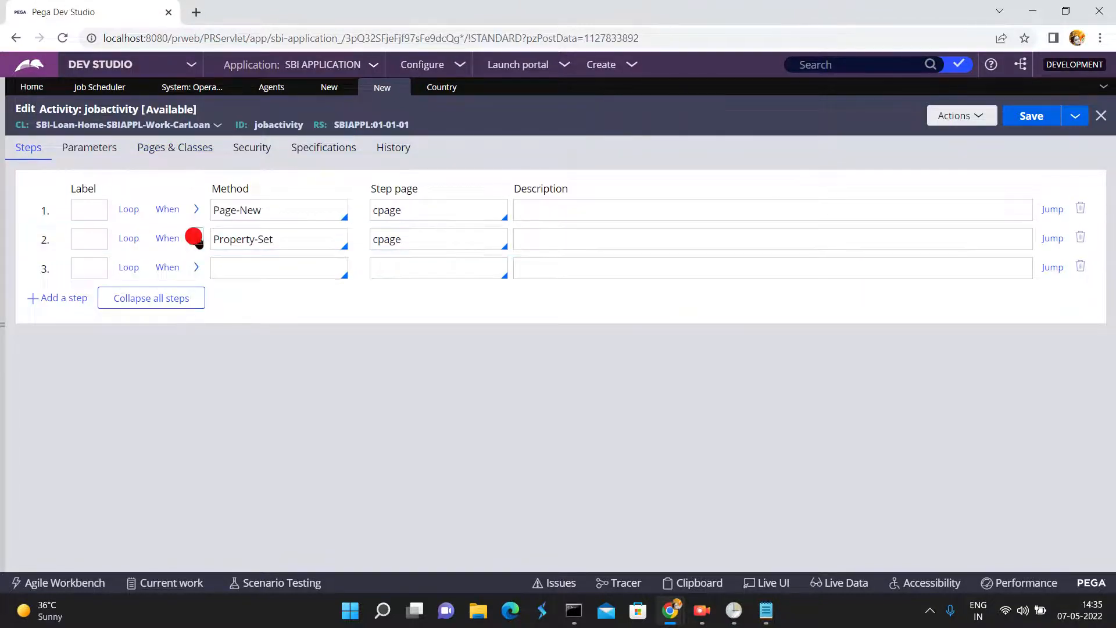
pyautogui.click(136, 326)
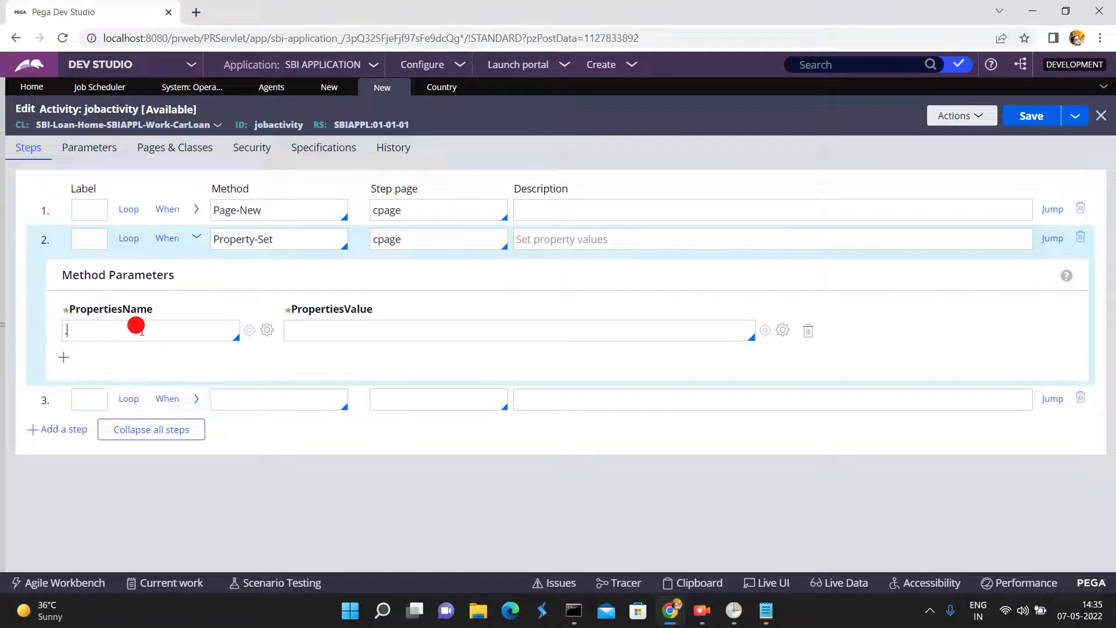
pyautogui.write('.')
pyautogui.click(103, 360)
pyautogui.click(378, 324)
pyautogui.write('"FR')
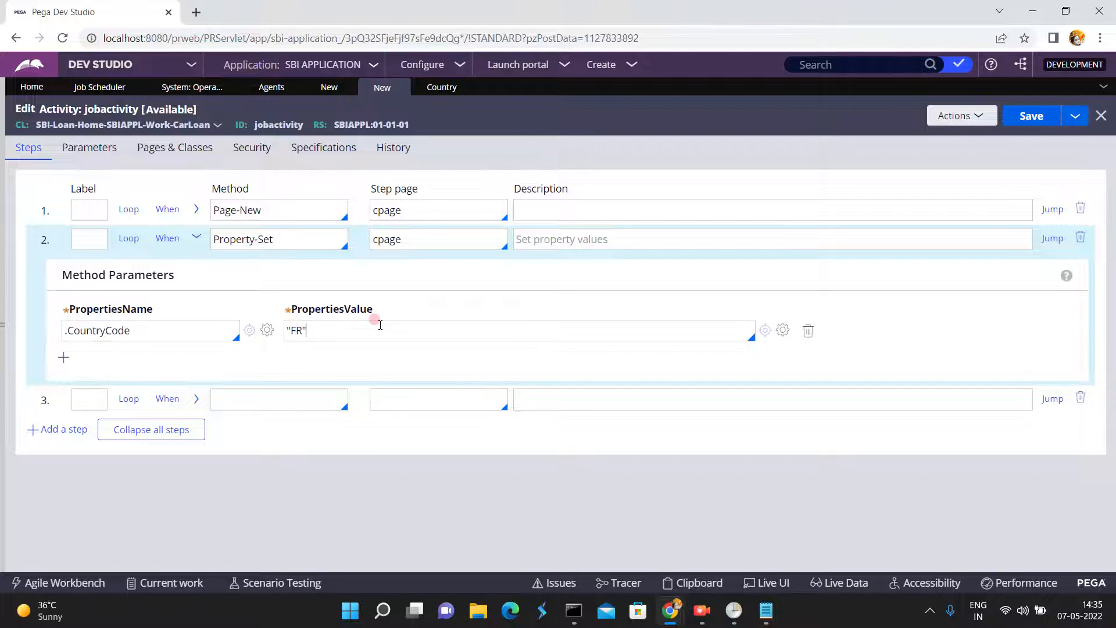
# - Add a second property row to the Property-Set step that sets .CountryDesc to "France"
pyautogui.click(62, 359)
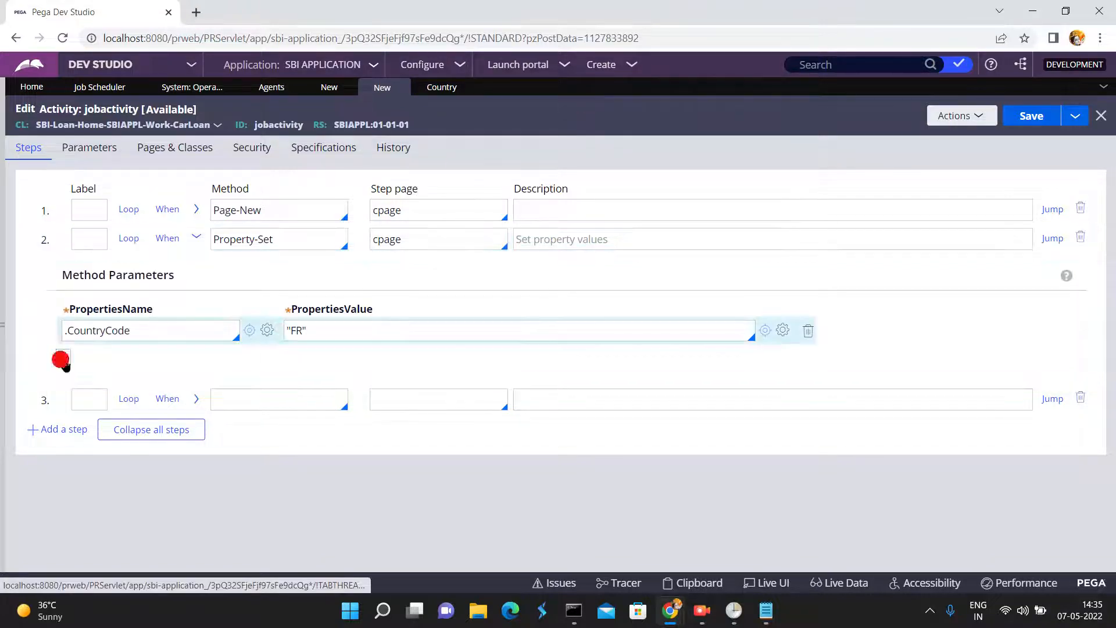
pyautogui.click(82, 356)
pyautogui.write('.')
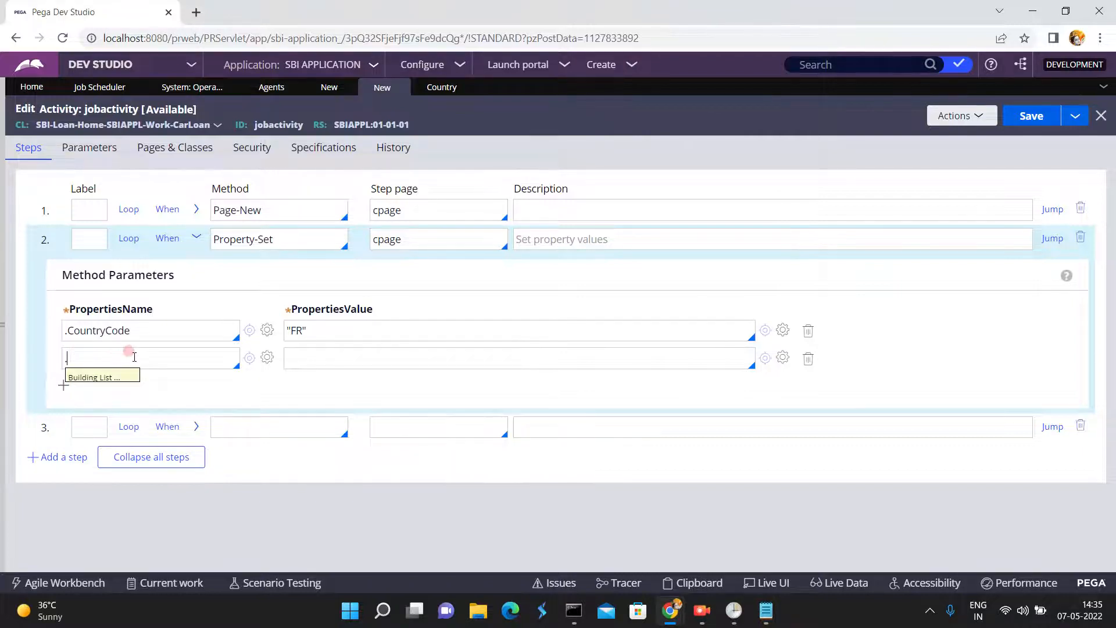
pyautogui.write('C')
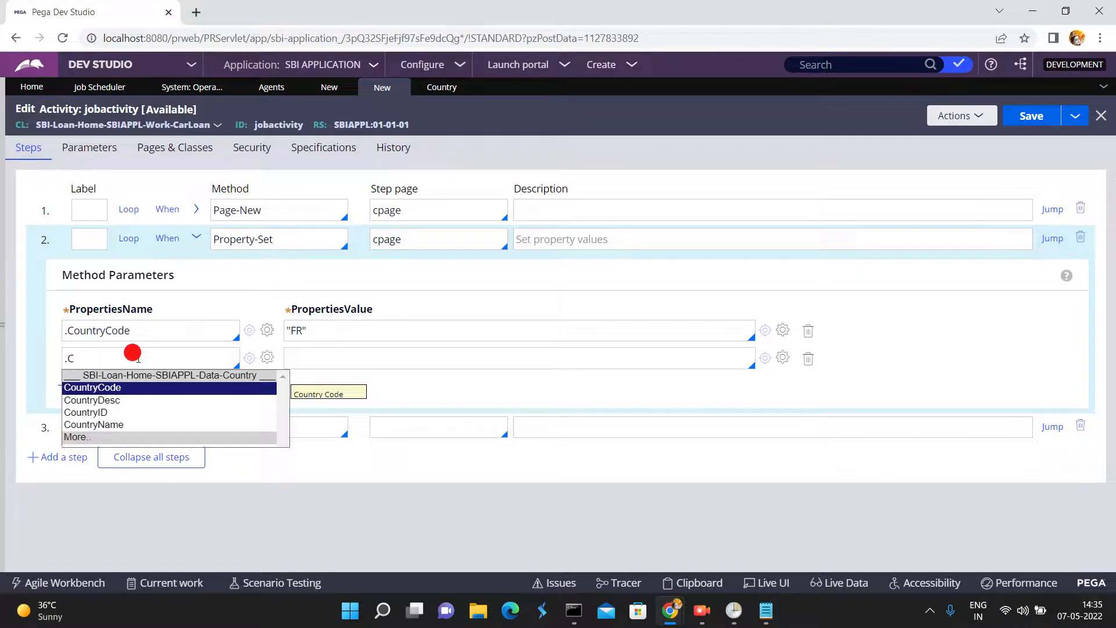
pyautogui.click(103, 403)
pyautogui.click(322, 357)
pyautogui.write('"France')
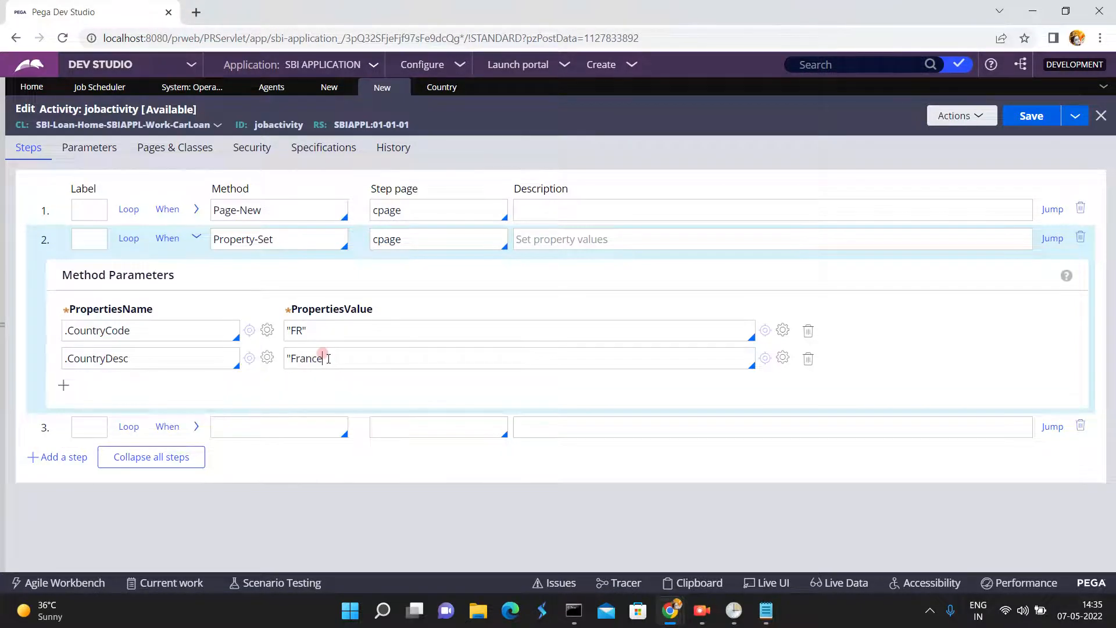
# - Check the Country data type's existing records and add a property row setting .CountryID to 3 in the Property-Set step
pyautogui.click(64, 384)
pyautogui.click(87, 381)
pyautogui.write('.C')
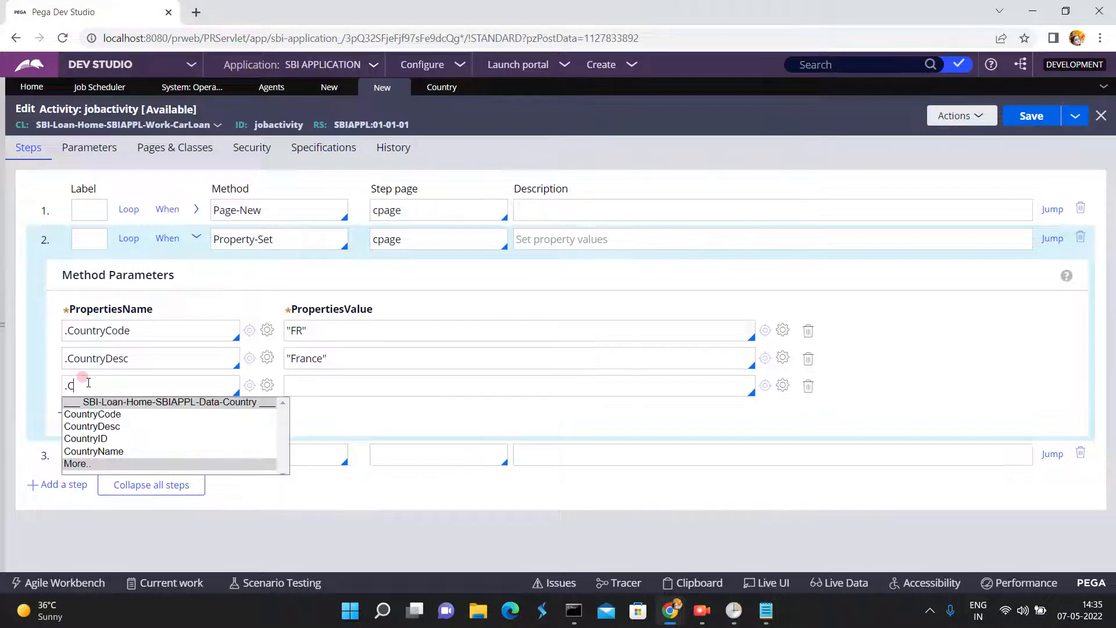
pyautogui.click(96, 440)
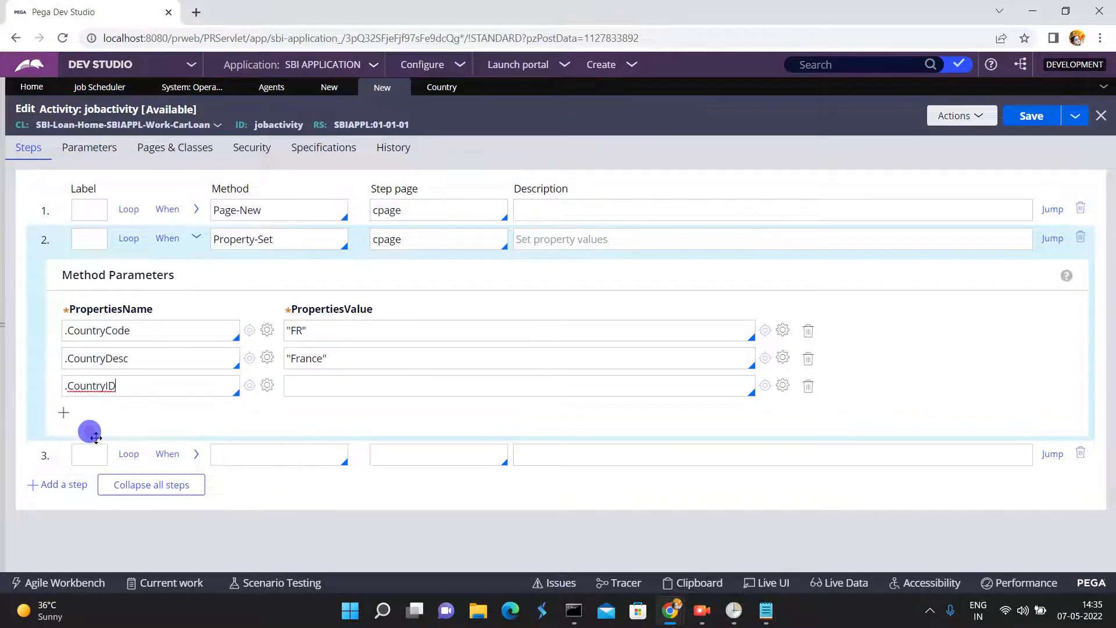
pyautogui.click(298, 384)
pyautogui.click(438, 89)
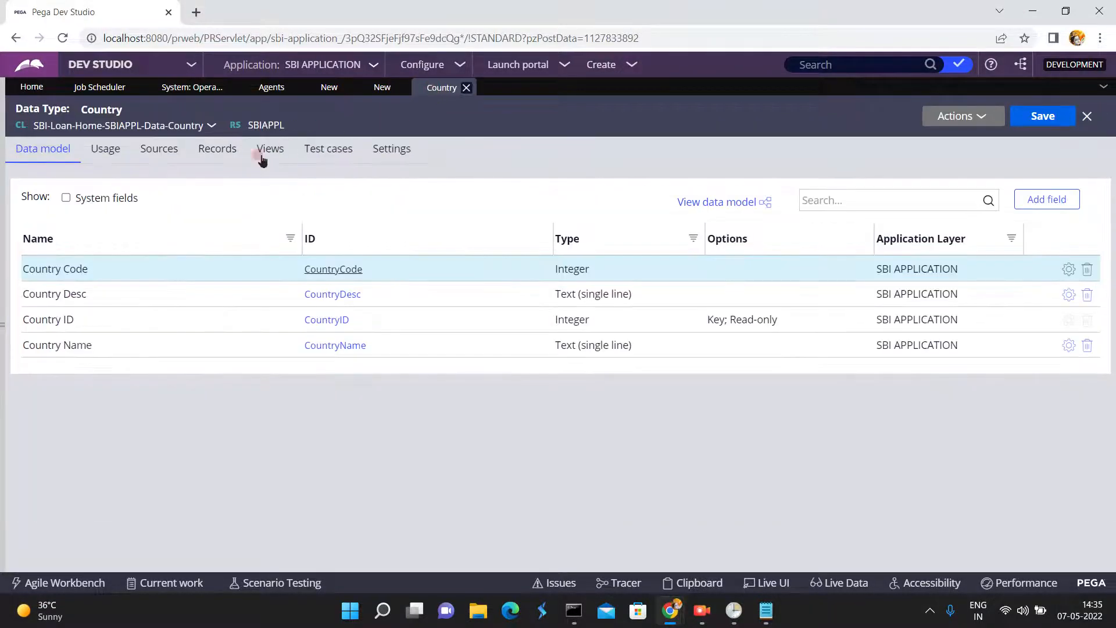
pyautogui.click(212, 150)
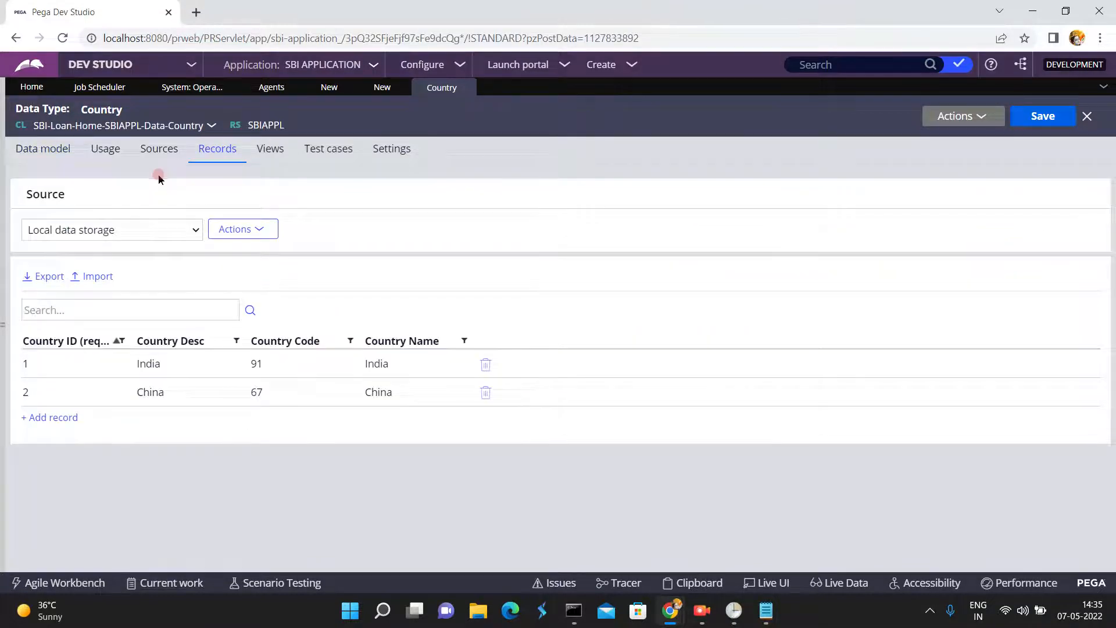
pyautogui.click(122, 228)
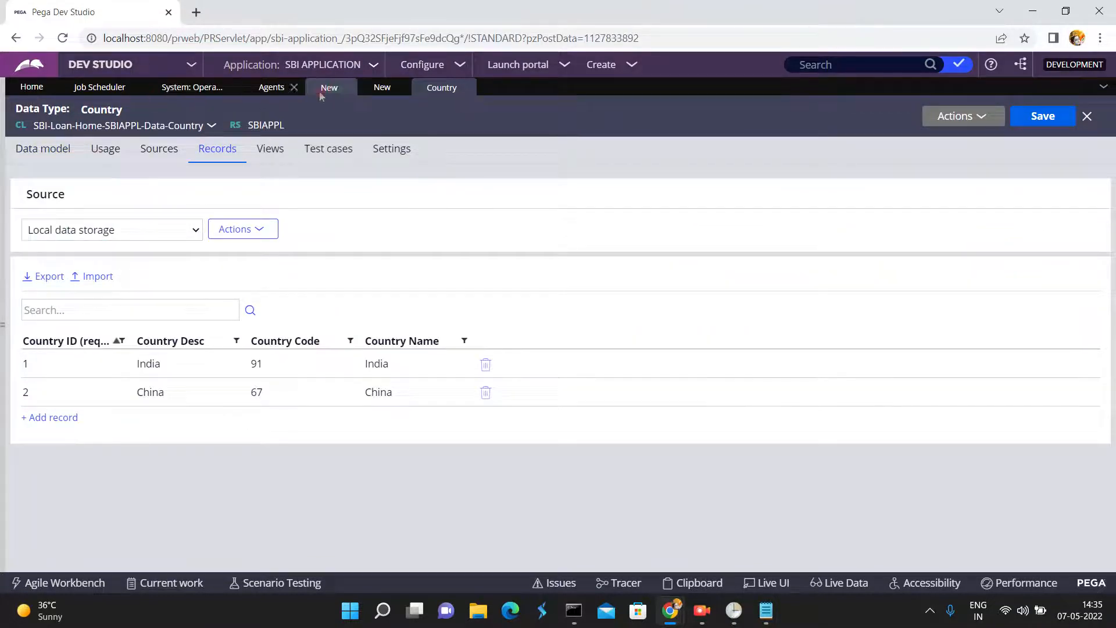
pyautogui.click(380, 90)
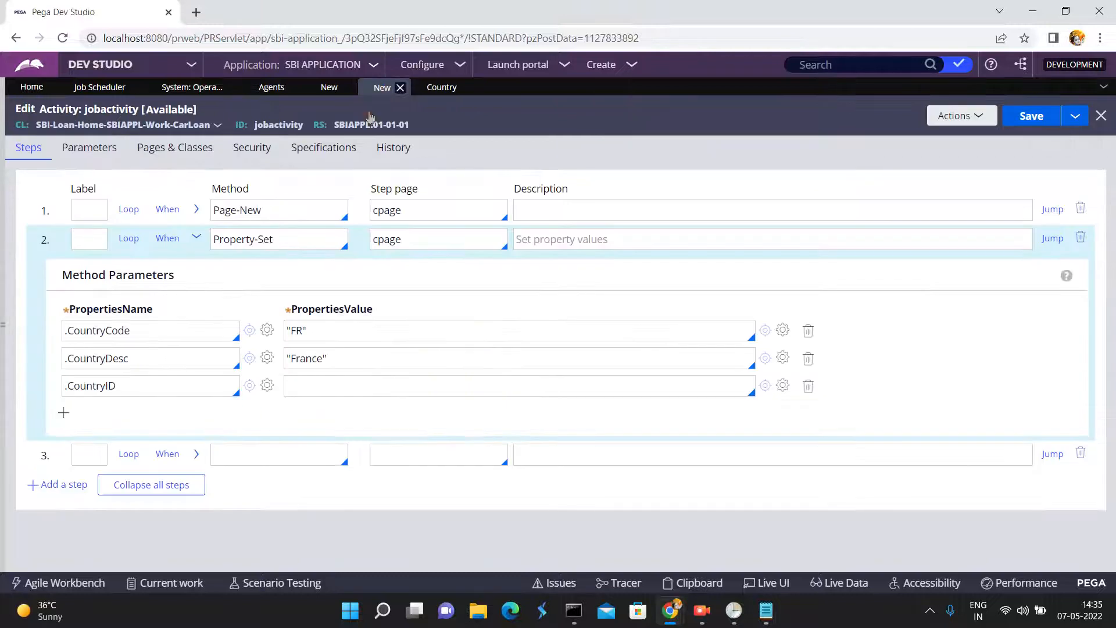
pyautogui.click(291, 376)
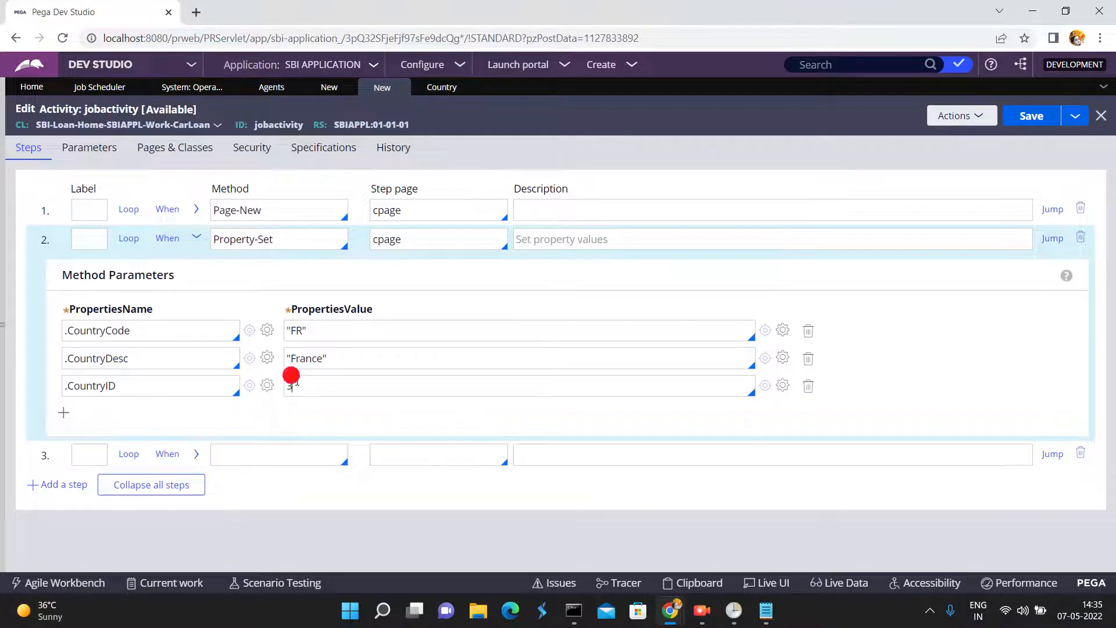
# - Add a fourth property row to the Property-Set step that sets .CountryName to "France"
pyautogui.click(62, 411)
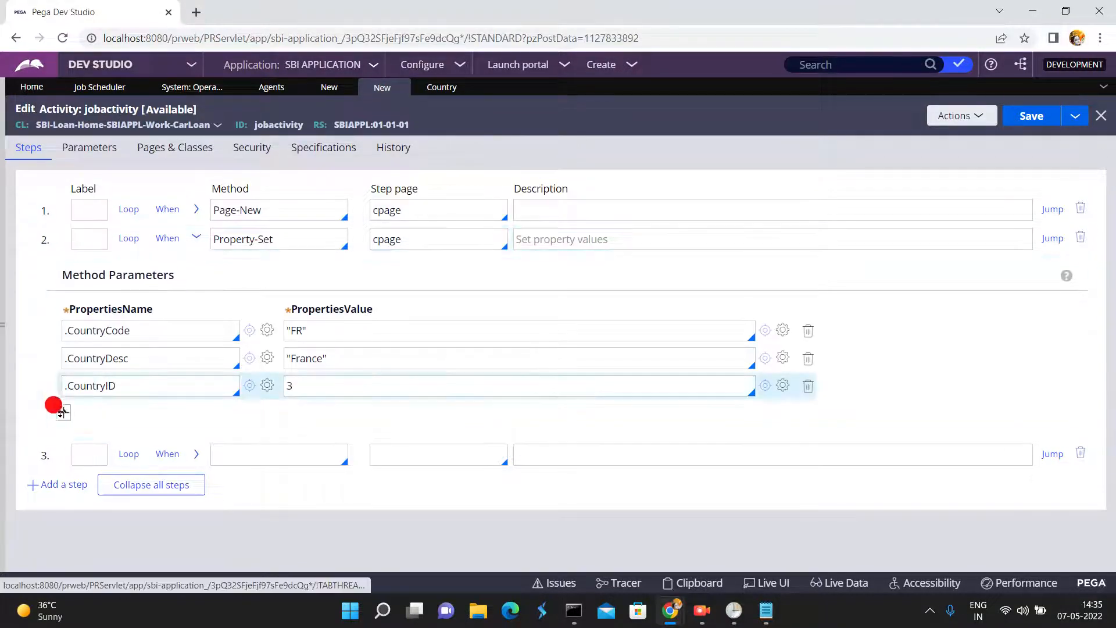
pyautogui.click(74, 413)
pyautogui.write('.C')
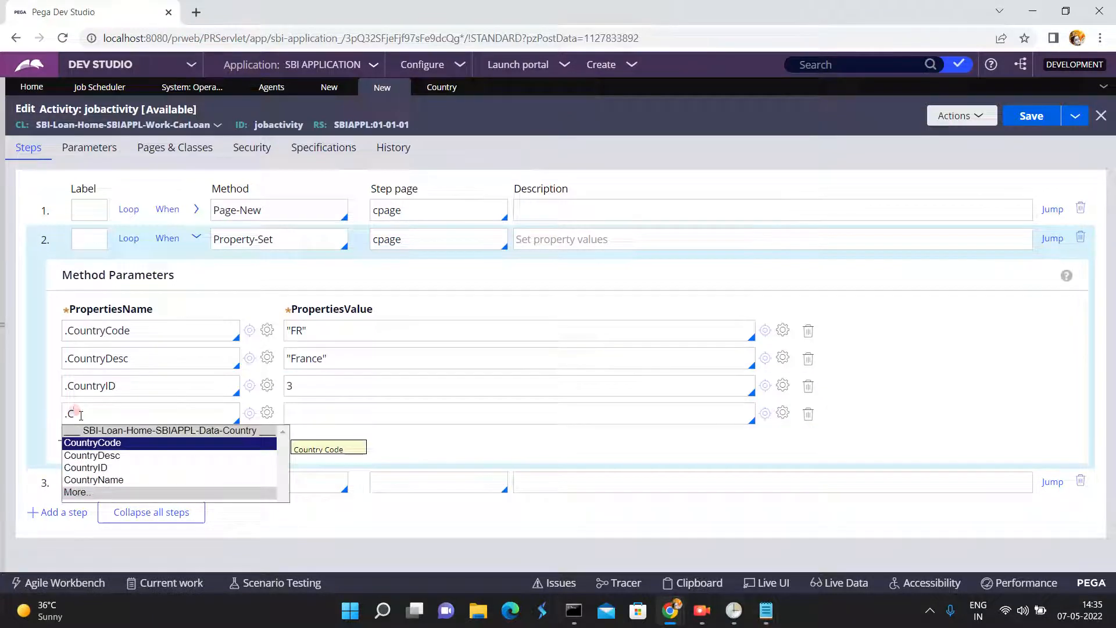
pyautogui.click(91, 480)
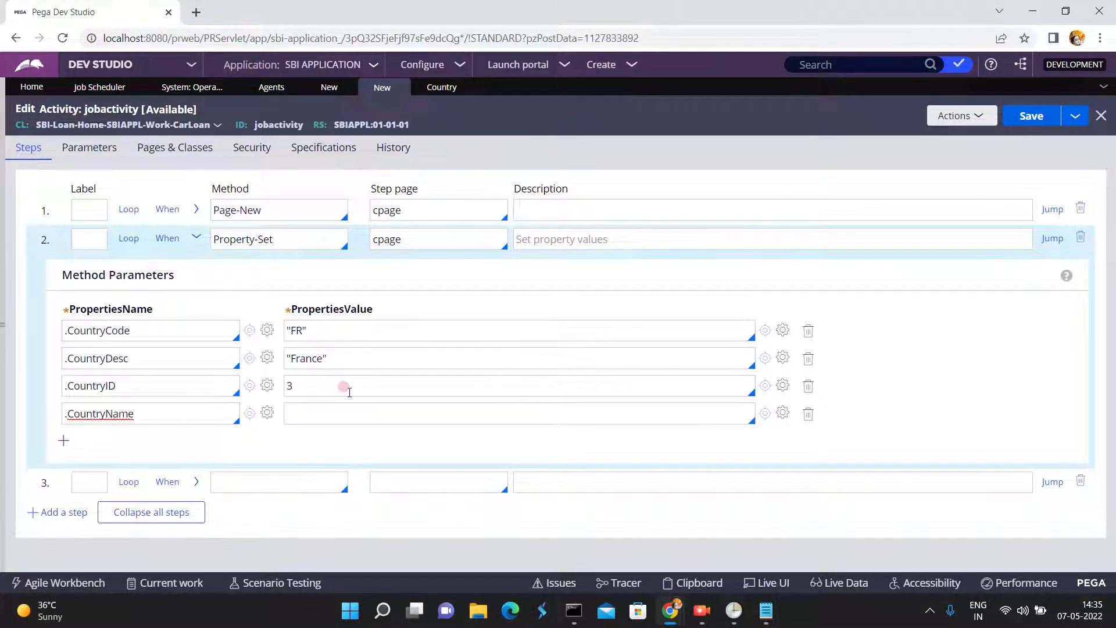
pyautogui.click(330, 406)
pyautogui.write('"France"')
# - Set the third step's method to Obj-Save with cpage as its step page
pyautogui.click(288, 480)
pyautogui.write('Obj-Sa')
pyautogui.click(407, 474)
pyautogui.write('cpage')
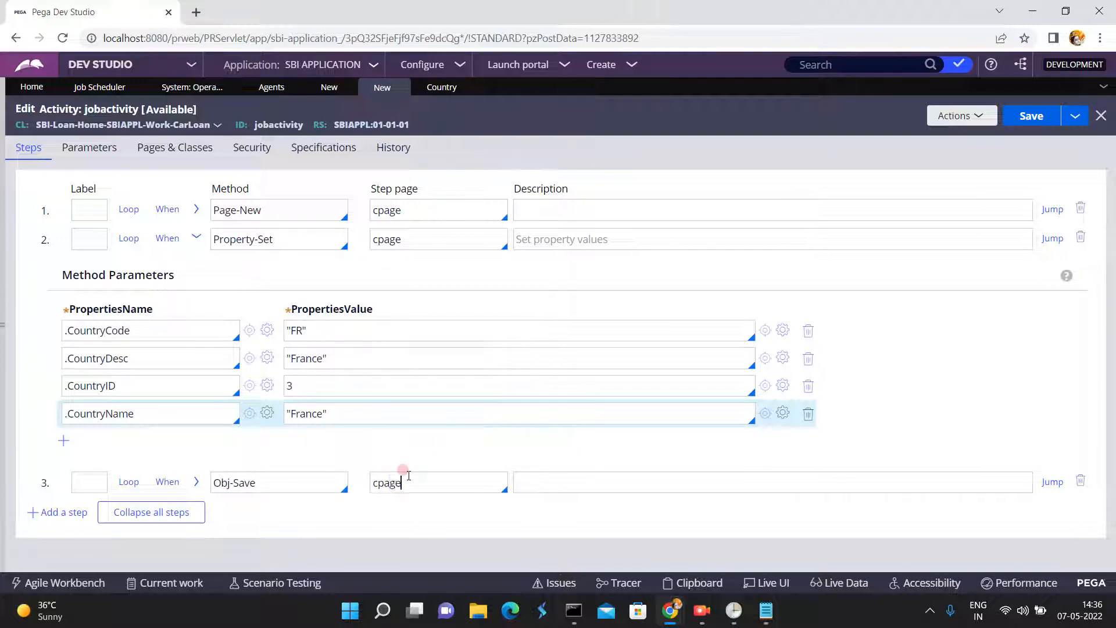
# - Enable WriteNow in the Obj-Save step's method parameters and save the jobactivity activity
pyautogui.click(194, 483)
pyautogui.click(125, 571)
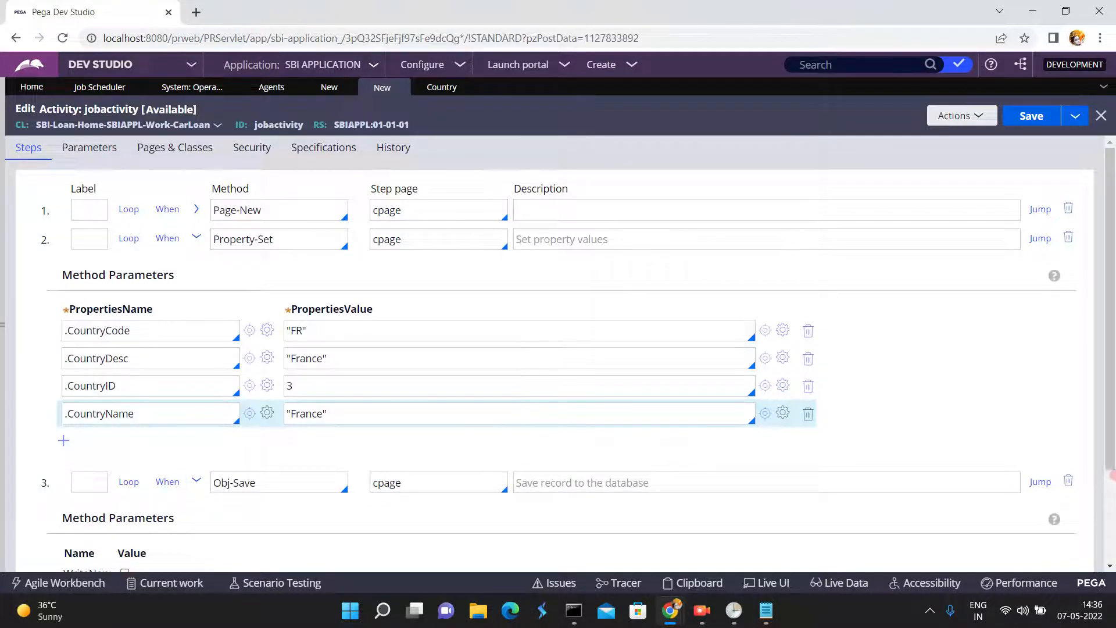
pyautogui.scroll(-3, 1112, 494)
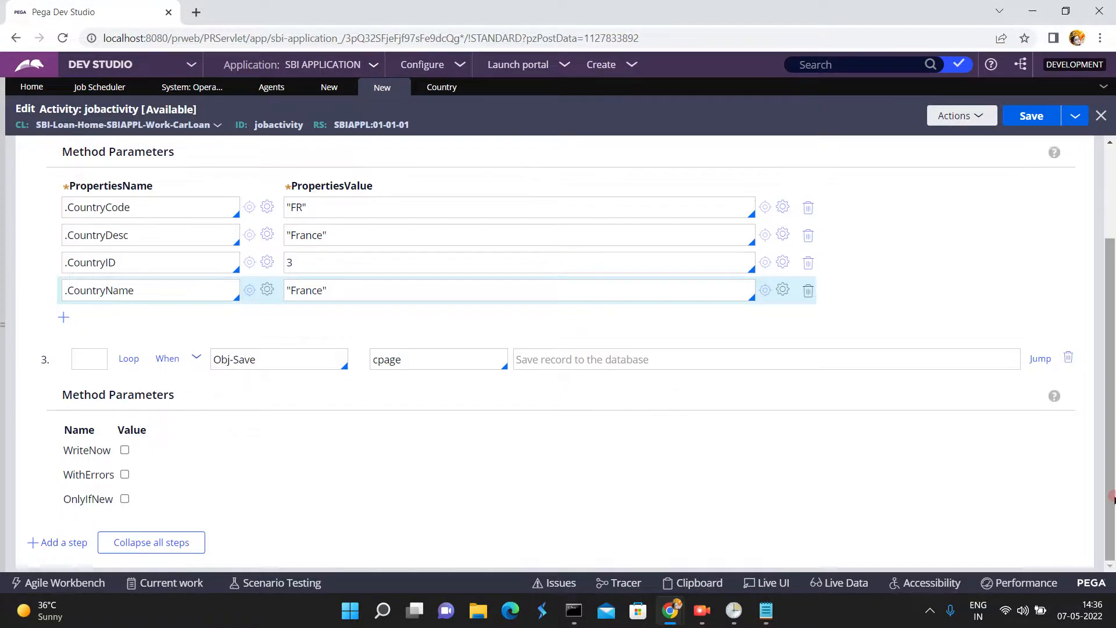
pyautogui.click(124, 450)
pyautogui.click(1030, 113)
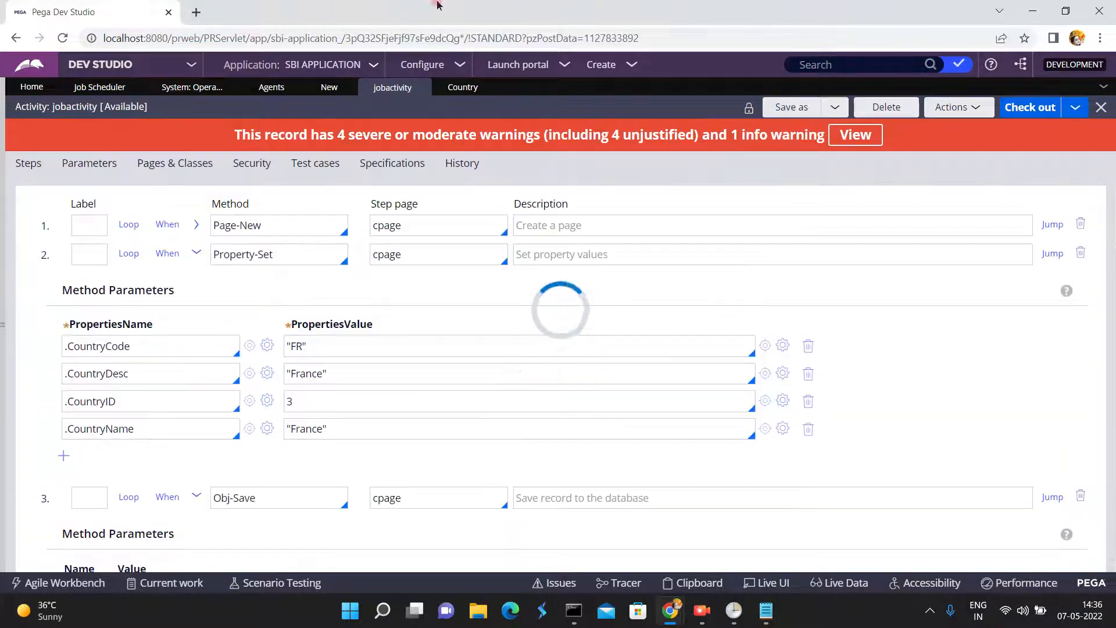
# - Open the current operator's record and, from its SBIAPPL:Authors access group, open the SBIAPPL 01.01.01 application rule to review it
pyautogui.click(328, 93)
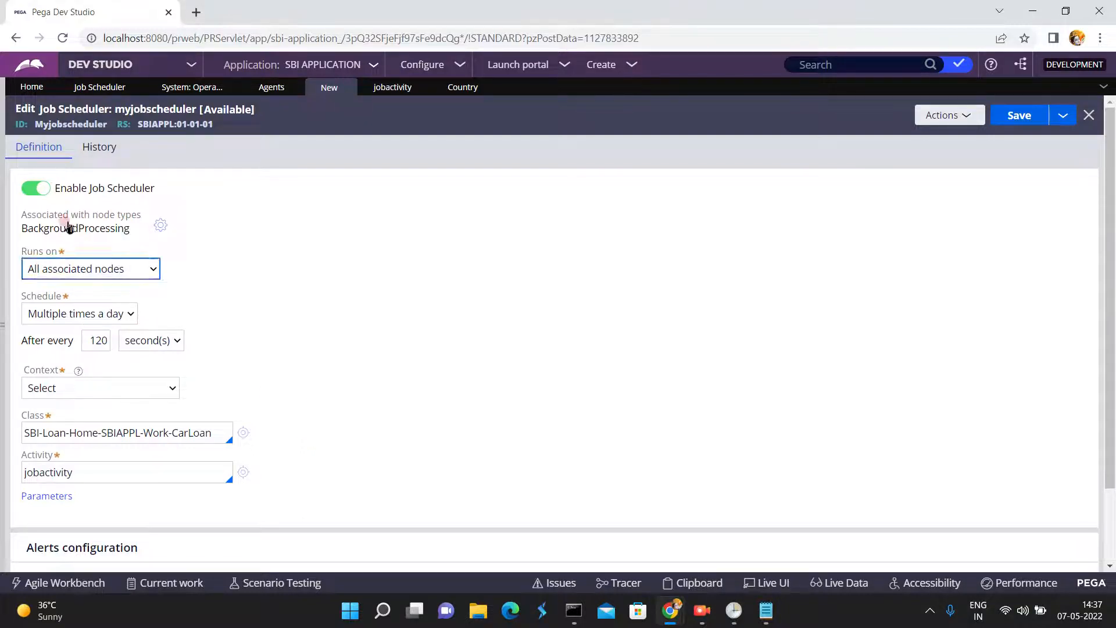
pyautogui.moveTo(3, 325)
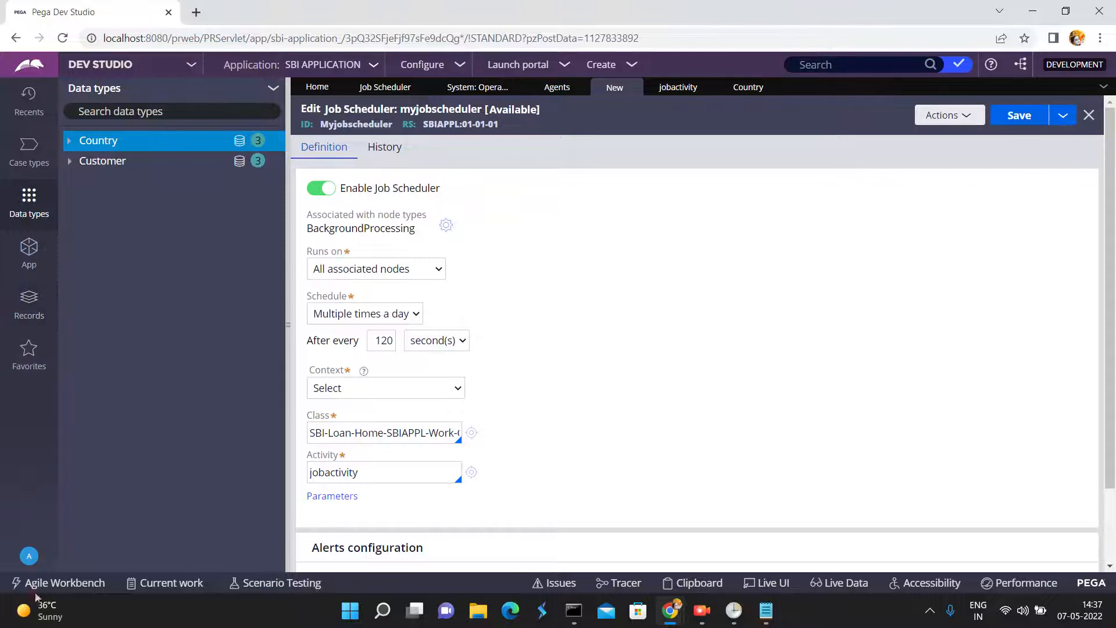
pyautogui.click(30, 557)
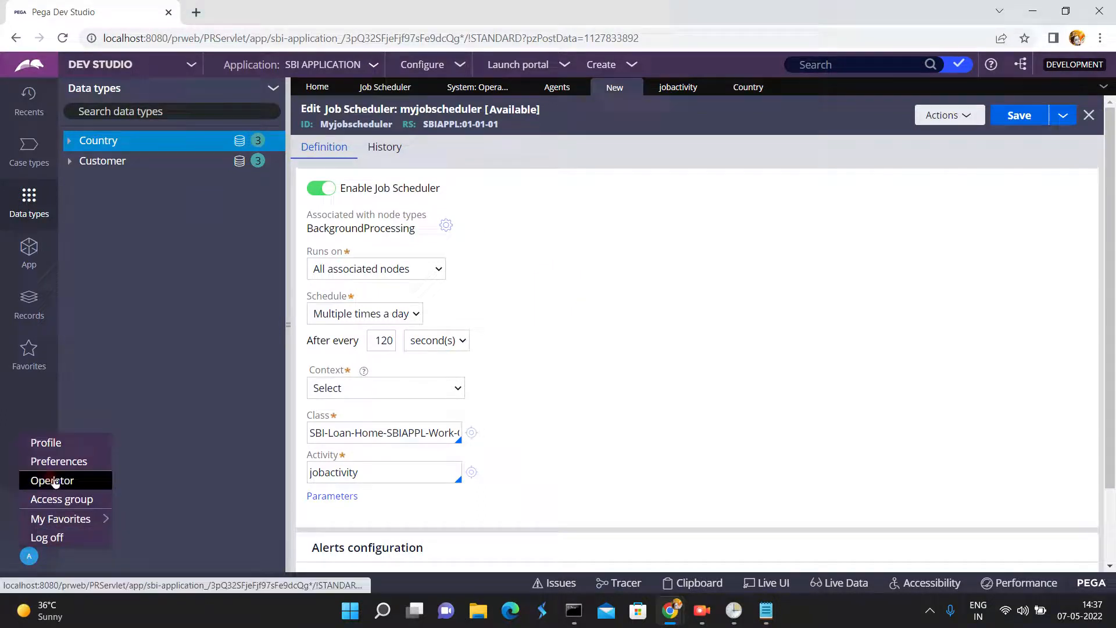
pyautogui.click(52, 480)
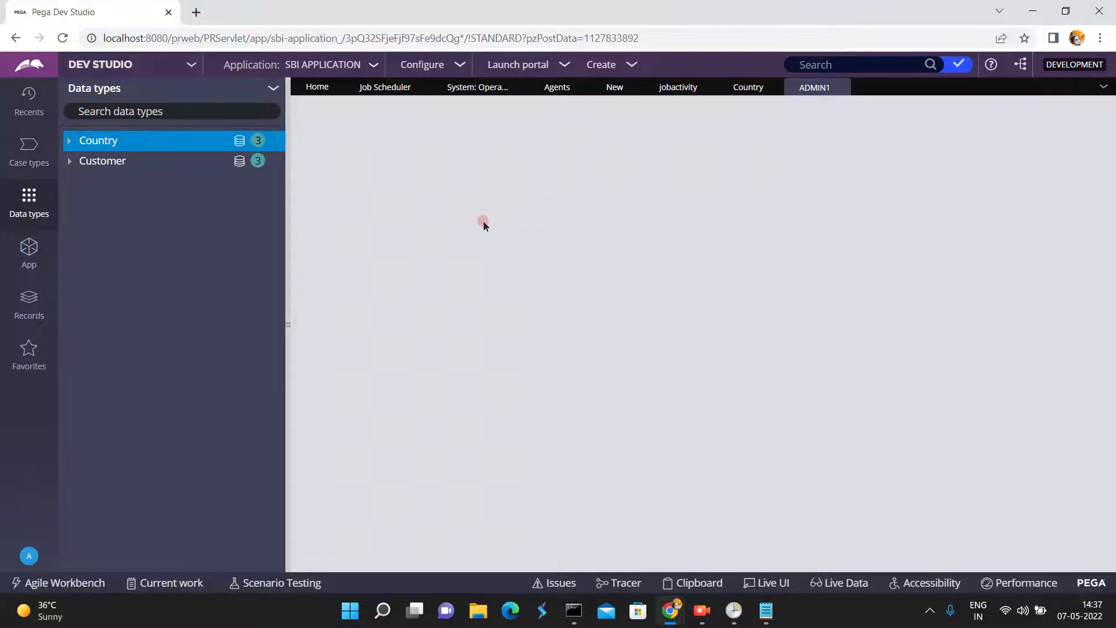
pyautogui.click(558, 267)
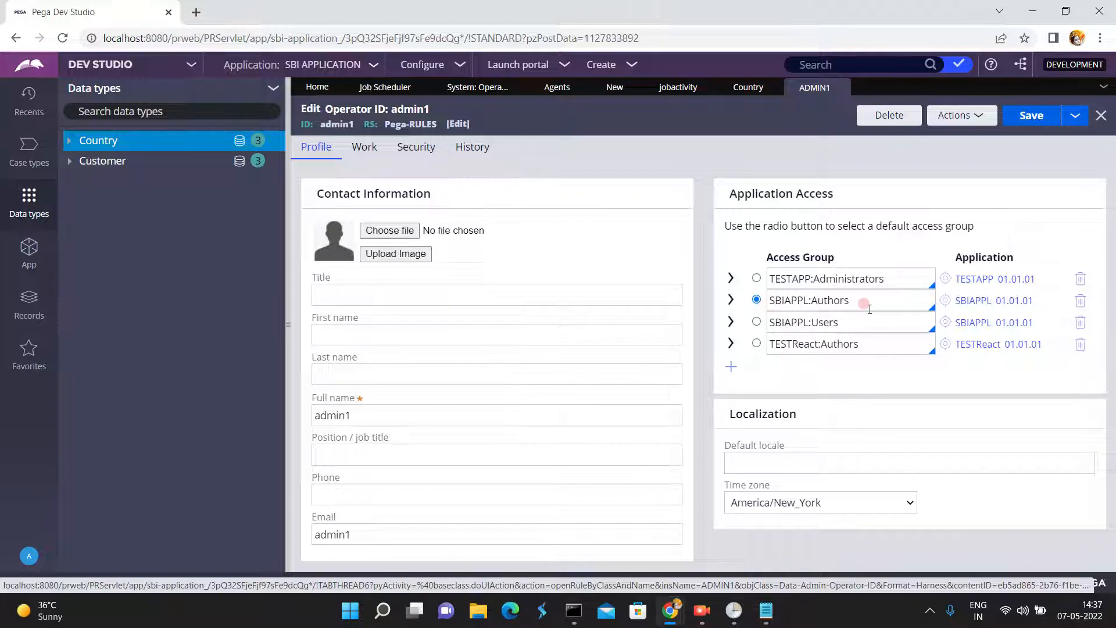
pyautogui.click(975, 308)
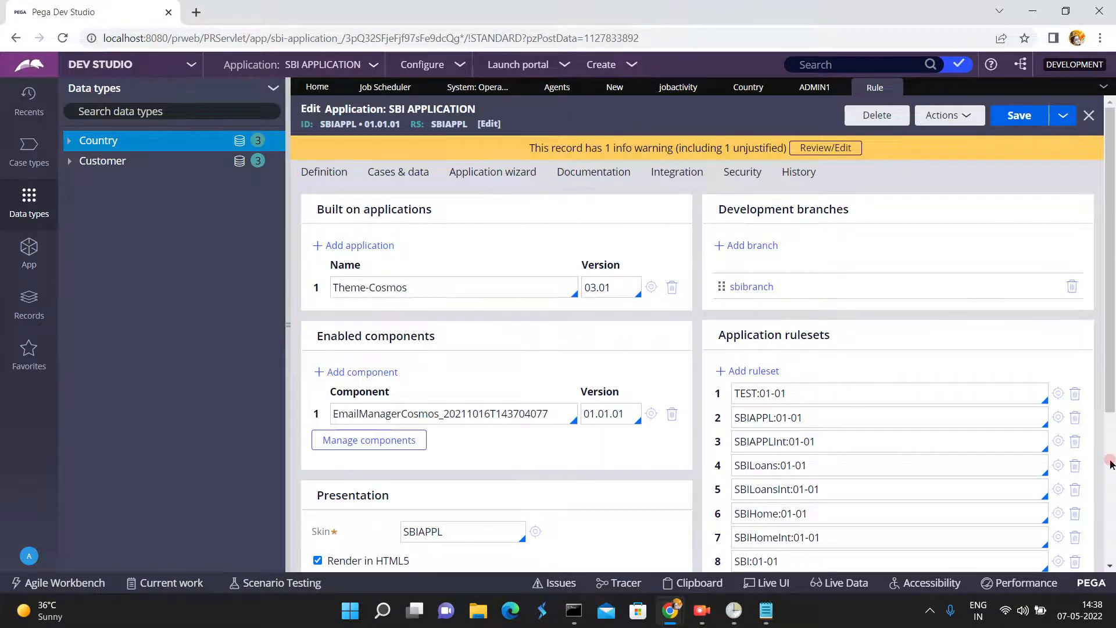
pyautogui.click(1110, 461)
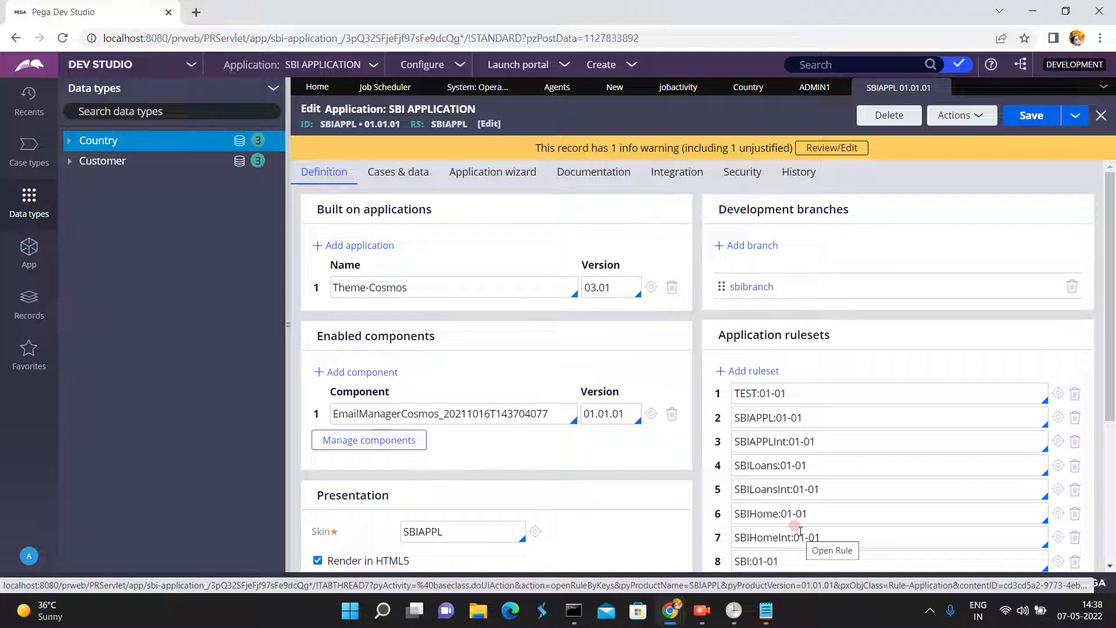
# - Set the myjobscheduler context to Specify access group with SBIAPPL:Authors as the access group
pyautogui.click(610, 86)
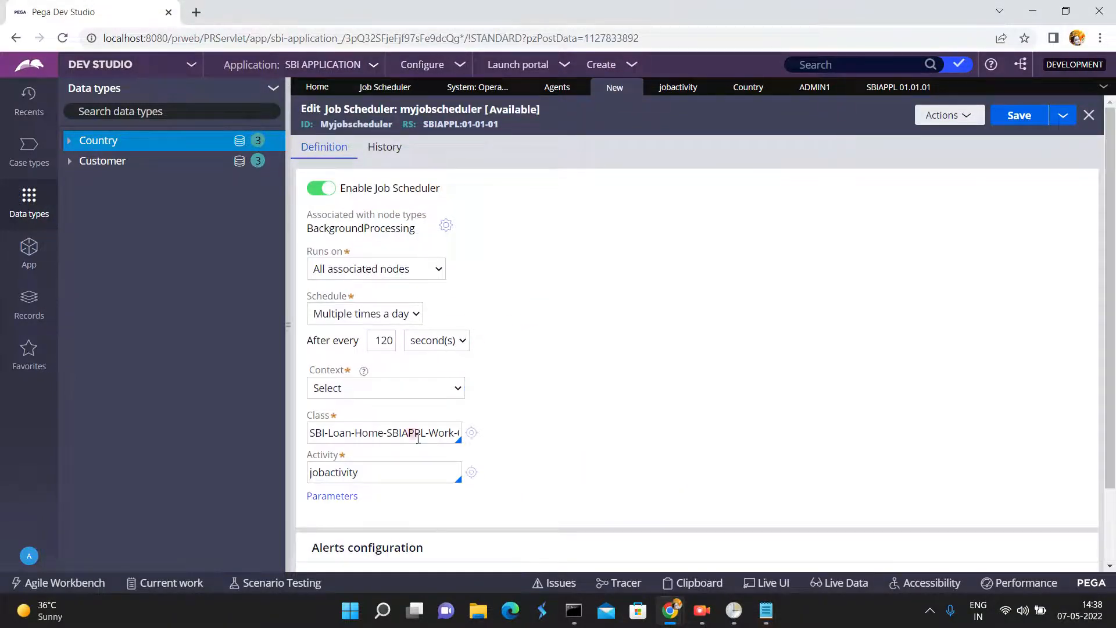
pyautogui.click(419, 477)
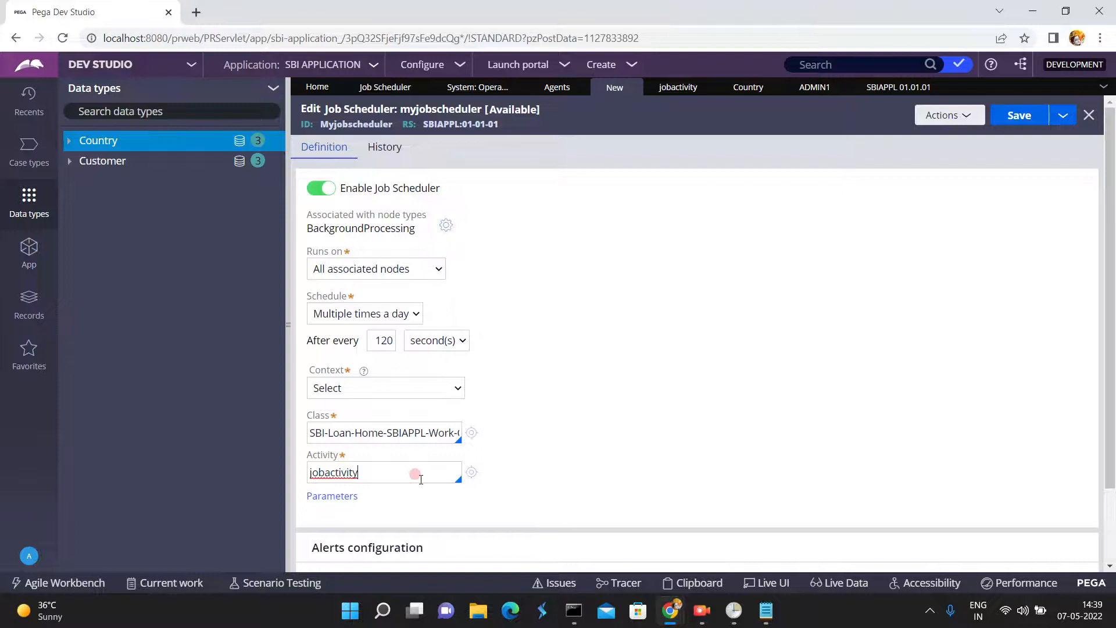
pyautogui.click(395, 388)
pyautogui.click(395, 388)
pyautogui.click(395, 388)
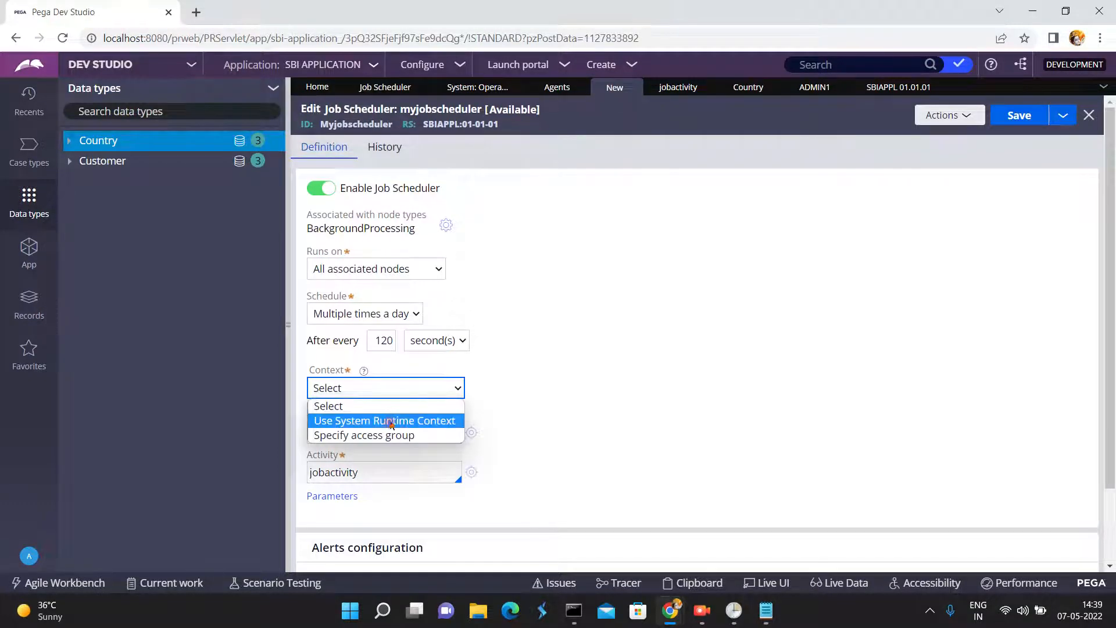
pyautogui.click(390, 437)
pyautogui.click(490, 381)
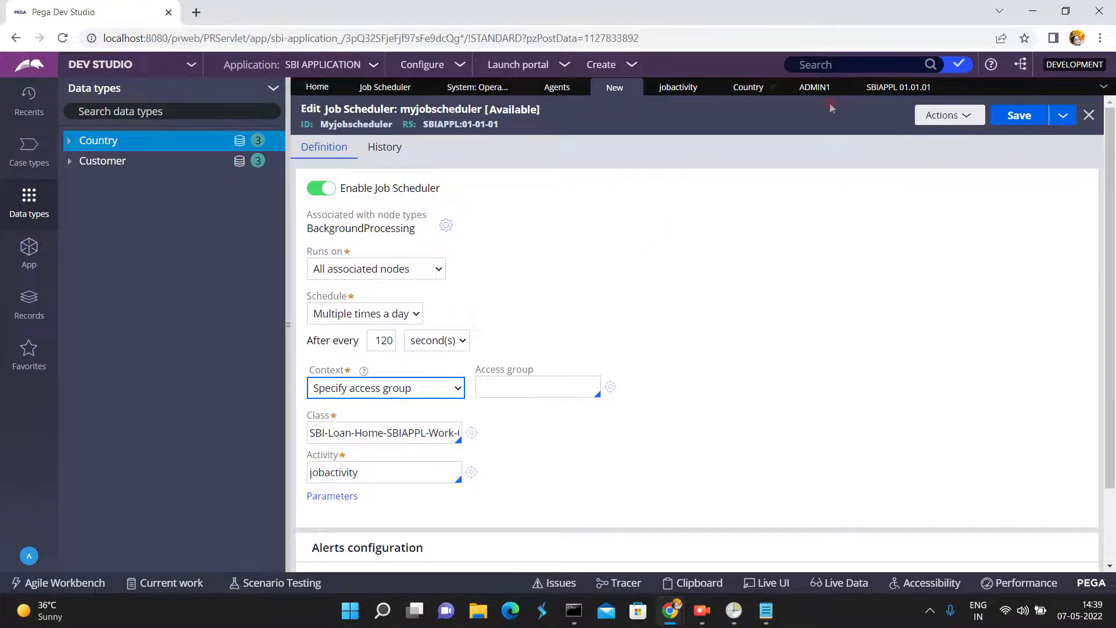
pyautogui.click(536, 381)
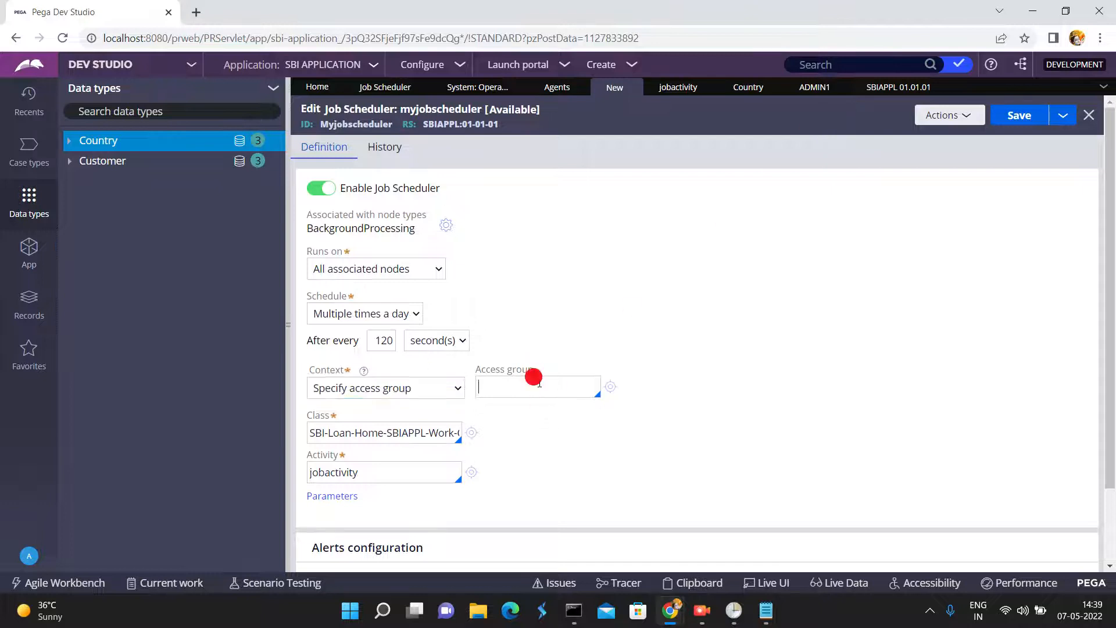
pyautogui.write('SBI')
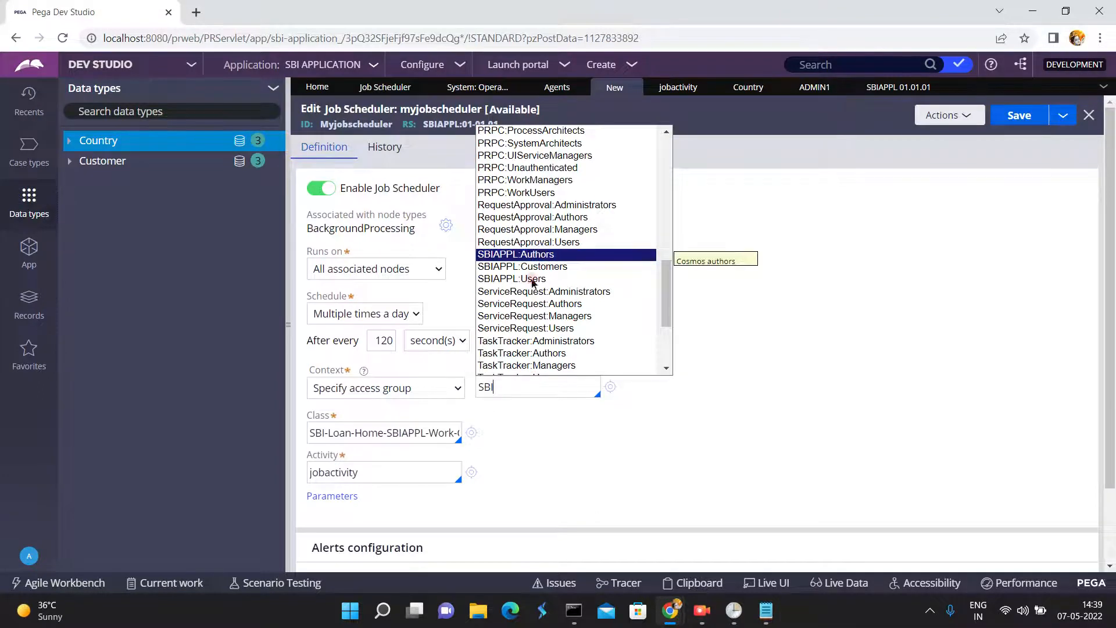
pyautogui.click(510, 387)
pyautogui.click(542, 256)
pyautogui.click(521, 390)
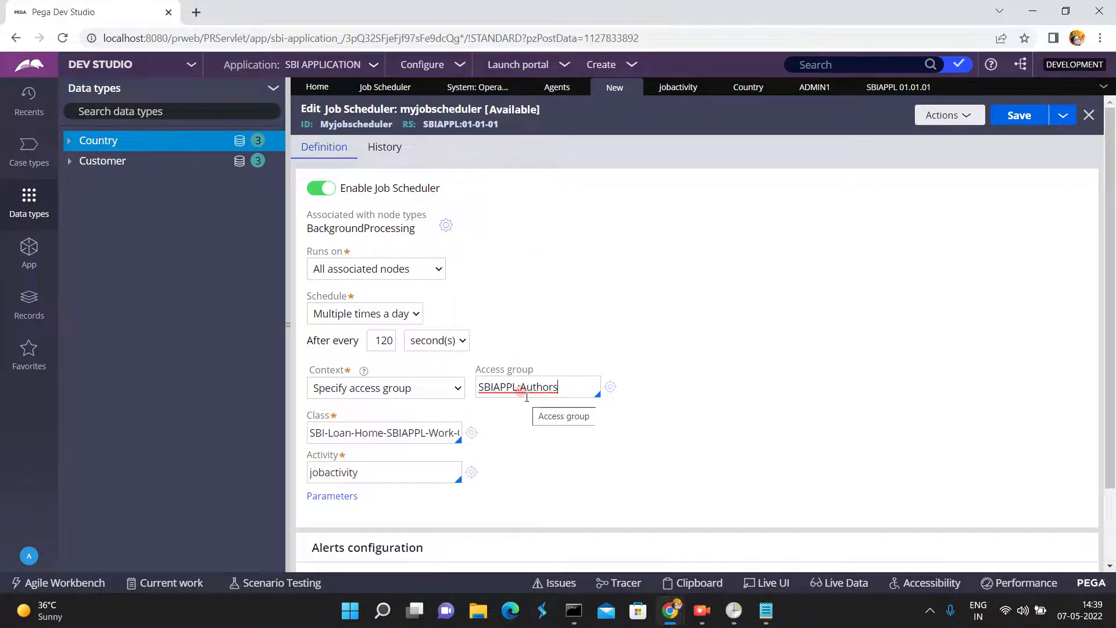
# - Examine the application rulesets of the SBIAPPL application, including TEST:01-01 and SBIAPPL:01-01
pyautogui.click(865, 88)
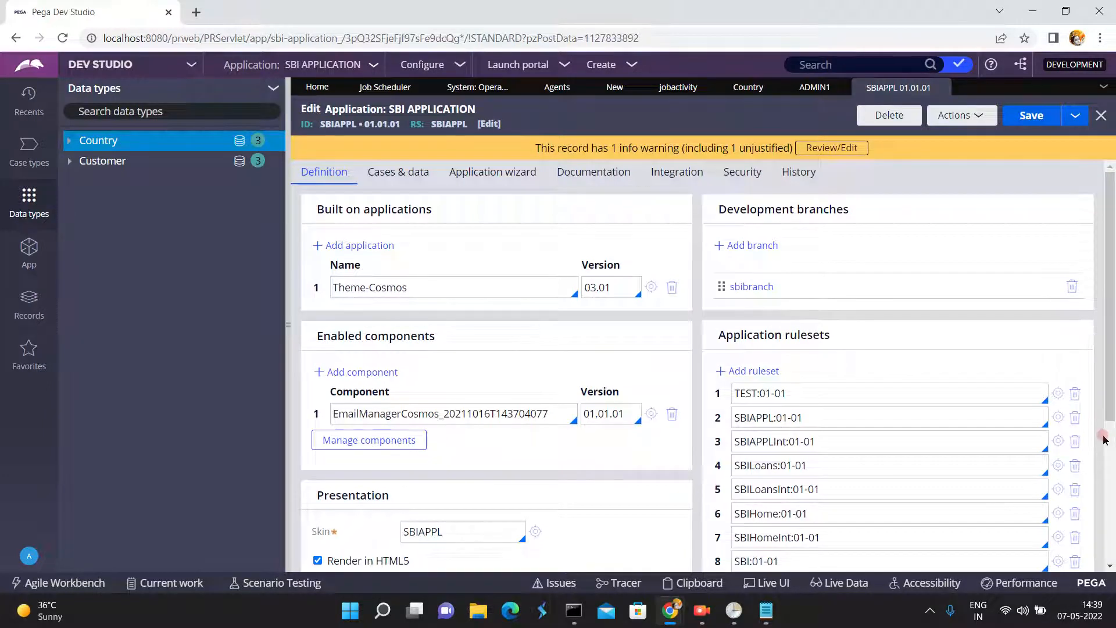
pyautogui.moveTo(749, 319); pyautogui.dragTo(803, 234)
pyautogui.click(807, 232)
pyautogui.doubleClick(797, 394)
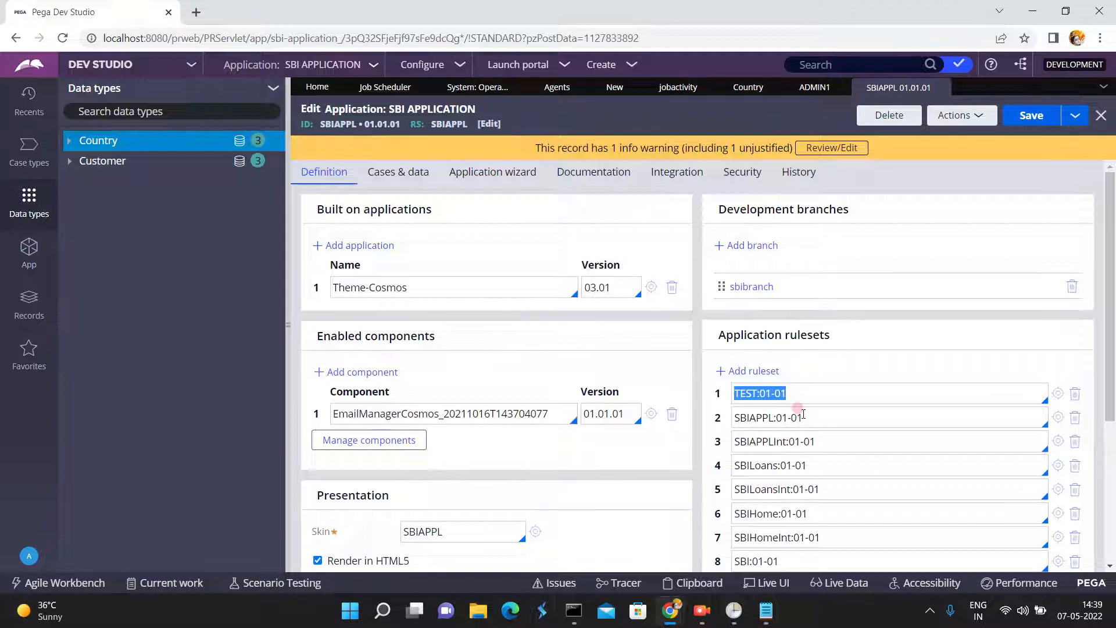
pyautogui.doubleClick(796, 417)
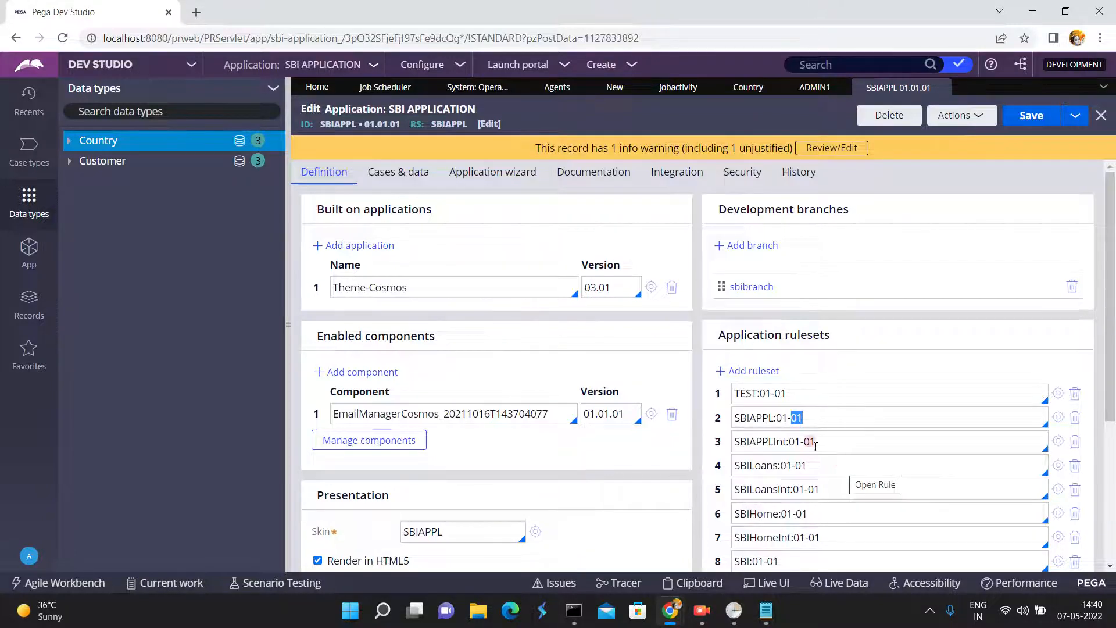
# - Return to the myjobscheduler rule and set its context to Use System Runtime Context
pyautogui.click(606, 90)
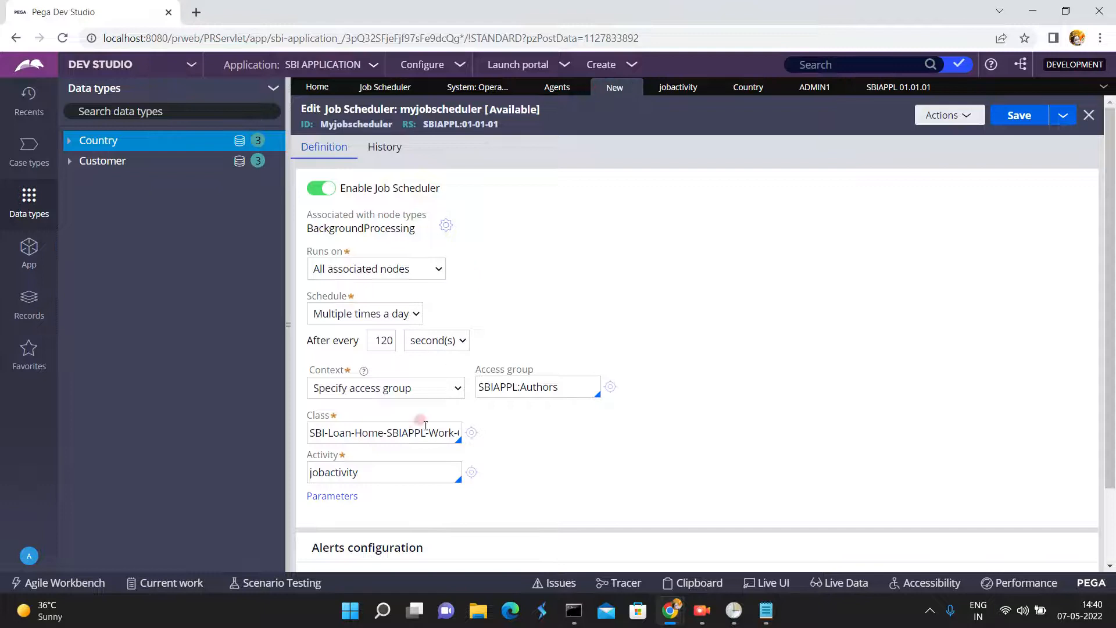
pyautogui.click(385, 472)
pyautogui.doubleClick(384, 472)
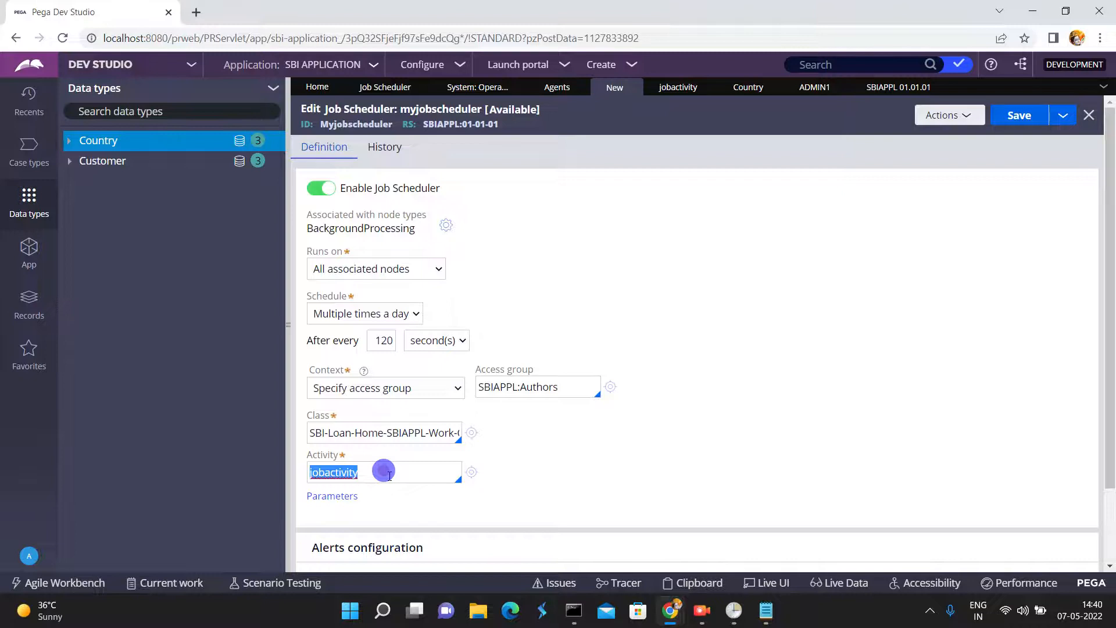
pyautogui.click(357, 389)
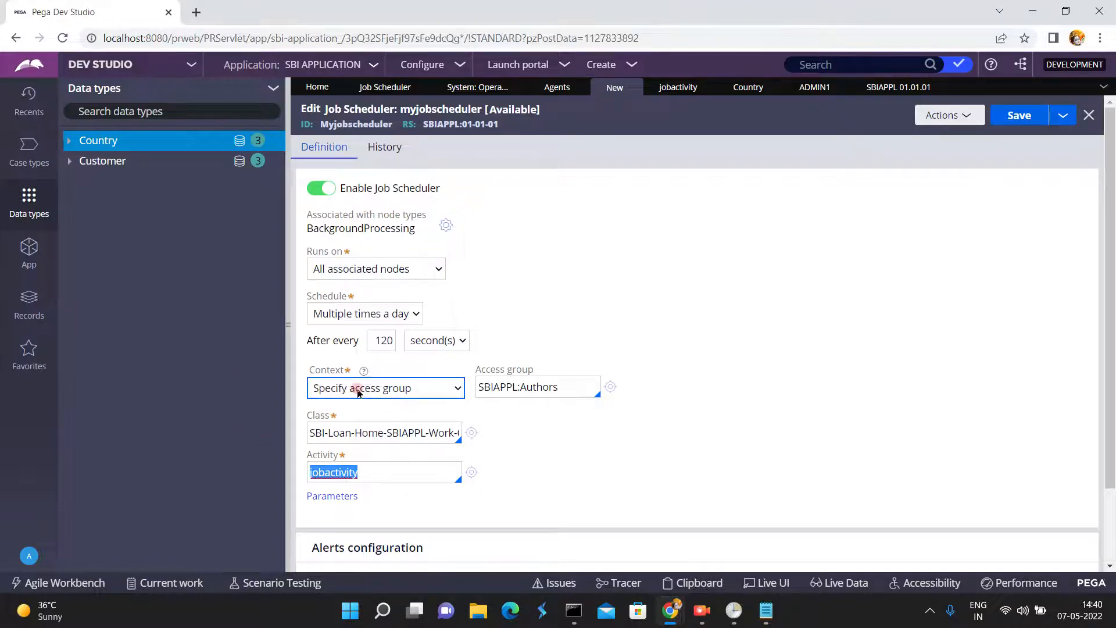
pyautogui.click(359, 389)
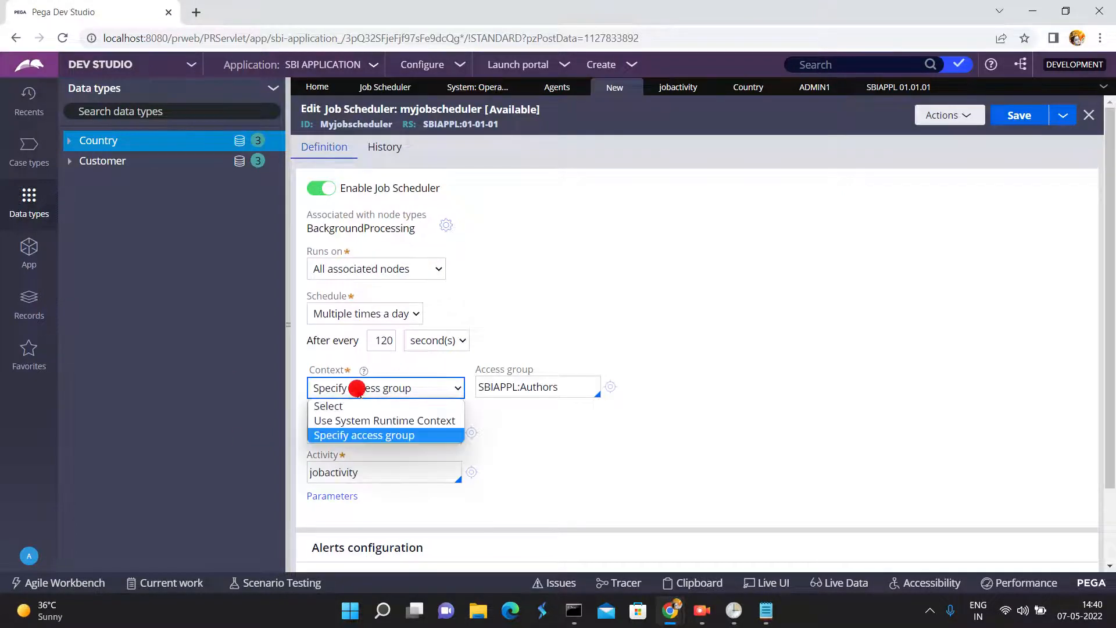
pyautogui.click(362, 418)
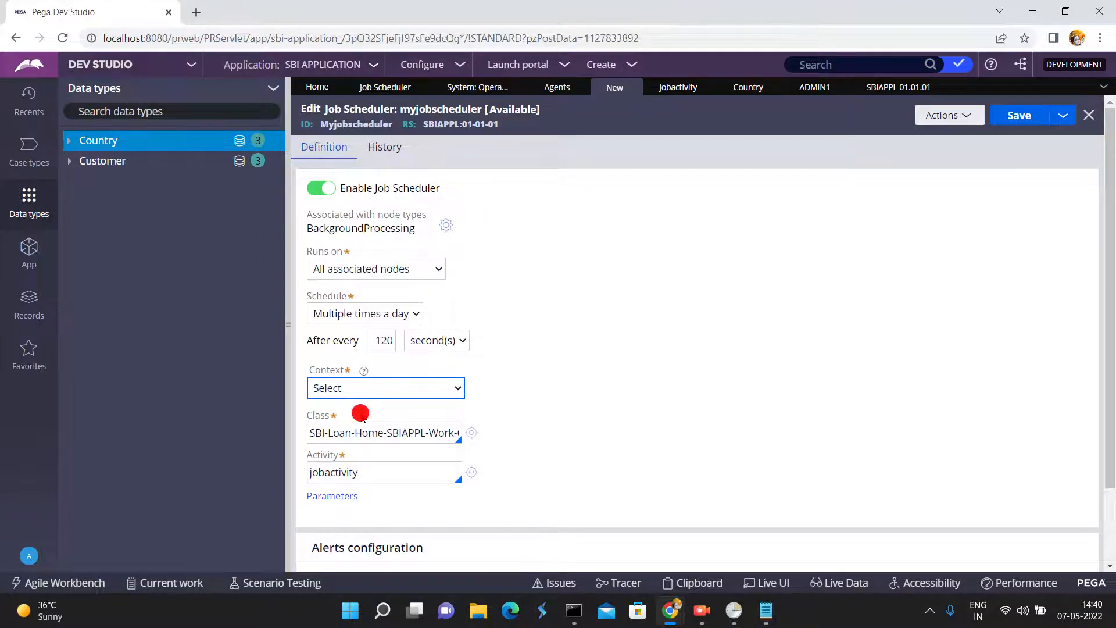
pyautogui.click(361, 388)
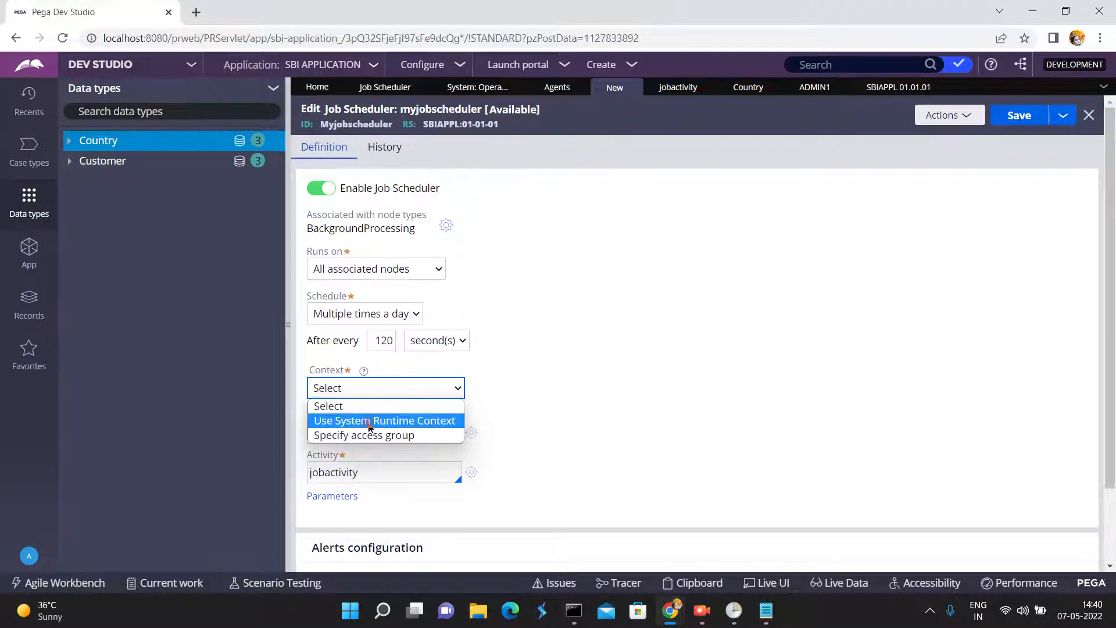
pyautogui.click(366, 419)
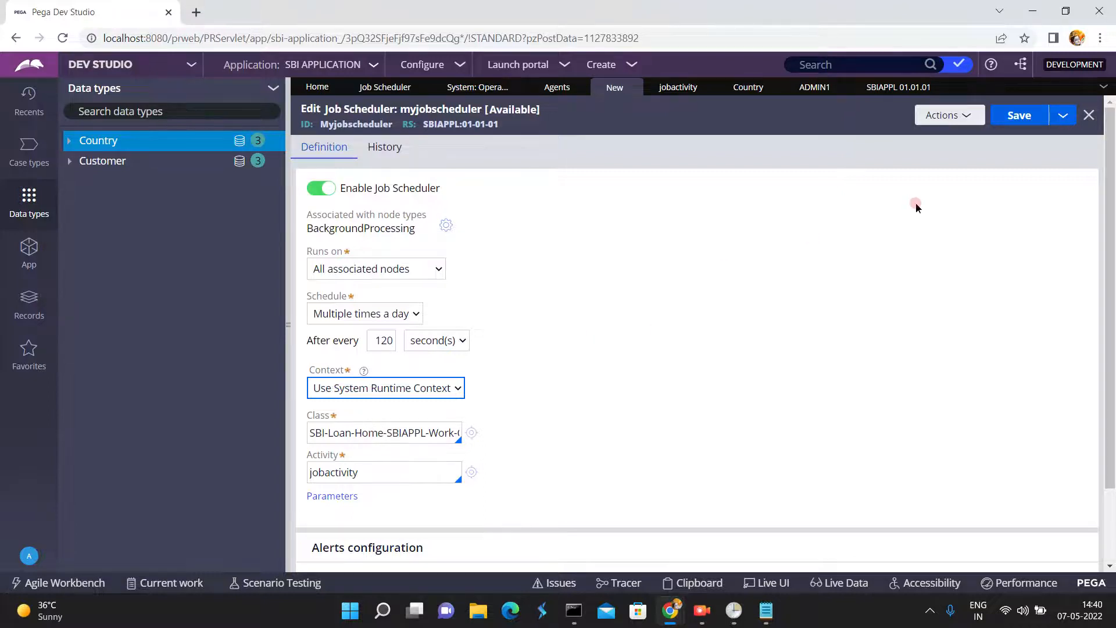
# - Open the System Runtime Context settings from the general system configuration and collapse the records explorer
pyautogui.click(1111, 103)
pyautogui.click(24, 305)
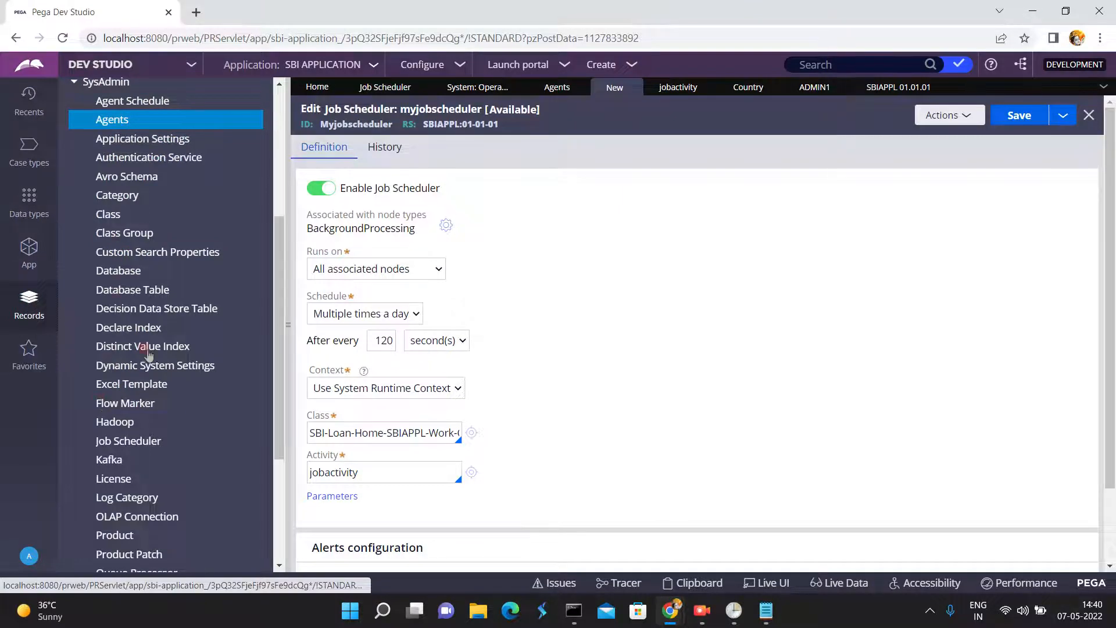
pyautogui.click(279, 490)
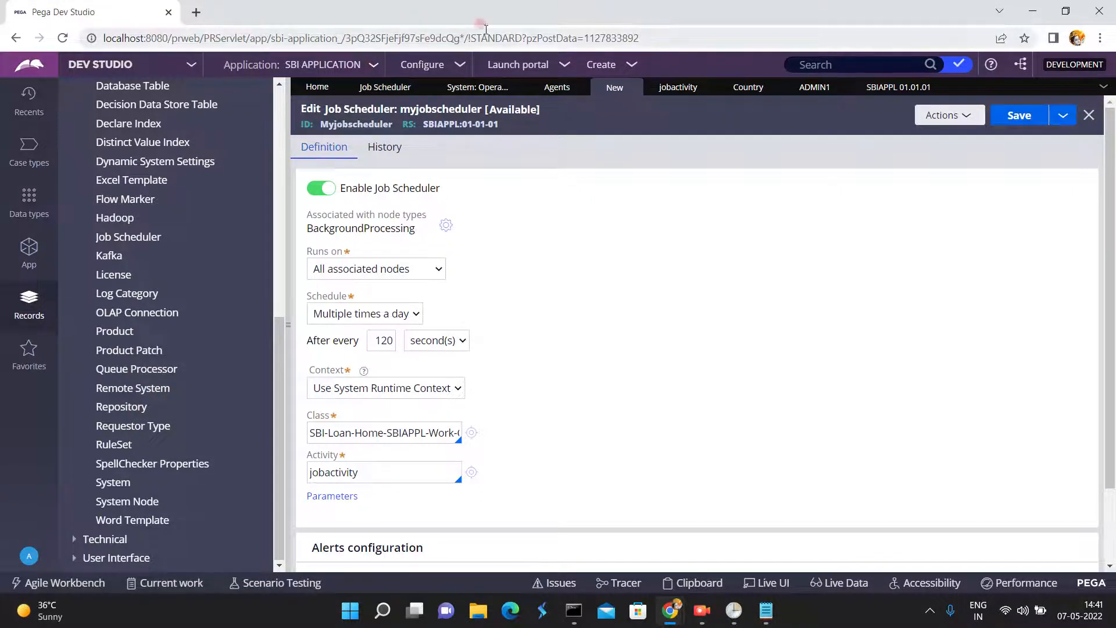
pyautogui.click(461, 64)
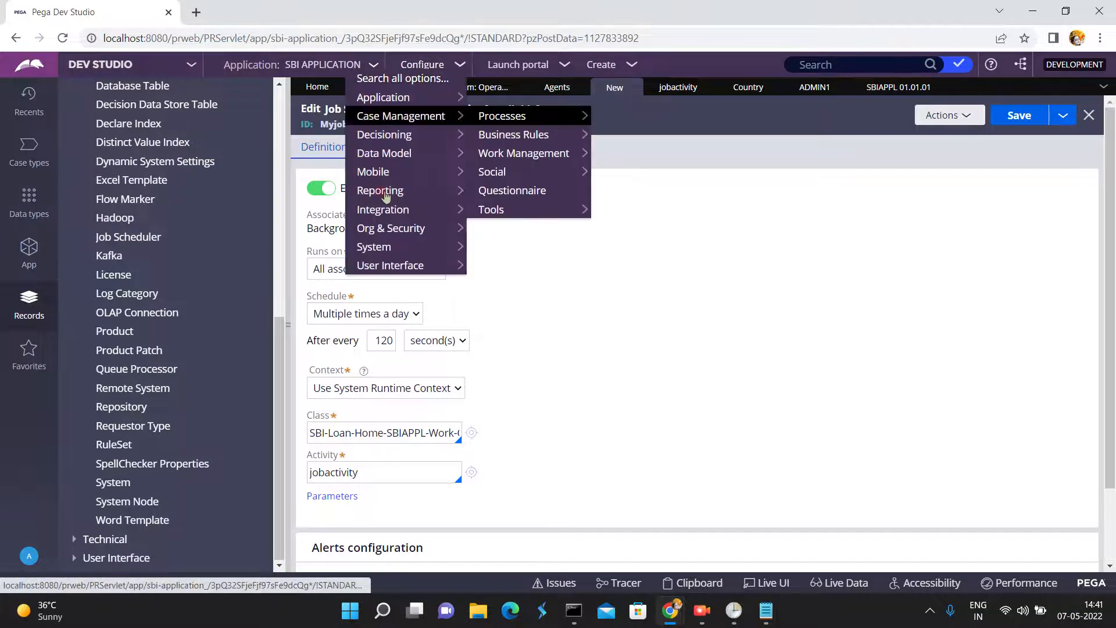
pyautogui.moveTo(439, 246)
pyautogui.moveTo(500, 247)
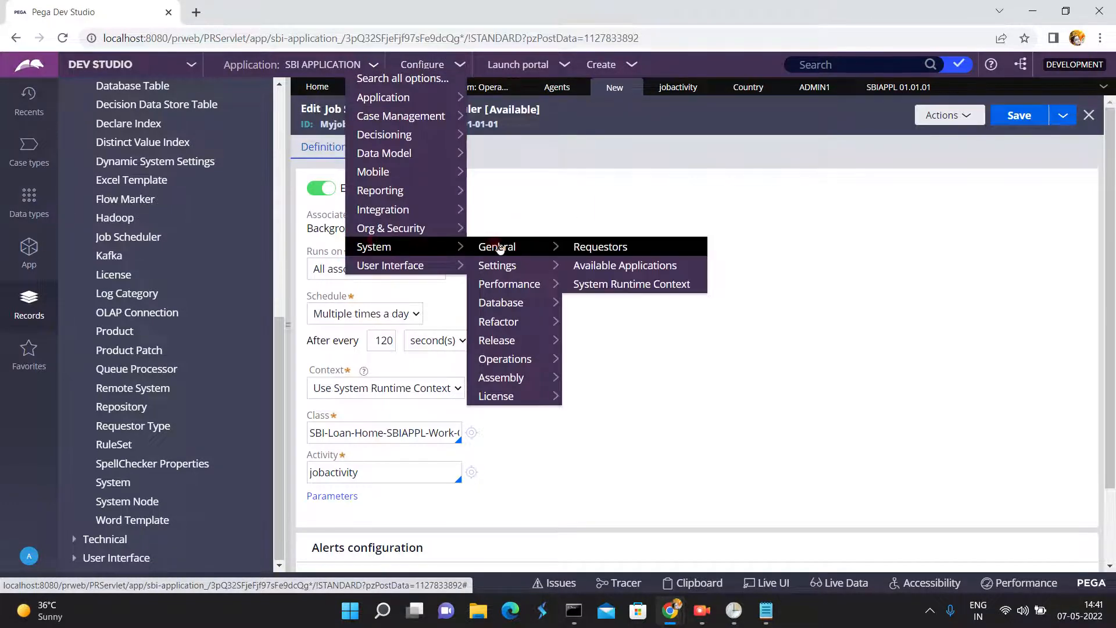
pyautogui.click(601, 285)
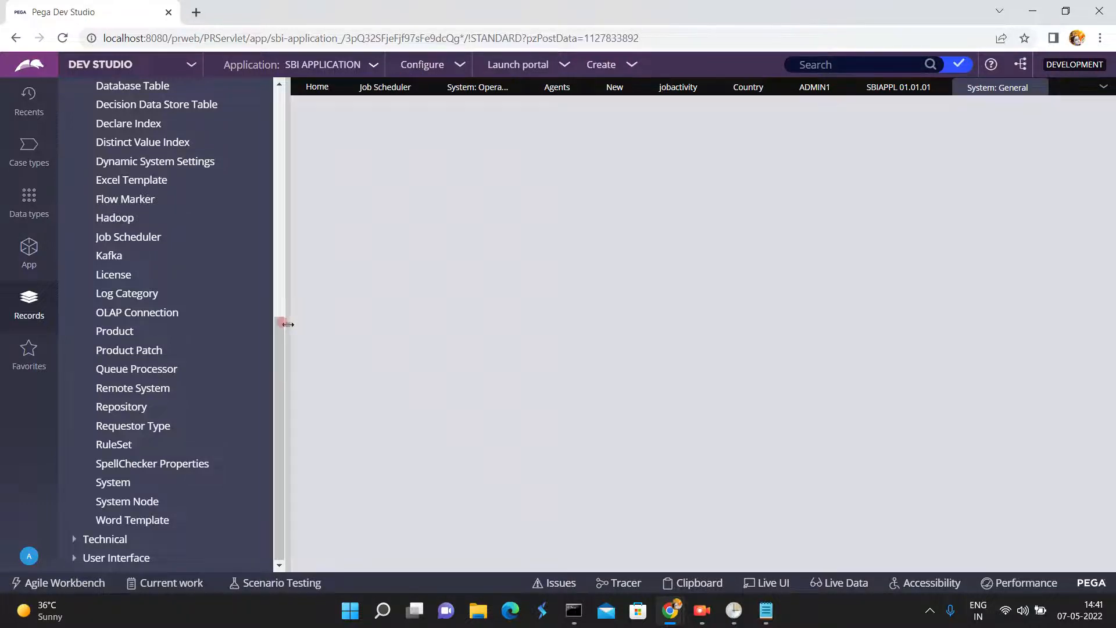
pyautogui.click(290, 327)
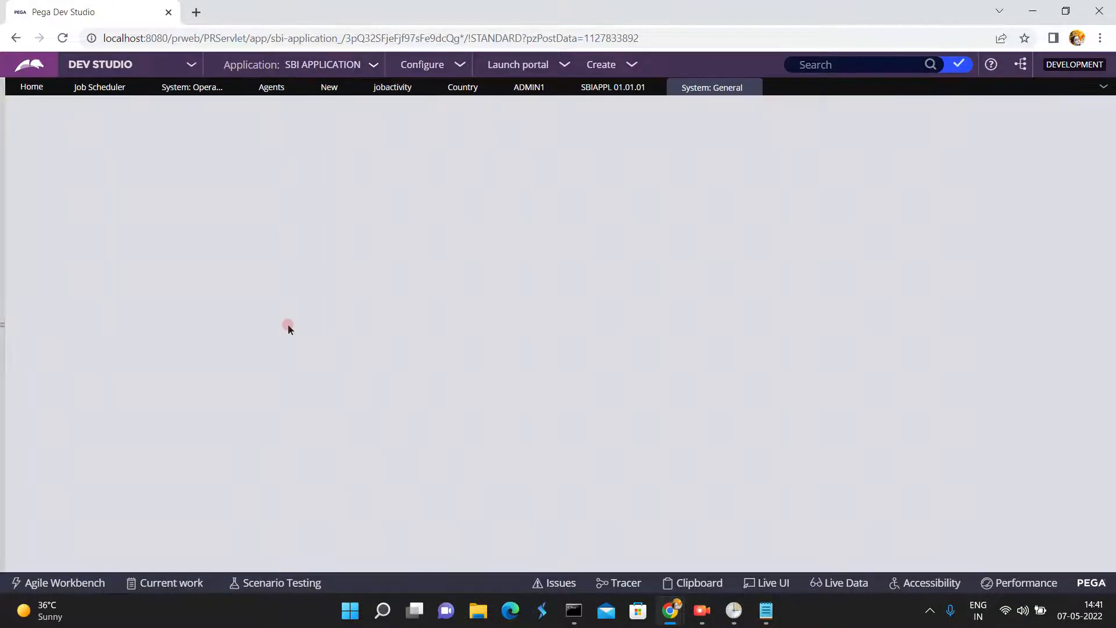
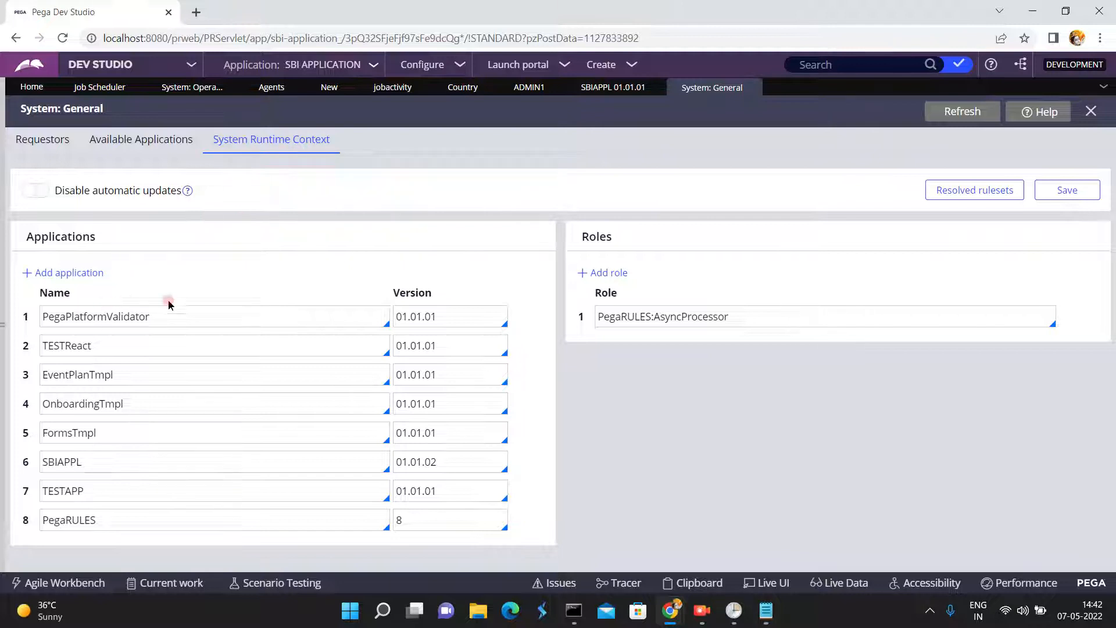
# - Examine the applications listed in the System Runtime Context, from PegaPlatformValidator, TESTReact and EventPlanTmpl through SBIAPPL
pyautogui.doubleClick(198, 322)
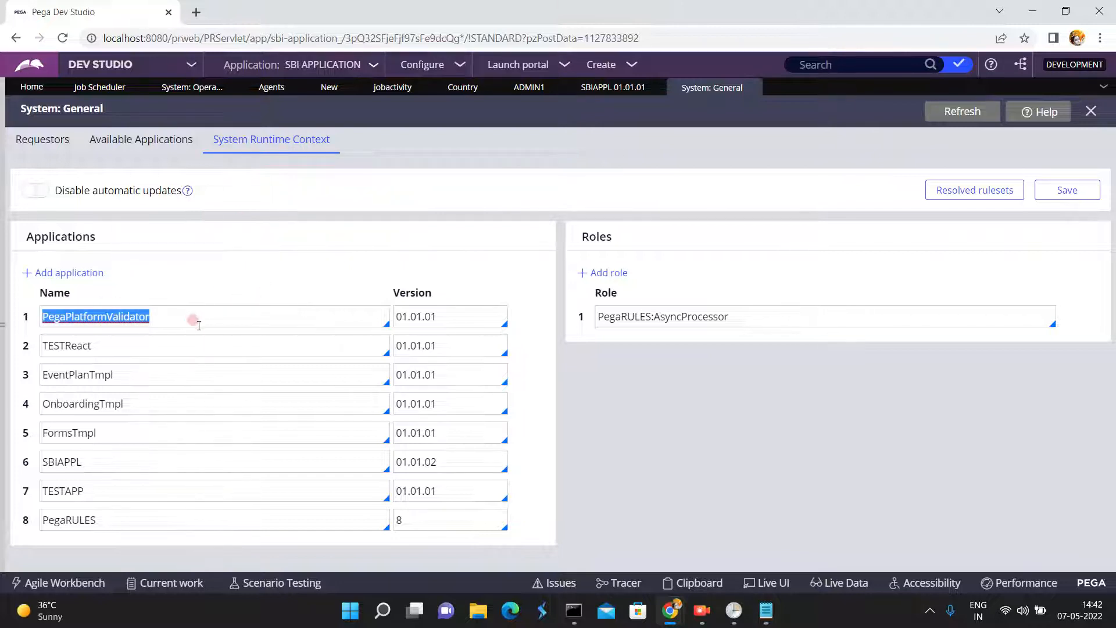
pyautogui.click(189, 343)
pyautogui.doubleClick(189, 342)
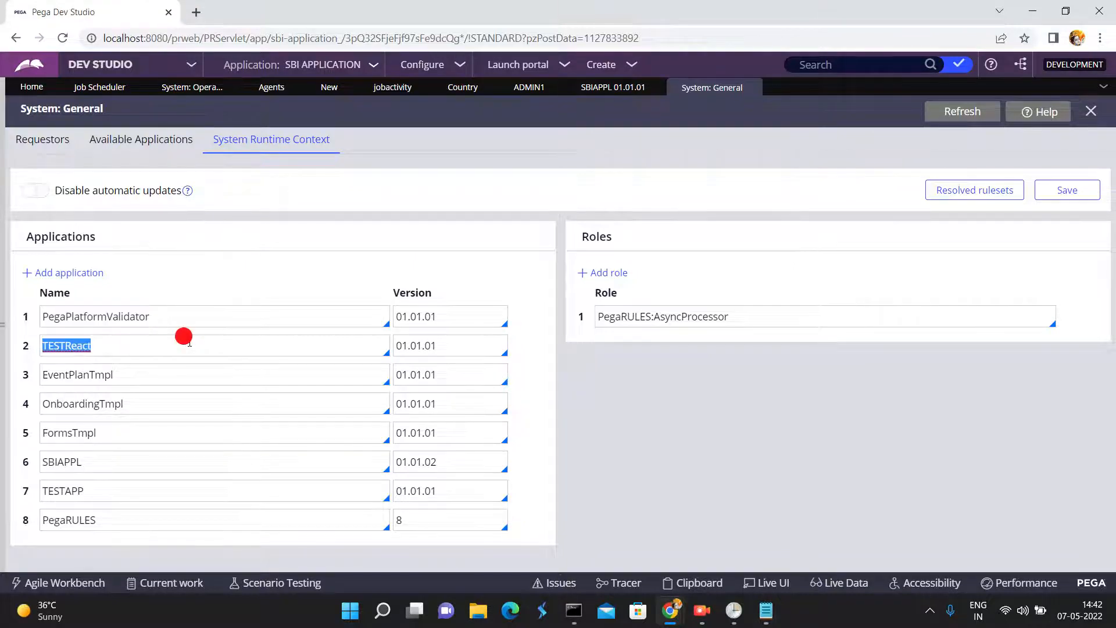
pyautogui.doubleClick(167, 374)
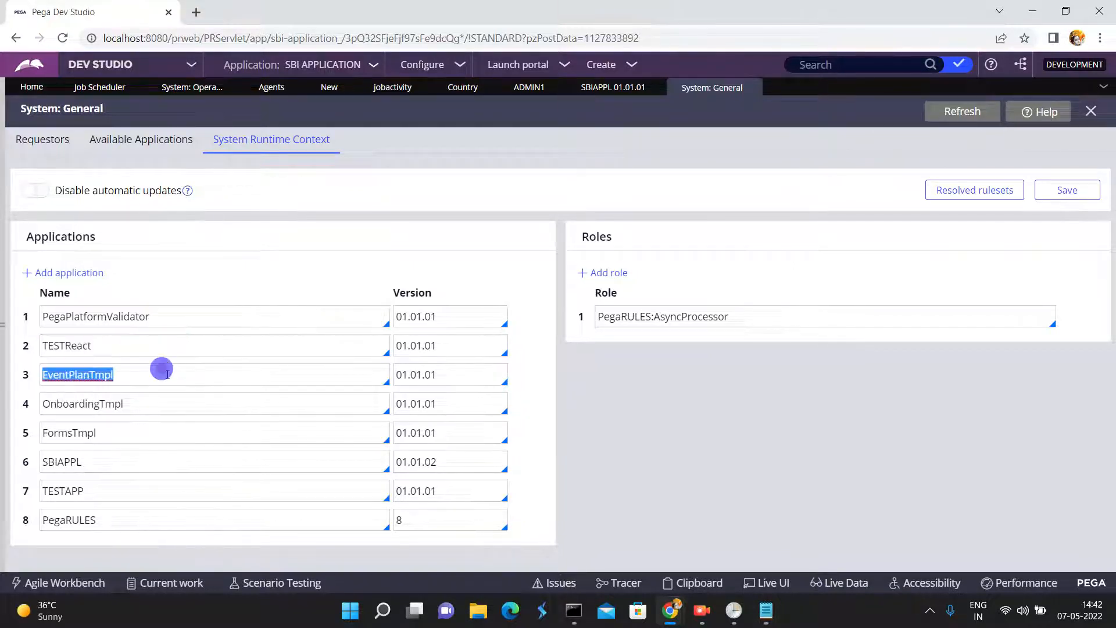
pyautogui.click(167, 374)
pyautogui.moveTo(751, 88)
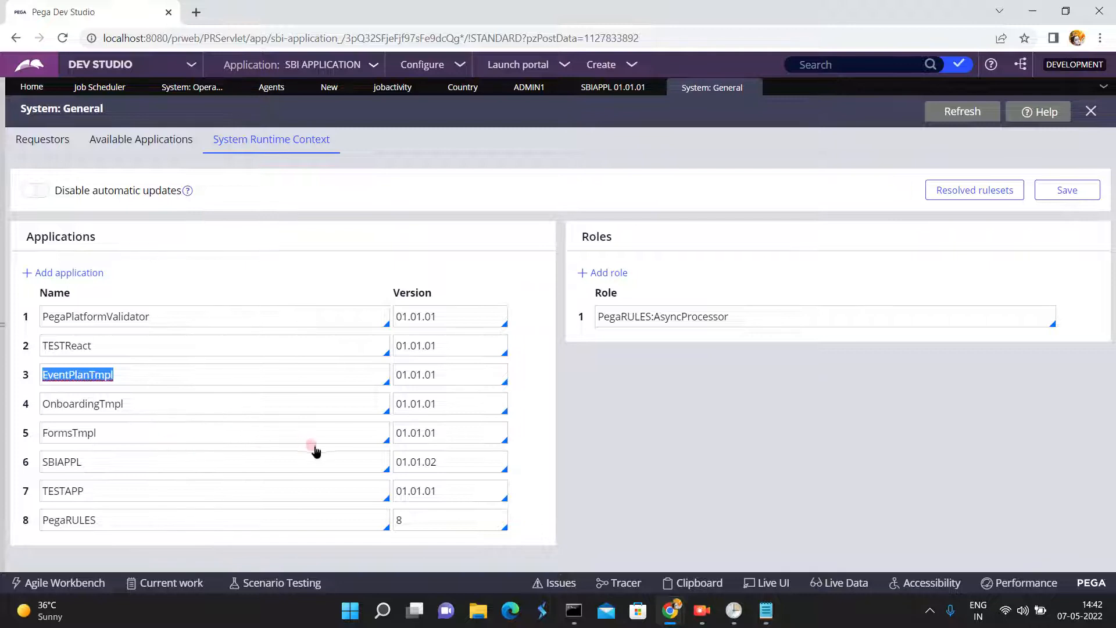
pyautogui.click(300, 460)
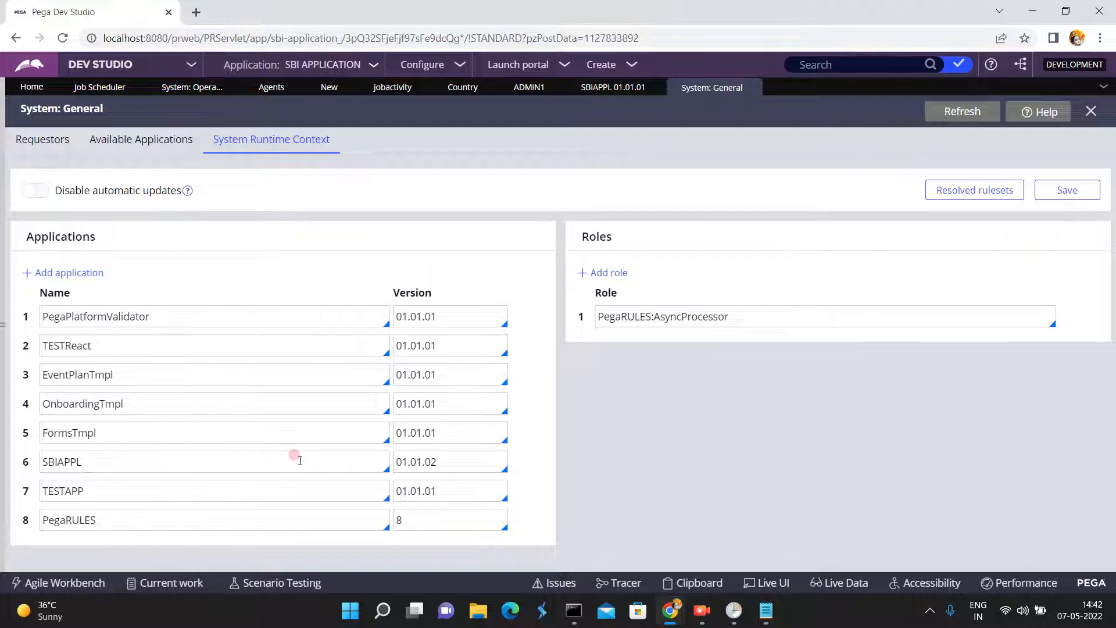
pyautogui.click(300, 461)
pyautogui.doubleClick(144, 465)
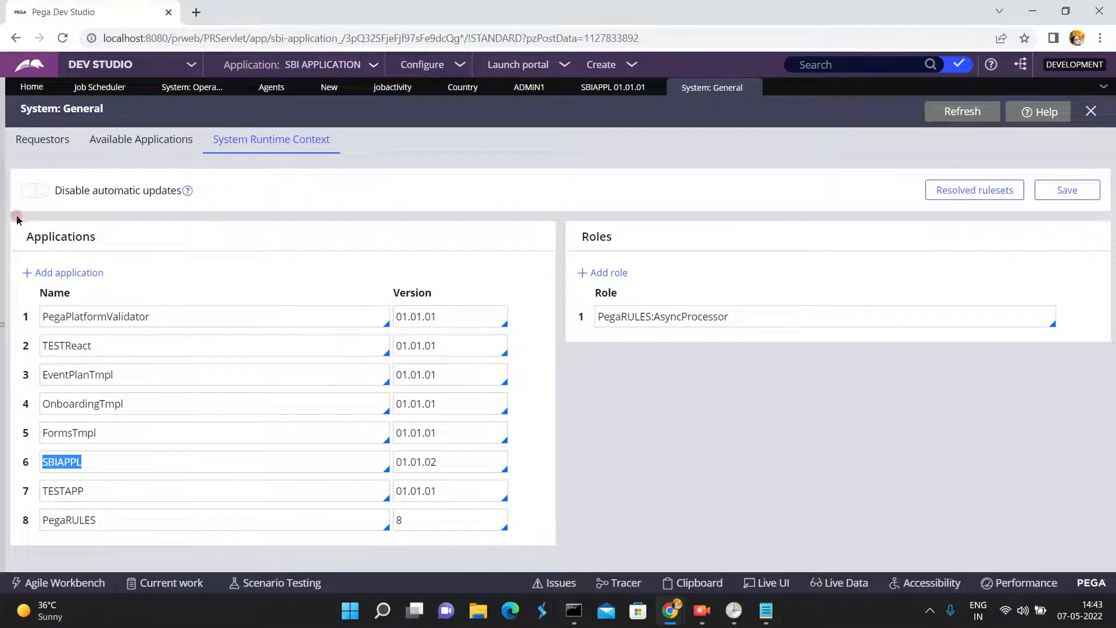
# - Turn on Disable automatic updates for the System Runtime Context, then turn it back off
pyautogui.click(39, 191)
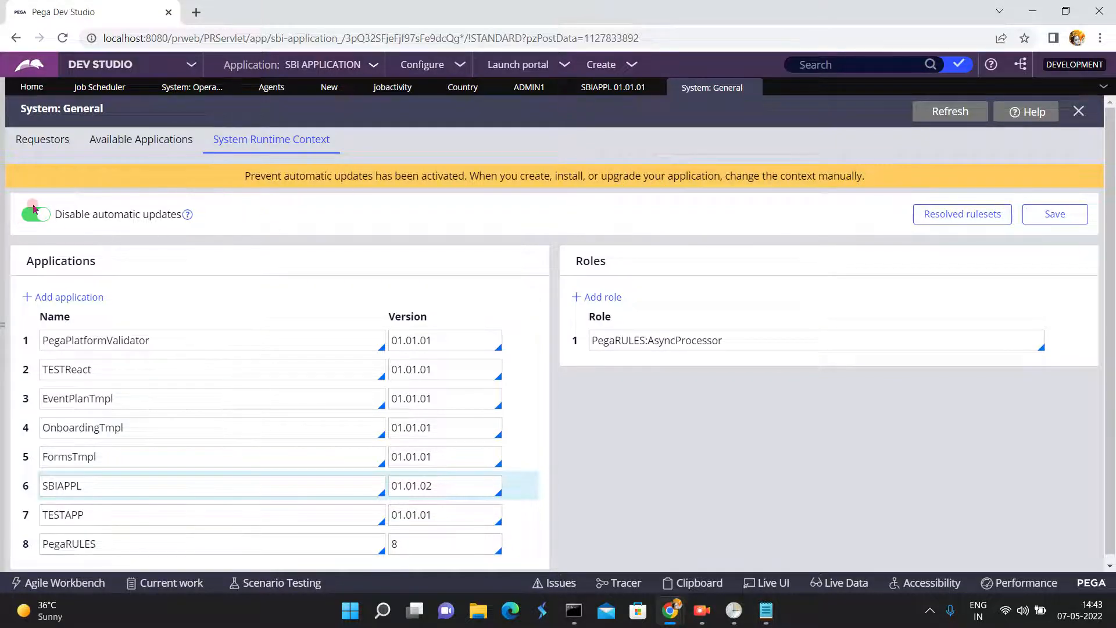
pyautogui.click(32, 224)
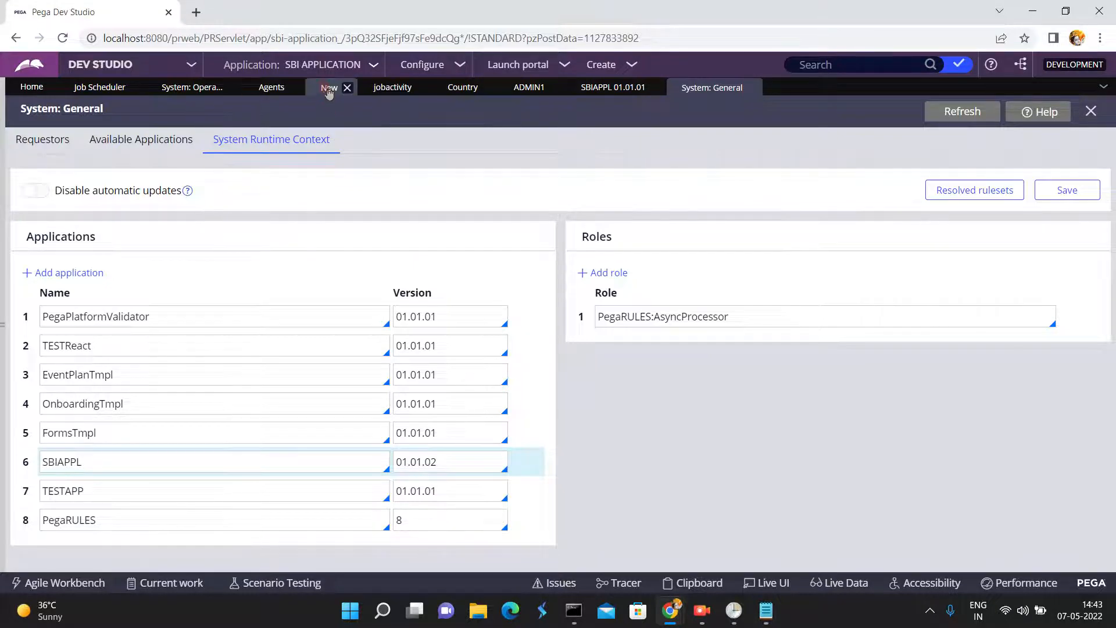
# - Return to the myjobscheduler rule and set its context to Specify access group with SBIAPPL:Authors
pyautogui.click(329, 87)
pyautogui.click(101, 390)
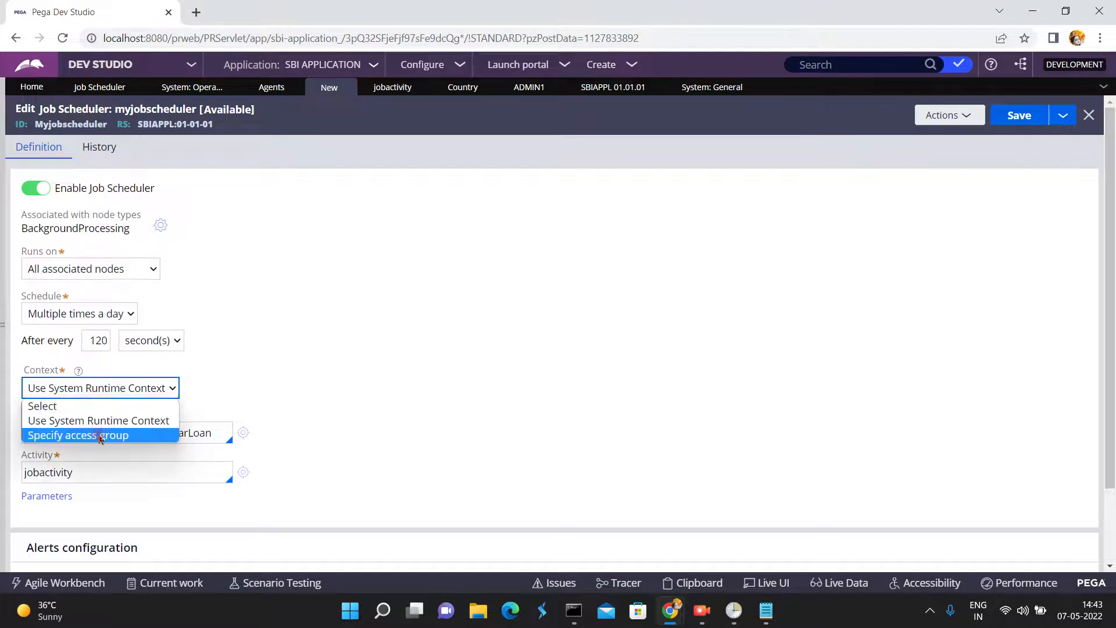
pyautogui.click(98, 435)
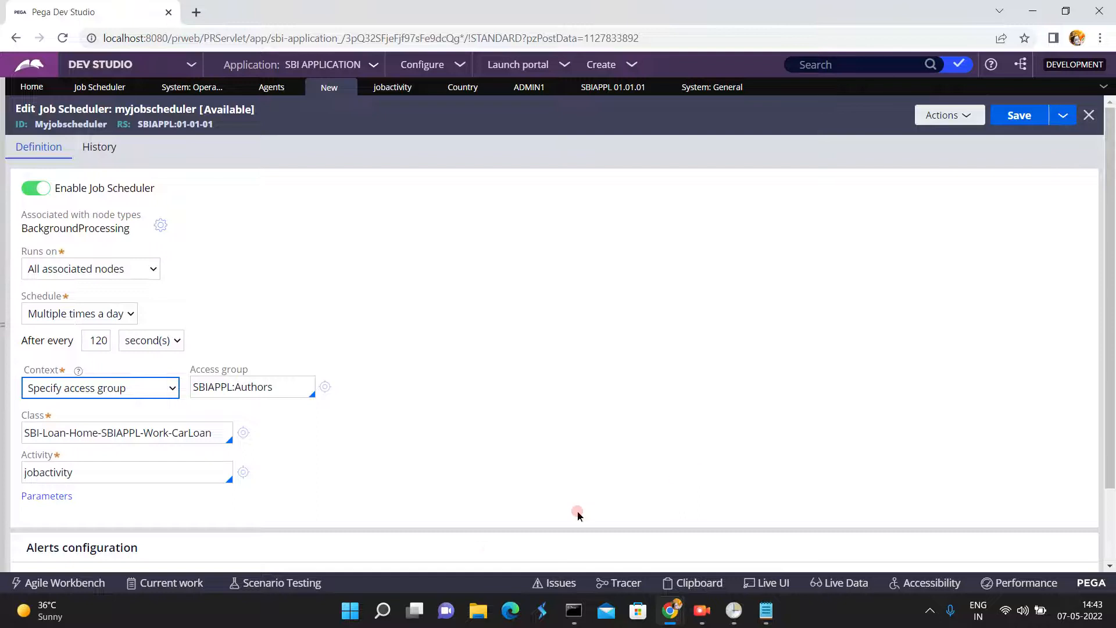
# - Review the scheduler's activity setting and the long running job scheduler threshold in its alerts configuration
pyautogui.click(139, 473)
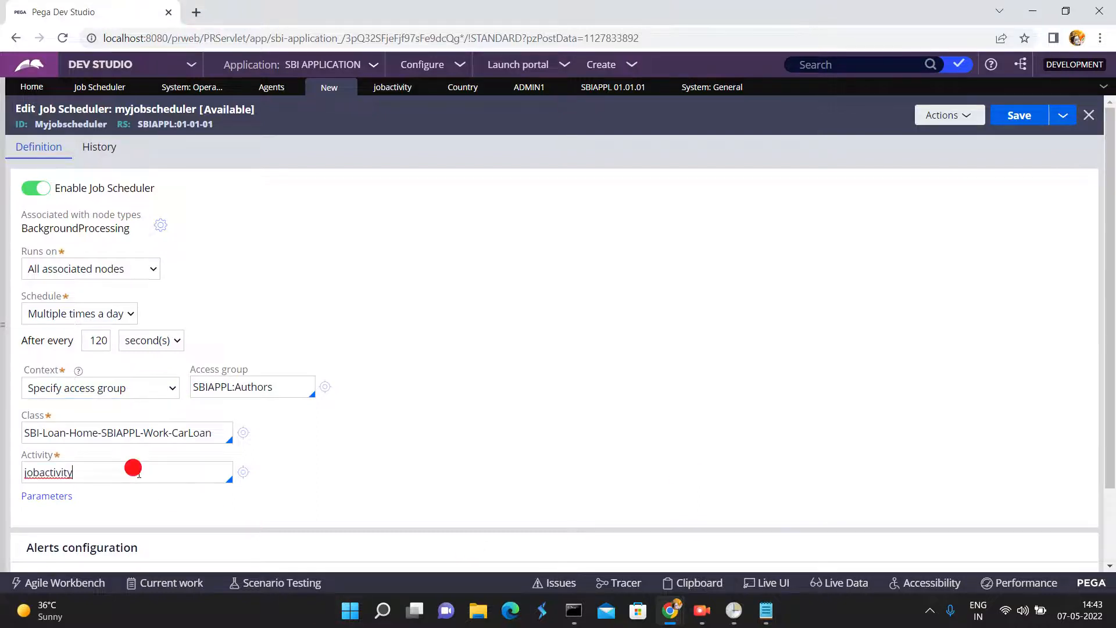
pyautogui.click(45, 498)
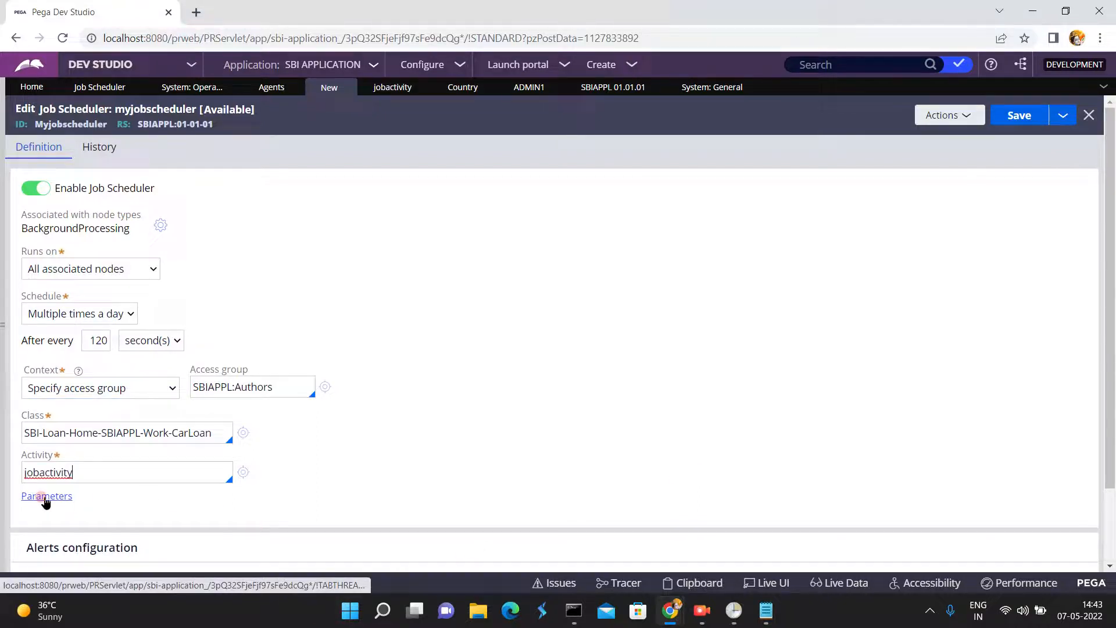
pyautogui.click(116, 475)
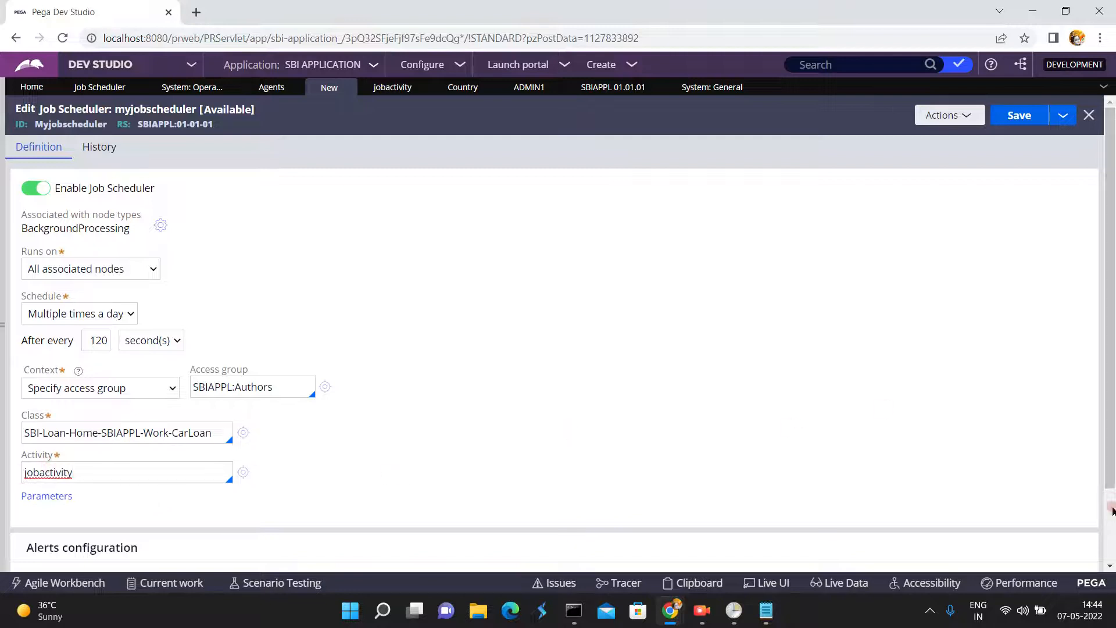
pyautogui.scroll(-2, 1110, 541)
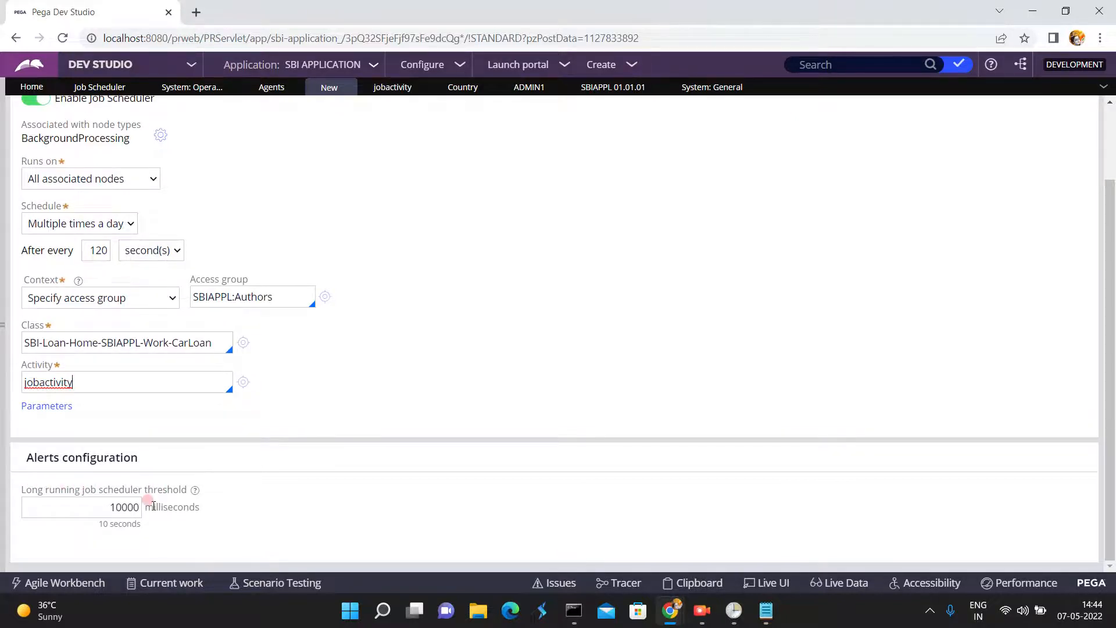
pyautogui.click(123, 503)
pyautogui.click(120, 512)
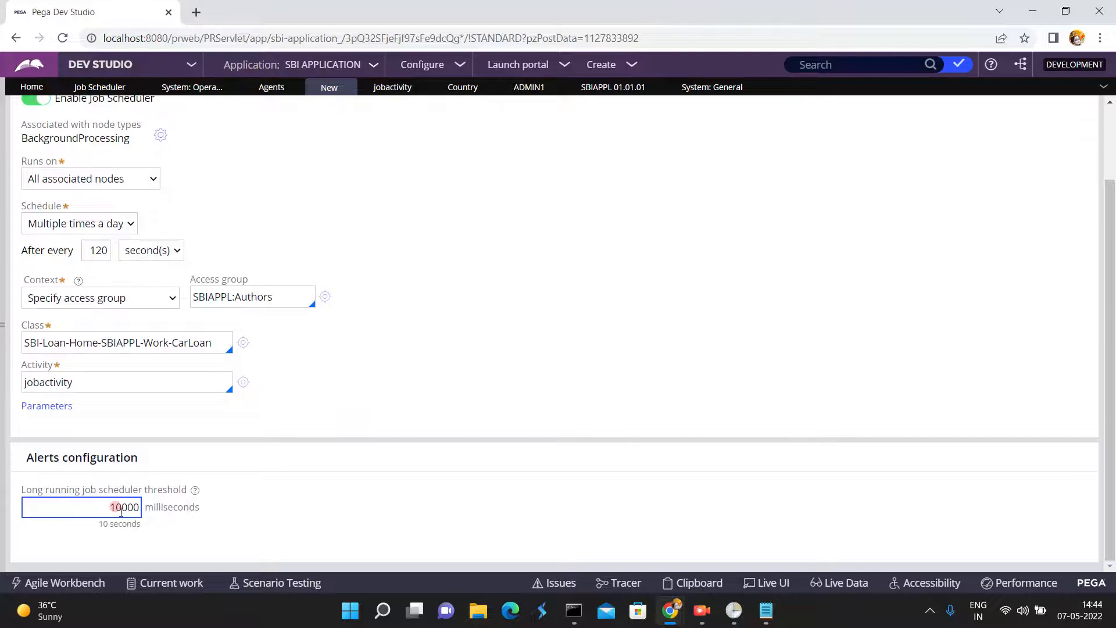
pyautogui.click(98, 449)
# - Open the Issues window, maximize it to examine the logged alerts, and close it
pyautogui.click(561, 583)
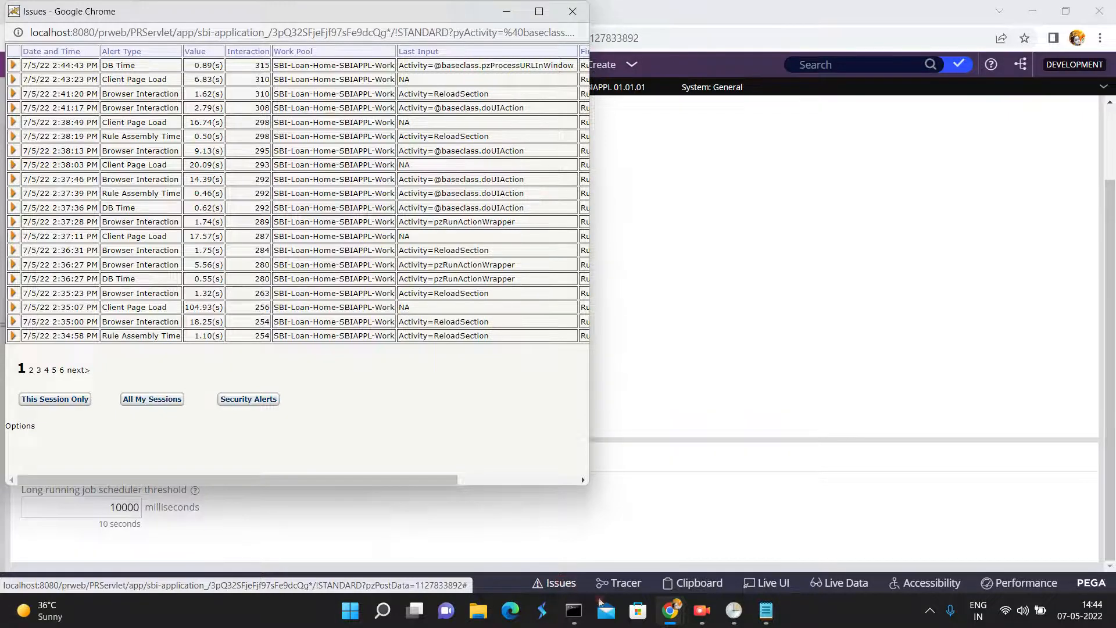
pyautogui.click(539, 14)
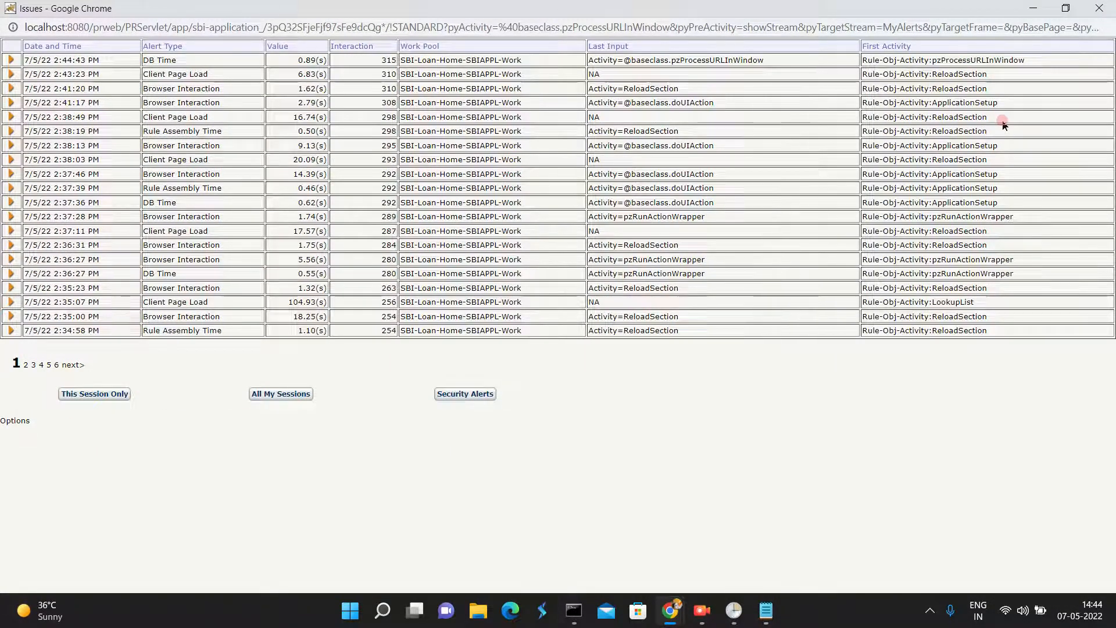
pyautogui.click(1101, 10)
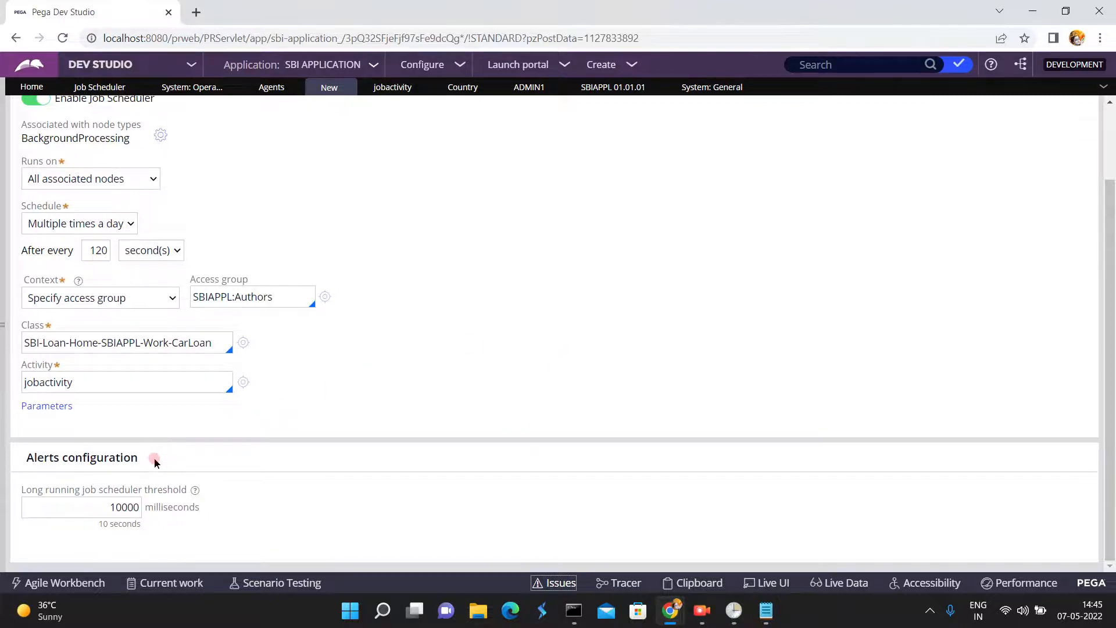
# - Save the myjobscheduler rule with its access group context
pyautogui.click(1112, 151)
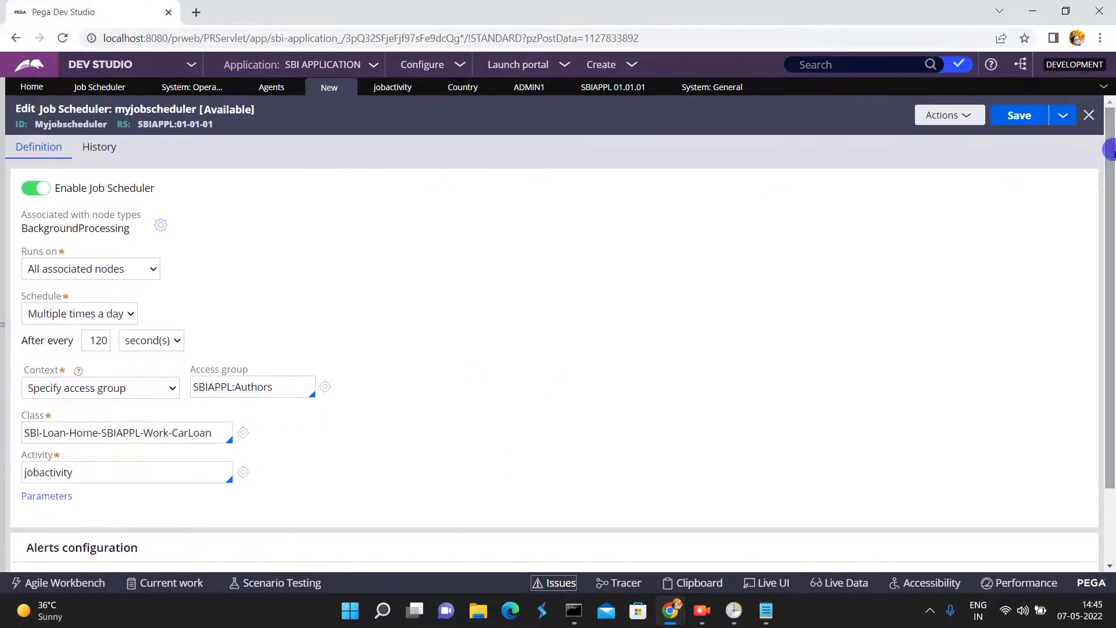
pyautogui.click(1020, 117)
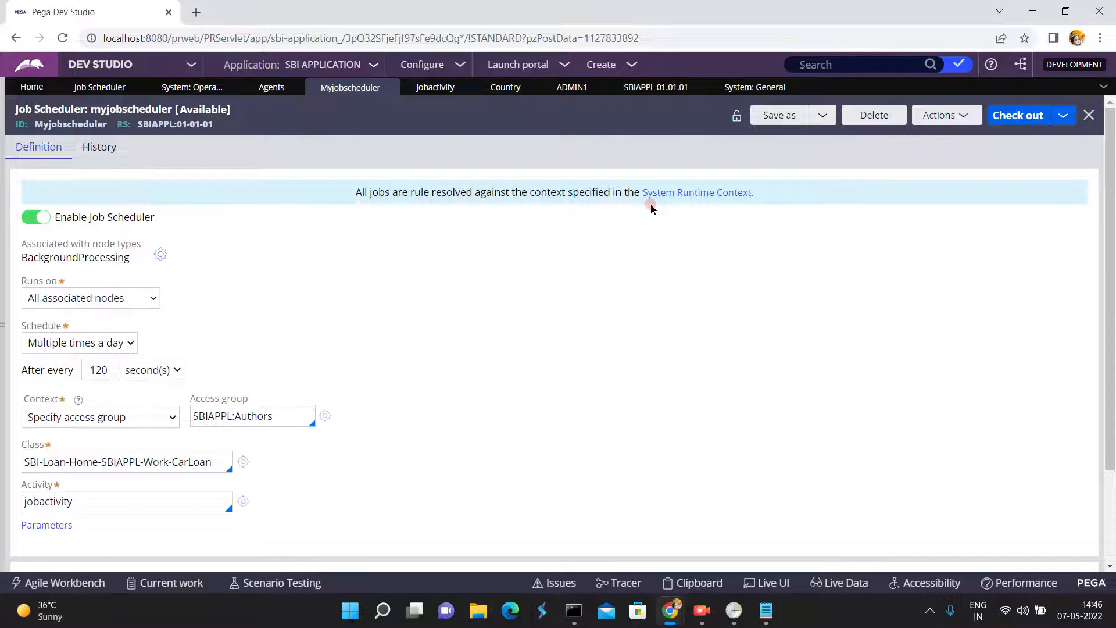
# - Review the saved myjobscheduler rule's activity and repeat interval, and look at the list of available studios
pyautogui.click(191, 66)
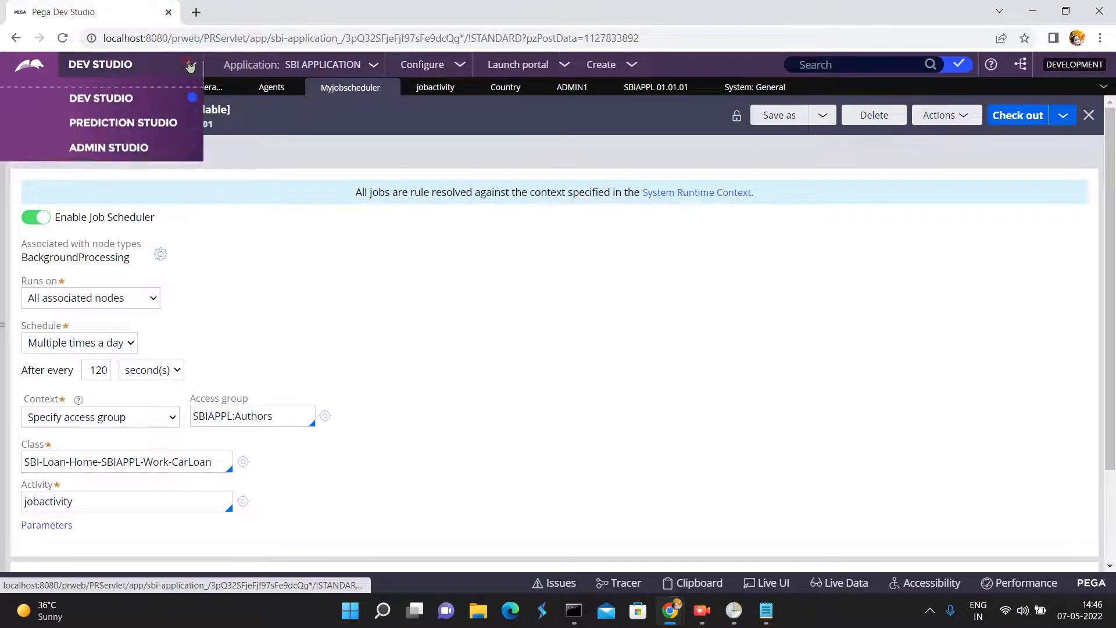
pyautogui.click(352, 145)
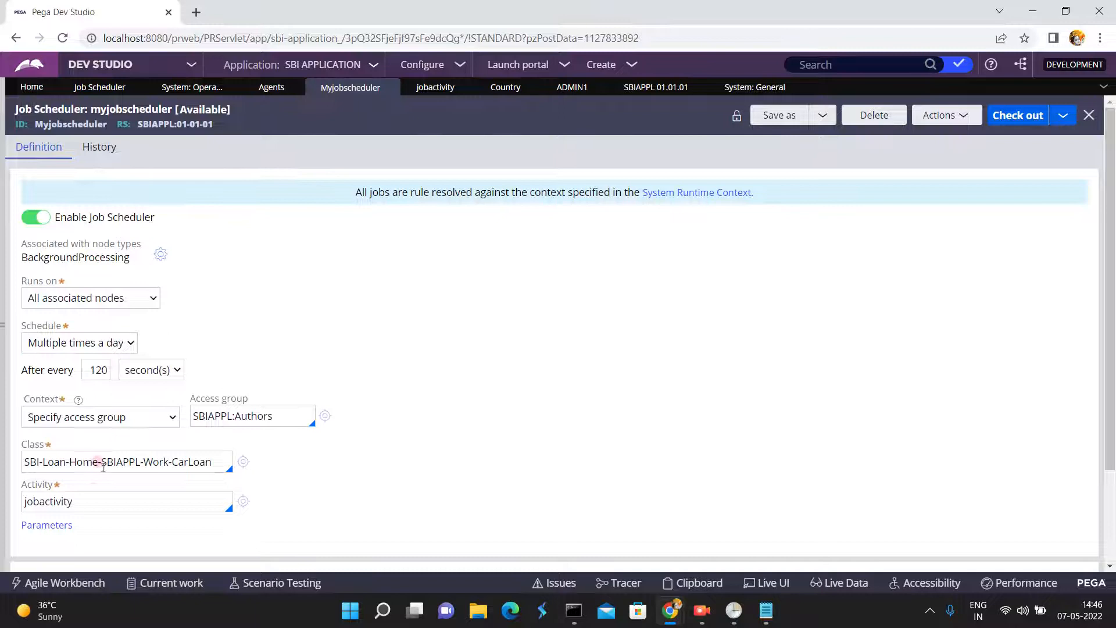
pyautogui.doubleClick(91, 499)
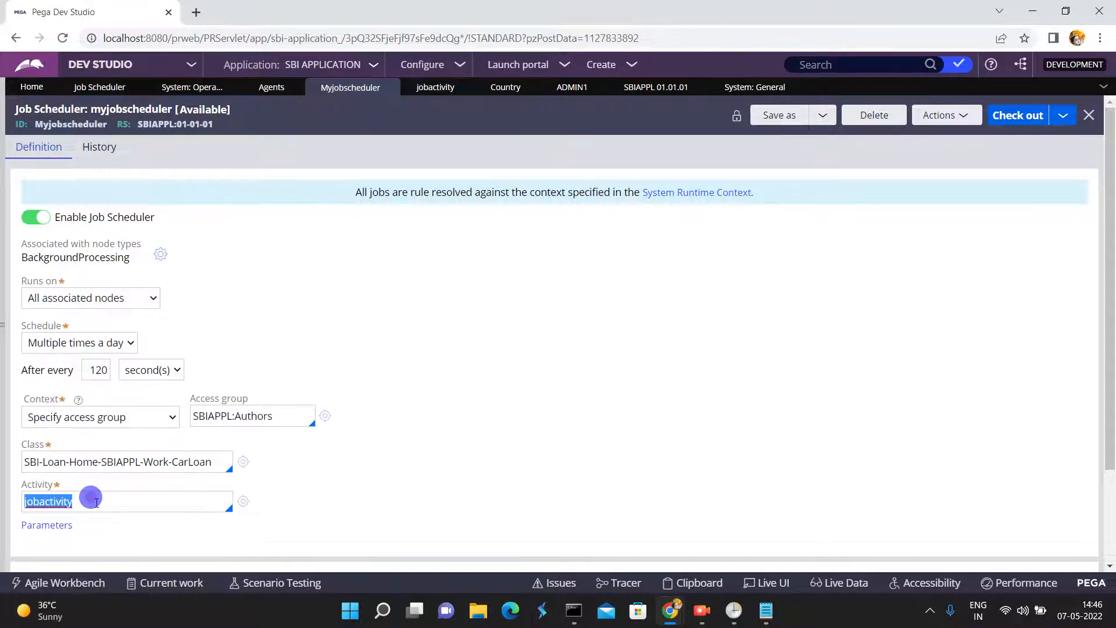
pyautogui.click(190, 65)
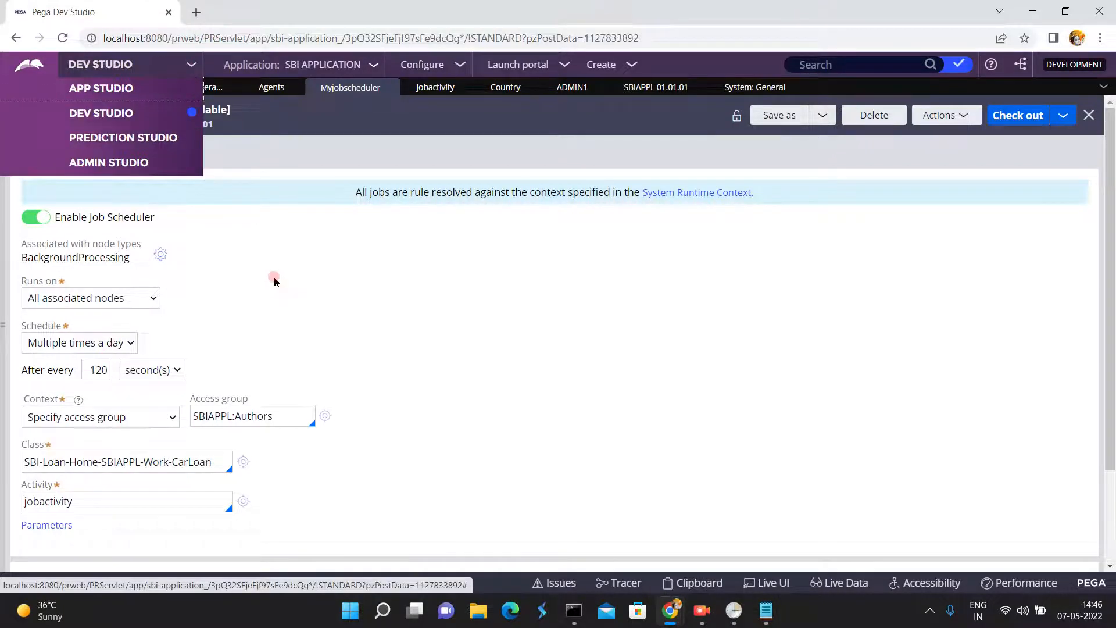
pyautogui.click(90, 494)
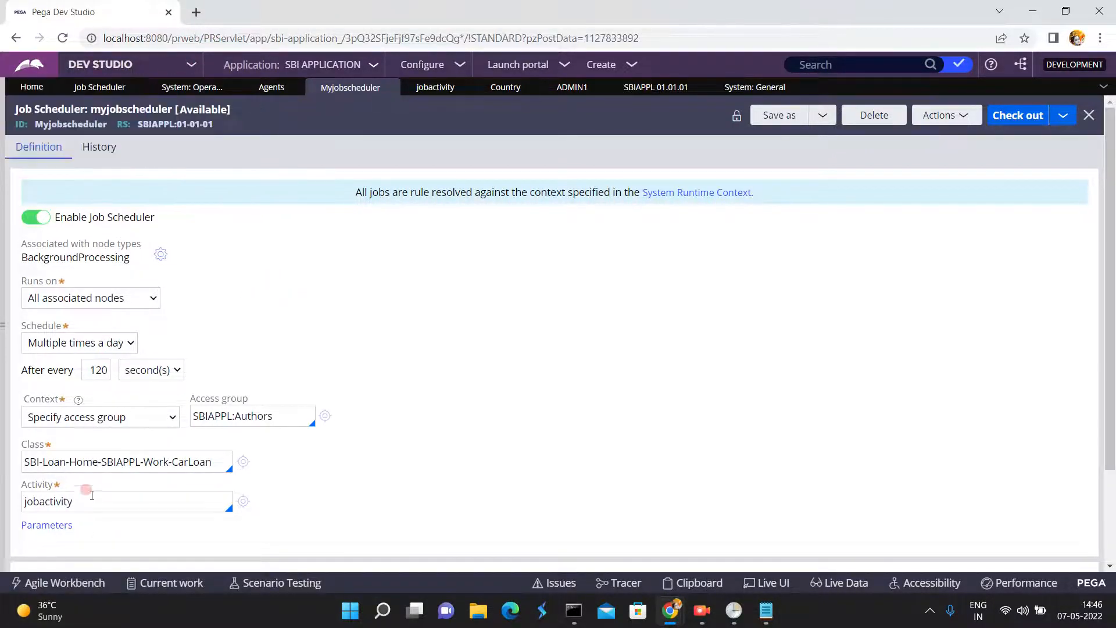
pyautogui.doubleClick(92, 500)
pyautogui.click(102, 371)
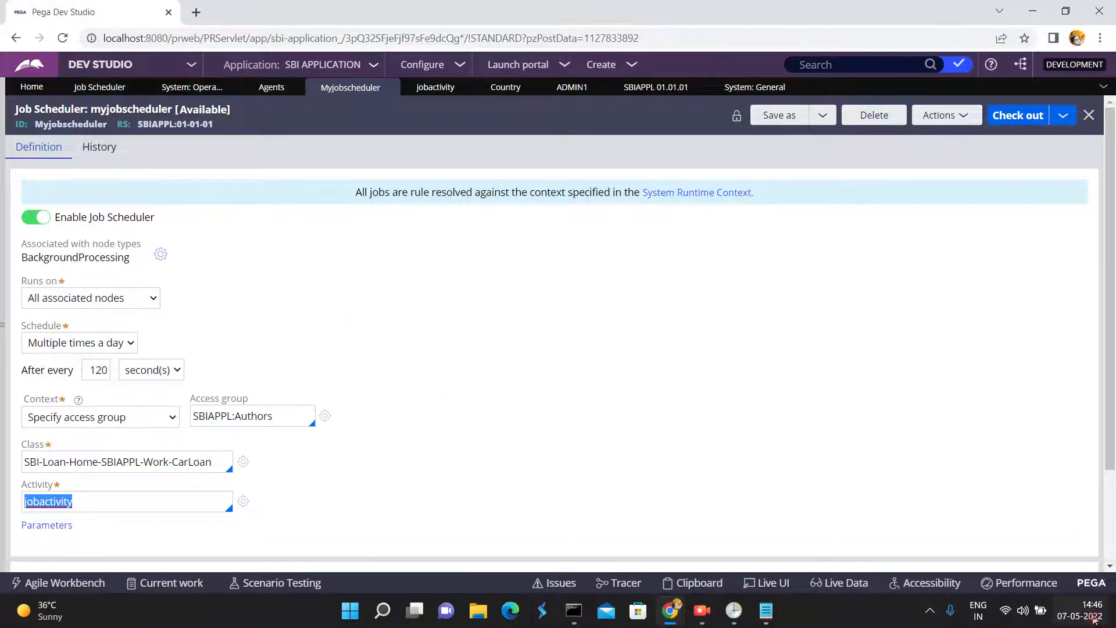
# - Open the current operator's record, collapse the records explorer, and review the operator's application access groups
pyautogui.click(3, 324)
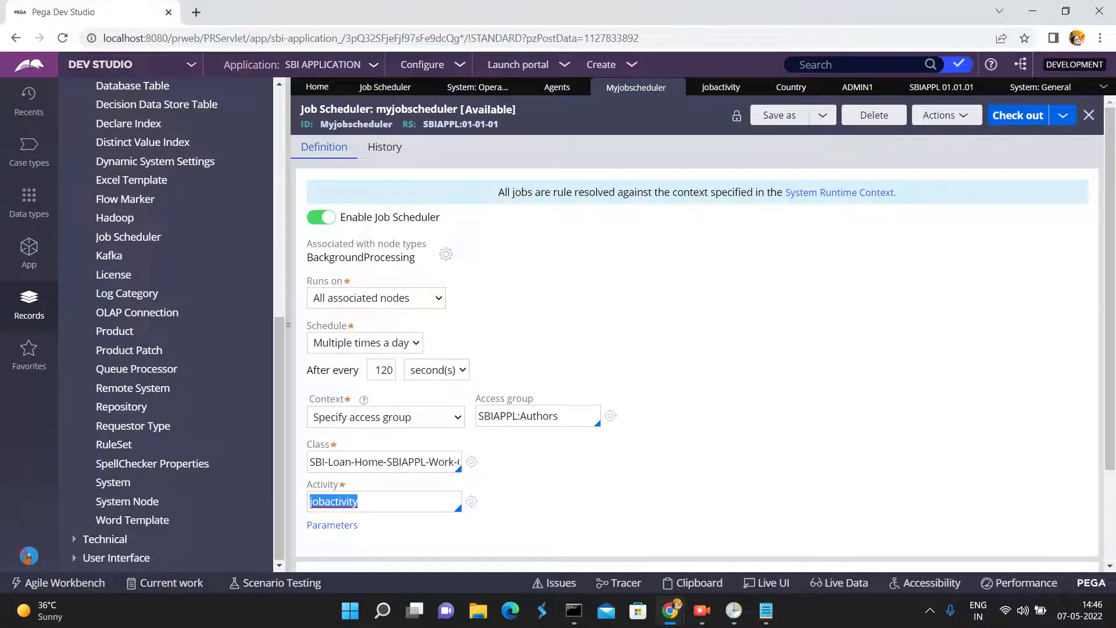
pyautogui.click(22, 551)
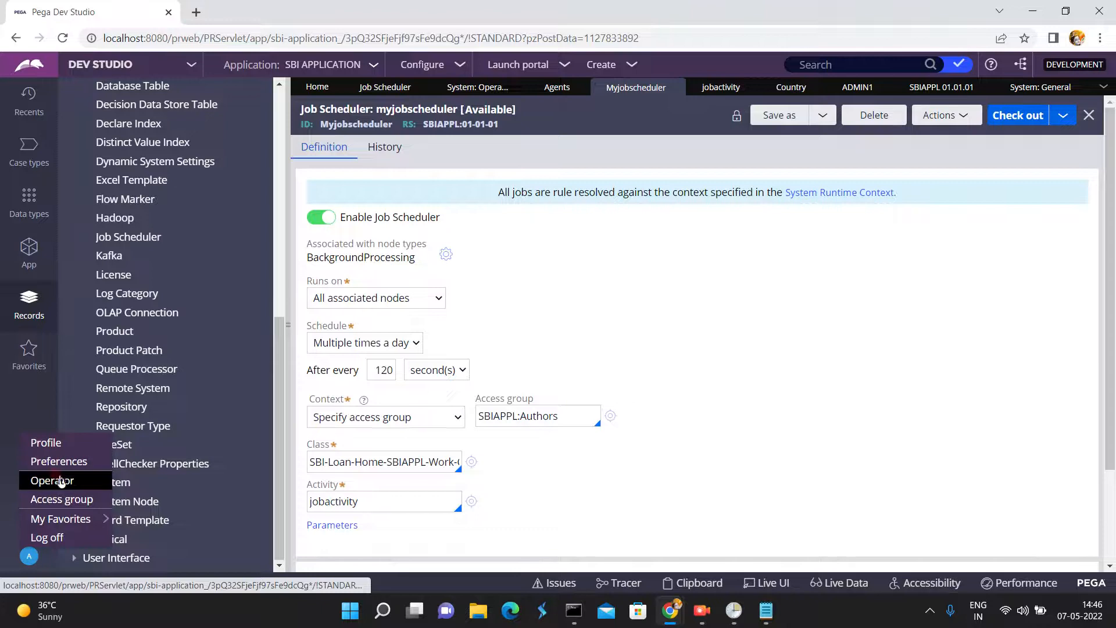
pyautogui.click(61, 480)
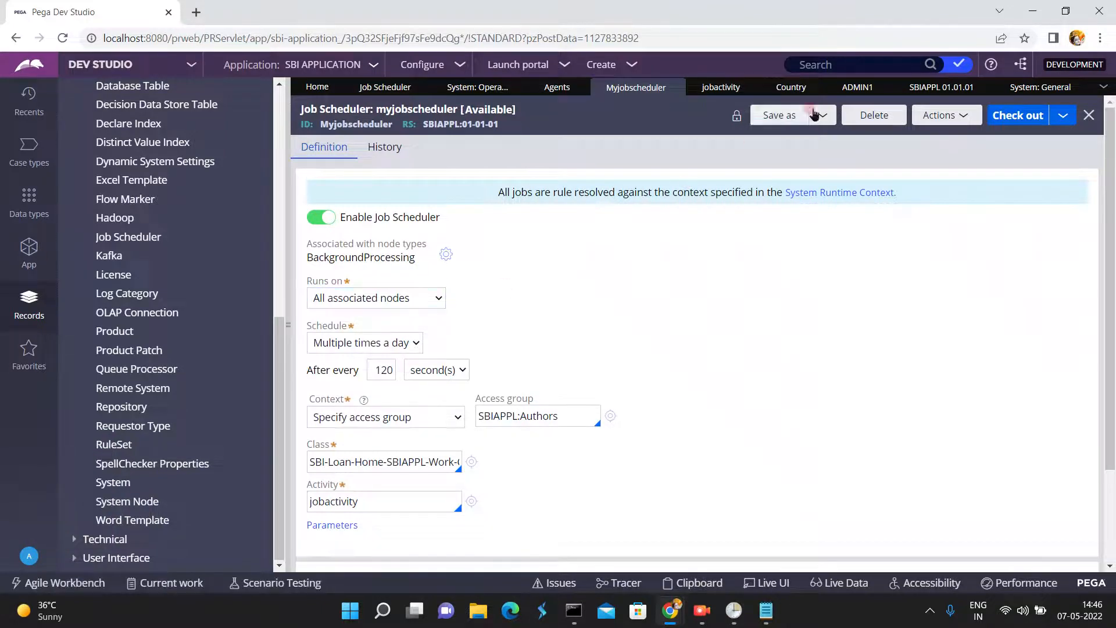
pyautogui.click(865, 88)
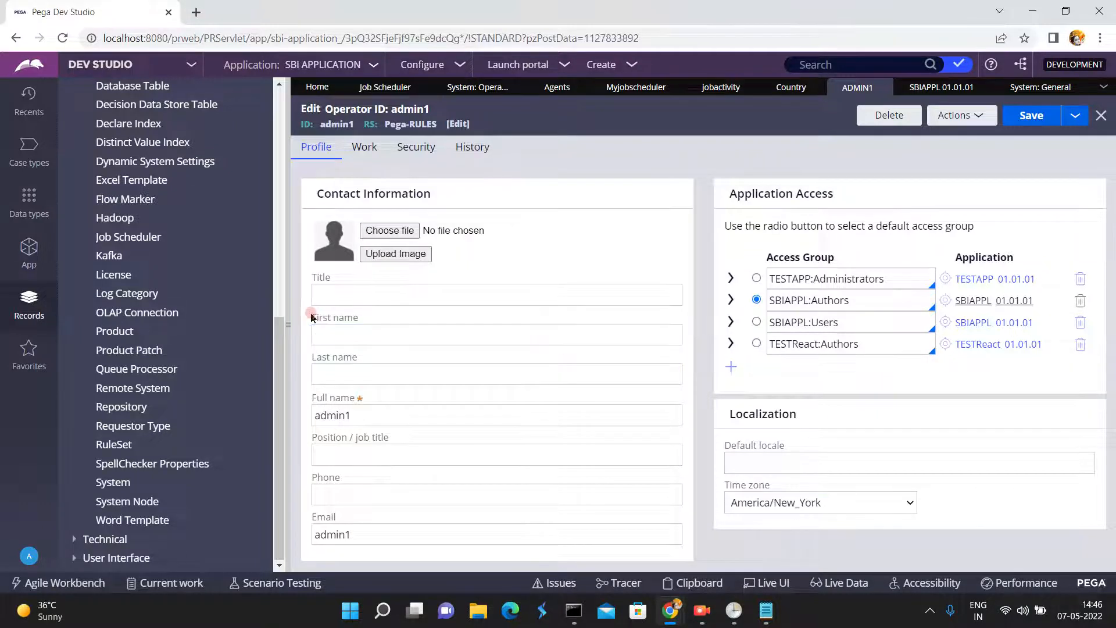
pyautogui.click(287, 326)
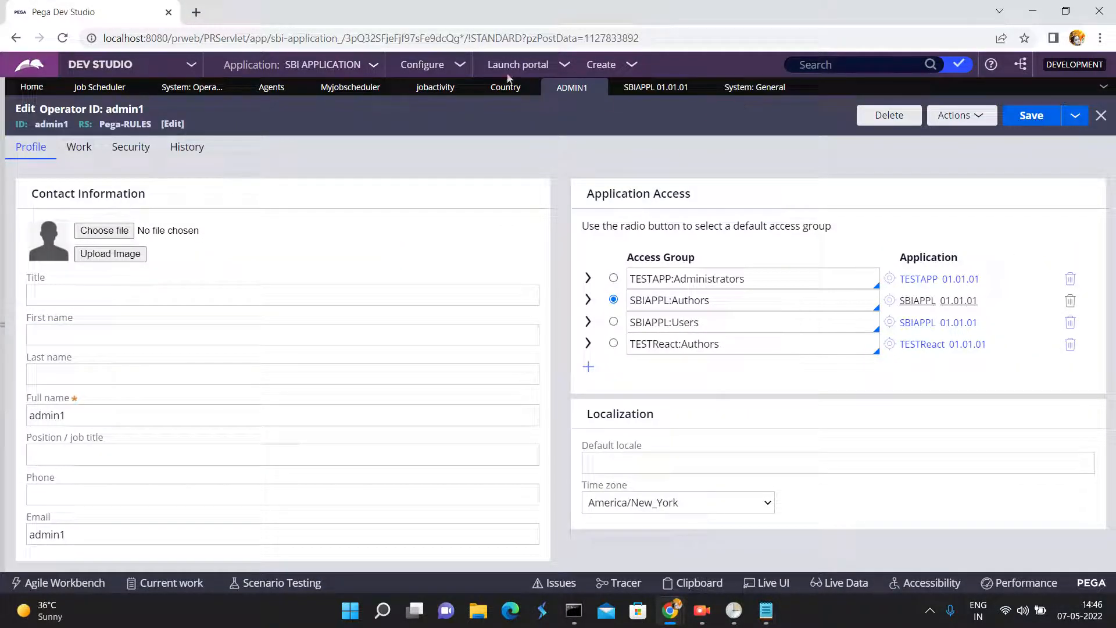
# - Switch to Admin Studio, load the current Jobs list from its resources, and look through the scheduled jobs
pyautogui.click(190, 65)
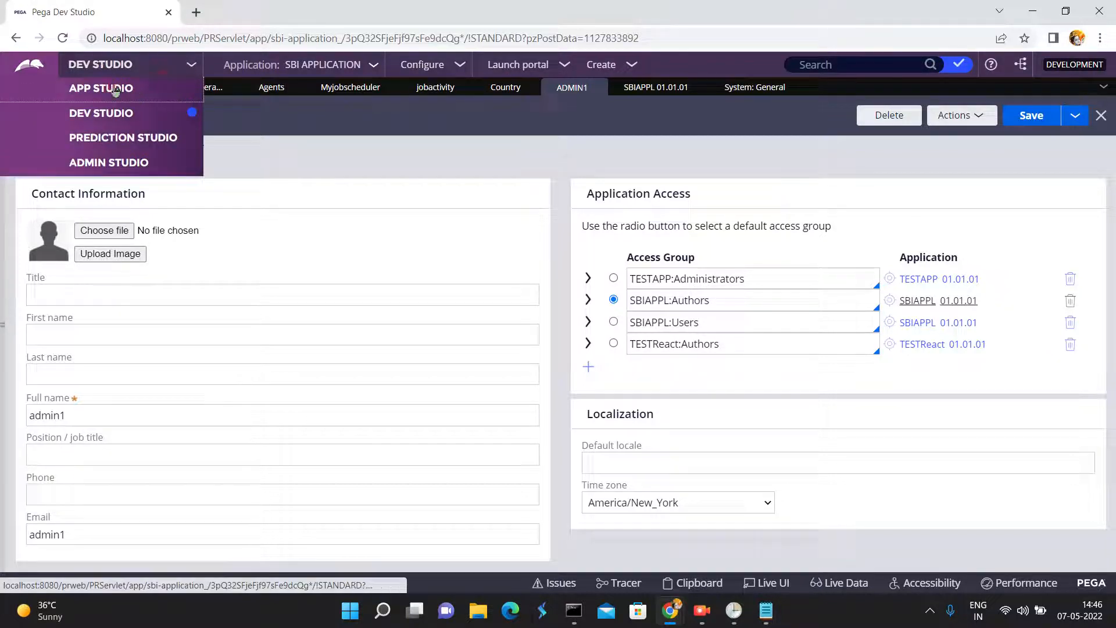
pyautogui.click(114, 162)
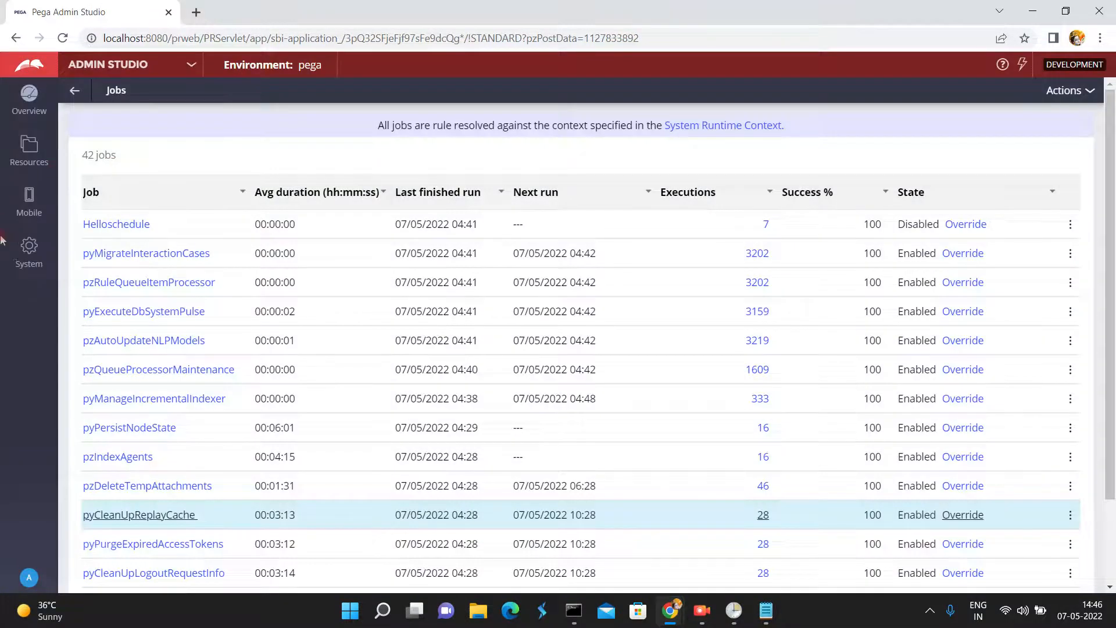
pyautogui.click(30, 157)
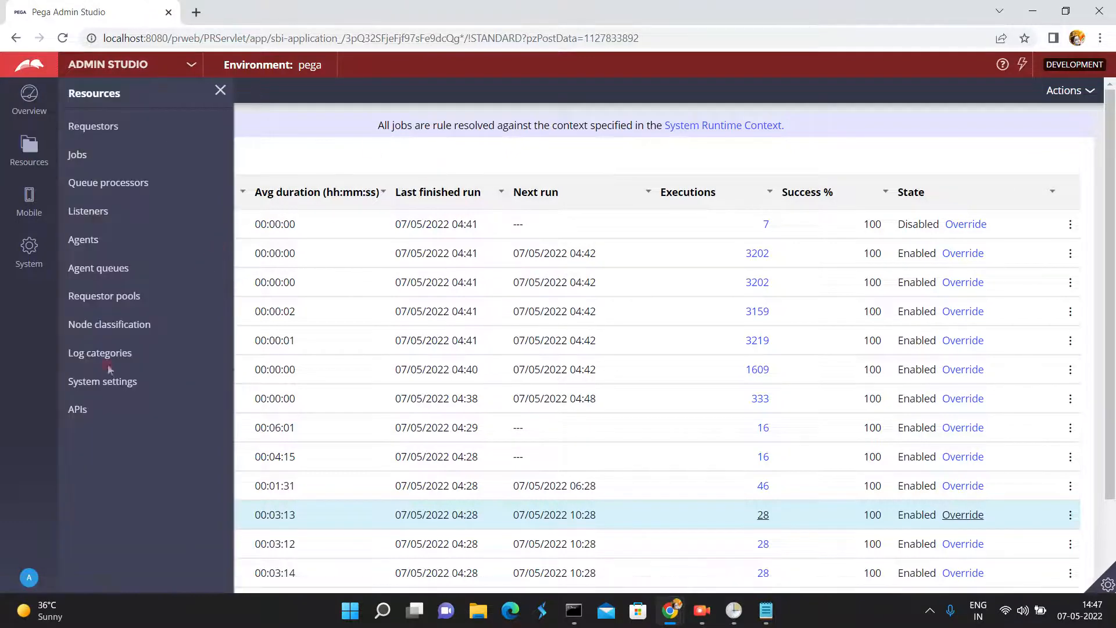
pyautogui.click(76, 156)
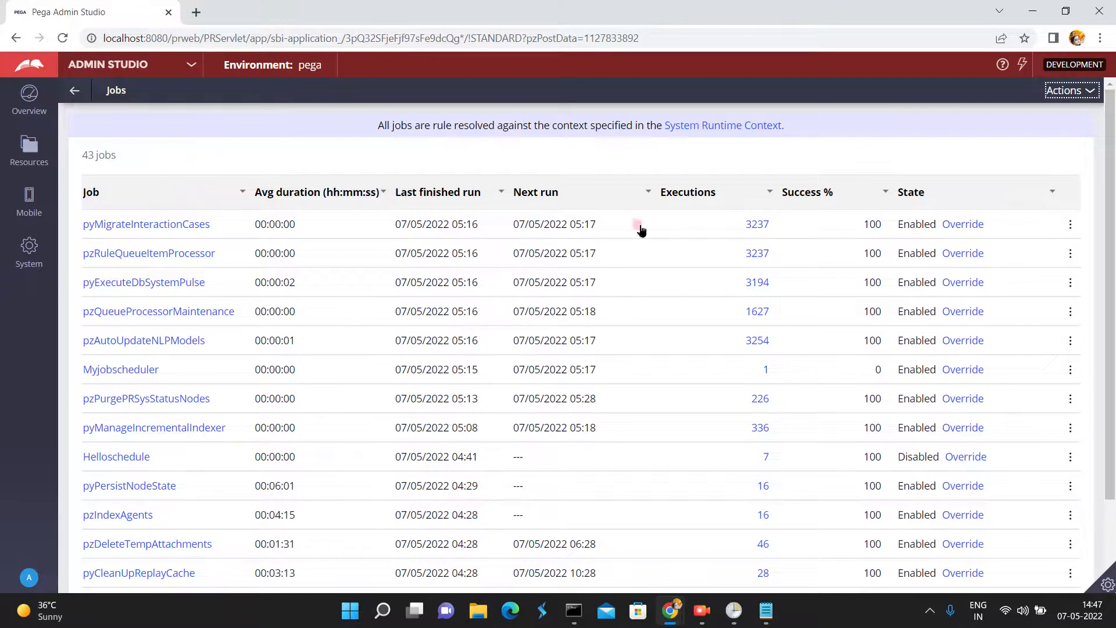
pyautogui.click(1111, 513)
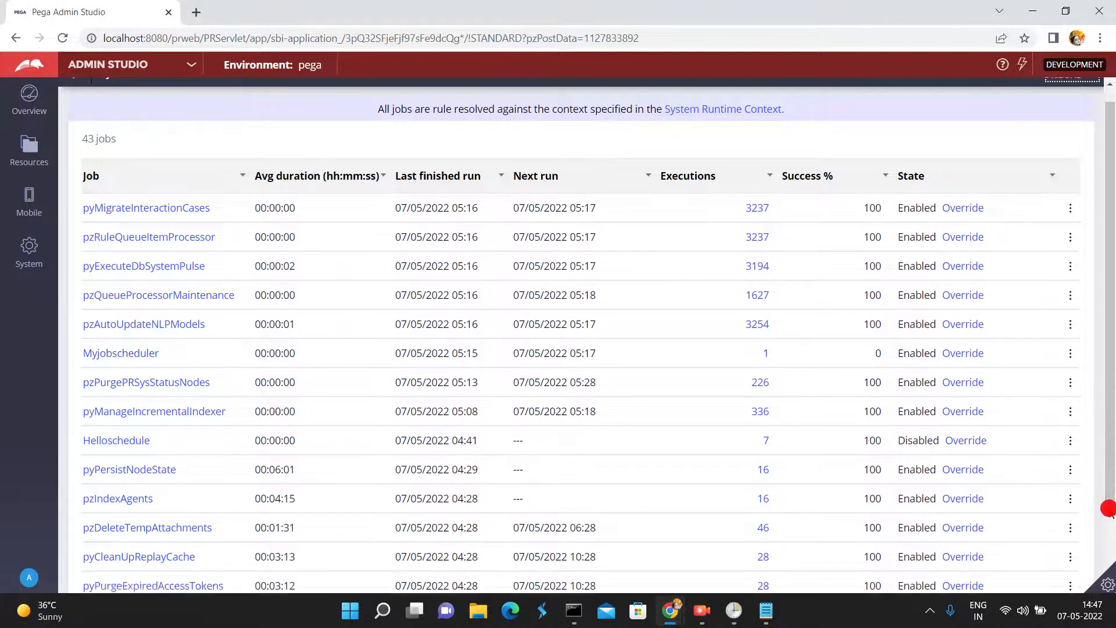
# - Page through the Jobs list to look over the other scheduled jobs and return to the start of its first page
pyautogui.click(1067, 553)
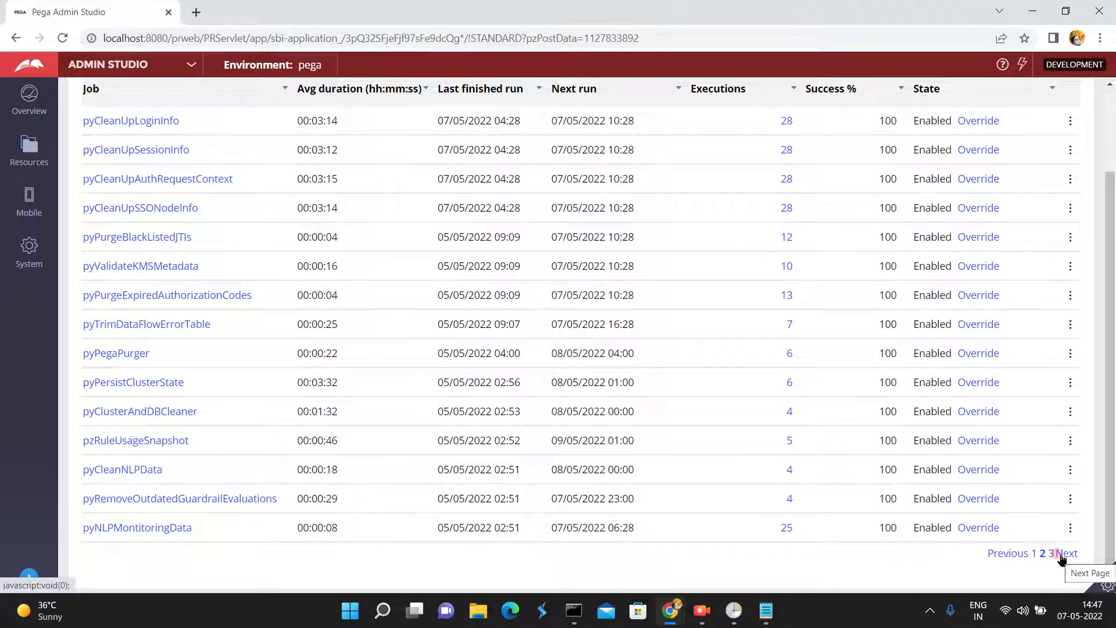
pyautogui.click(1063, 555)
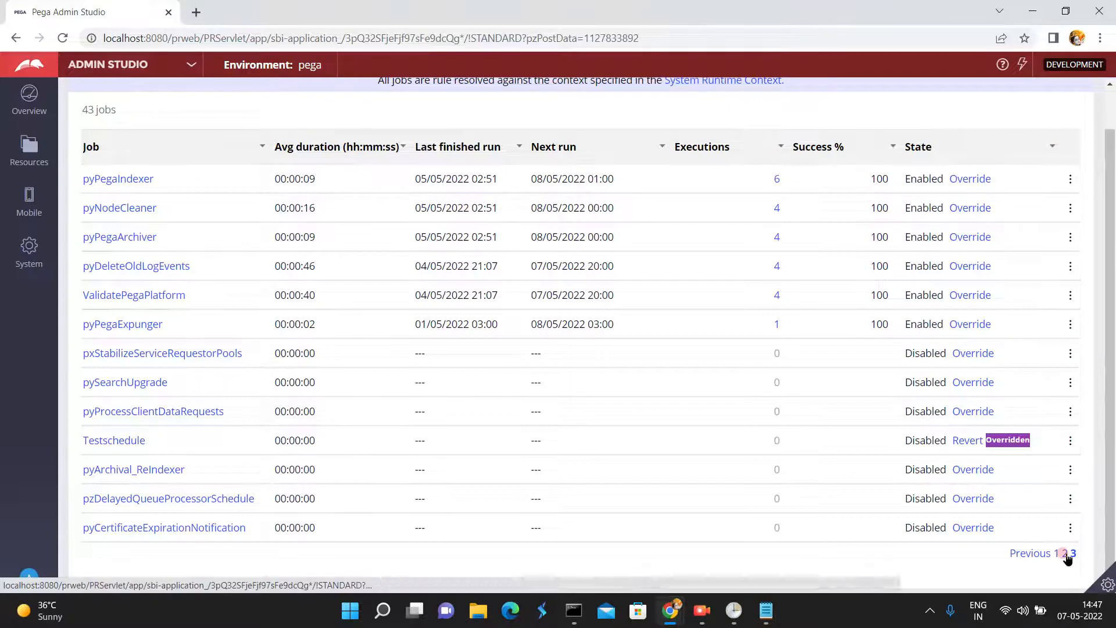
pyautogui.click(1055, 554)
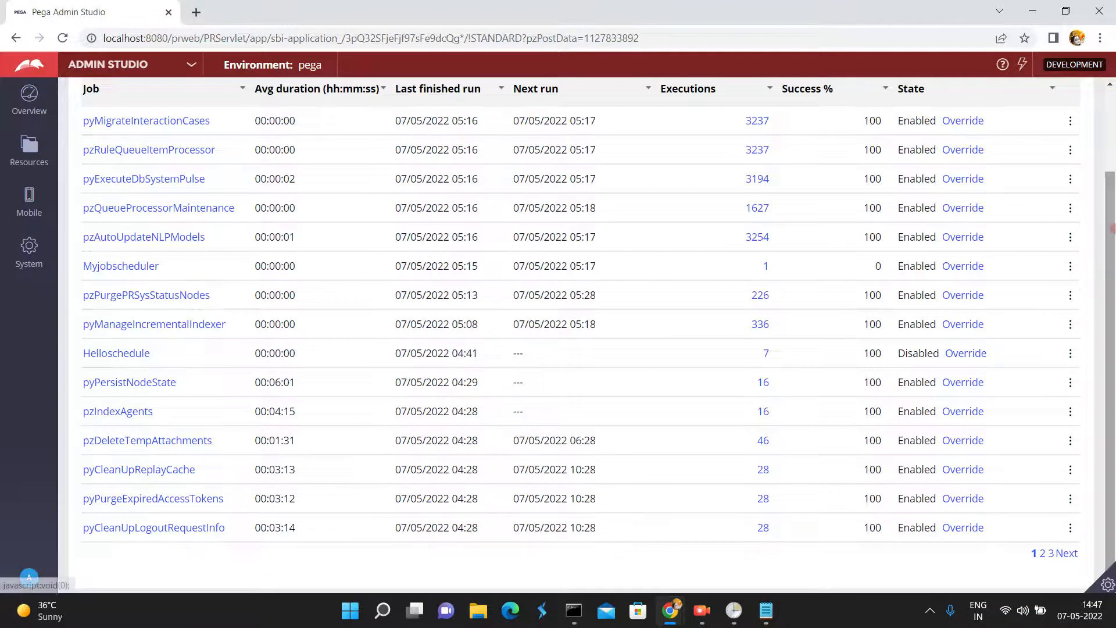
pyautogui.click(1107, 96)
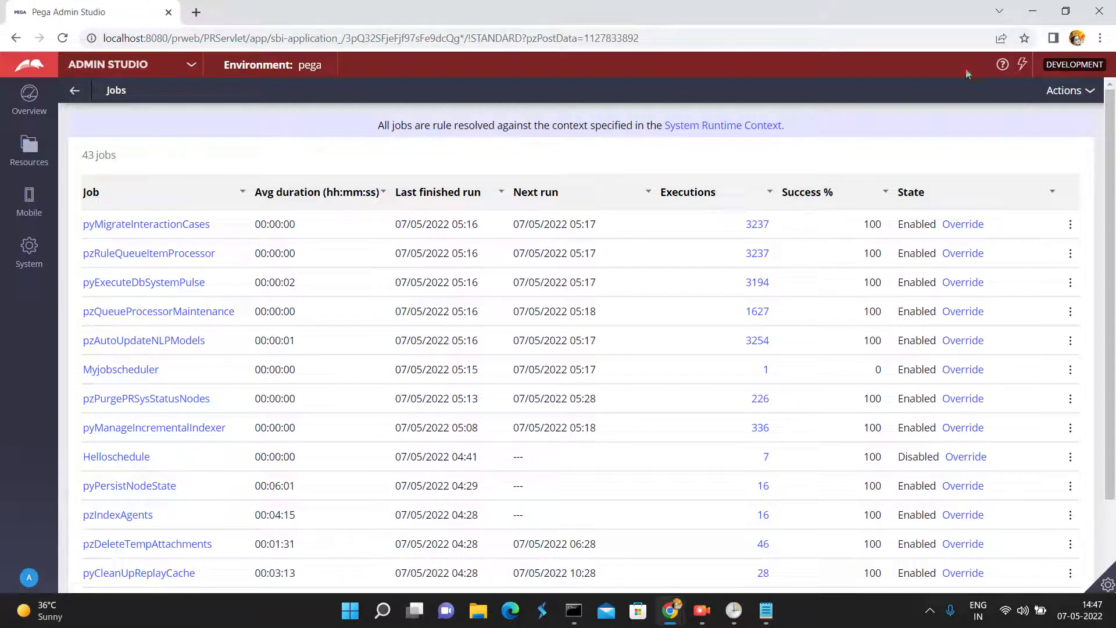
# - Refresh the Jobs list and open the execution history of Myjobscheduler to examine its exceptions and statuses
pyautogui.click(1072, 90)
pyautogui.click(1062, 110)
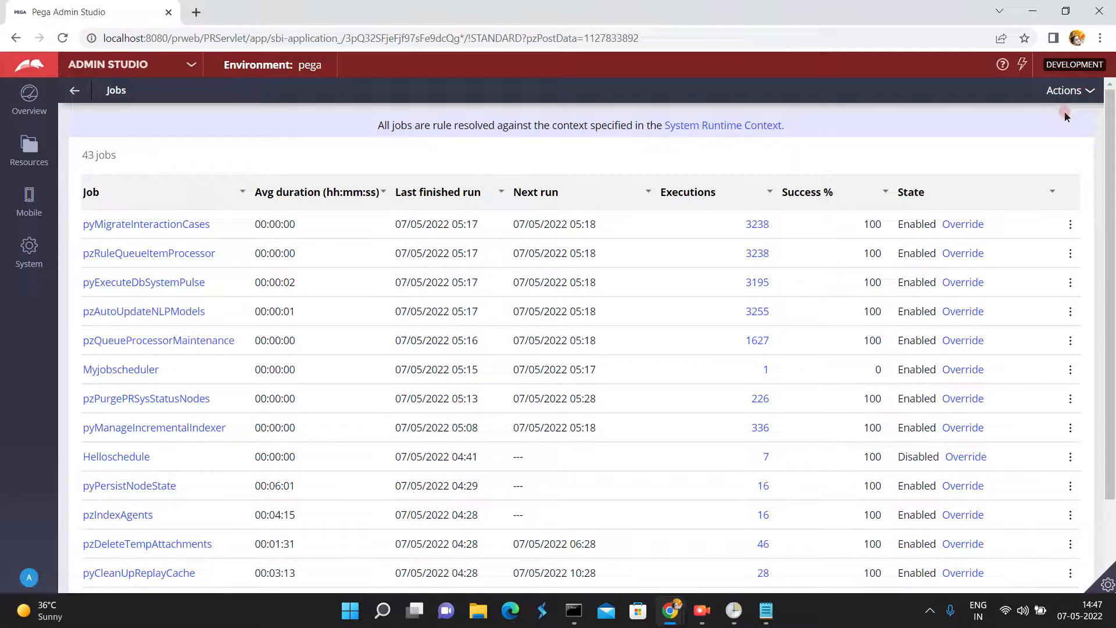
pyautogui.click(764, 374)
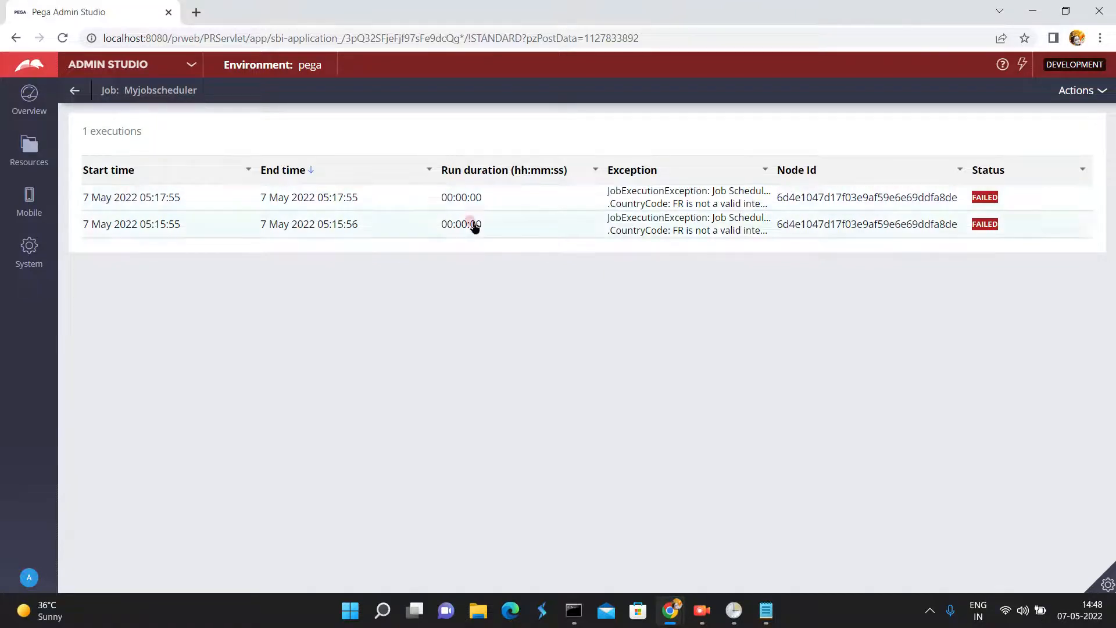
# - Switch to Dev Studio and compare the property values and Obj-Save step in jobactivity with the Country data type's records
pyautogui.click(191, 66)
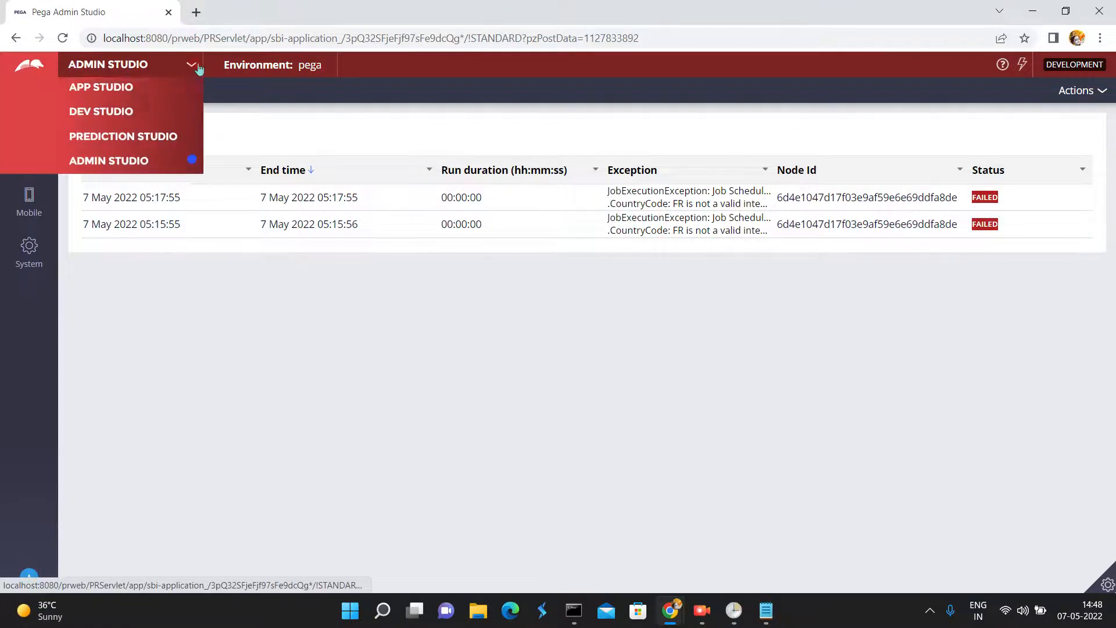
pyautogui.click(114, 121)
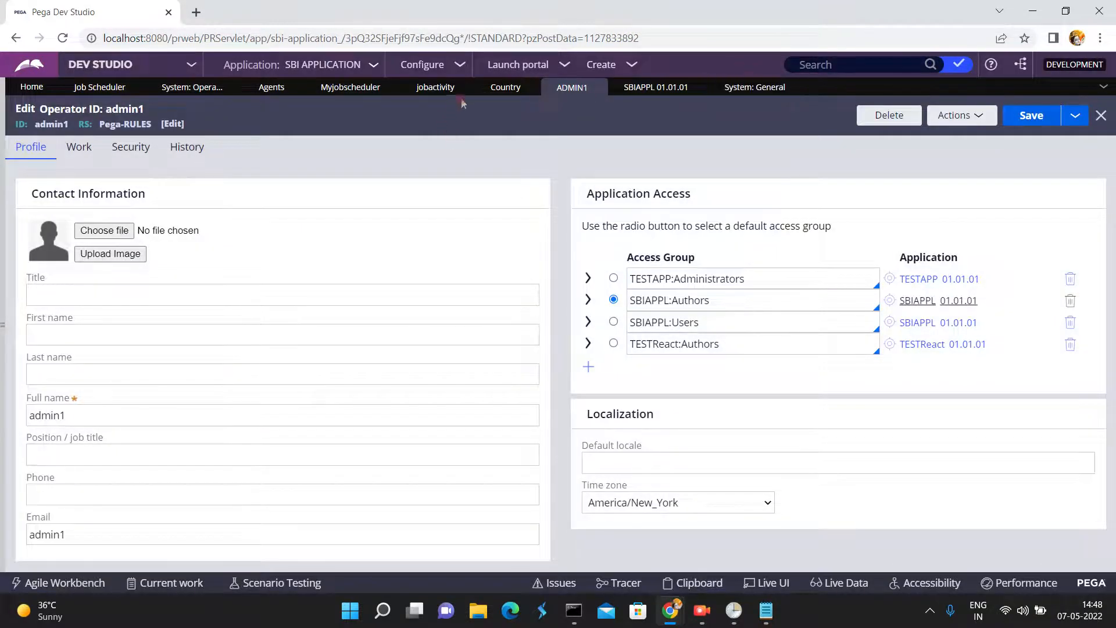
pyautogui.click(436, 88)
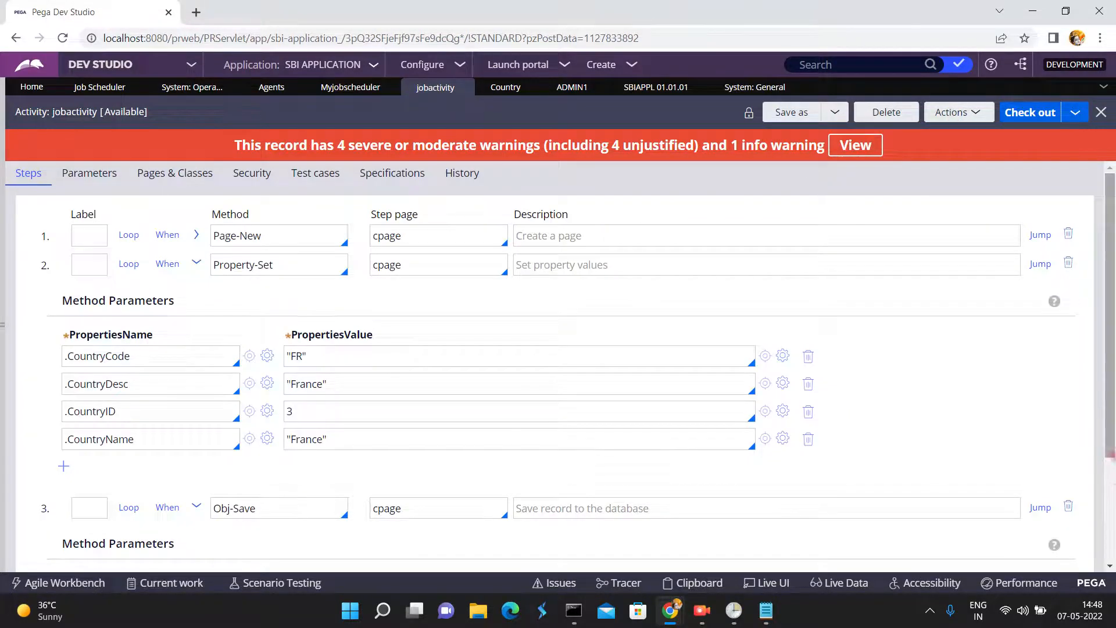
pyautogui.scroll(-3, 802, 359)
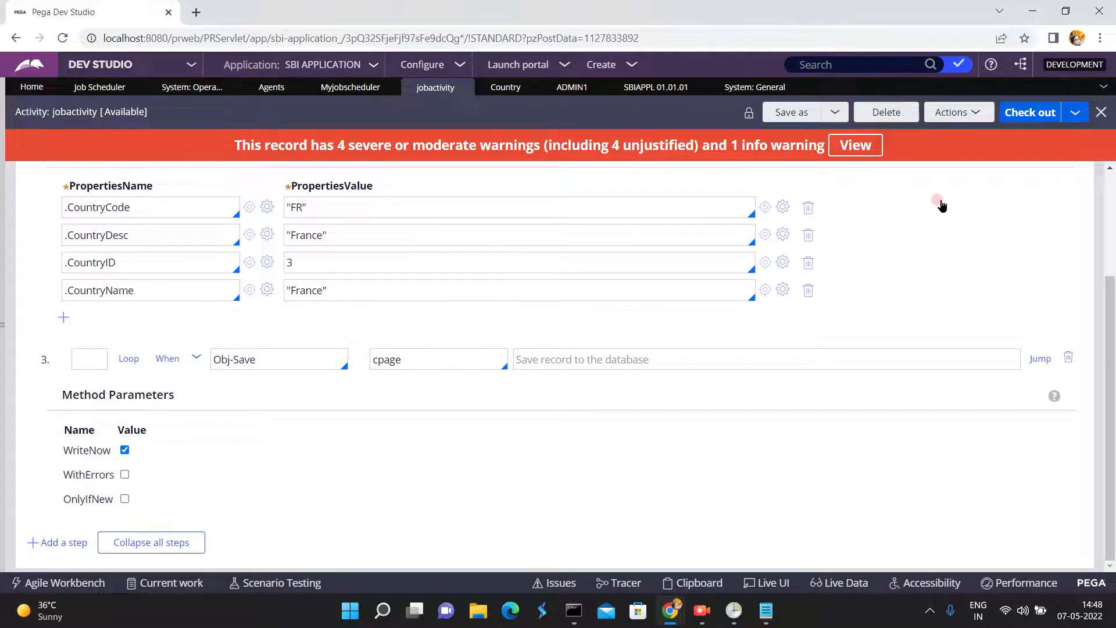
pyautogui.scroll(3, 1111, 199)
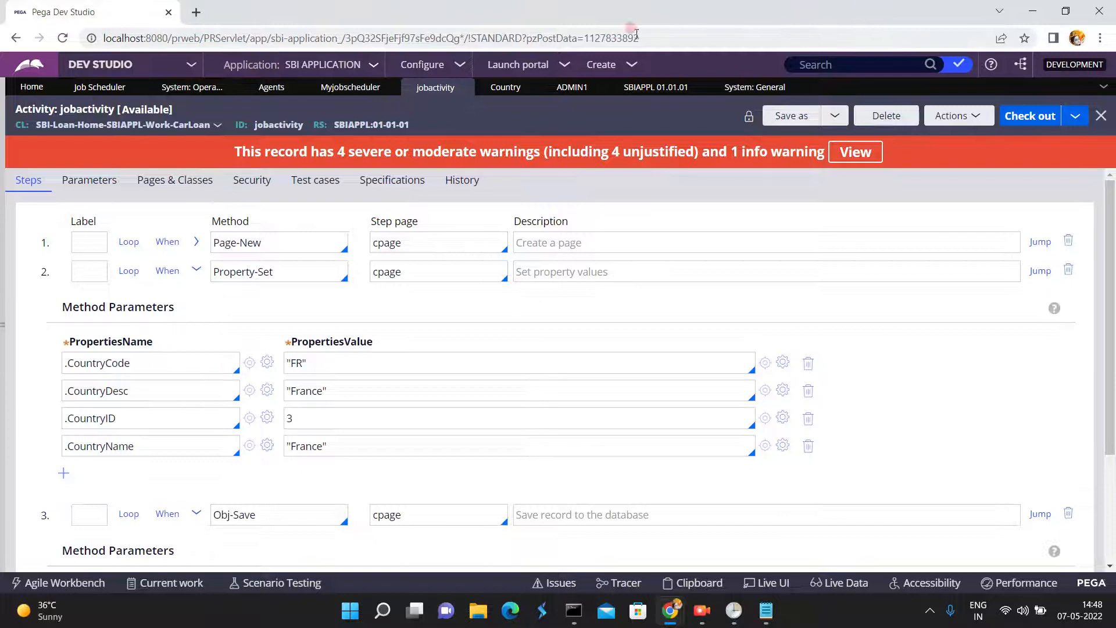
pyautogui.click(509, 90)
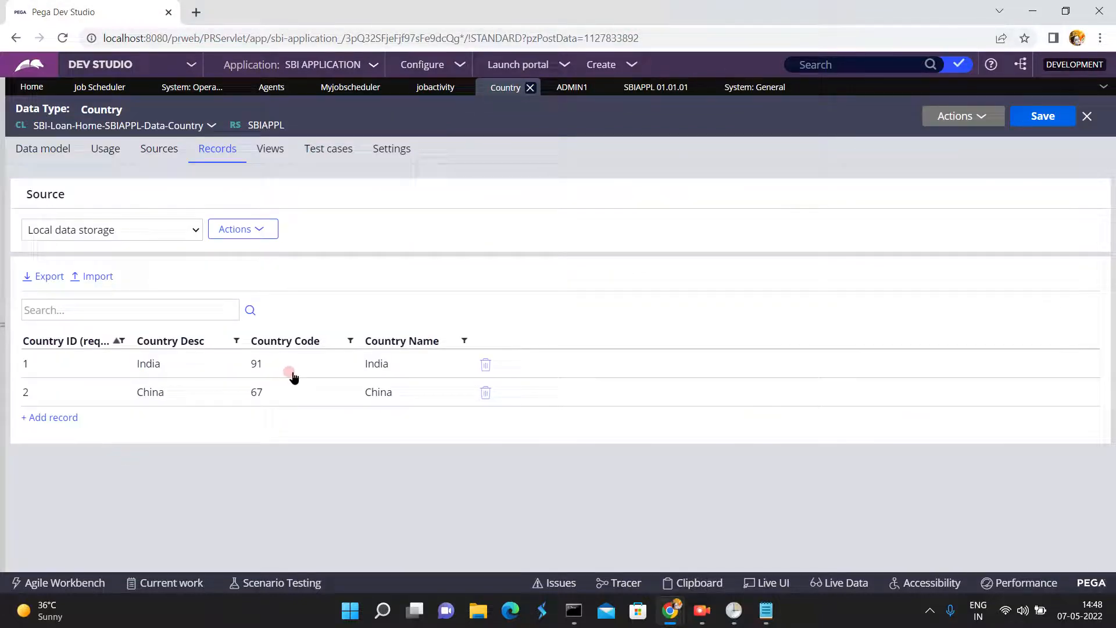
# - Check out jobactivity, set the .CountryCode value in its Property-Set step to 123, and save the activity
pyautogui.click(445, 90)
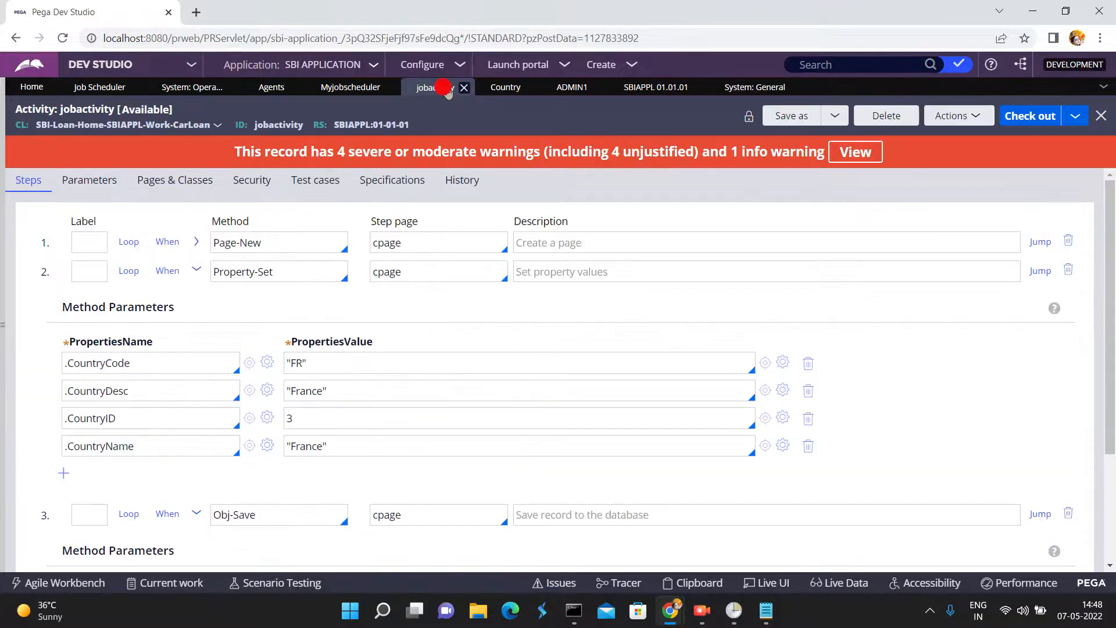
pyautogui.tripleClick(321, 362)
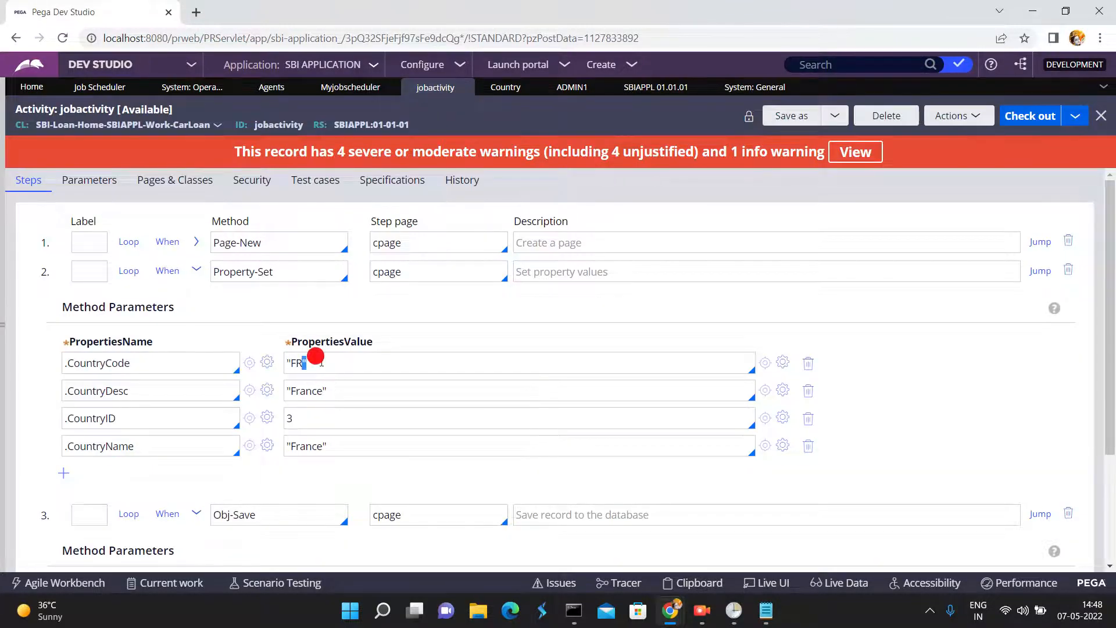
pyautogui.write('123')
pyautogui.click(1032, 116)
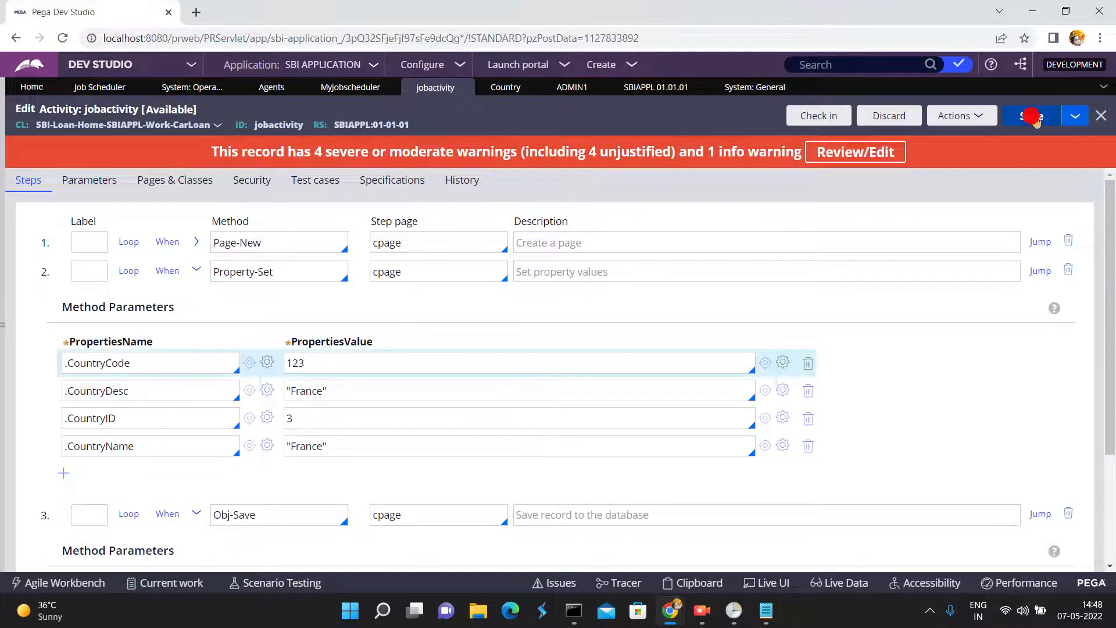
pyautogui.click(1032, 116)
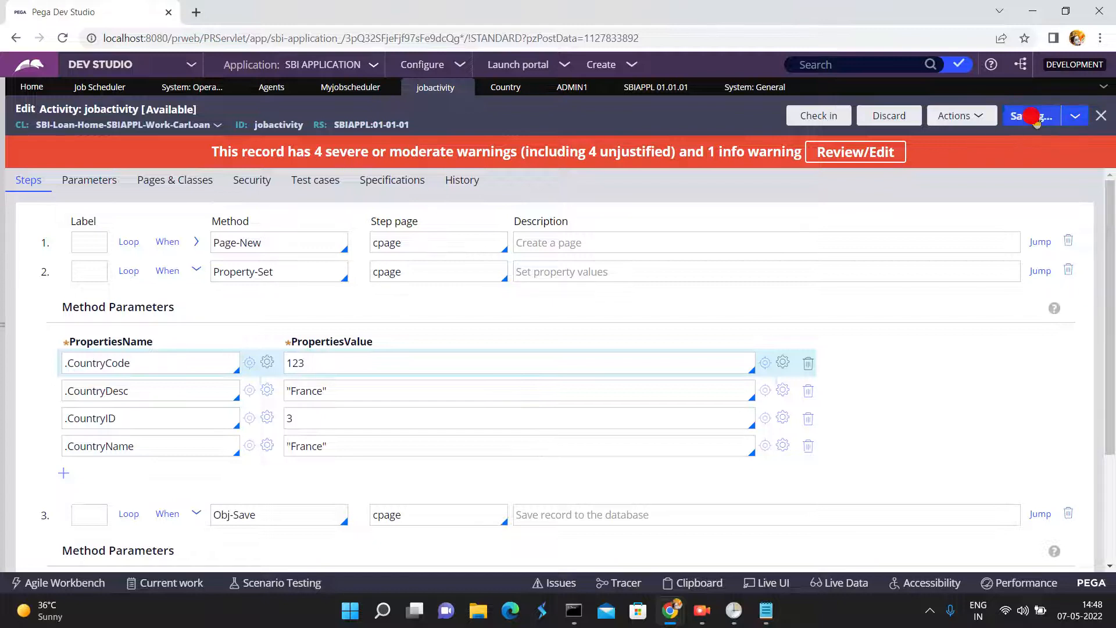
# - Start checking in jobactivity and justify the Obj-Save Write Now, Obj-Save and Cleanup Created Pages warnings with "updated"
pyautogui.click(822, 114)
pyautogui.click(666, 280)
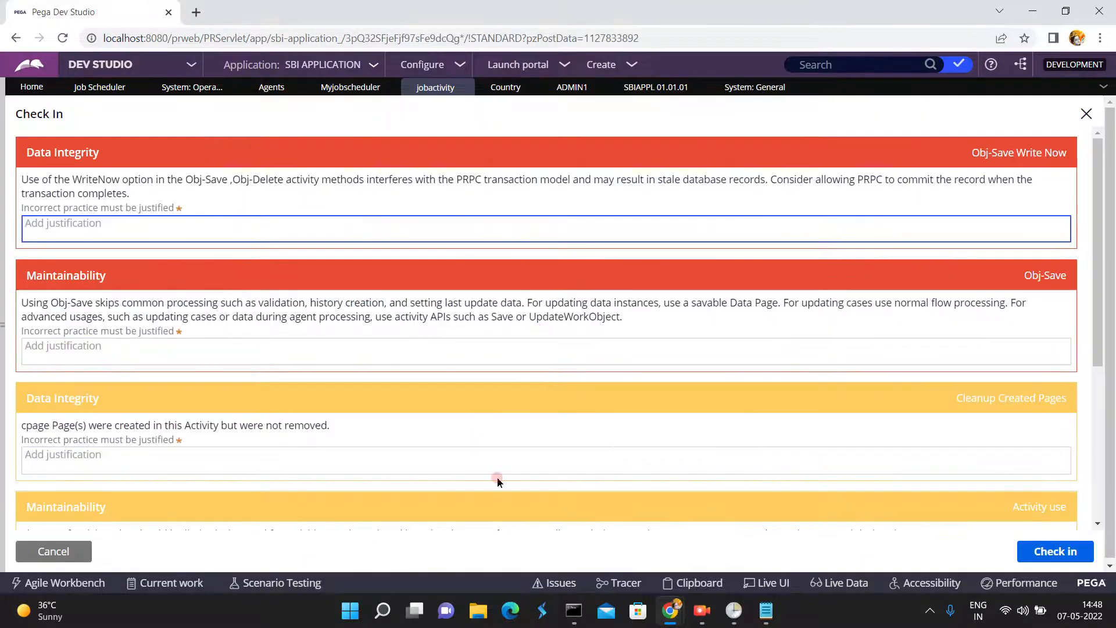
pyautogui.click(429, 224)
pyautogui.write('updated')
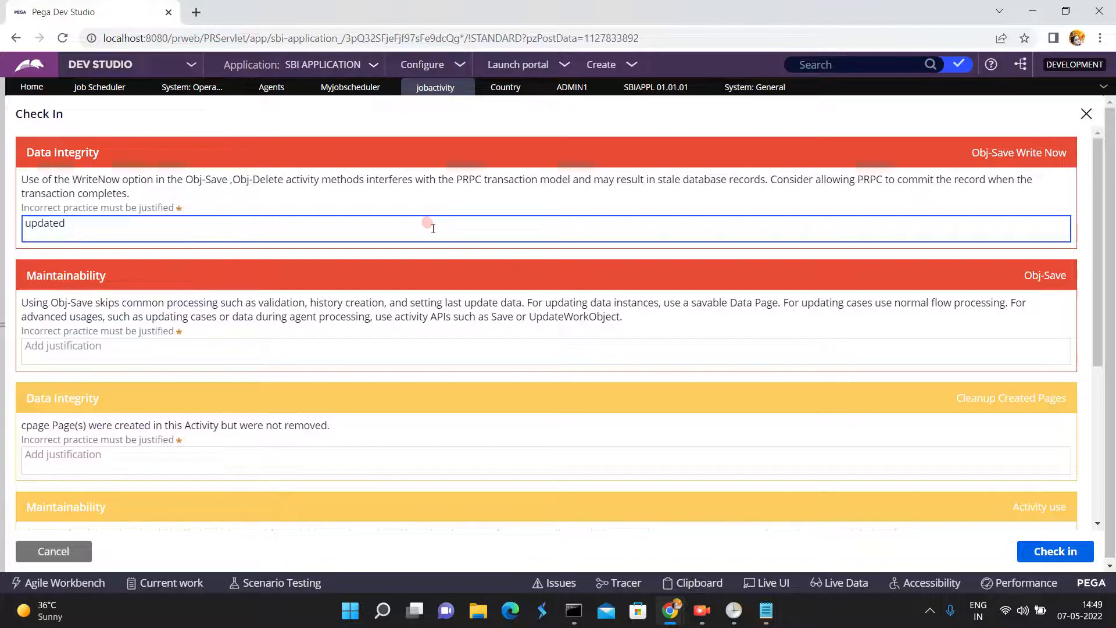
pyautogui.click(385, 346)
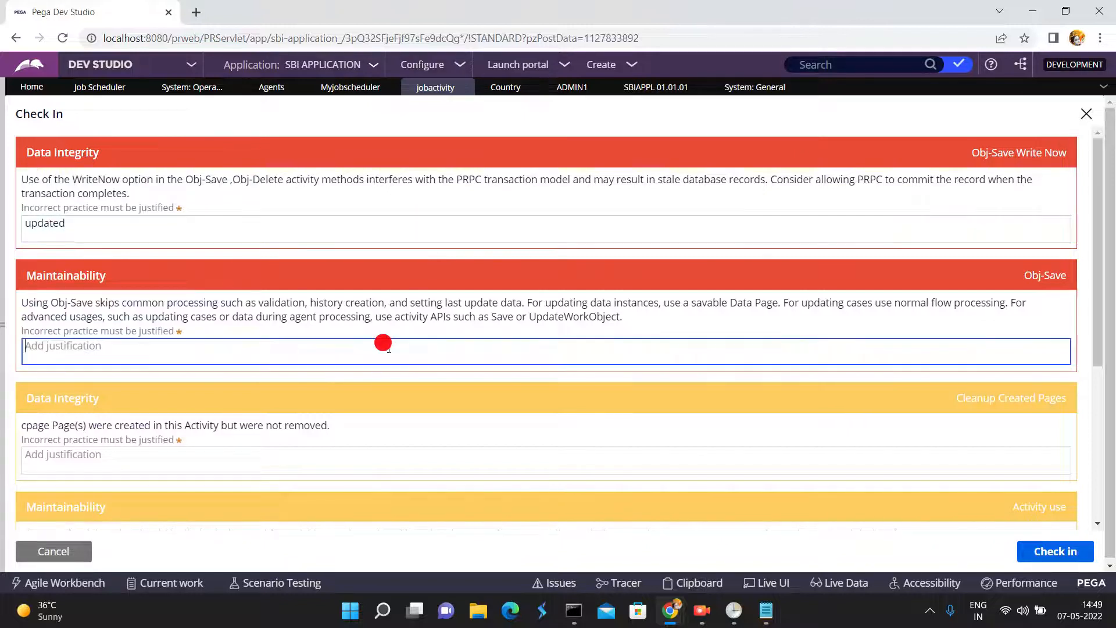
pyautogui.write('updated')
pyautogui.click(429, 465)
pyautogui.write('update')
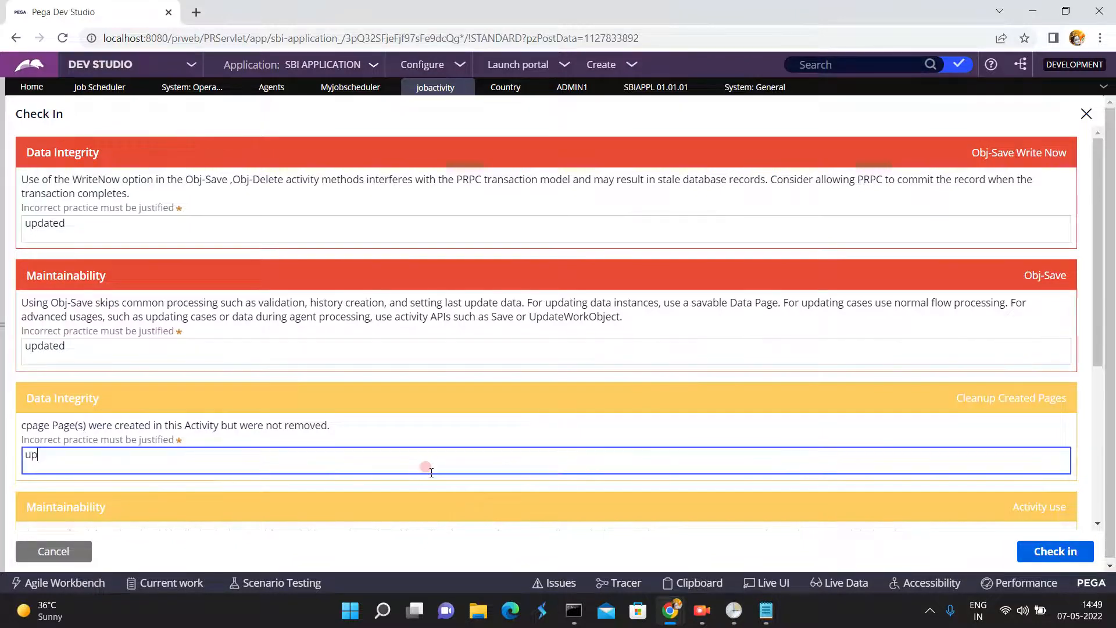
pyautogui.write('d')
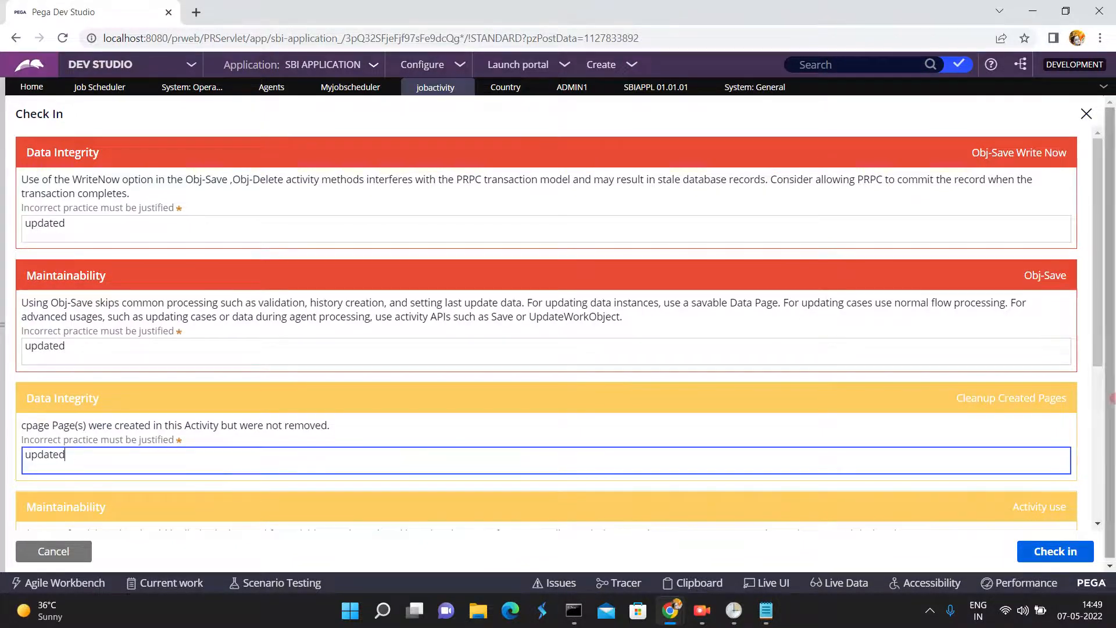
# - Enter "updated" as the check-in comment and try to check in jobactivity
pyautogui.click(1092, 422)
pyautogui.click(396, 463)
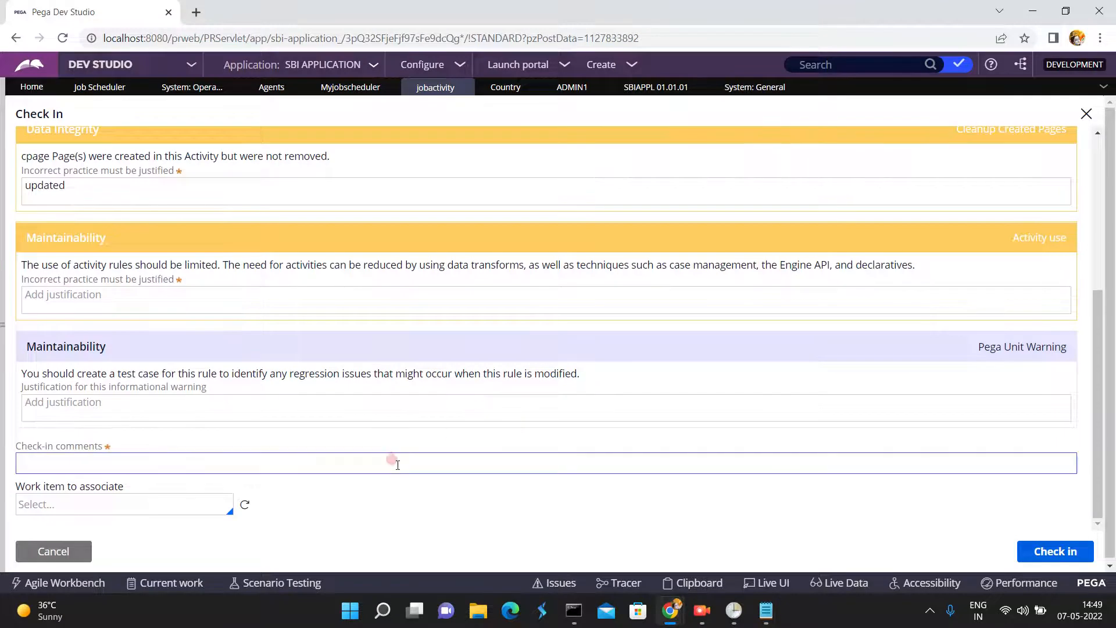
pyautogui.write('ud')
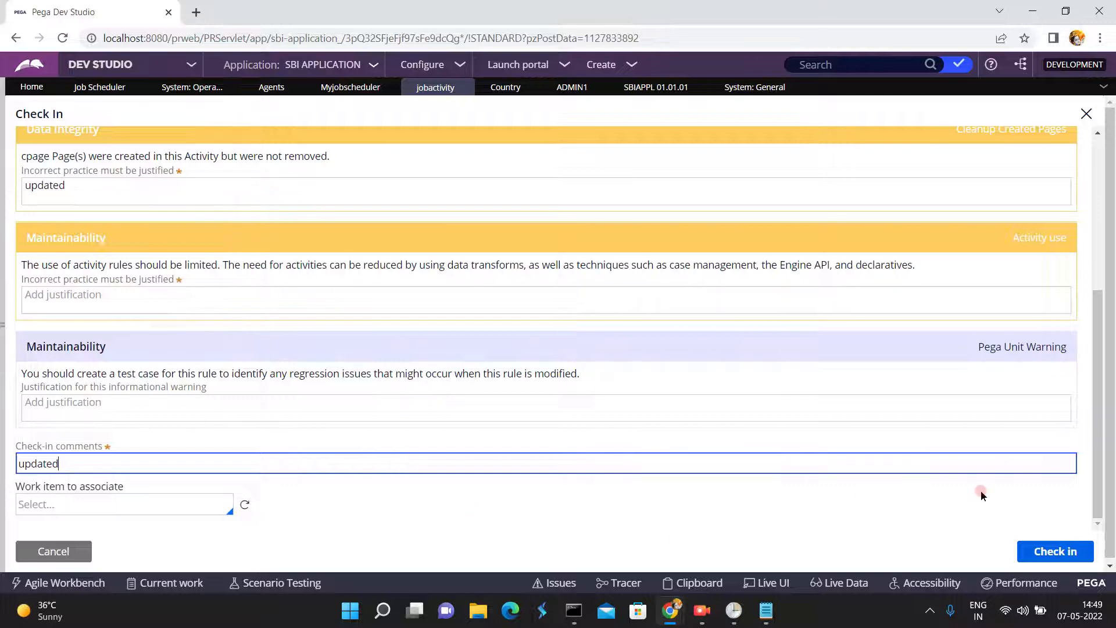
pyautogui.click(1051, 554)
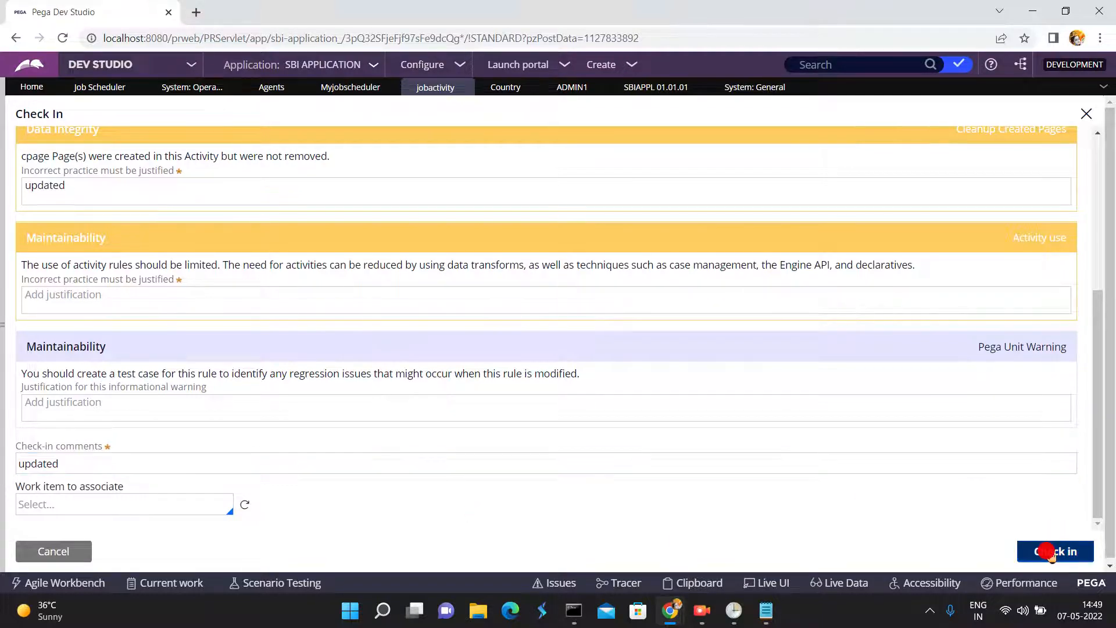
pyautogui.click(691, 125)
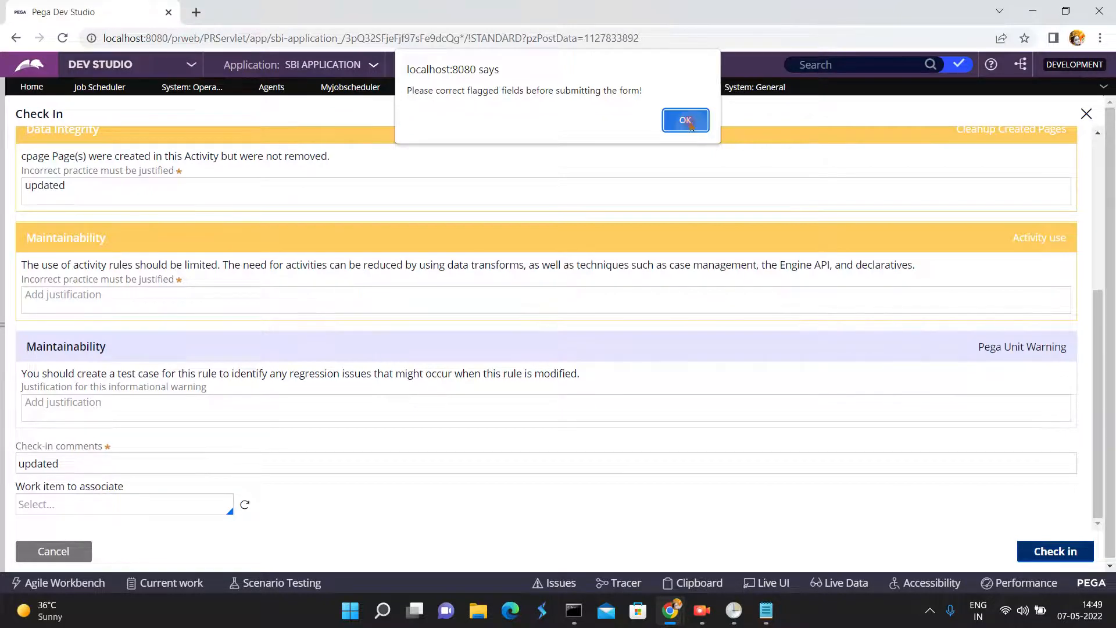
pyautogui.click(687, 121)
# - Add a justification for the Activity use warning and check in jobactivity
pyautogui.click(267, 299)
pyautogui.write('updaed')
pyautogui.click(1057, 553)
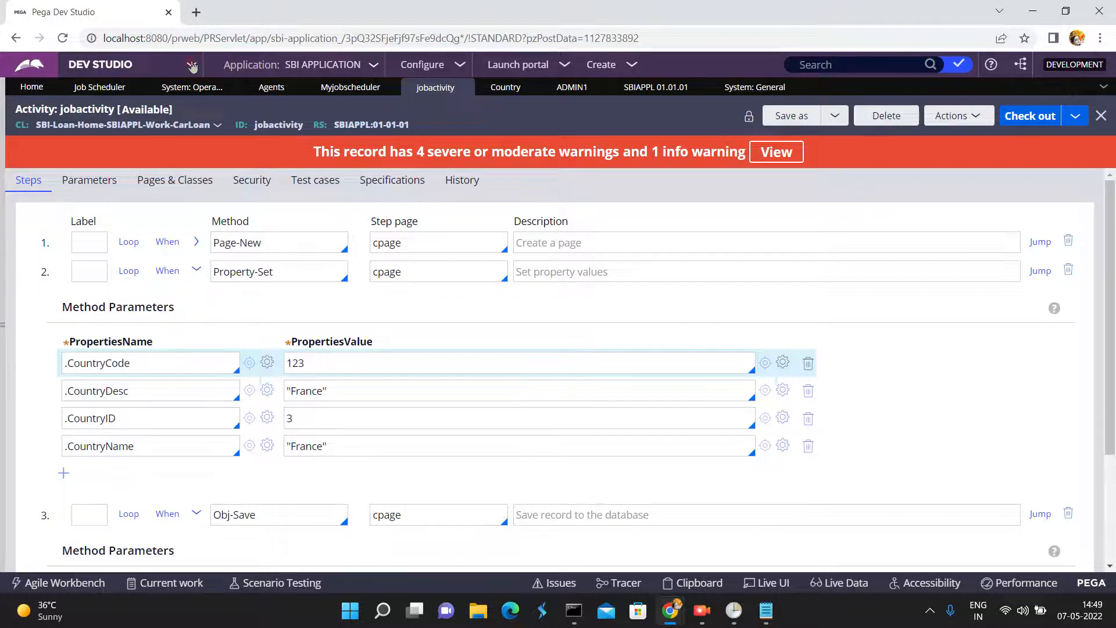
# - Switch to Admin Studio, refresh the Jobs list, and review Myjobscheduler's execution history for its latest run
pyautogui.click(154, 67)
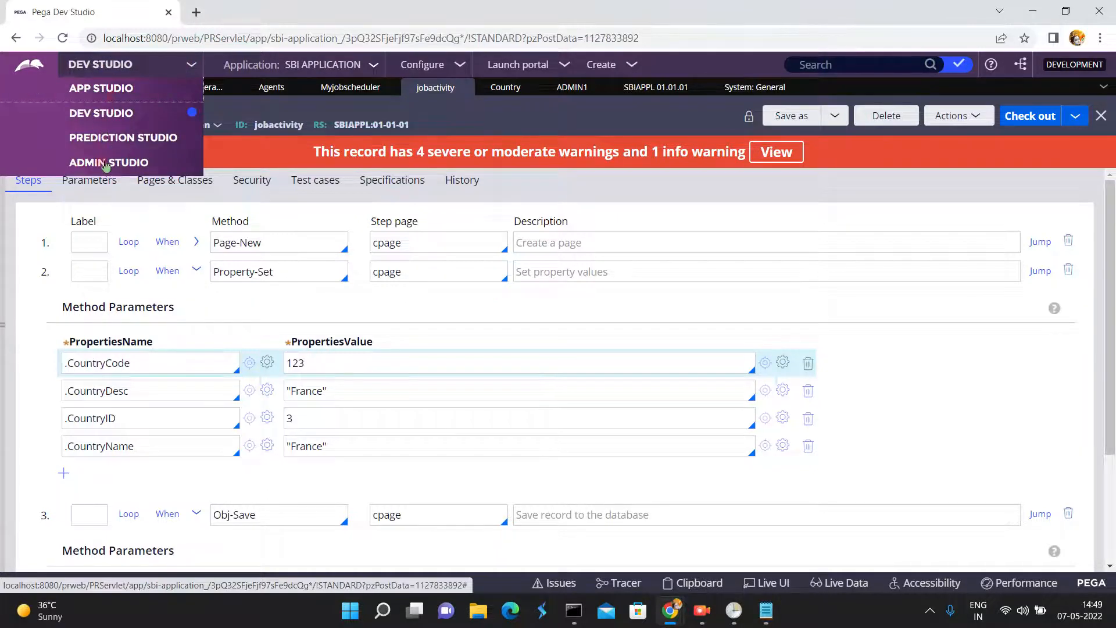
pyautogui.click(105, 164)
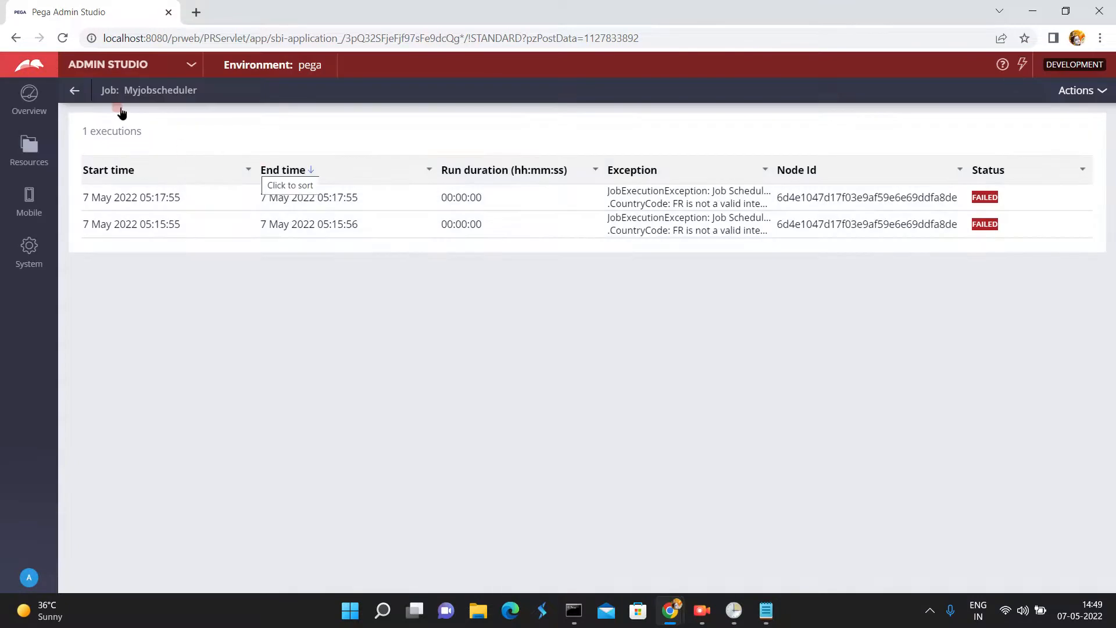
pyautogui.click(75, 90)
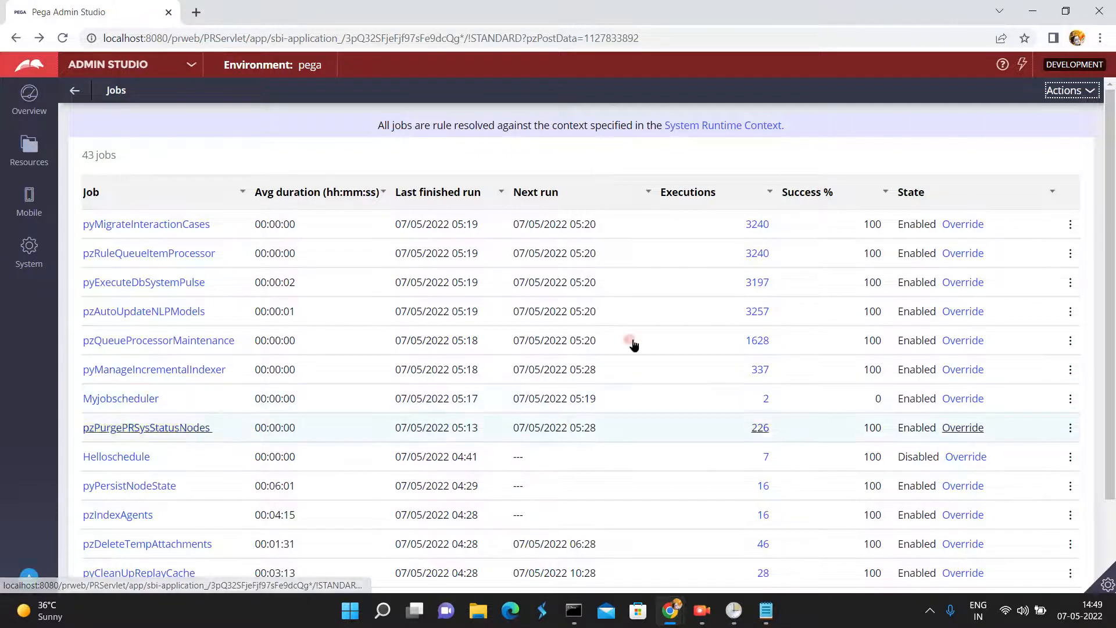
pyautogui.click(1063, 91)
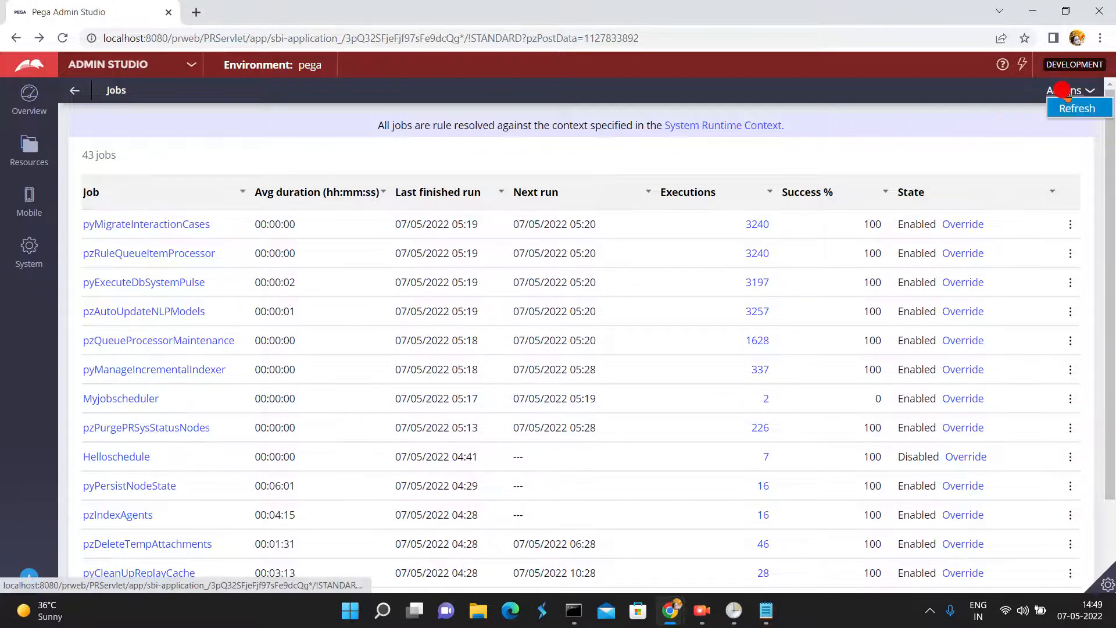
pyautogui.click(1055, 108)
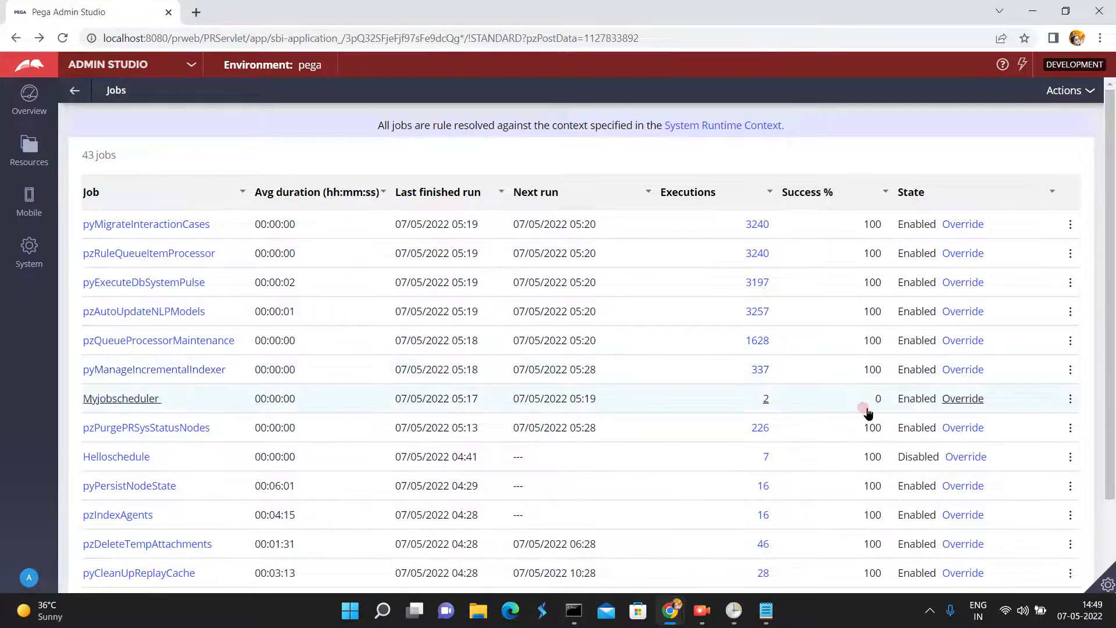
pyautogui.click(765, 401)
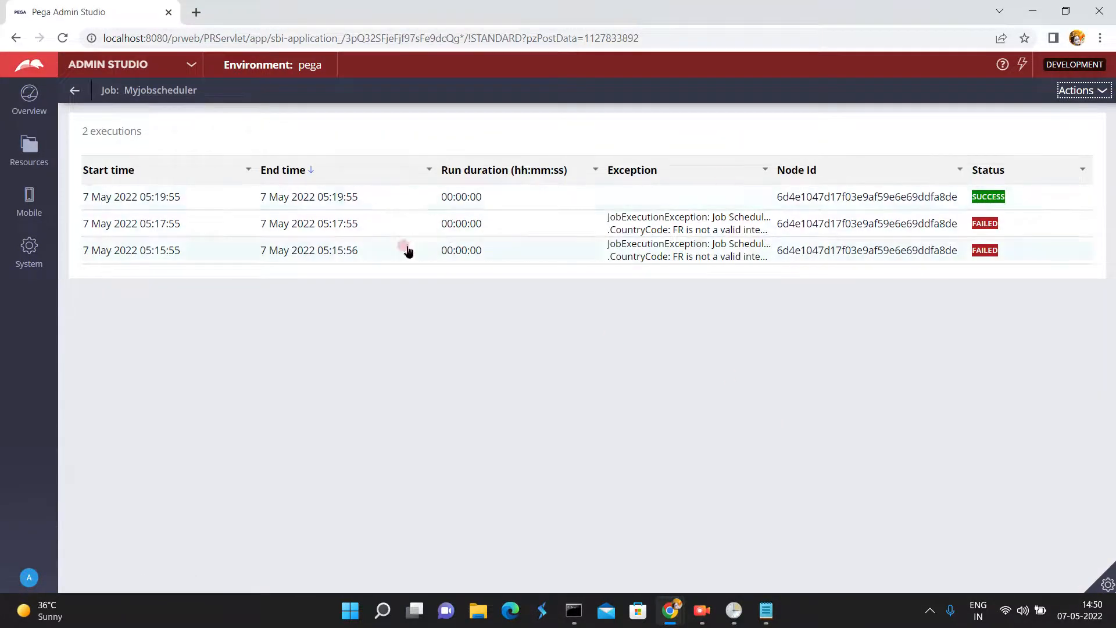
# - Return to the Jobs list, open the trace options for Myjobscheduler, and choose to trace a specific node
pyautogui.click(74, 91)
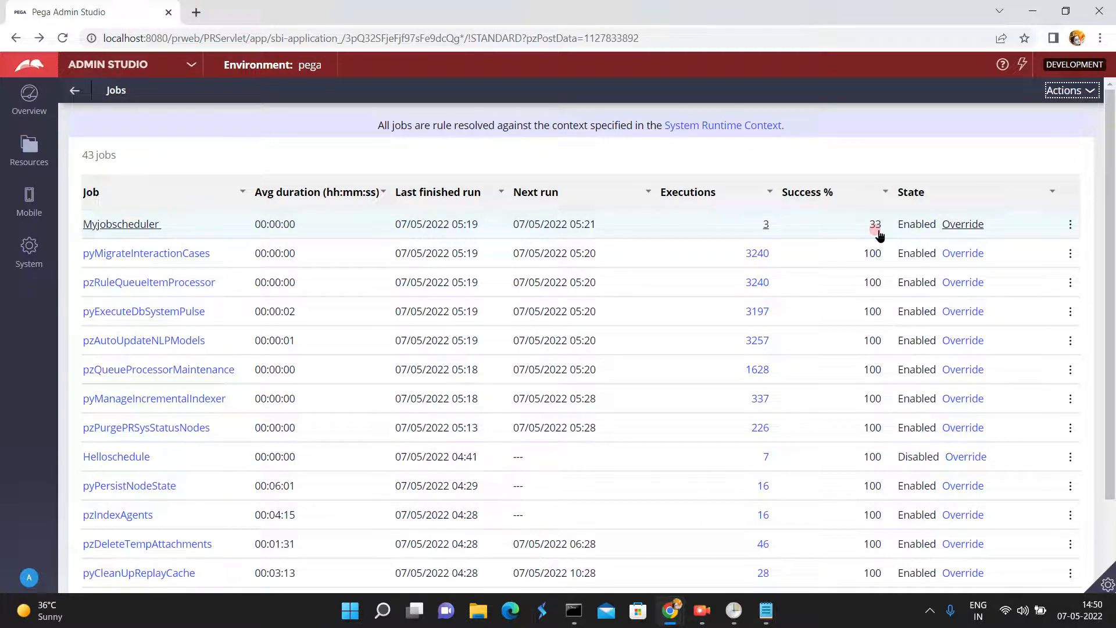
pyautogui.click(1071, 226)
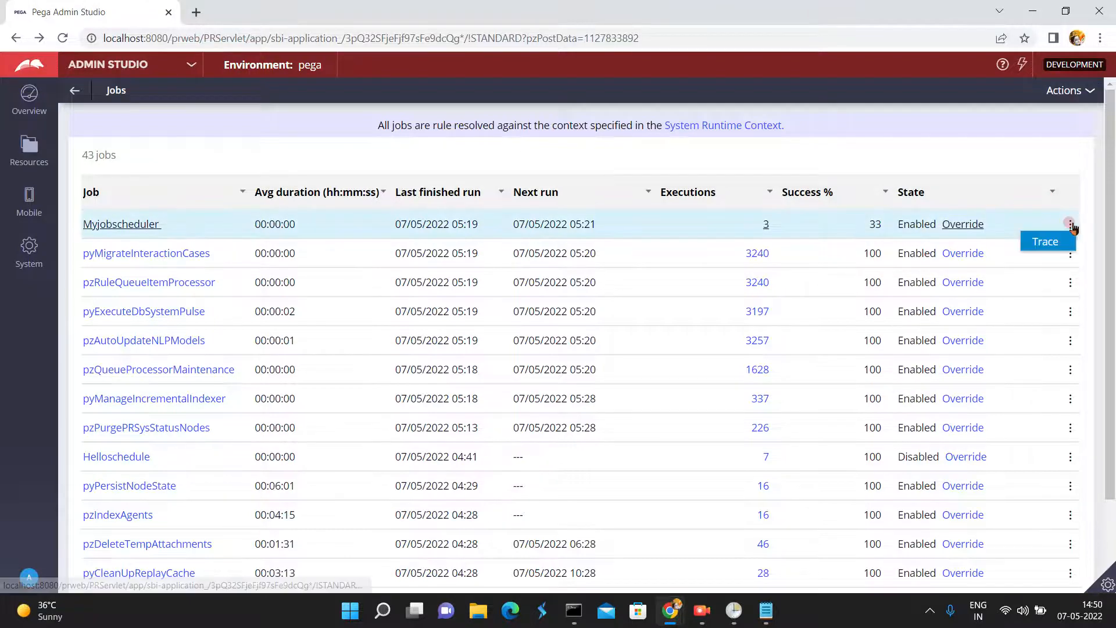
pyautogui.click(1050, 243)
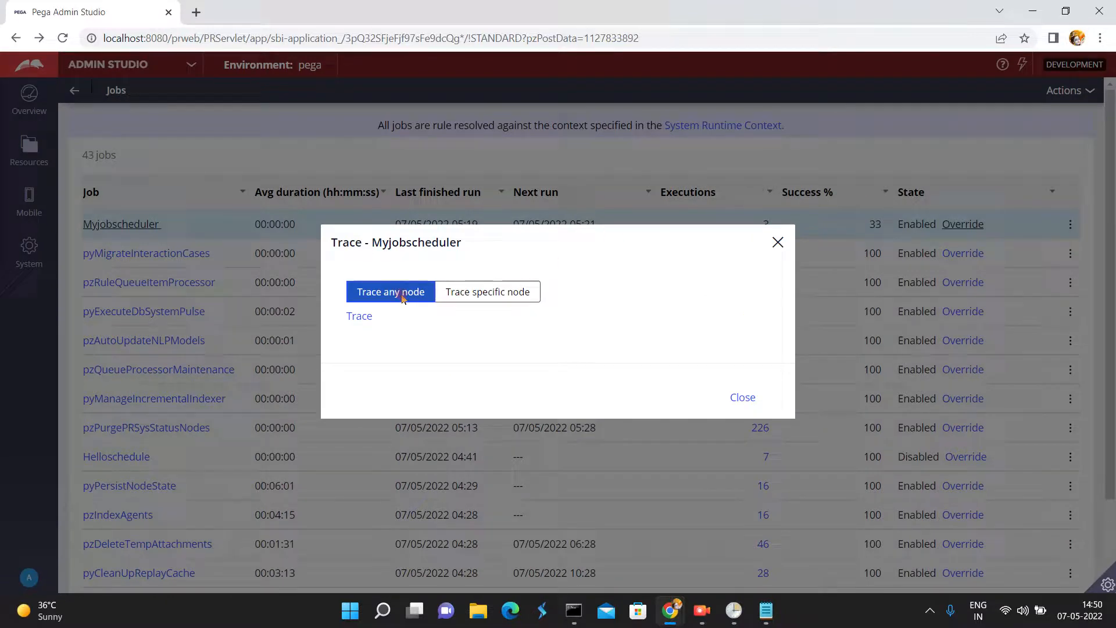
pyautogui.click(458, 295)
pyautogui.click(464, 293)
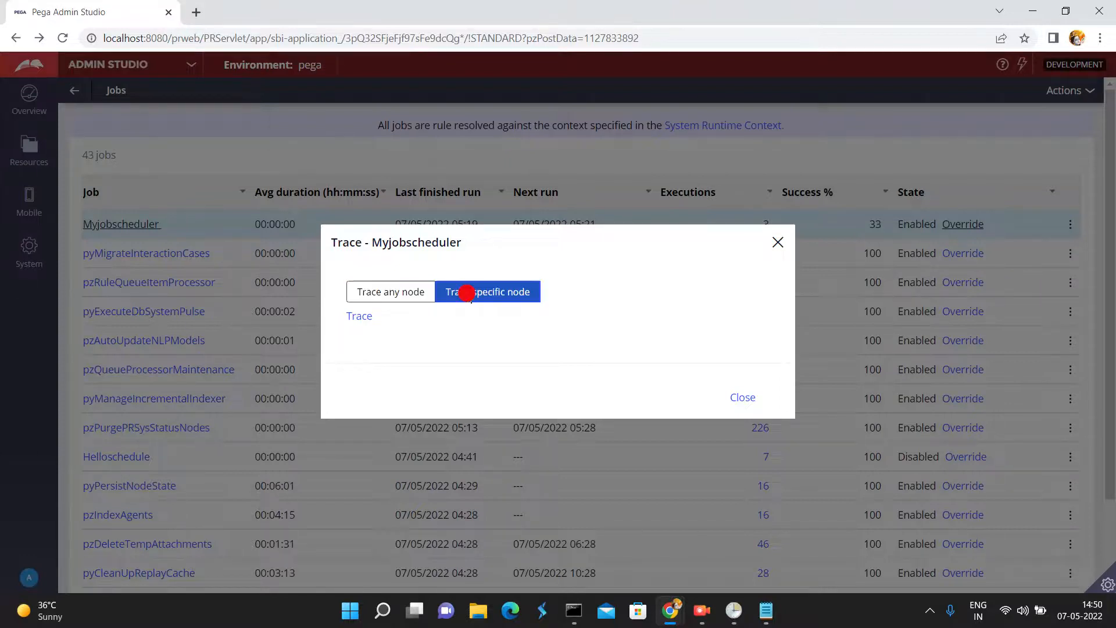
# - Trace Myjobscheduler on any node, review the captured activity events, and close the tracer and trace options
pyautogui.click(303, 279)
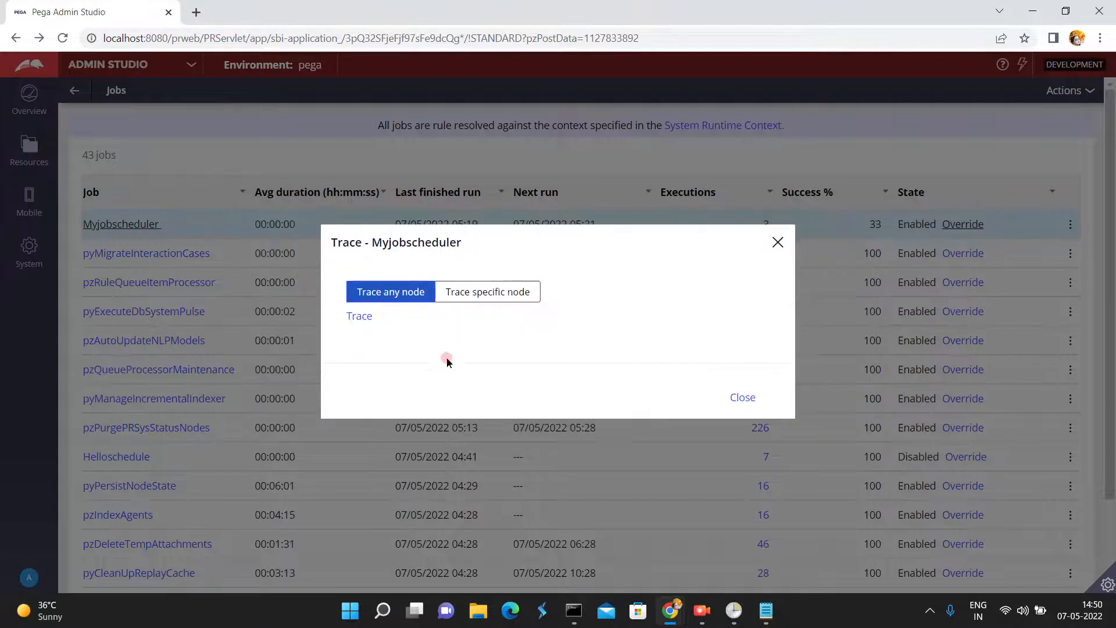
pyautogui.click(359, 317)
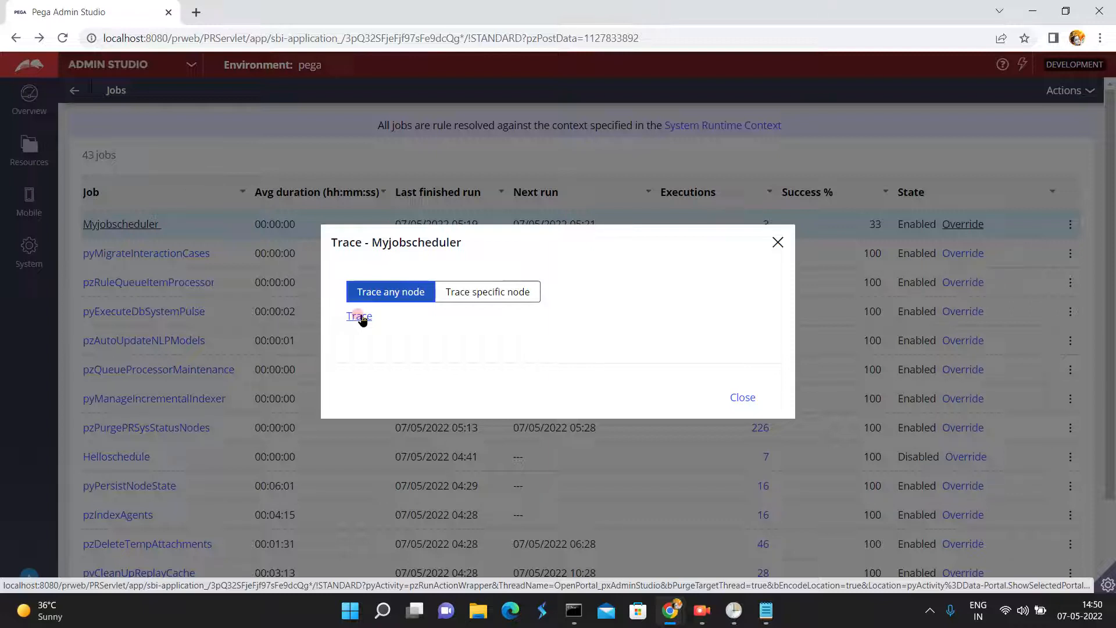
pyautogui.click(359, 316)
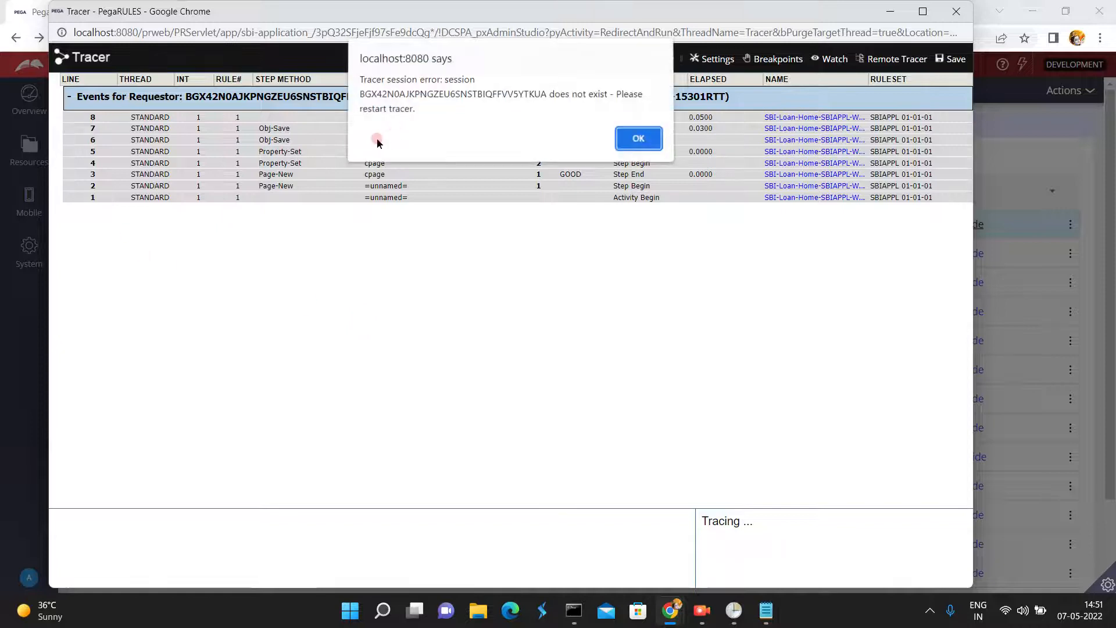
pyautogui.click(635, 143)
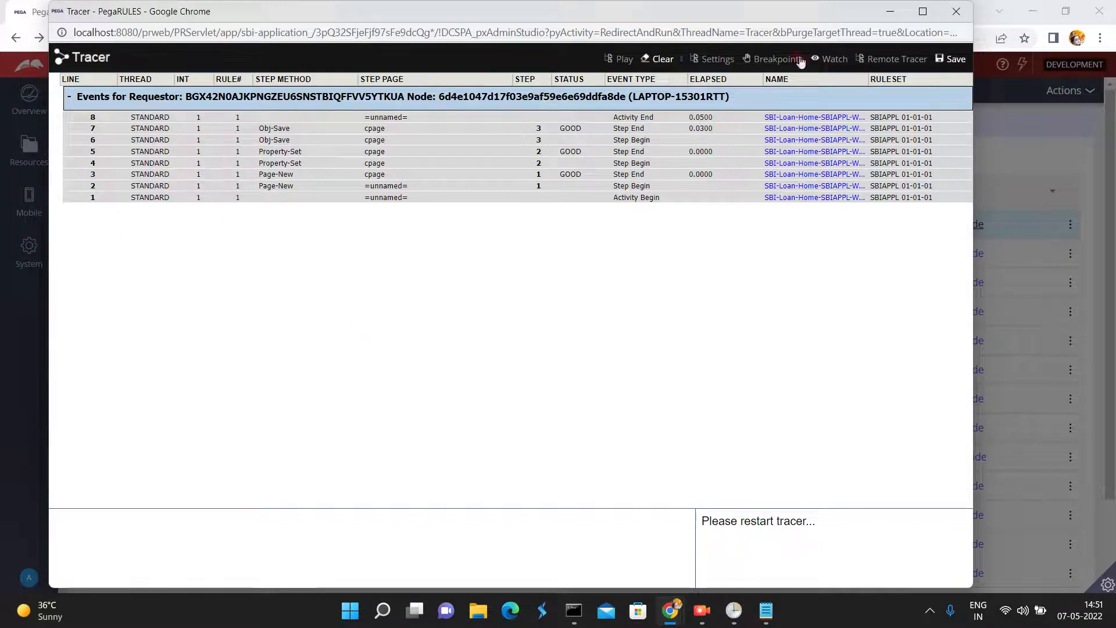
pyautogui.click(956, 13)
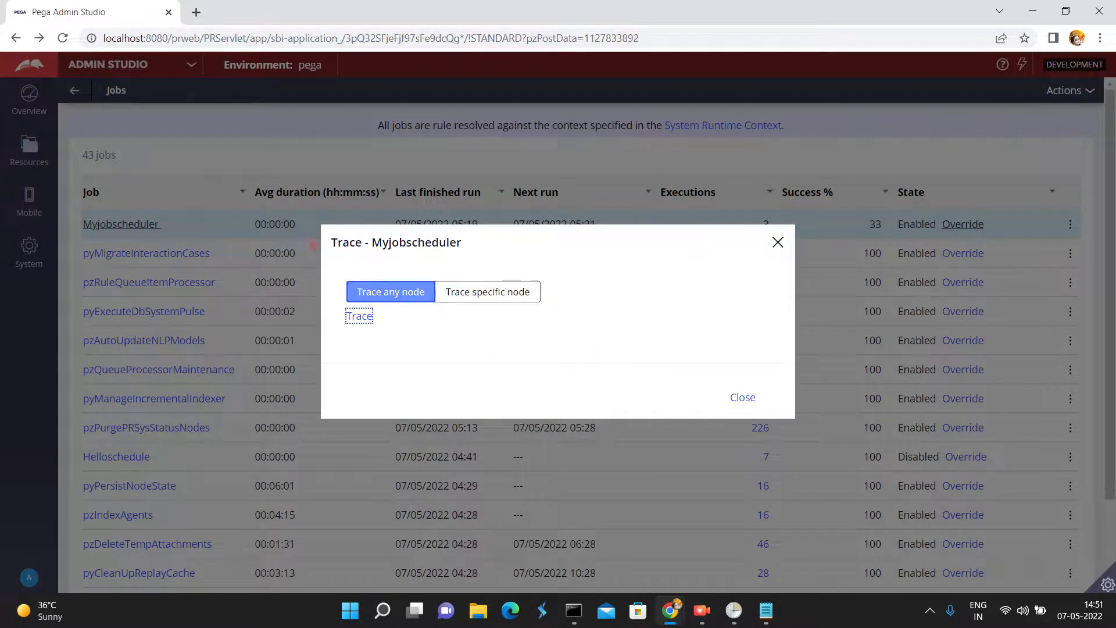
pyautogui.click(743, 399)
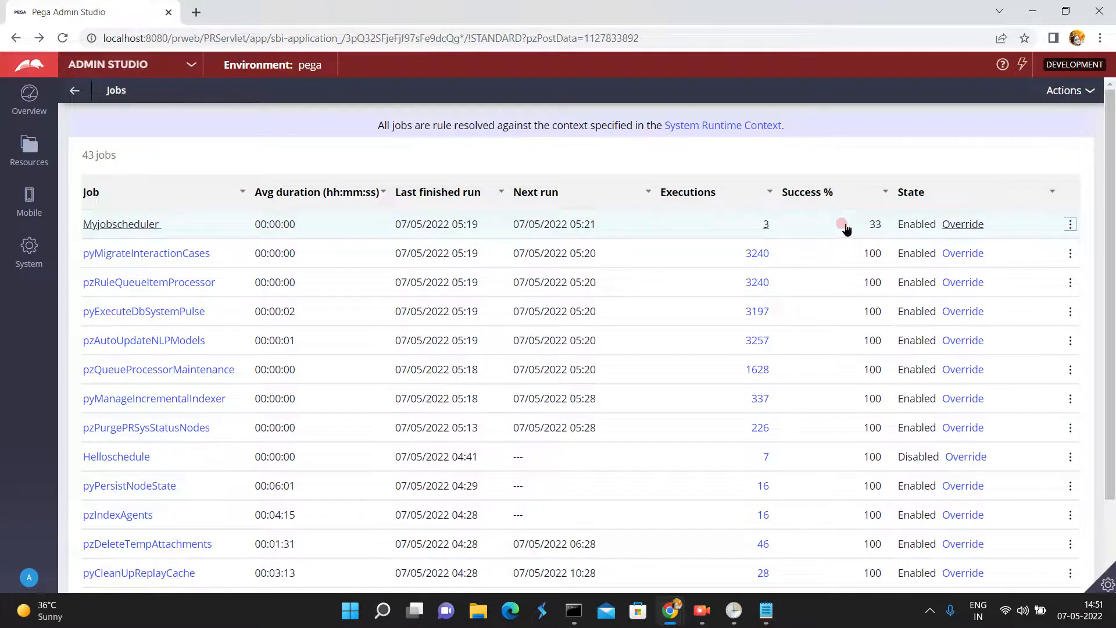
# - Refresh the Jobs list, review Myjobscheduler's refreshed execution history, and return to the list
pyautogui.click(1068, 90)
pyautogui.click(1069, 108)
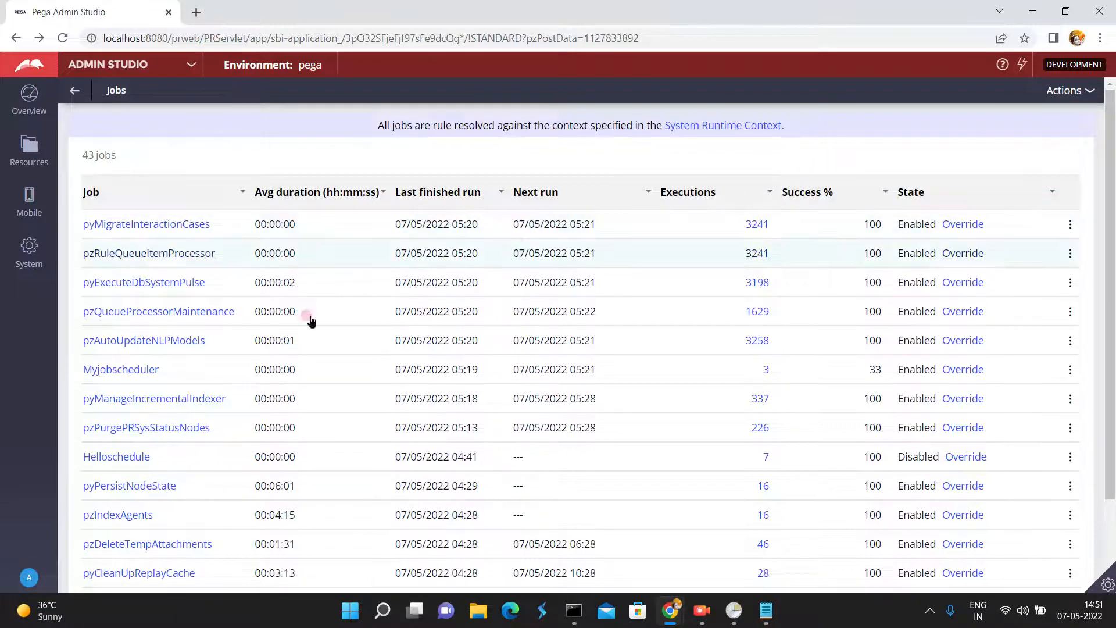
pyautogui.click(759, 370)
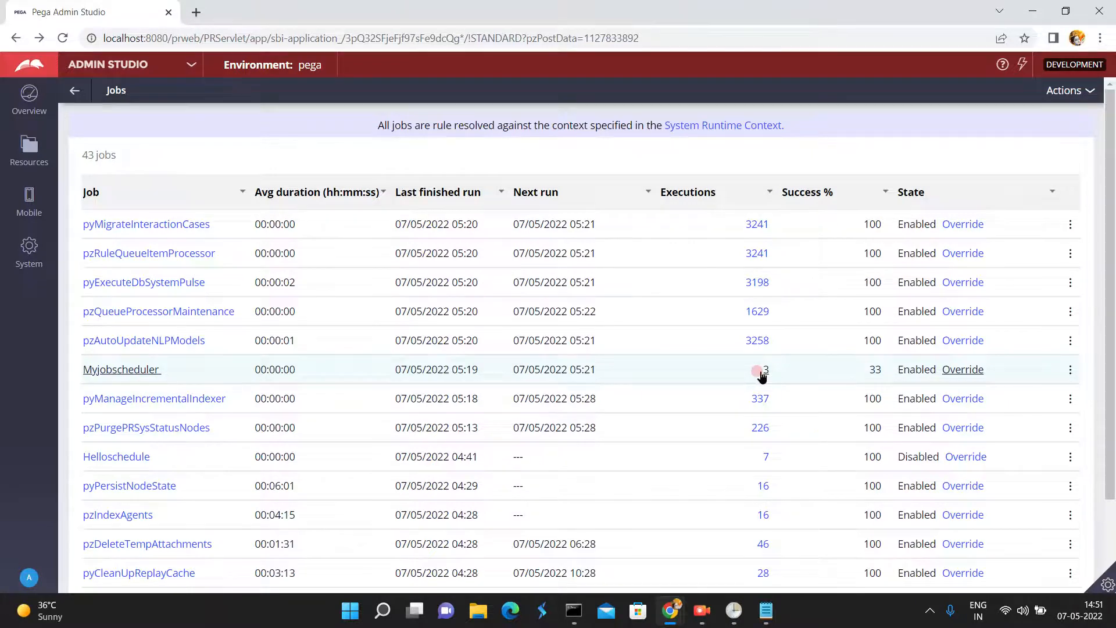
pyautogui.click(760, 372)
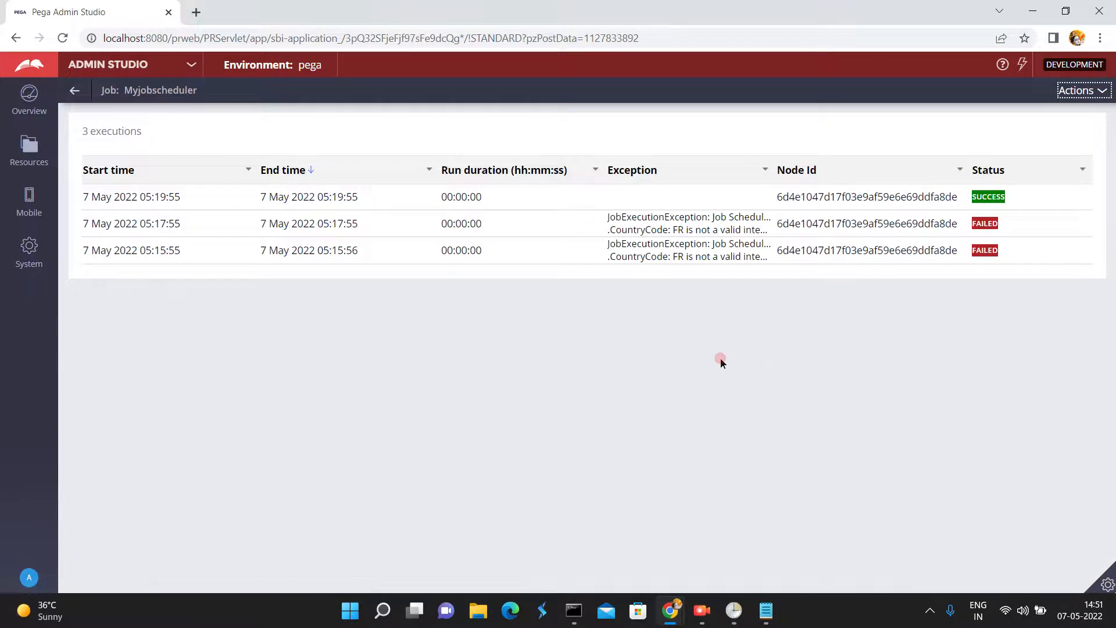
pyautogui.click(1085, 92)
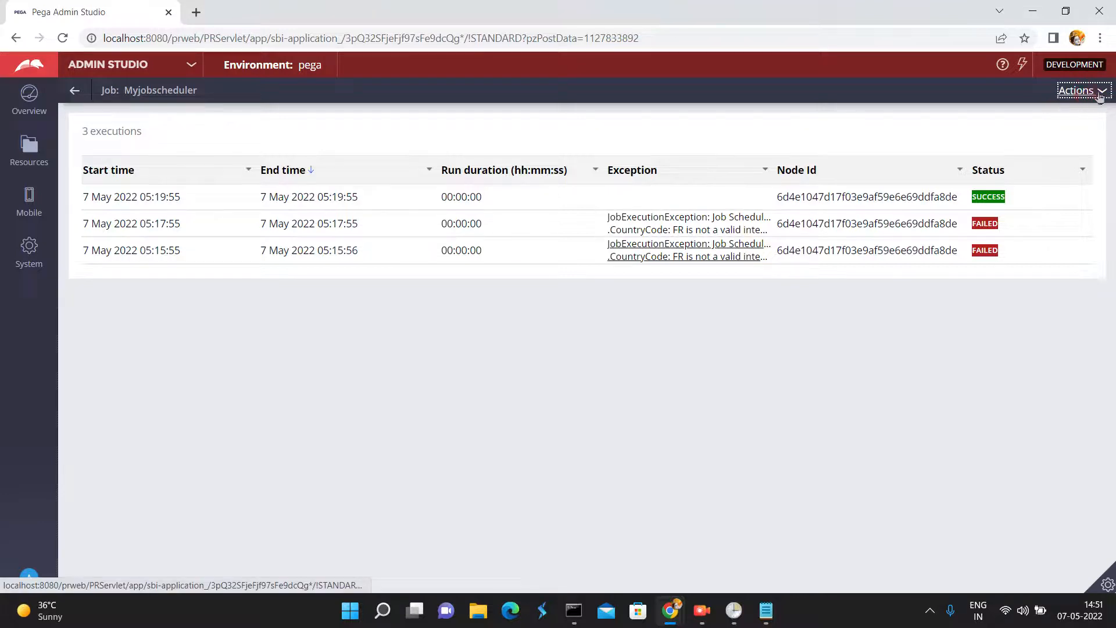
pyautogui.click(1095, 91)
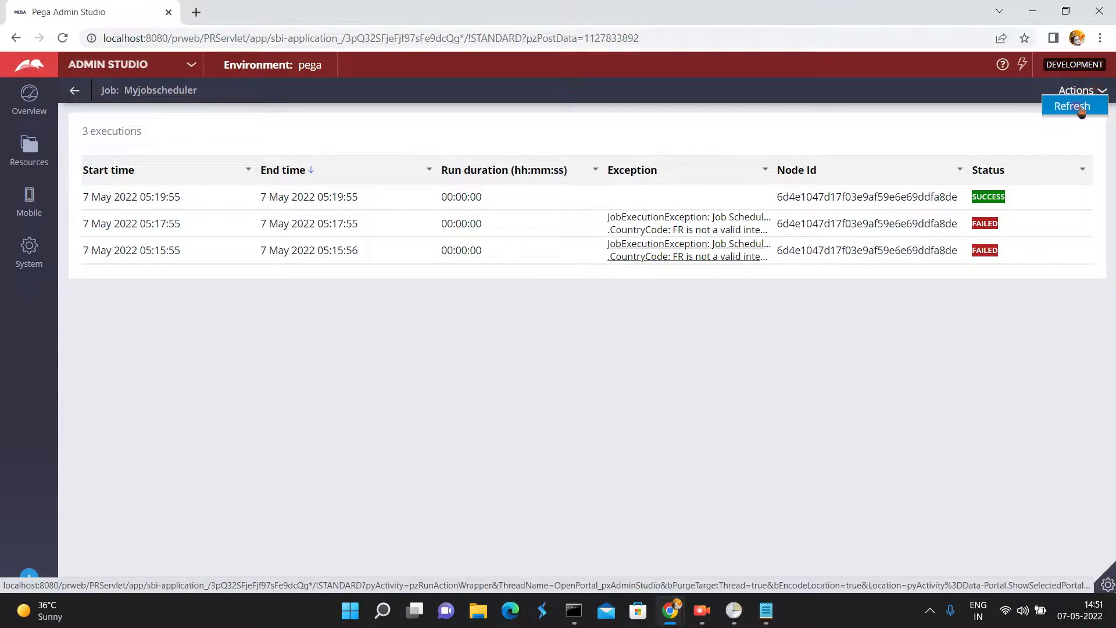
pyautogui.click(1080, 108)
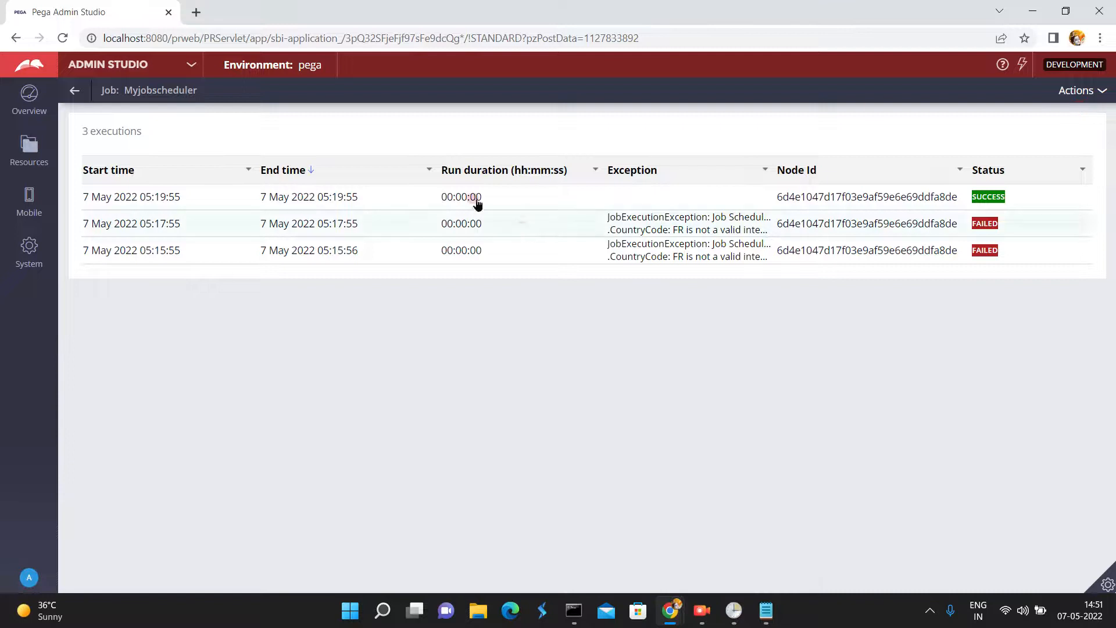
pyautogui.click(75, 91)
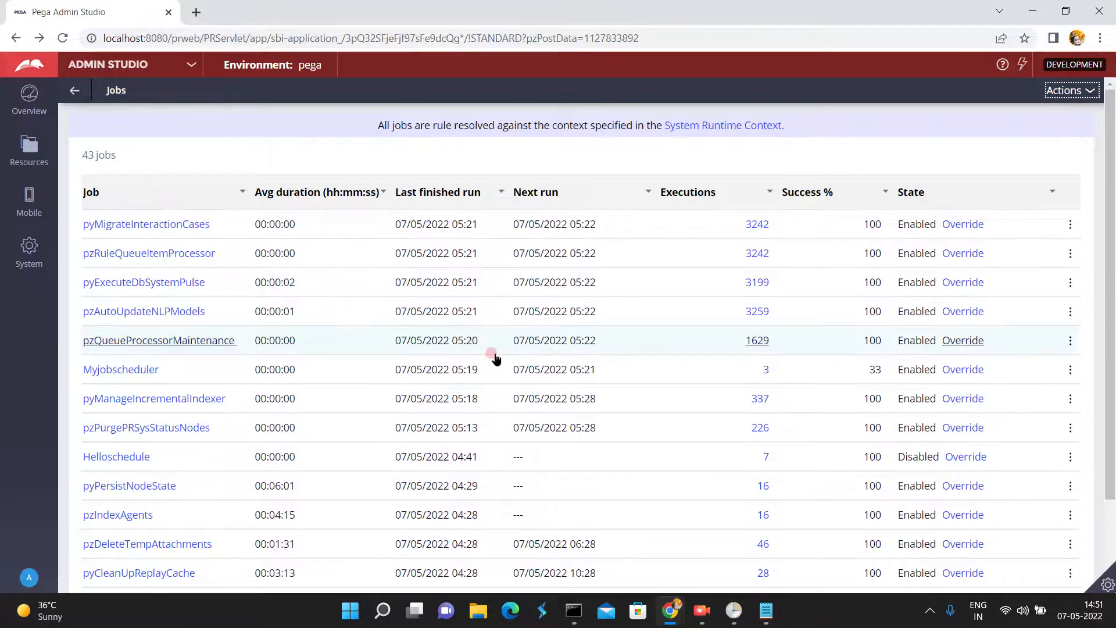
# - Switch to Dev Studio and refresh the Country data type to check its records for the France entry
pyautogui.click(192, 65)
pyautogui.click(93, 115)
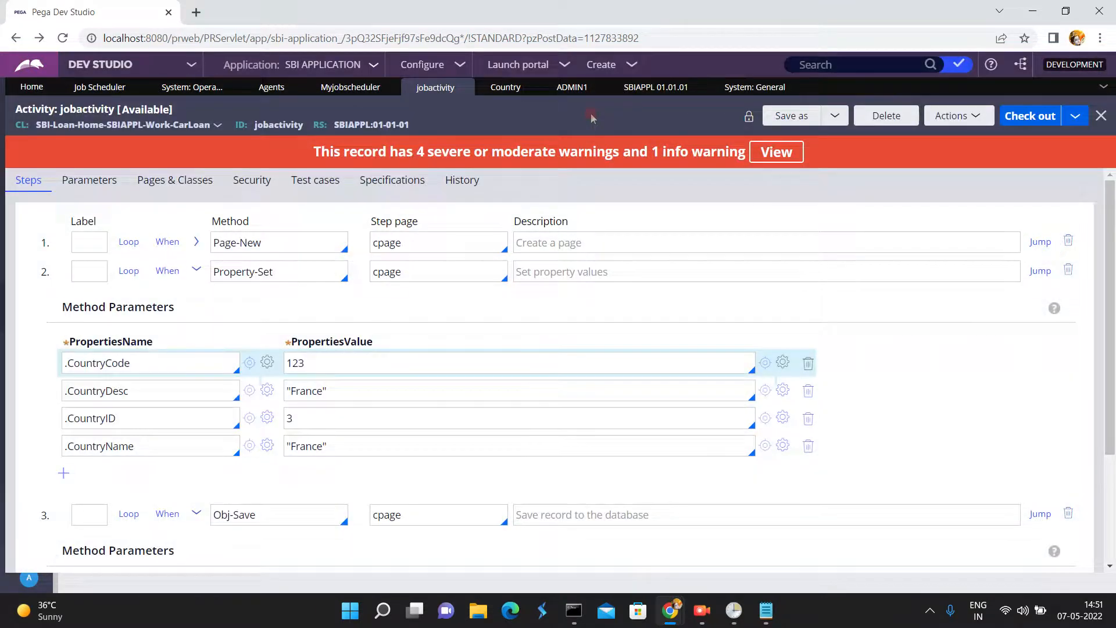
pyautogui.click(504, 92)
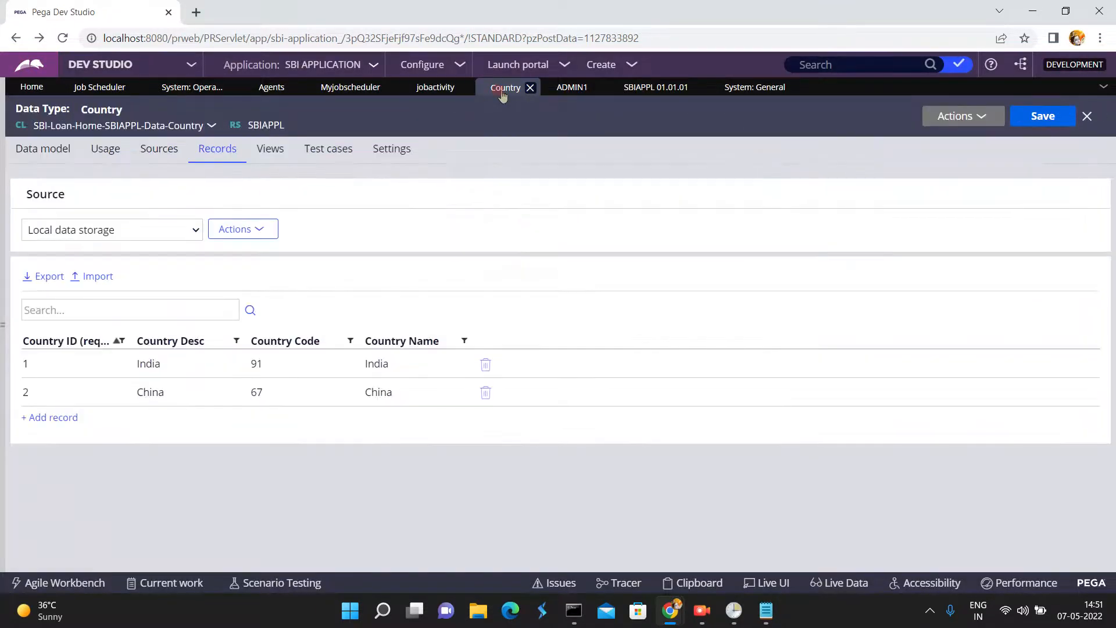
pyautogui.click(964, 127)
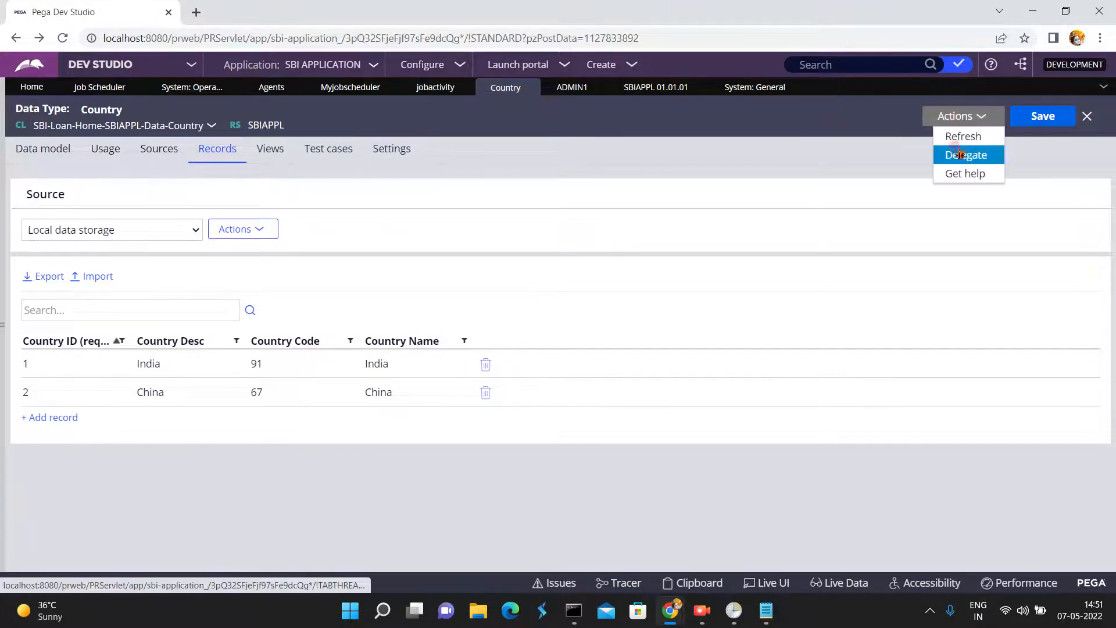
pyautogui.click(956, 139)
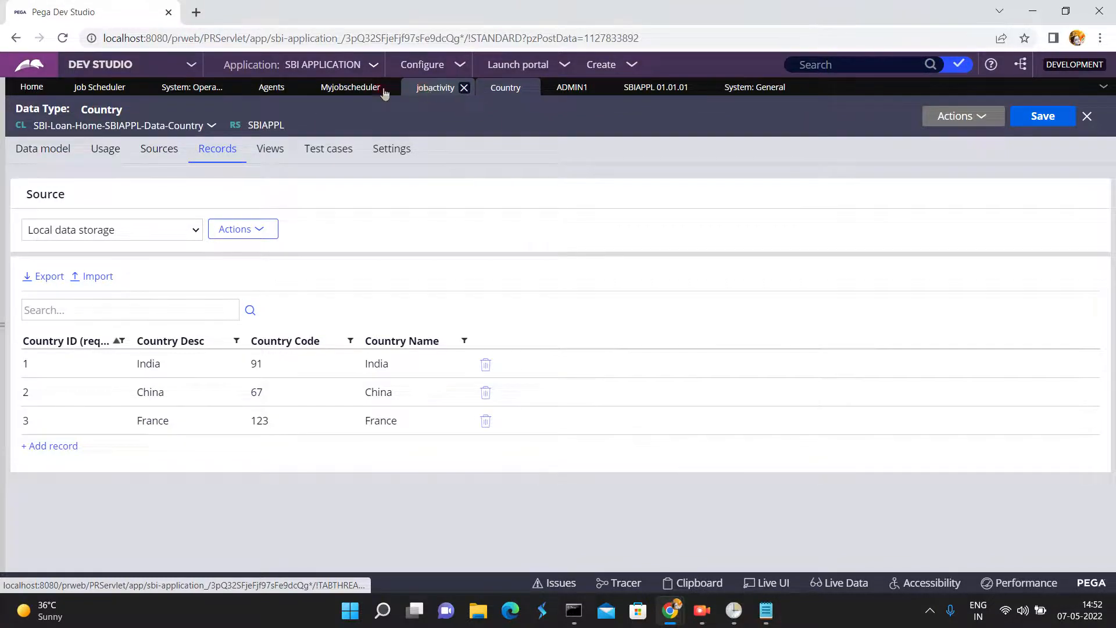
# - Check out the myjobscheduler rule, disable the job scheduler, and save the rule
pyautogui.click(363, 87)
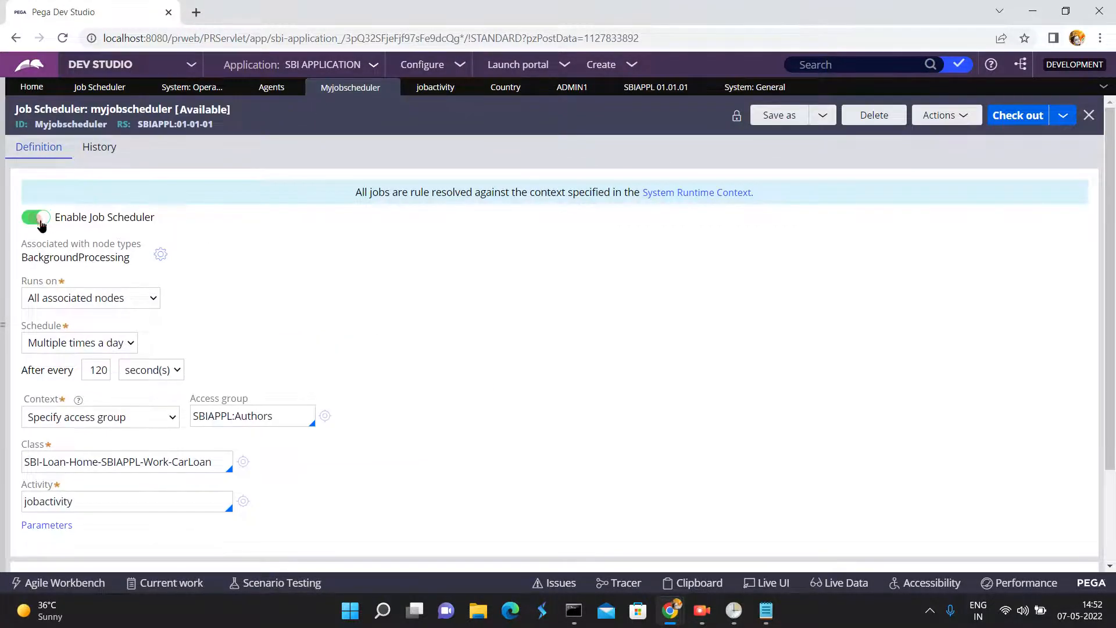
pyautogui.click(1011, 114)
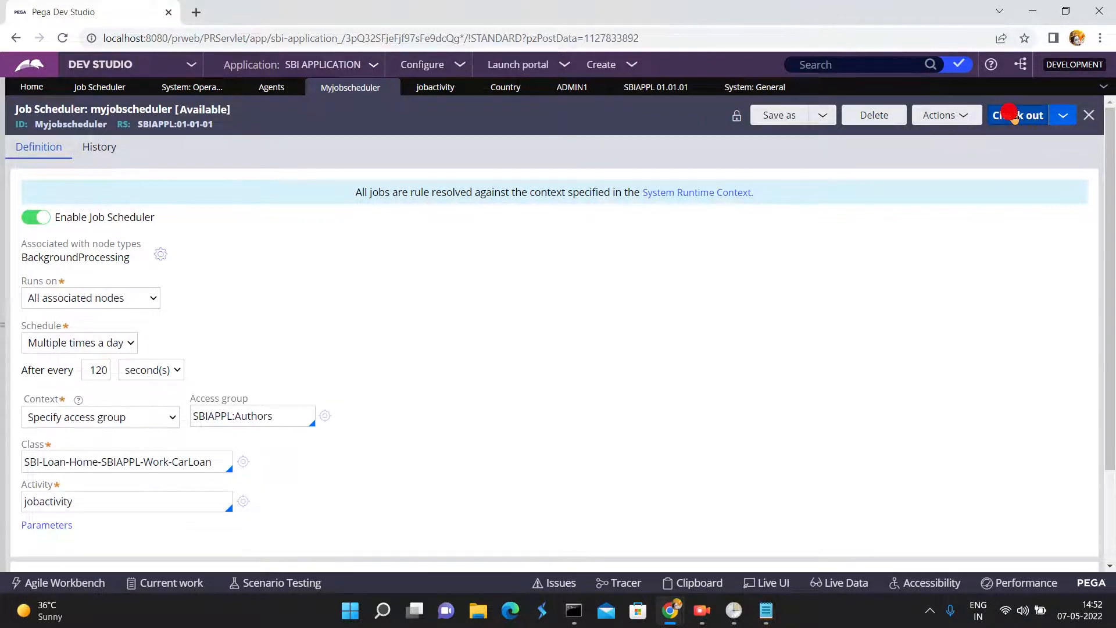
pyautogui.click(34, 219)
pyautogui.click(1011, 116)
# - Check in myjobscheduler with the check-in comment "update"
pyautogui.click(818, 118)
pyautogui.click(818, 119)
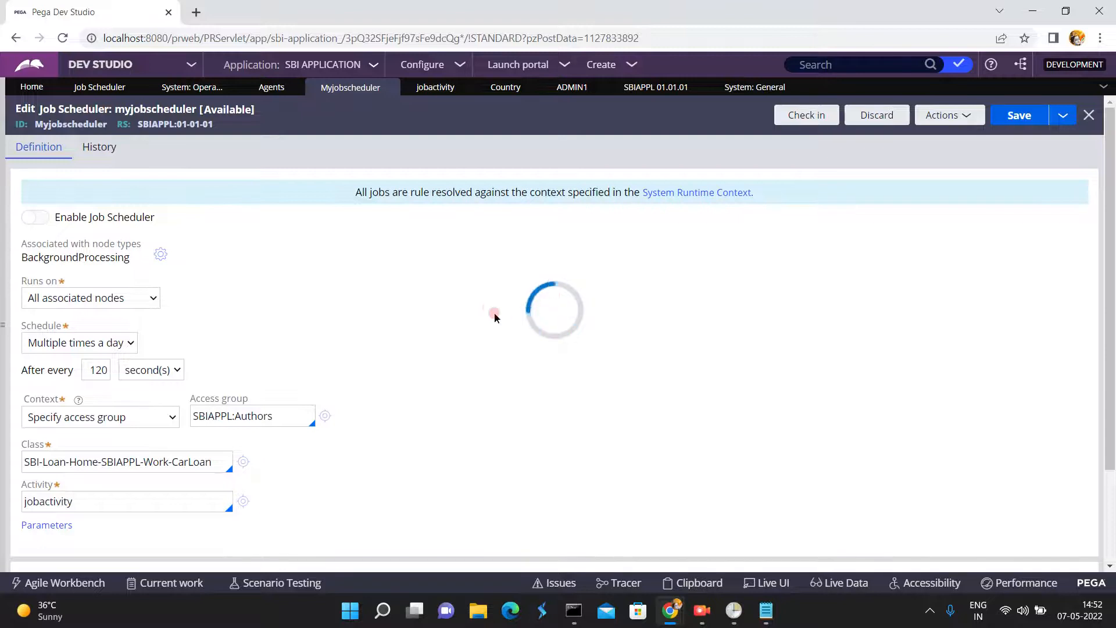
pyautogui.write('update')
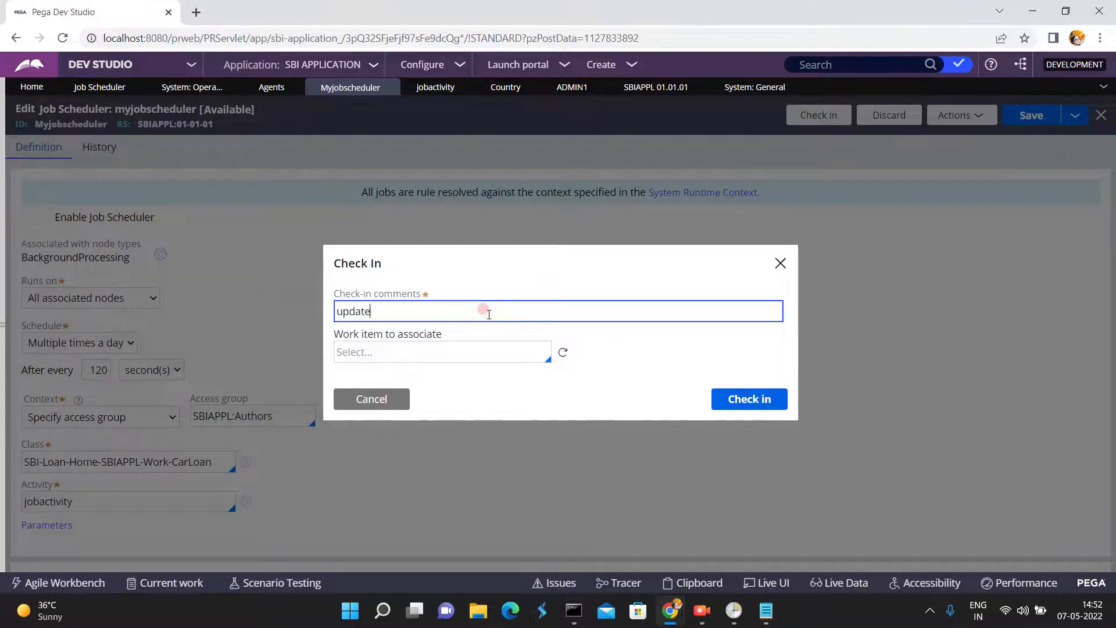
pyautogui.click(769, 397)
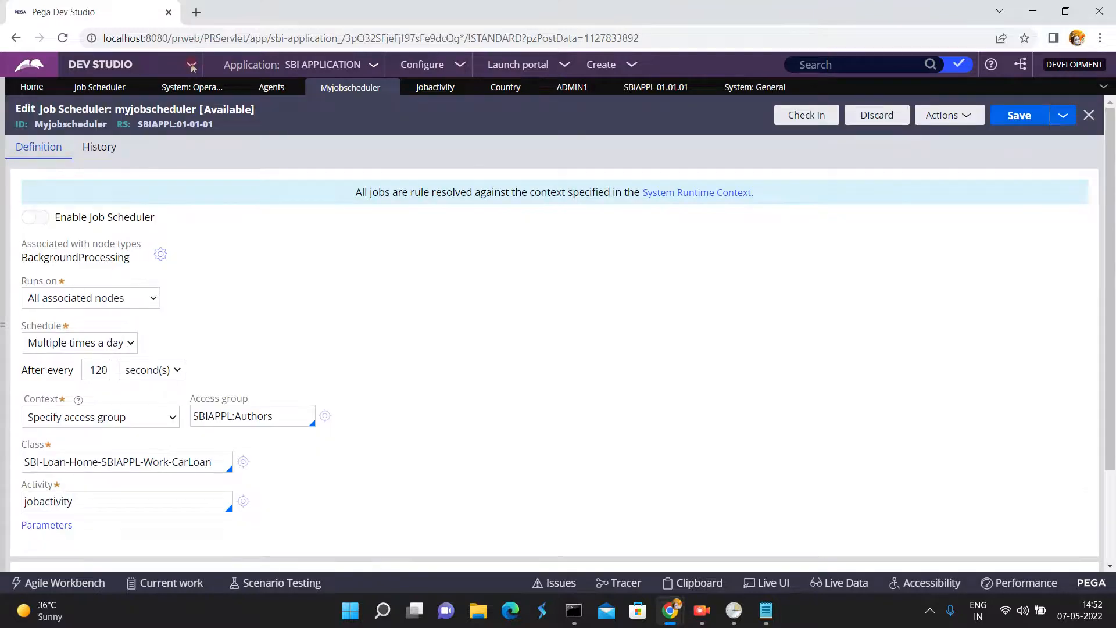
# - Switch to Admin Studio, refresh the Jobs list, and examine the disabled Myjobscheduler's execution history
pyautogui.click(191, 65)
pyautogui.click(104, 161)
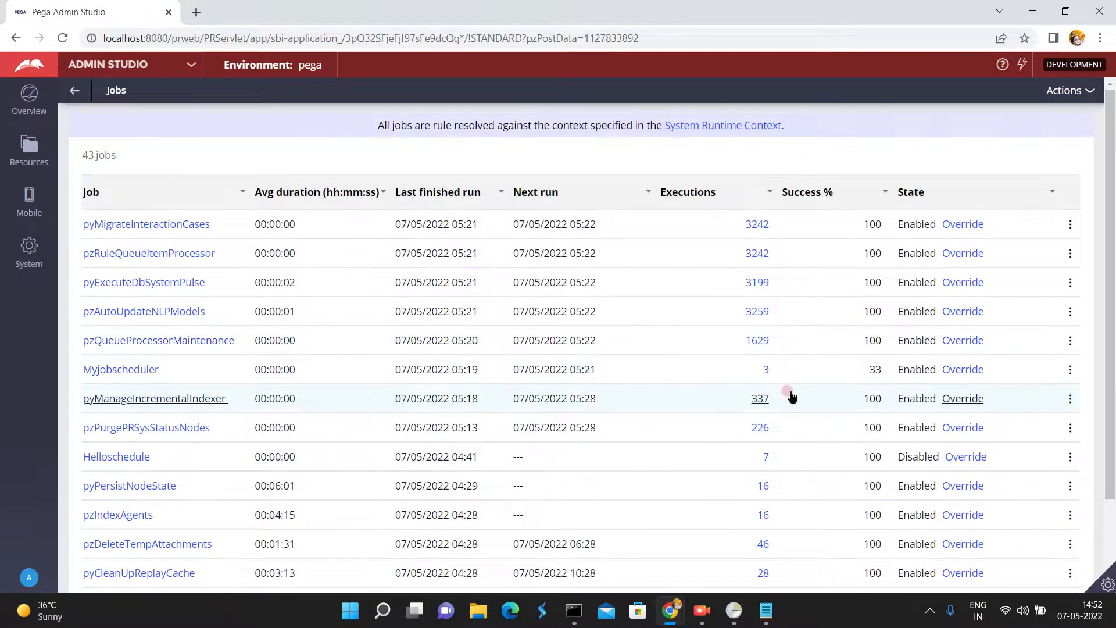
pyautogui.click(1082, 95)
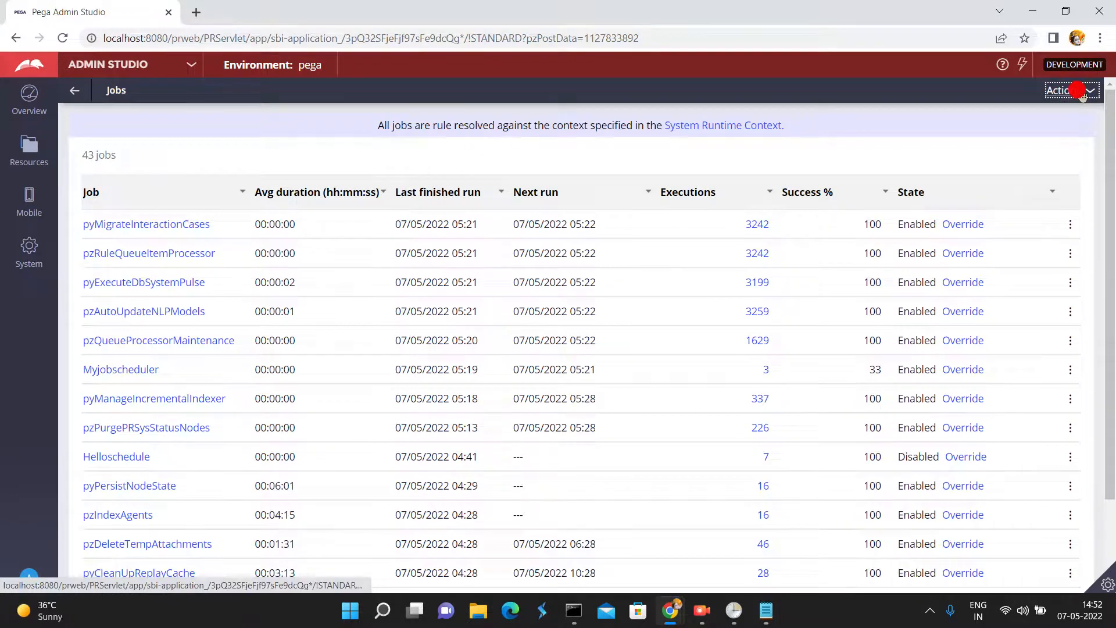
pyautogui.click(1066, 107)
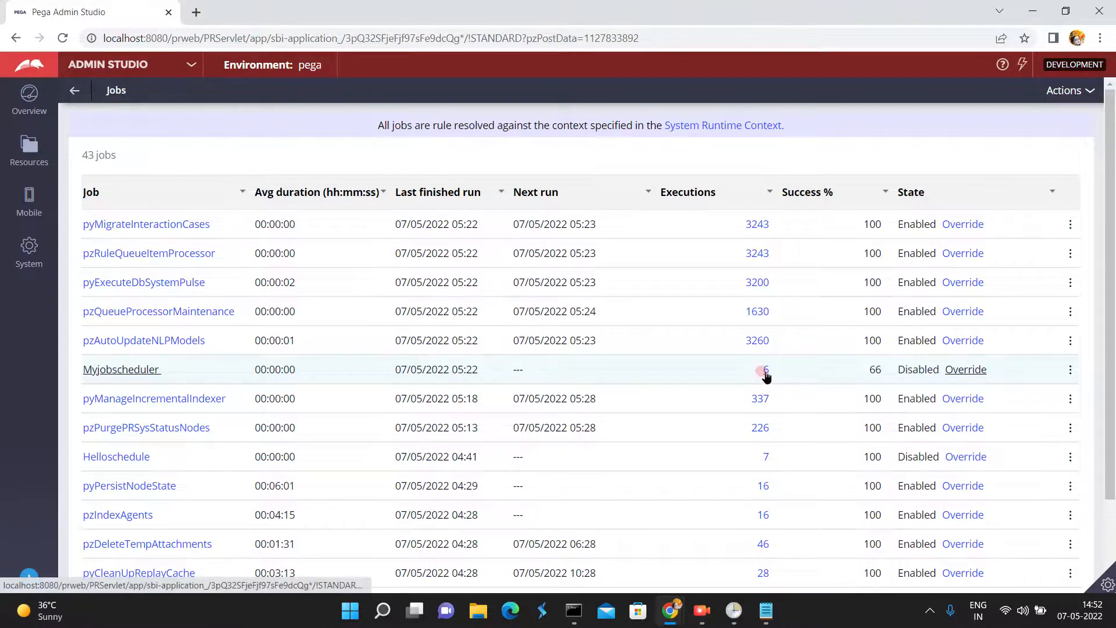
pyautogui.click(765, 372)
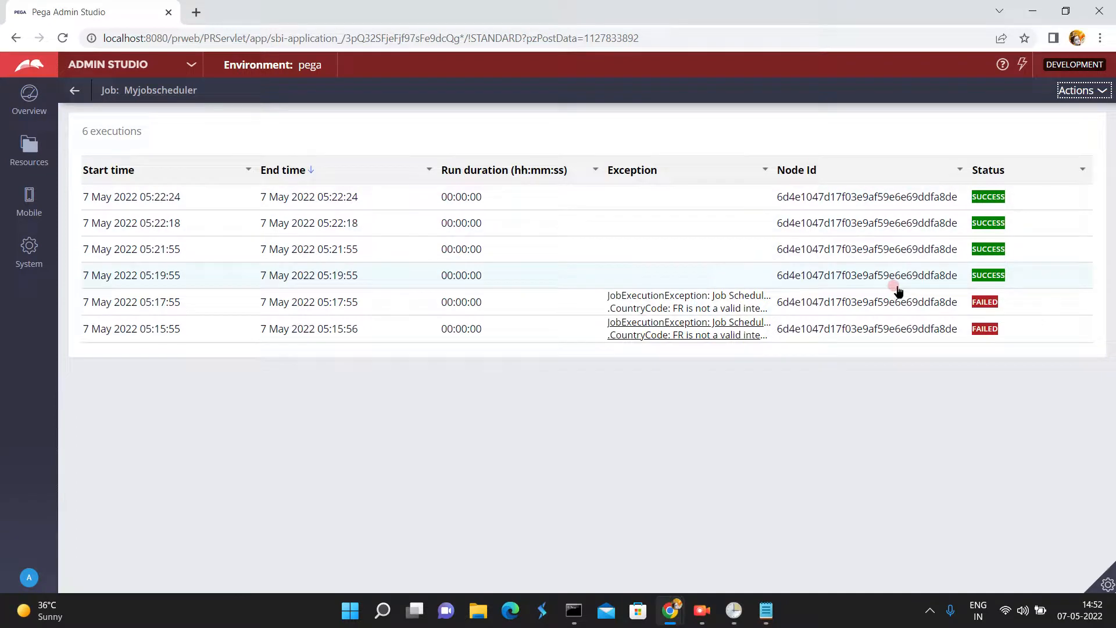
# - Return to Dev Studio and refresh the Country data type again to recheck its saved records
pyautogui.click(191, 65)
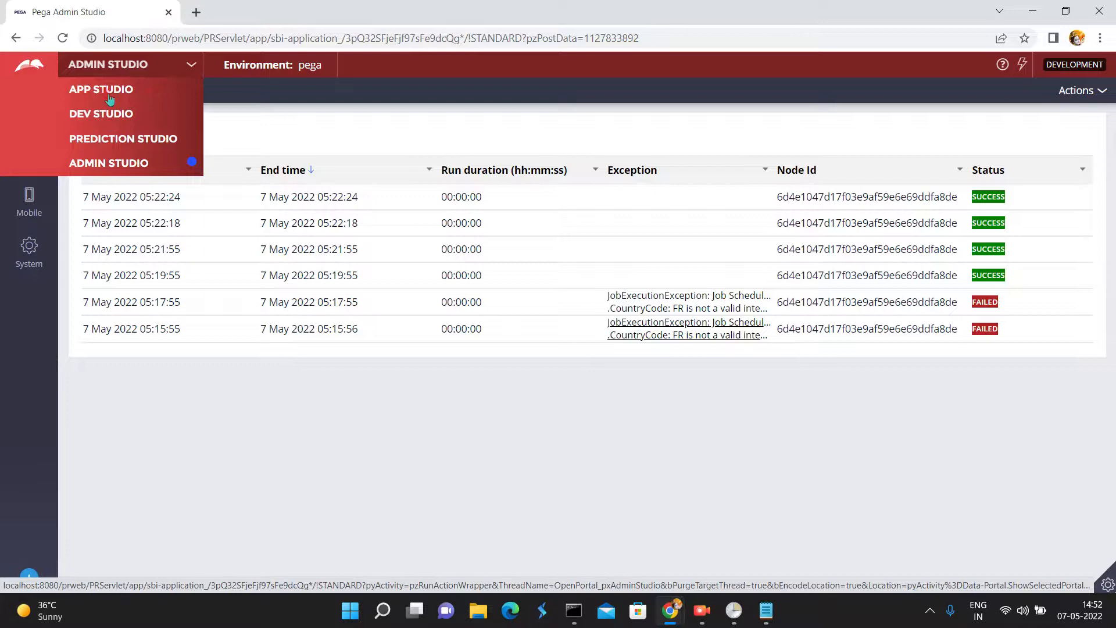
pyautogui.click(109, 116)
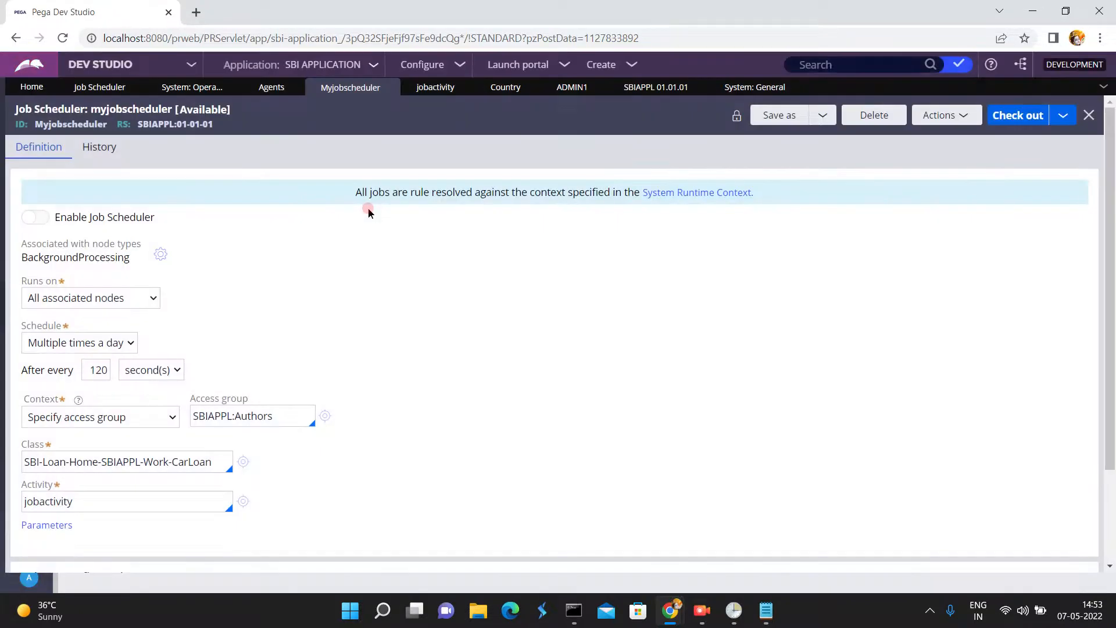
pyautogui.click(426, 96)
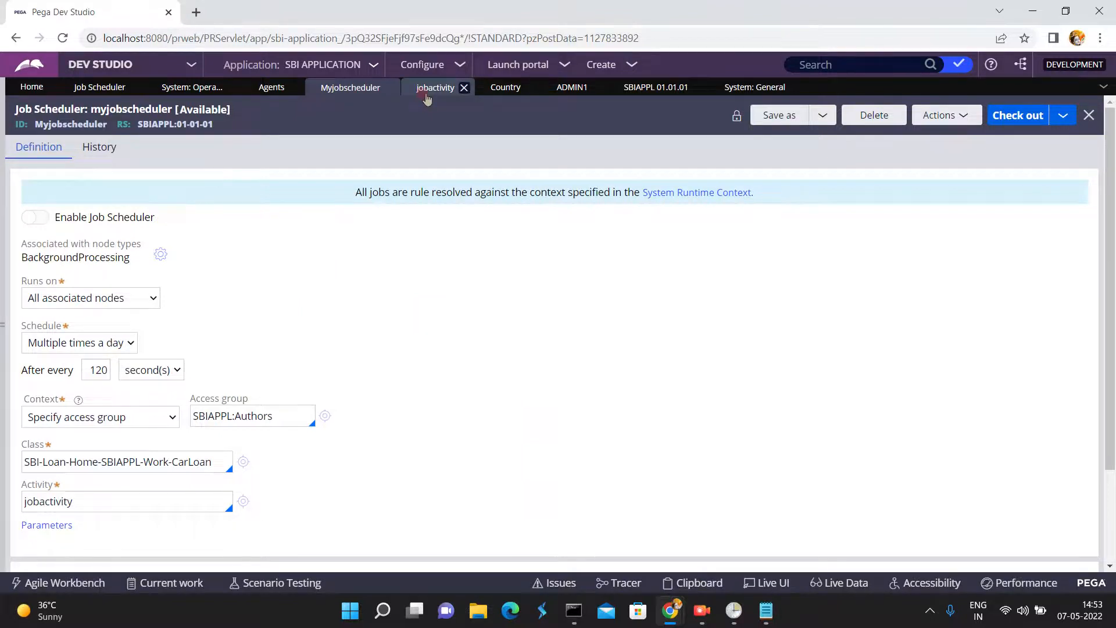
pyautogui.click(509, 90)
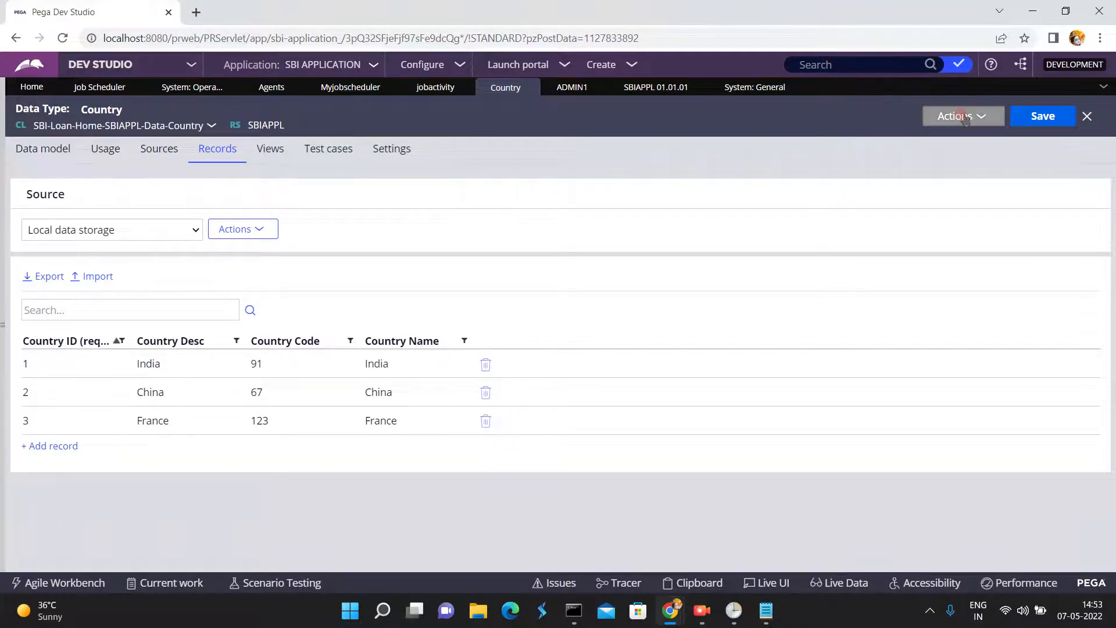
pyautogui.click(963, 117)
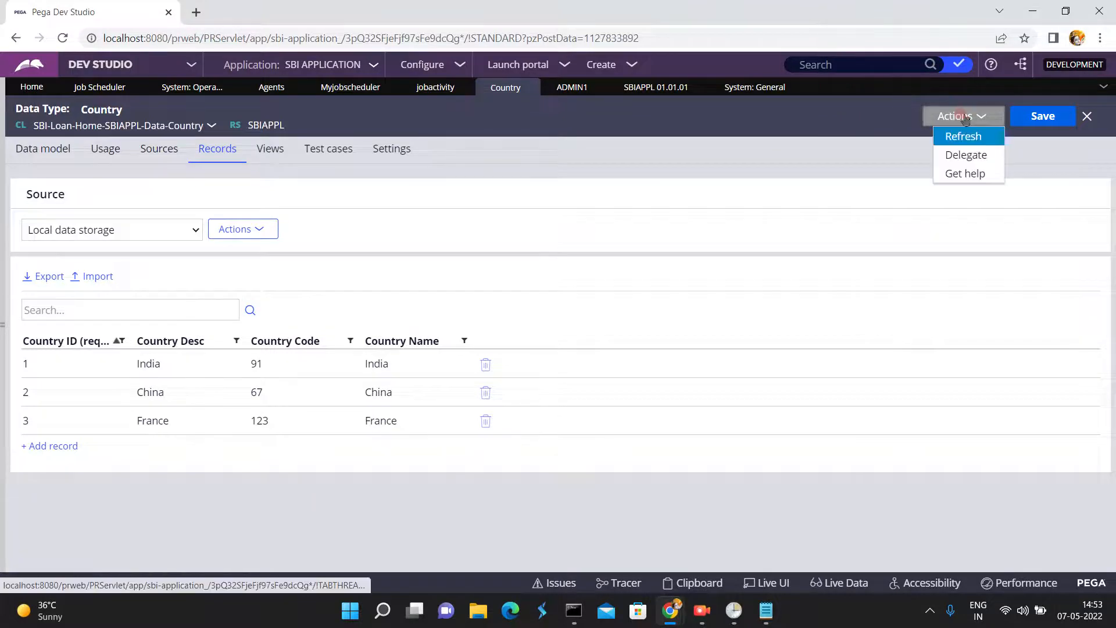
pyautogui.click(958, 138)
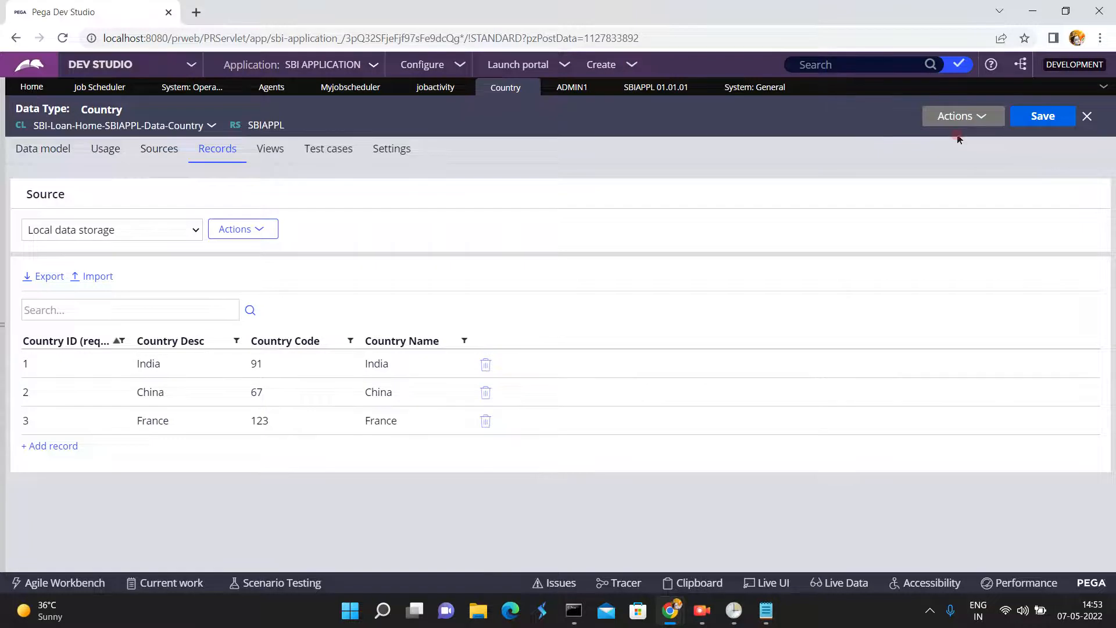
pyautogui.click(957, 118)
pyautogui.click(954, 122)
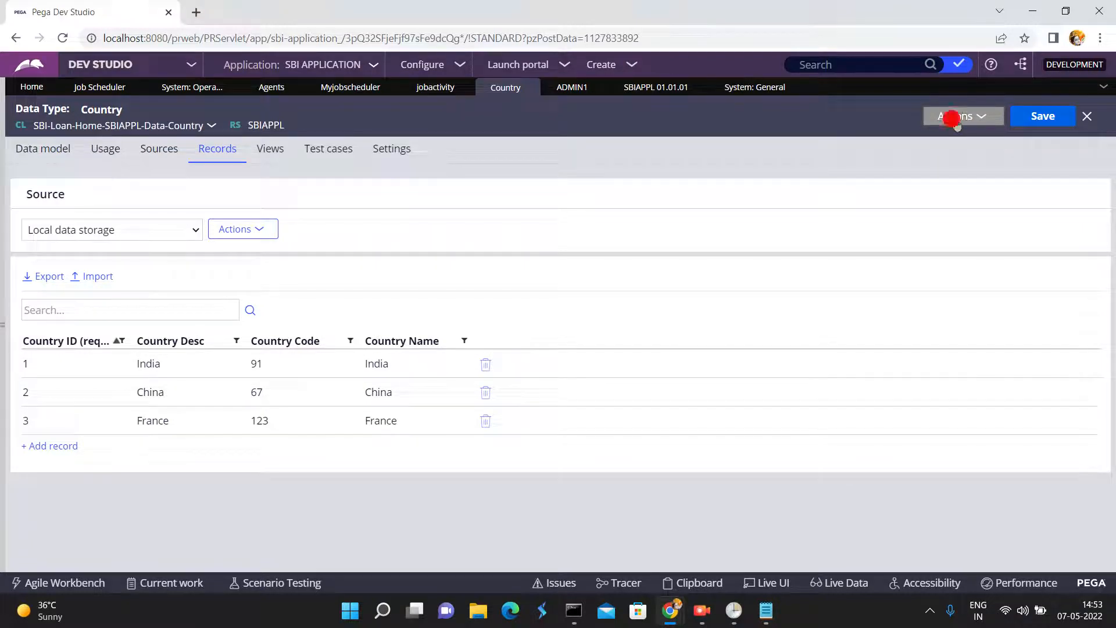
pyautogui.click(954, 122)
pyautogui.click(954, 121)
pyautogui.click(953, 121)
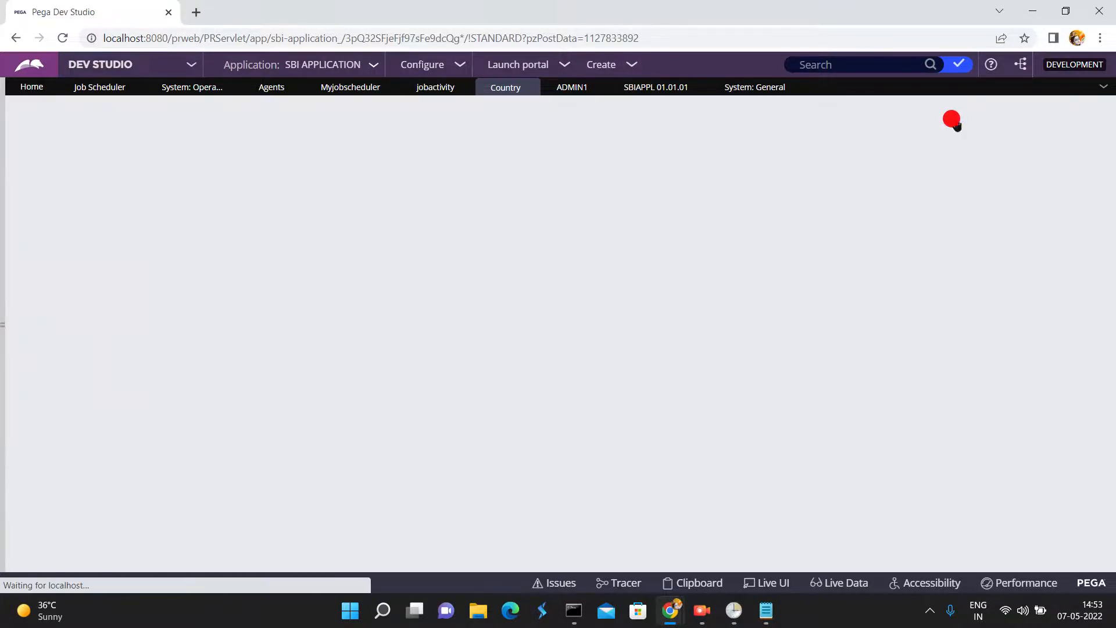
pyautogui.click(953, 122)
pyautogui.click(953, 121)
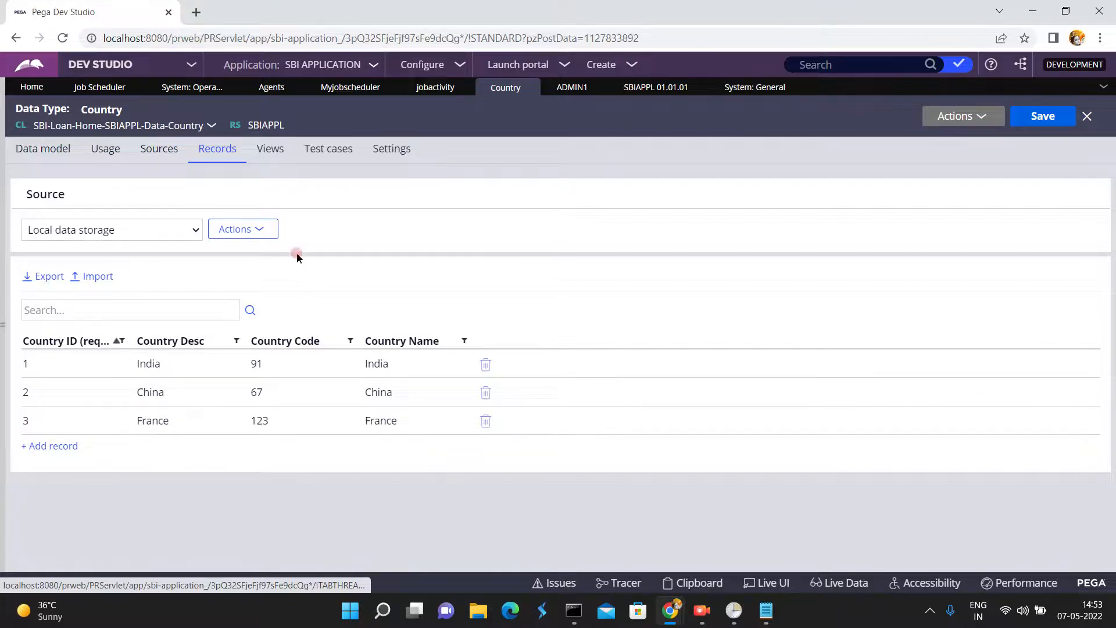
# - Check out the myjobscheduler rule, enable the job scheduler again, and save the rule
pyautogui.click(430, 89)
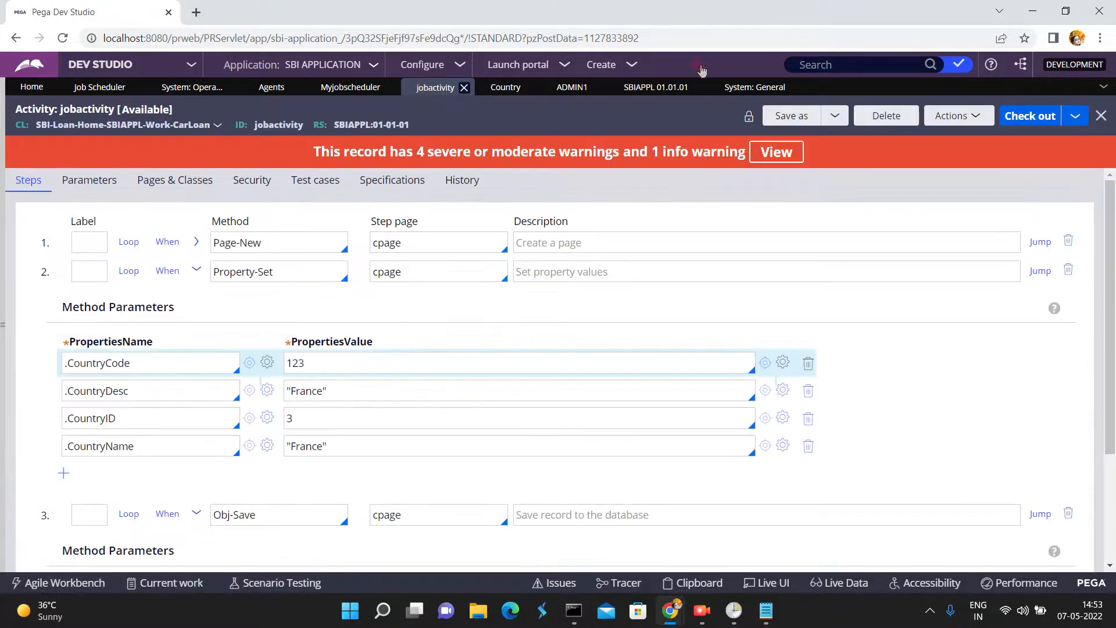
pyautogui.click(1027, 118)
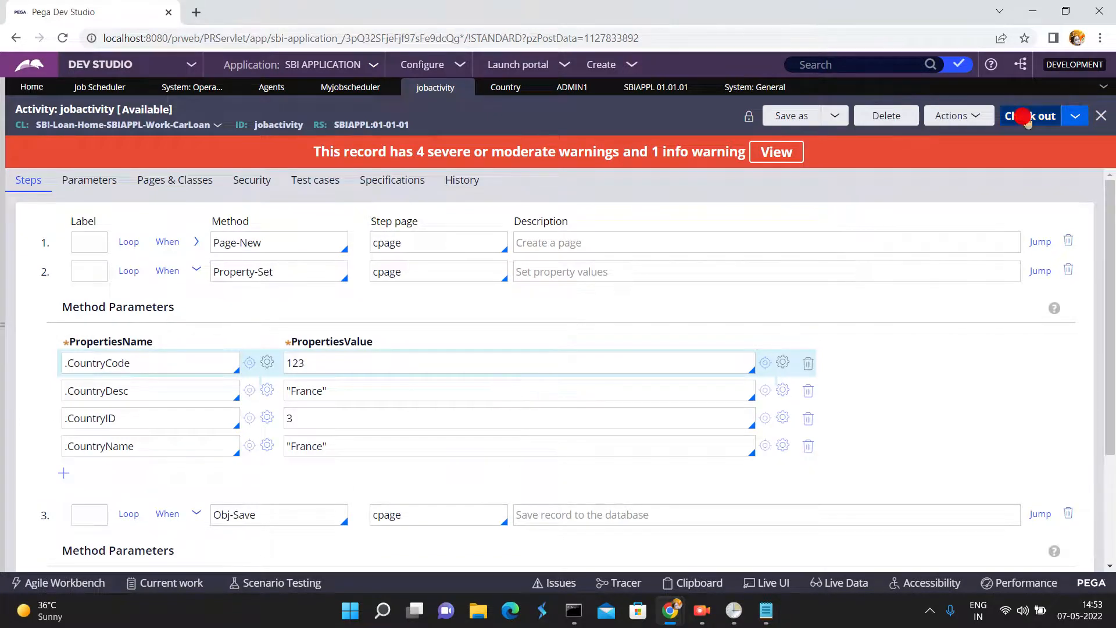
pyautogui.click(342, 89)
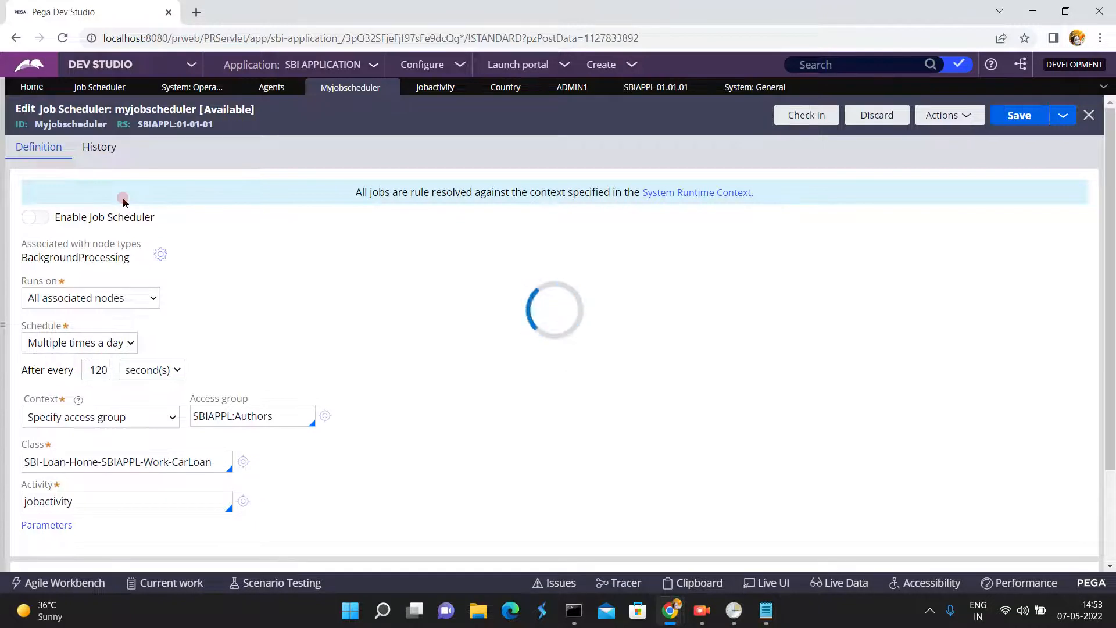
pyautogui.click(45, 219)
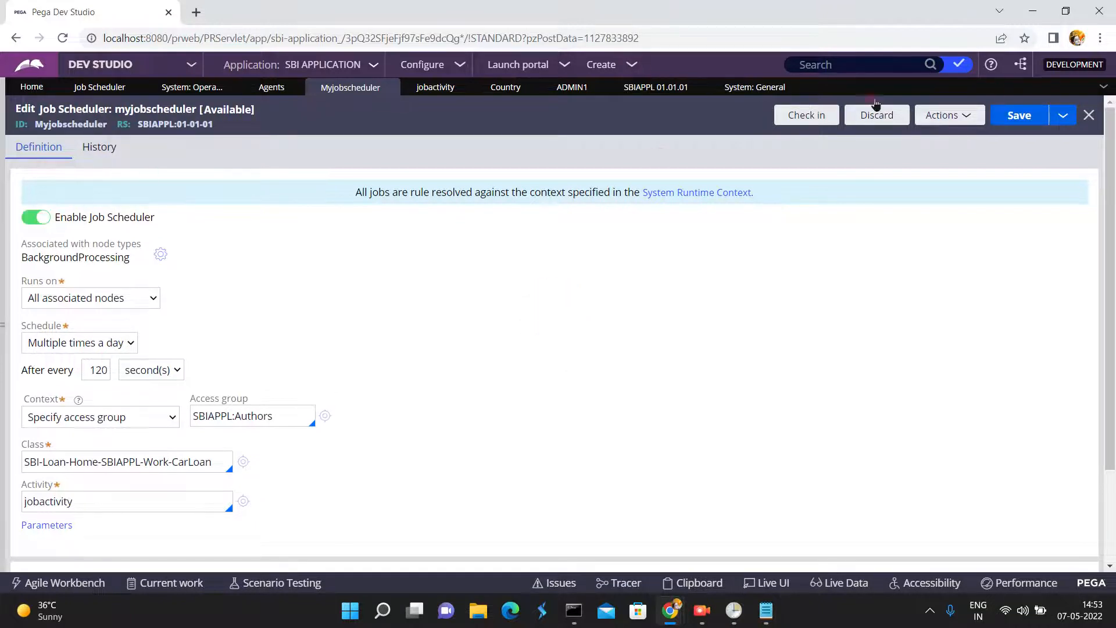
pyautogui.click(1024, 117)
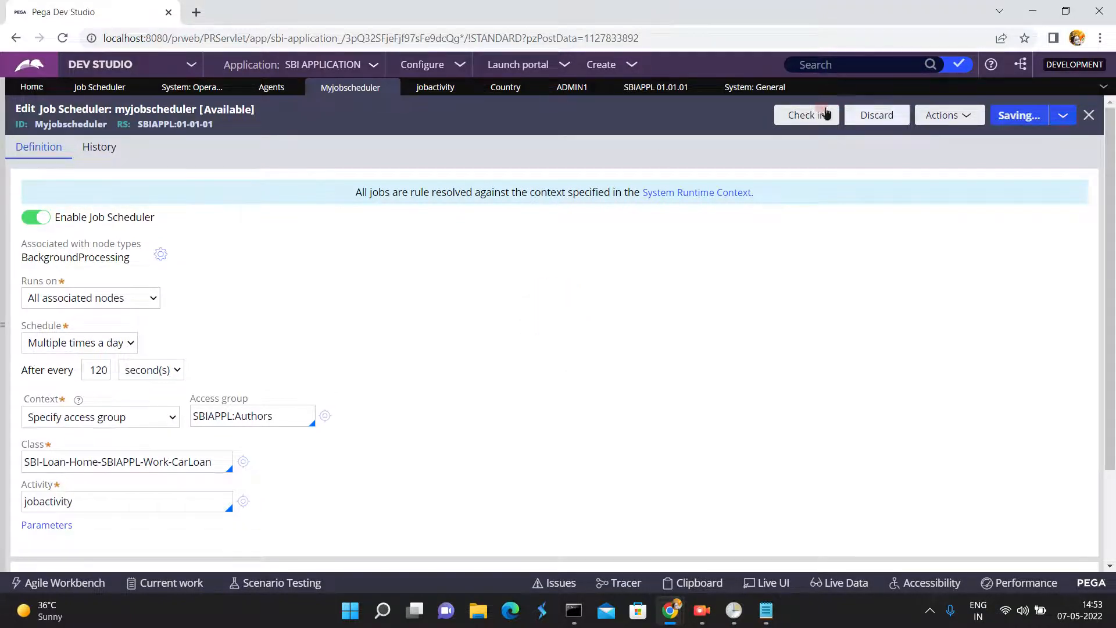
# - Check in the re-enabled myjobscheduler rule with the check-in comment "upda"
pyautogui.click(808, 115)
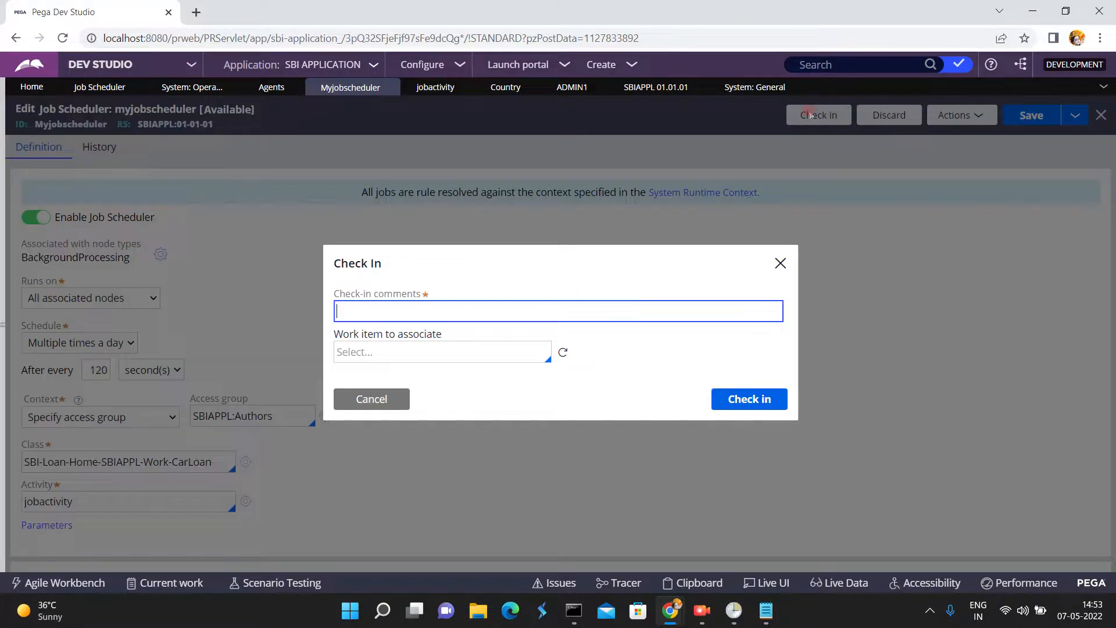
pyautogui.click(512, 304)
pyautogui.write('updated')
pyautogui.click(743, 399)
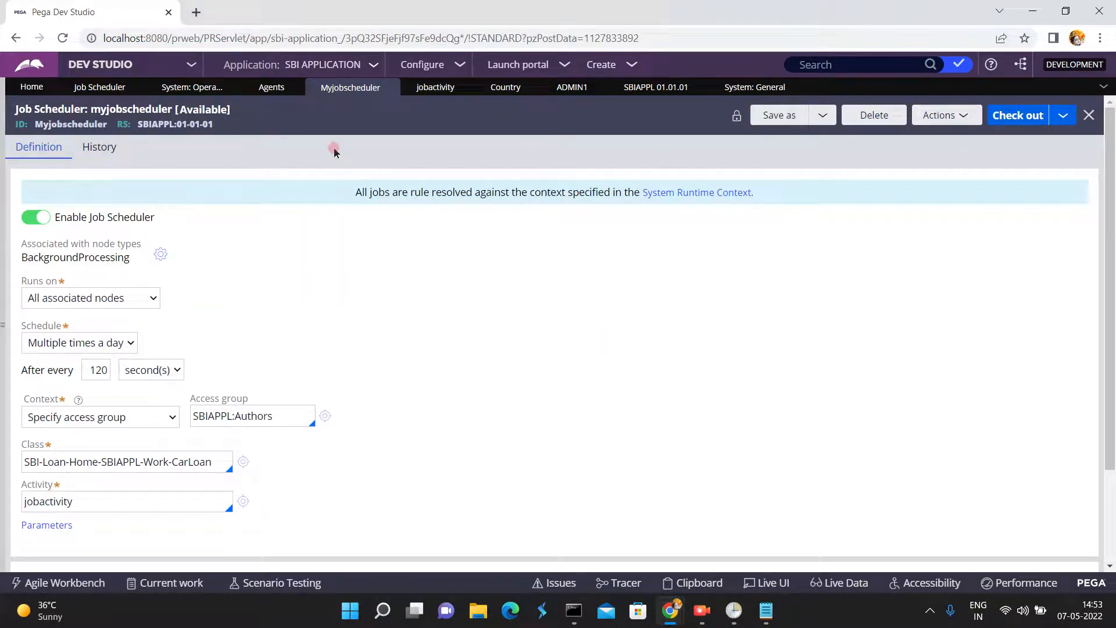
# - Switch to Admin Studio, return from the execution history to the Jobs list, and refresh it
pyautogui.click(190, 67)
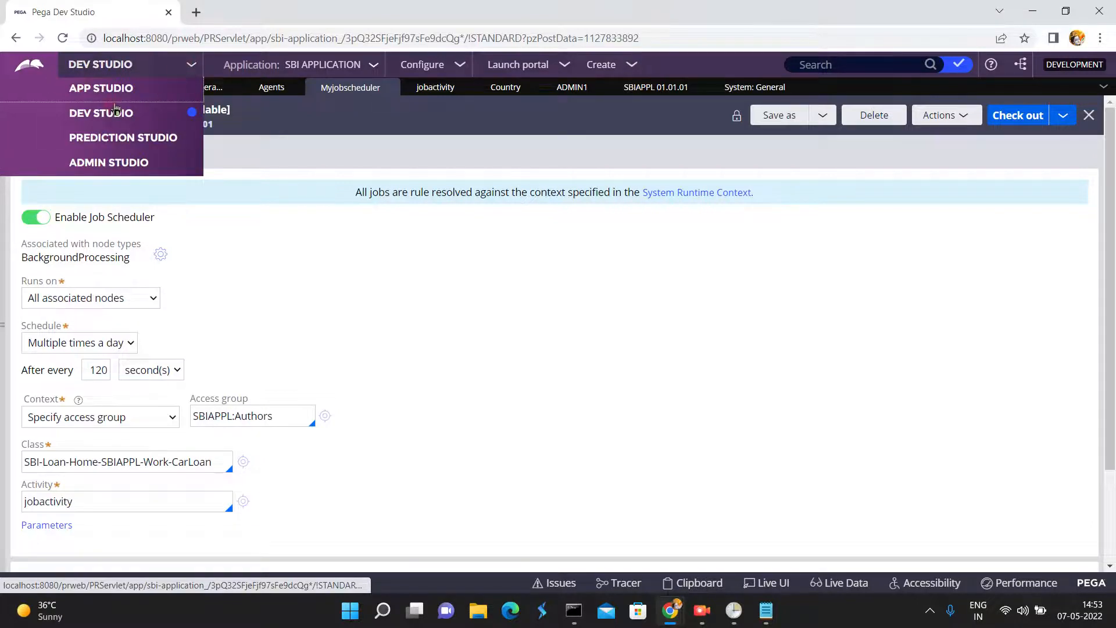
pyautogui.click(103, 166)
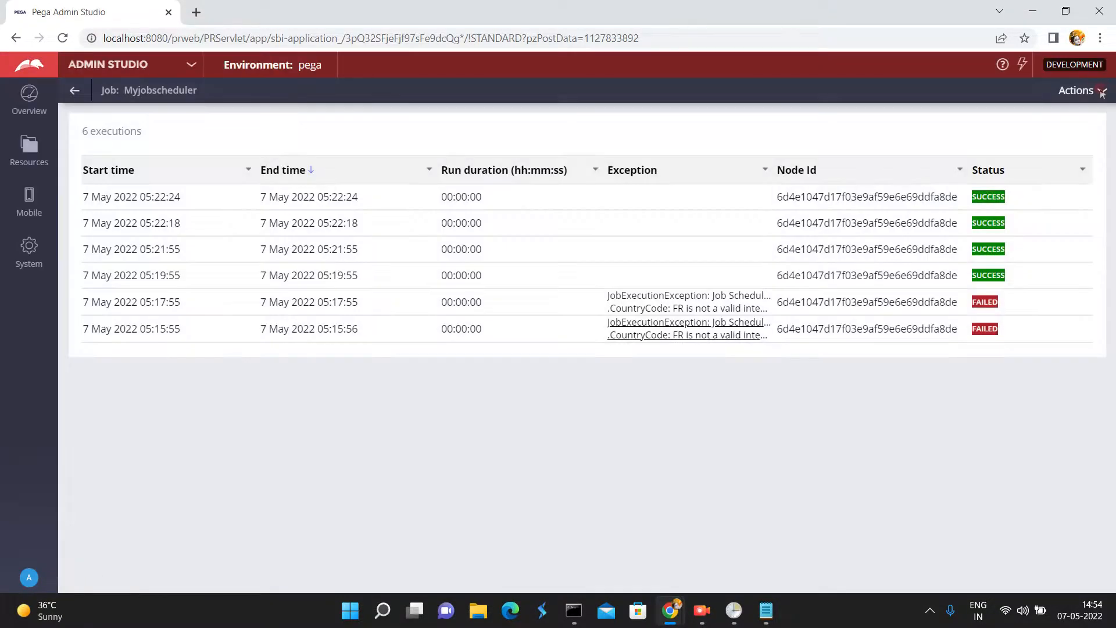
pyautogui.click(76, 95)
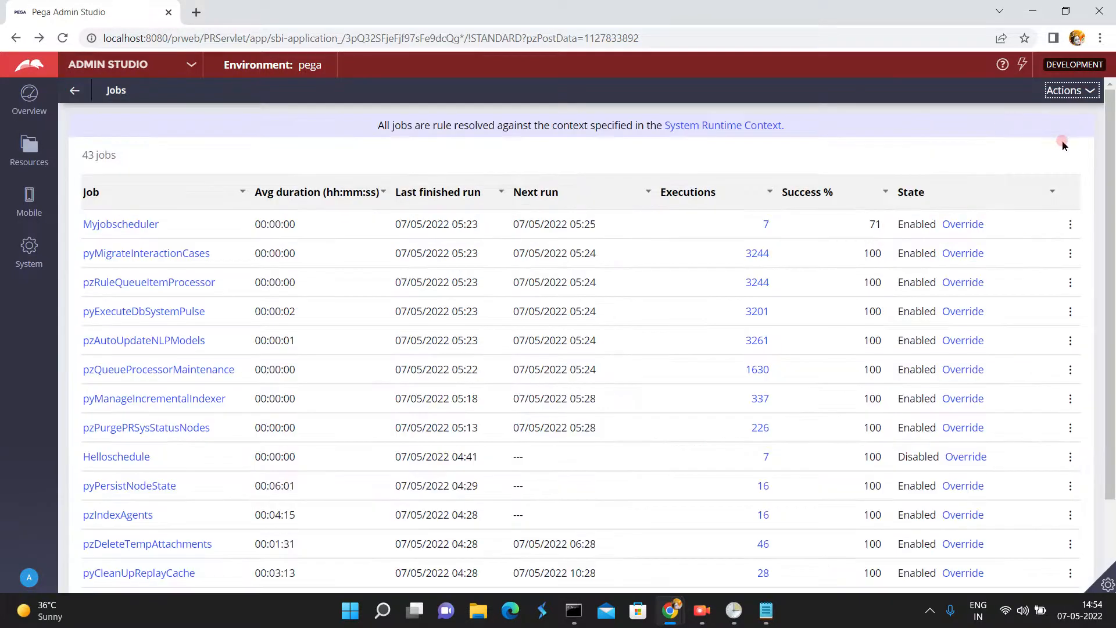
pyautogui.click(1090, 90)
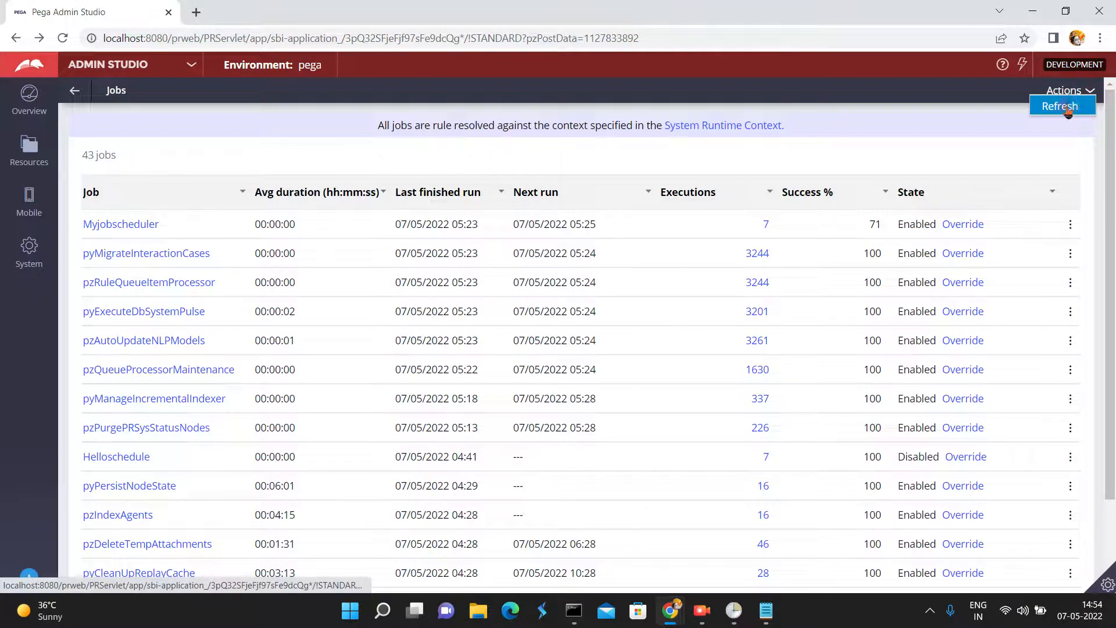
pyautogui.click(1065, 107)
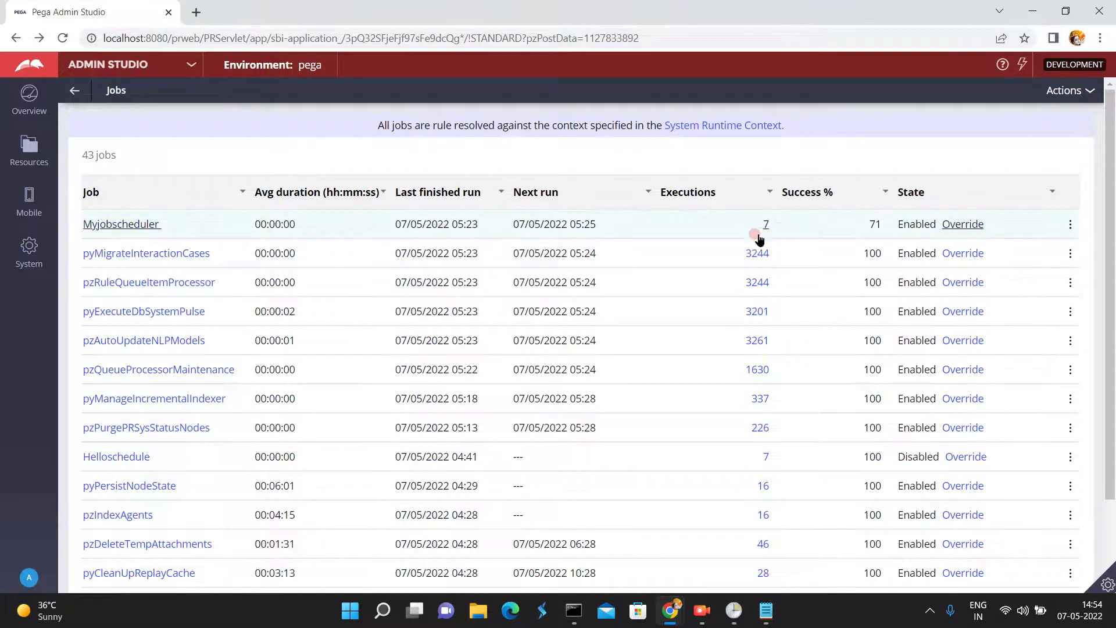
# - Override Myjobscheduler's state to disabled in the Jobs list and revert the override
pyautogui.click(946, 225)
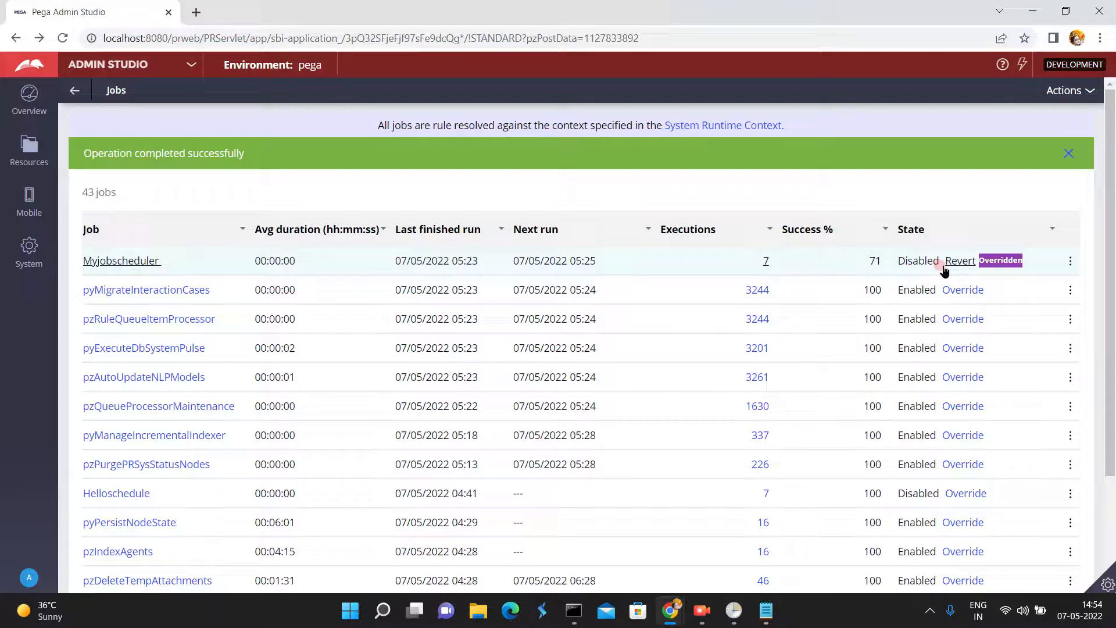
pyautogui.click(962, 262)
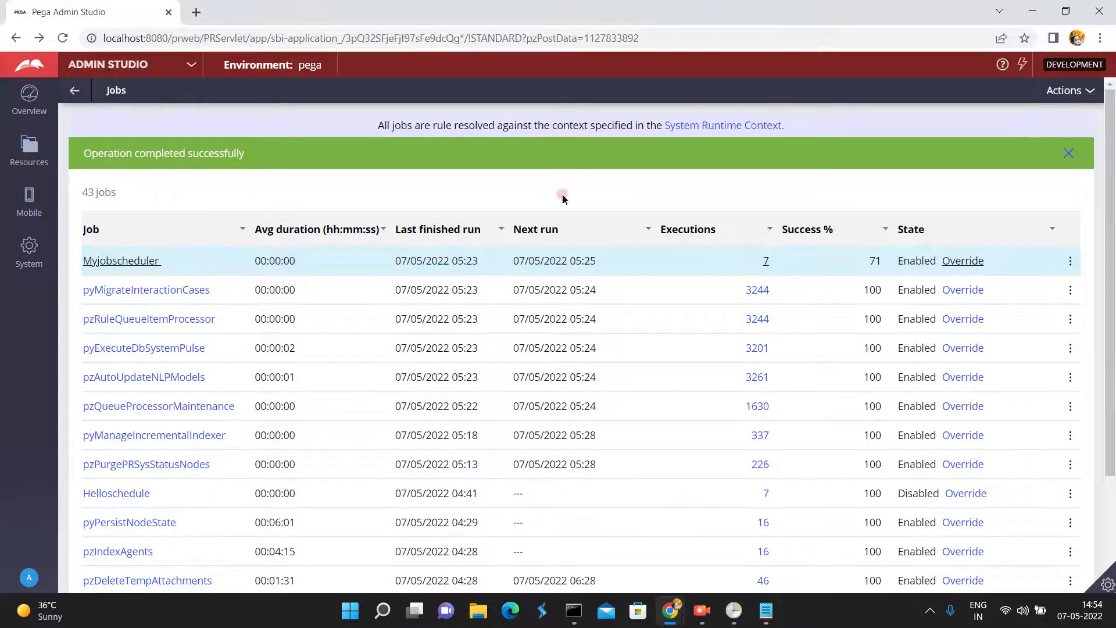
# - Reopen the Jobs list from the Overview and examine Myjobscheduler's execution history
pyautogui.click(766, 263)
pyautogui.click(747, 360)
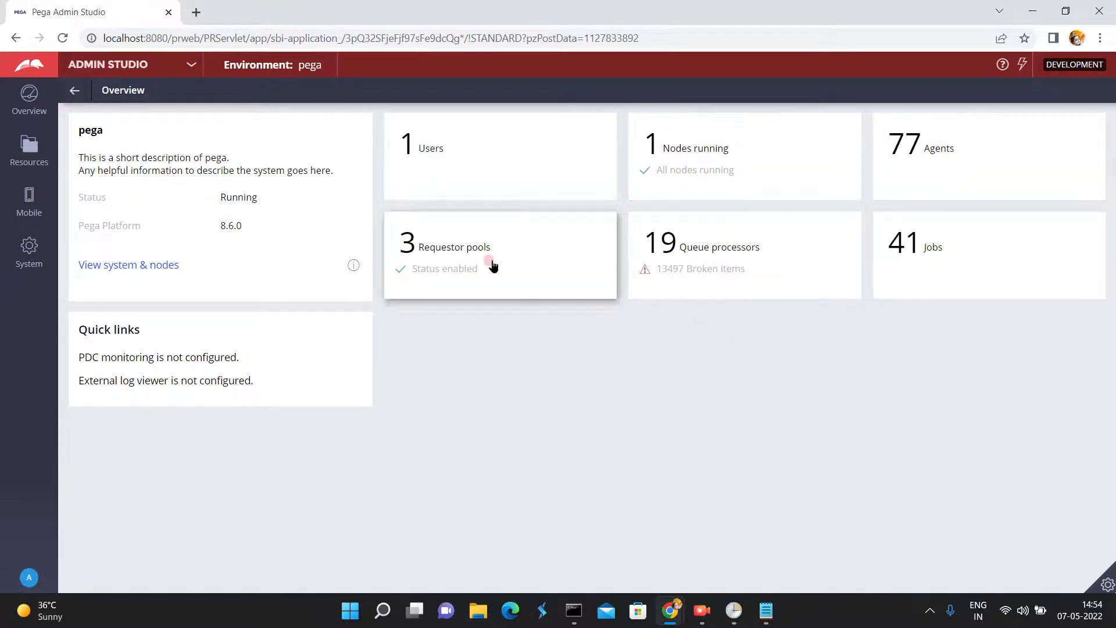
pyautogui.click(902, 250)
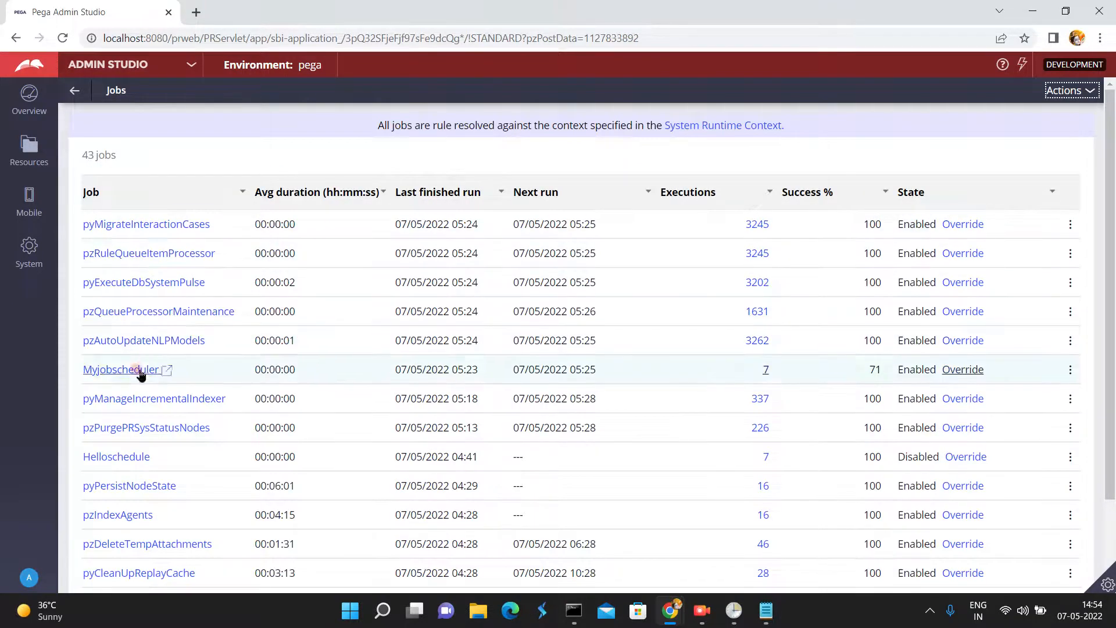
pyautogui.click(763, 371)
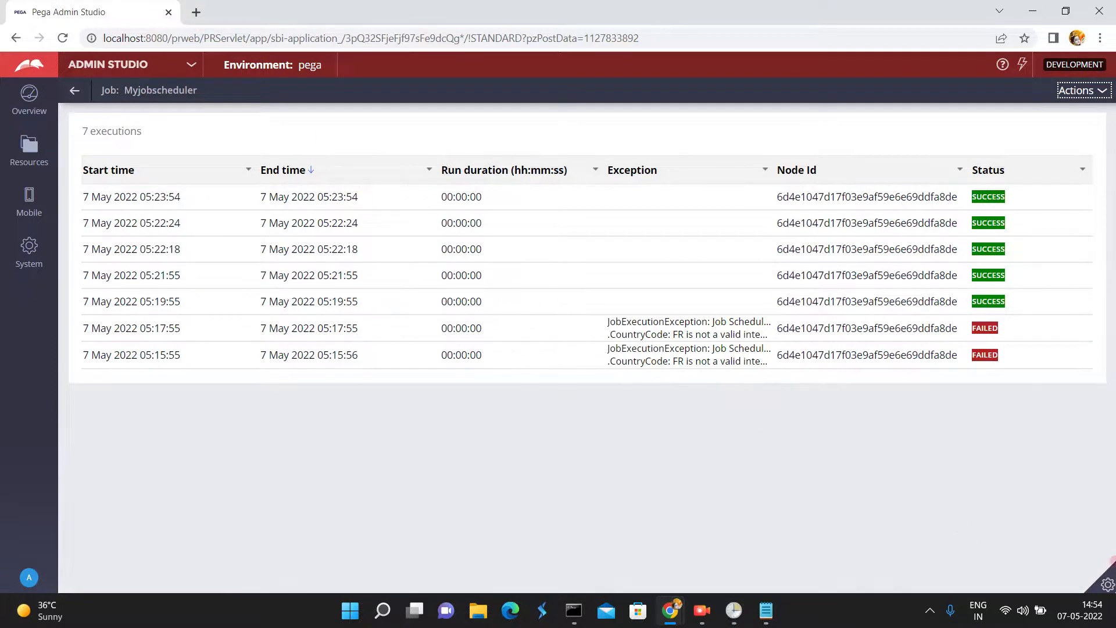
# - Use Live UI to select the execution history's Table Layout and open its layout properties
pyautogui.click(1107, 584)
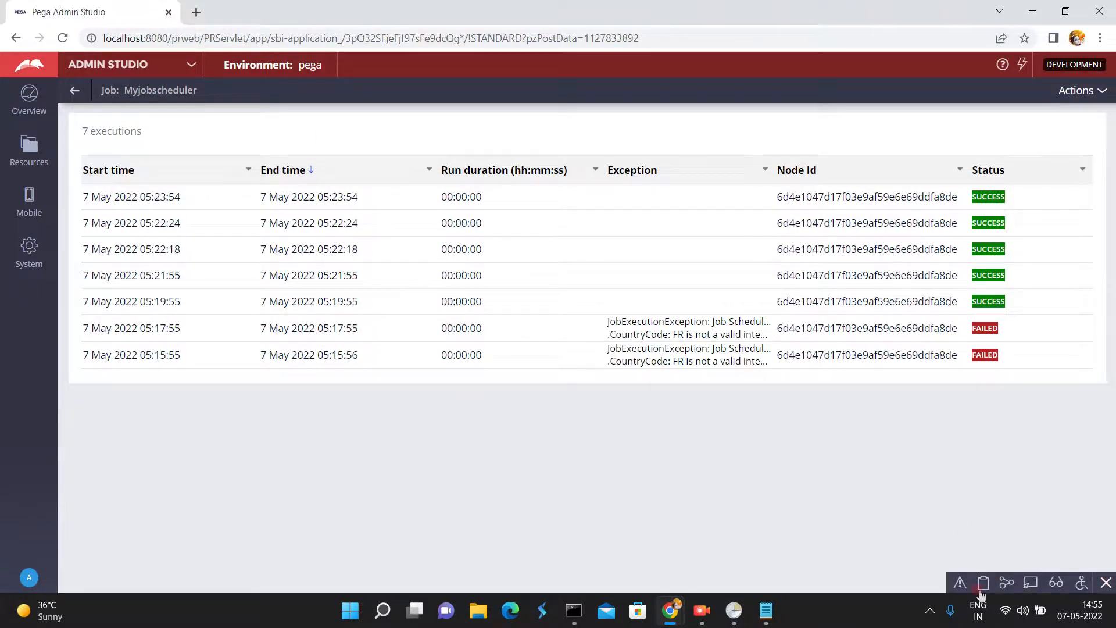
pyautogui.click(1030, 582)
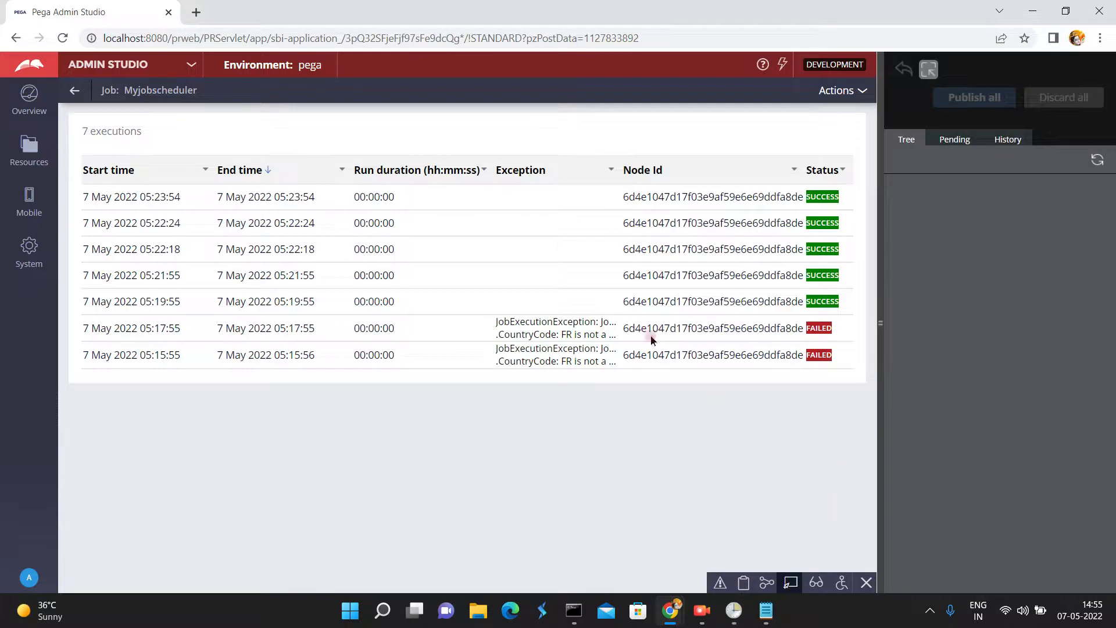
pyautogui.click(86, 177)
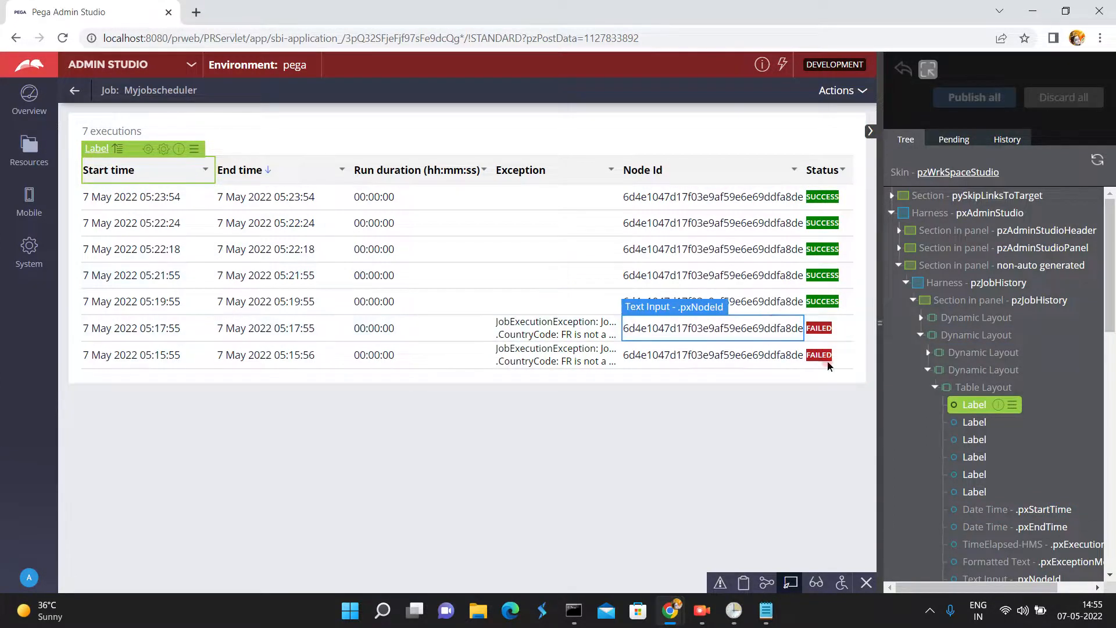
pyautogui.click(959, 393)
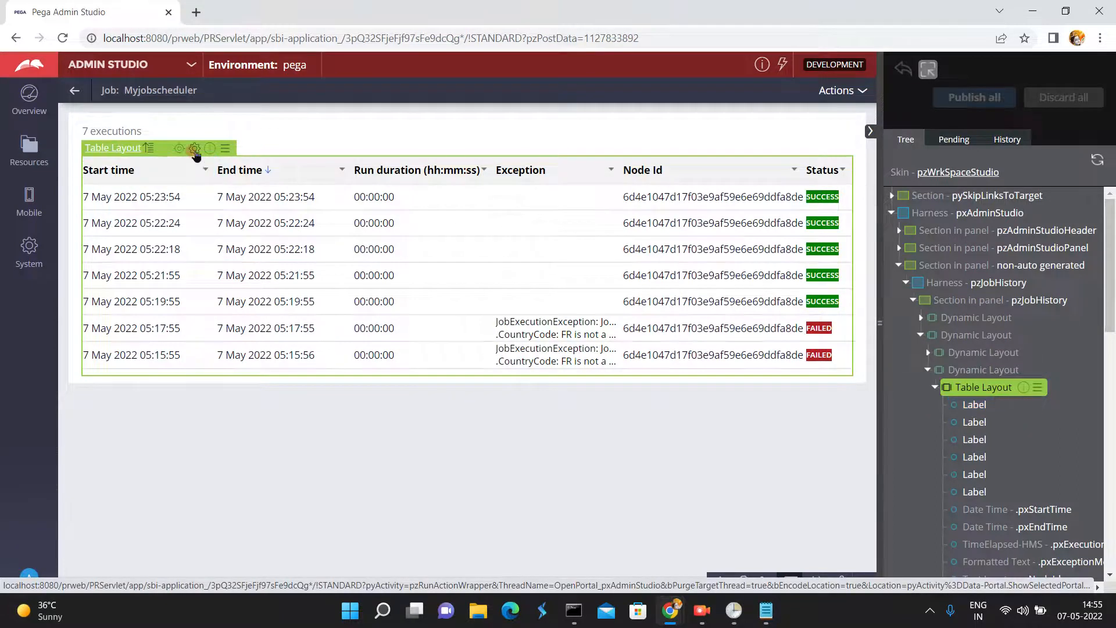
pyautogui.click(195, 149)
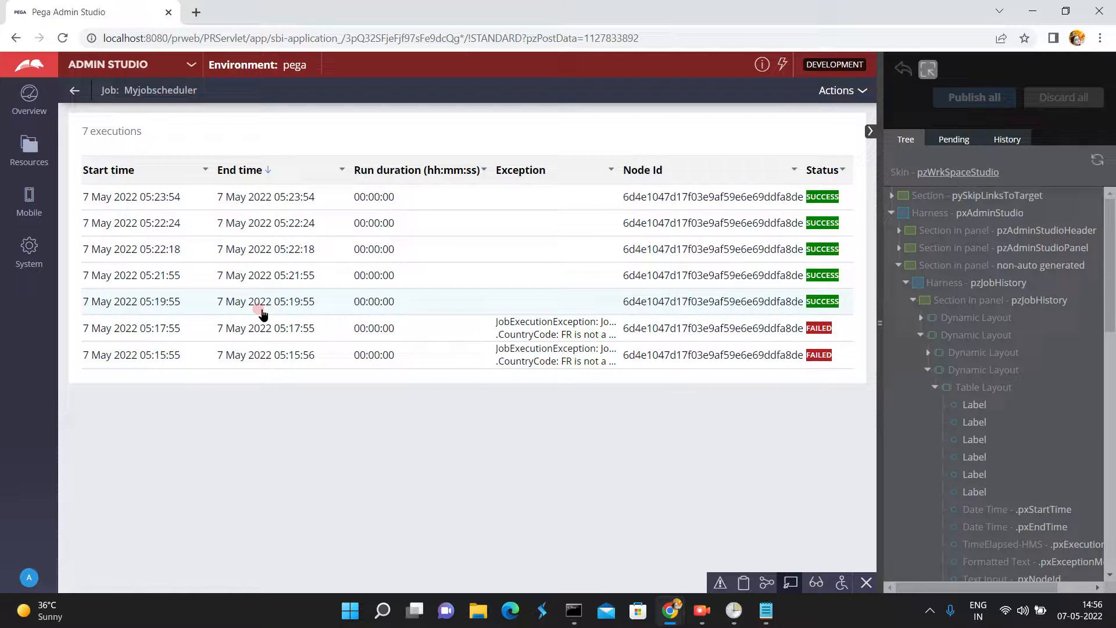
pyautogui.click(135, 225)
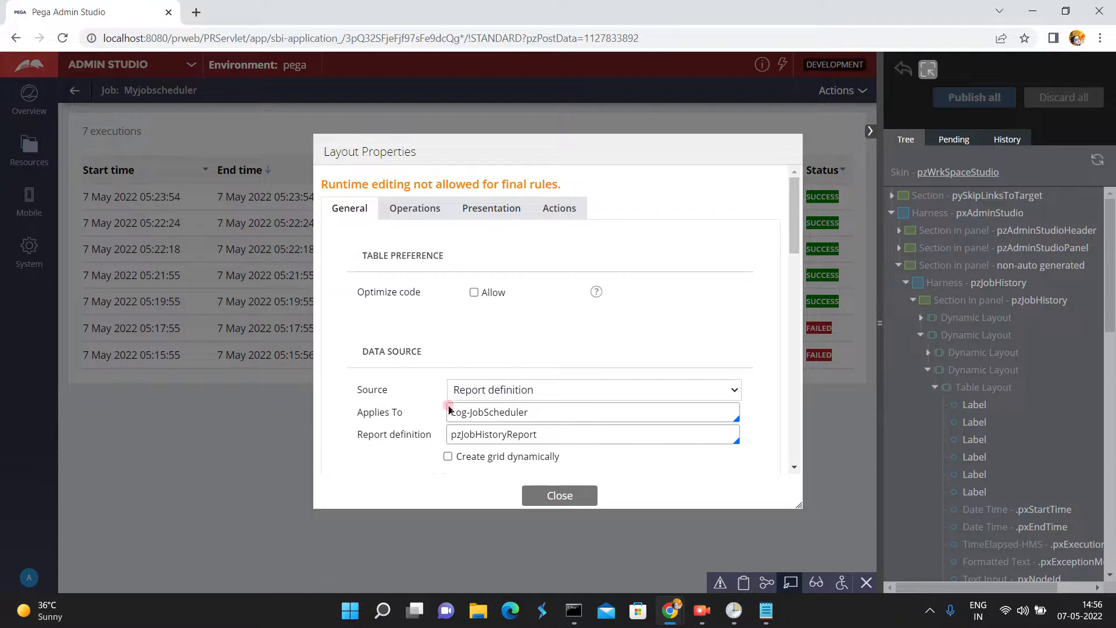
# - Examine the history table's data source class, report definition, and parameters, and close the properties and Live UI
pyautogui.tripleClick(538, 406)
pyautogui.hotkey('ctrl', 'c')
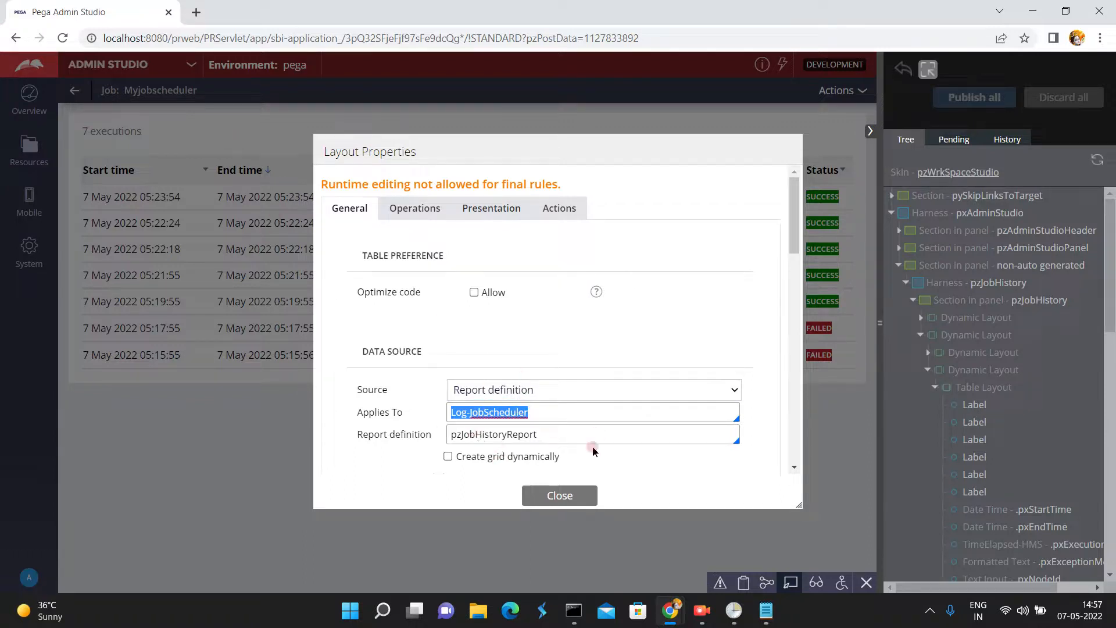
pyautogui.click(798, 353)
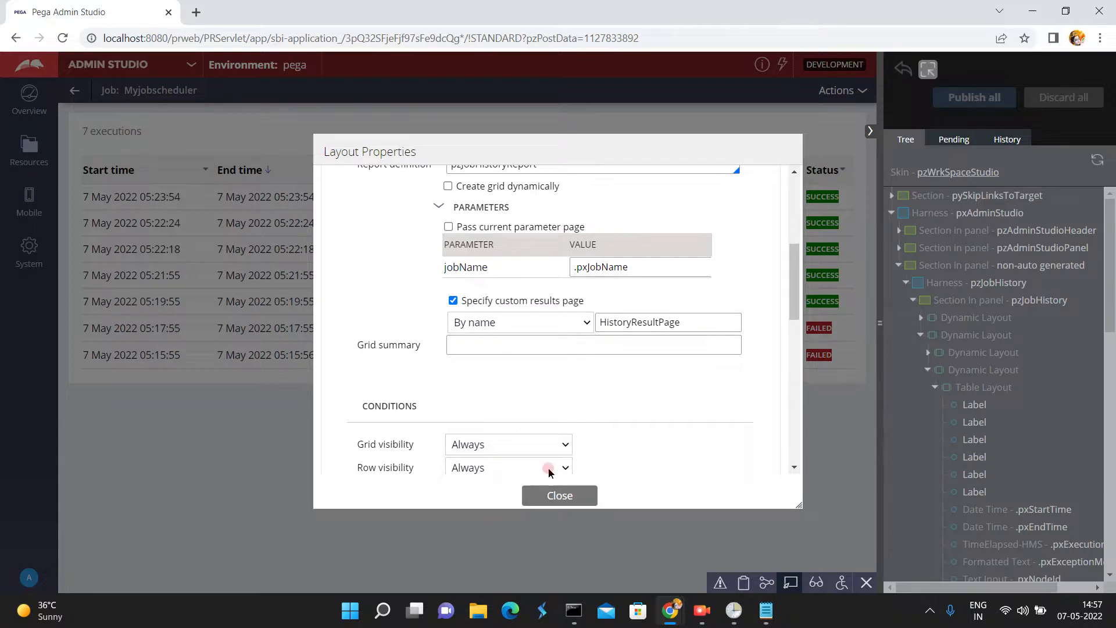
pyautogui.click(567, 508)
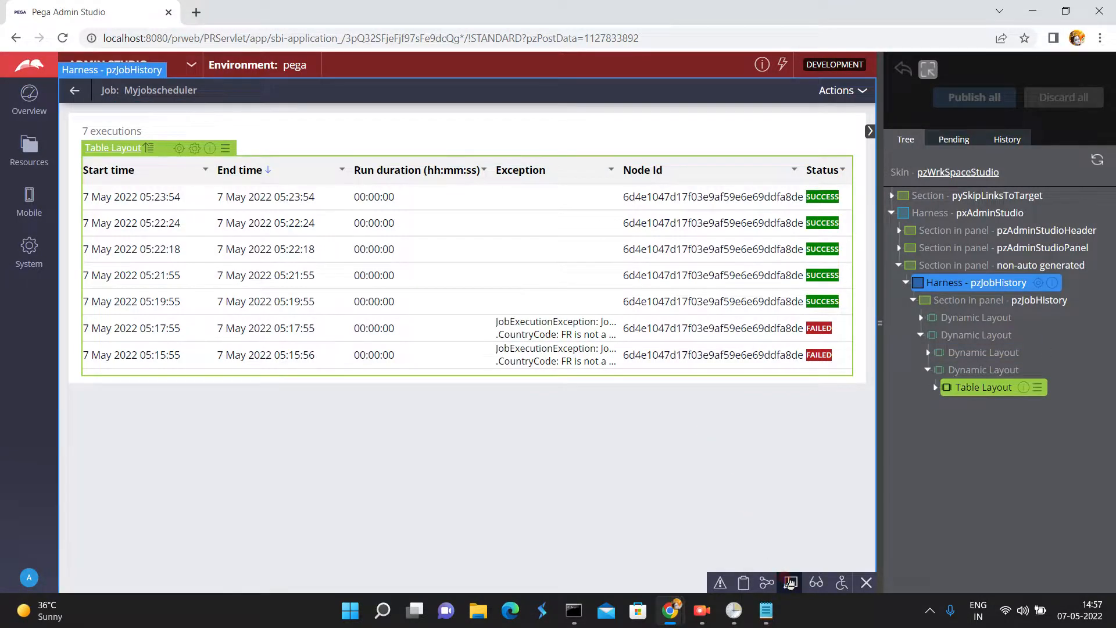
pyautogui.click(789, 583)
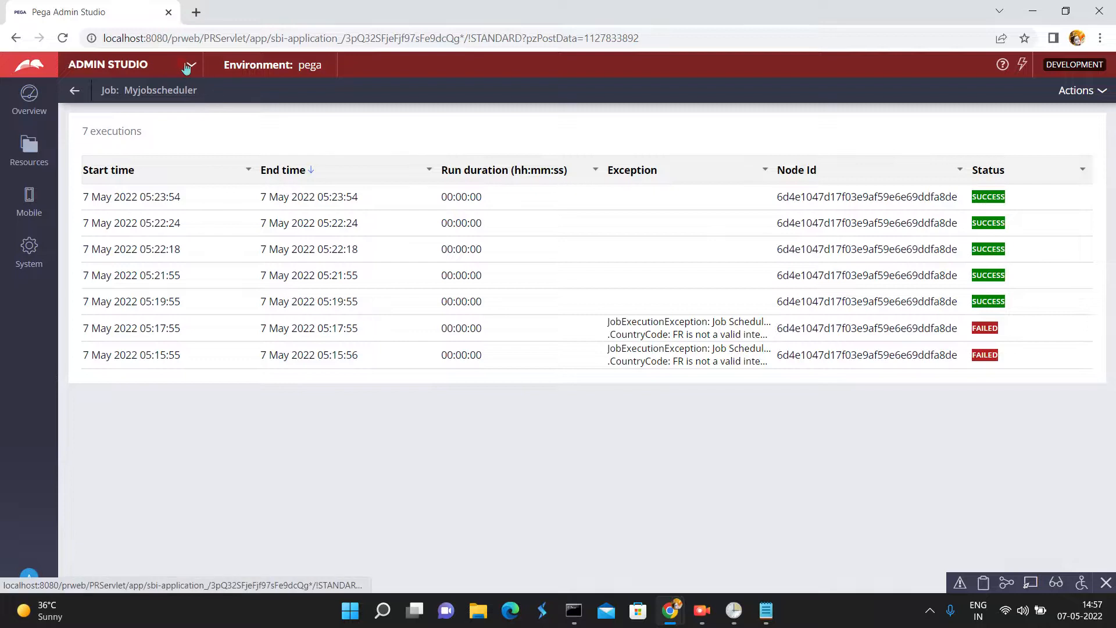
# - Return to the Jobs list, inspect its Table Layout's data source through Live UI, and turn Live UI off
pyautogui.click(187, 64)
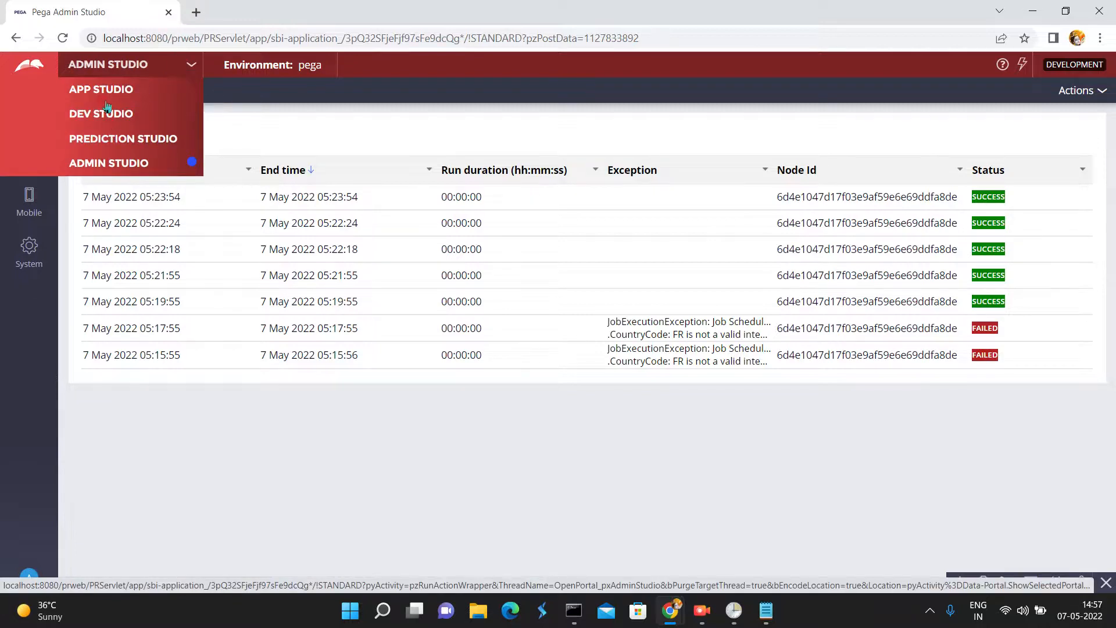
pyautogui.click(2, 411)
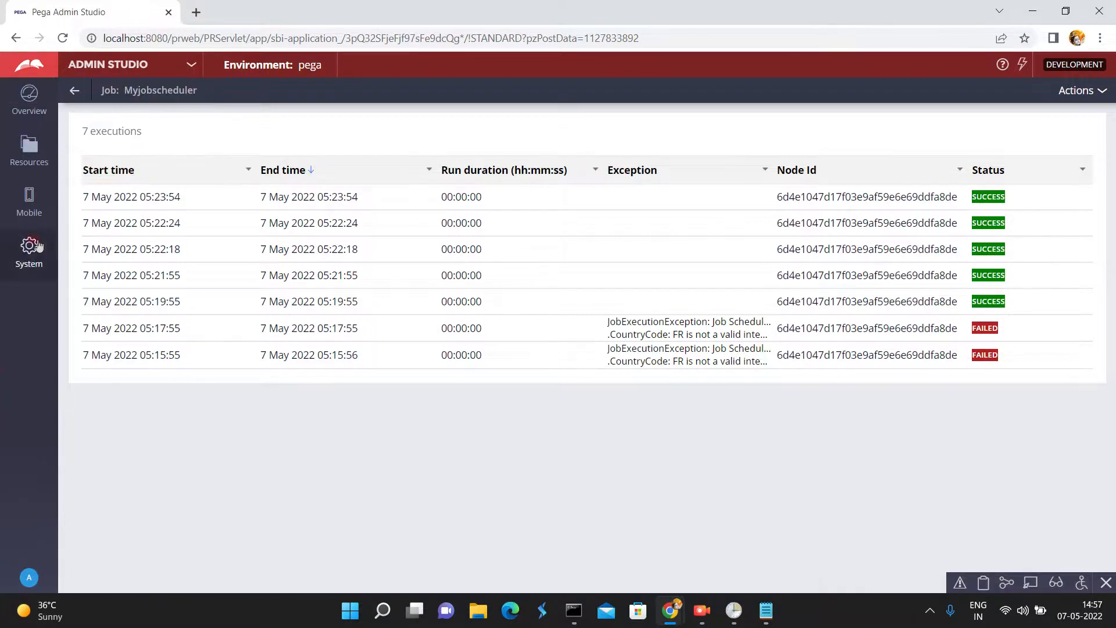
pyautogui.click(74, 91)
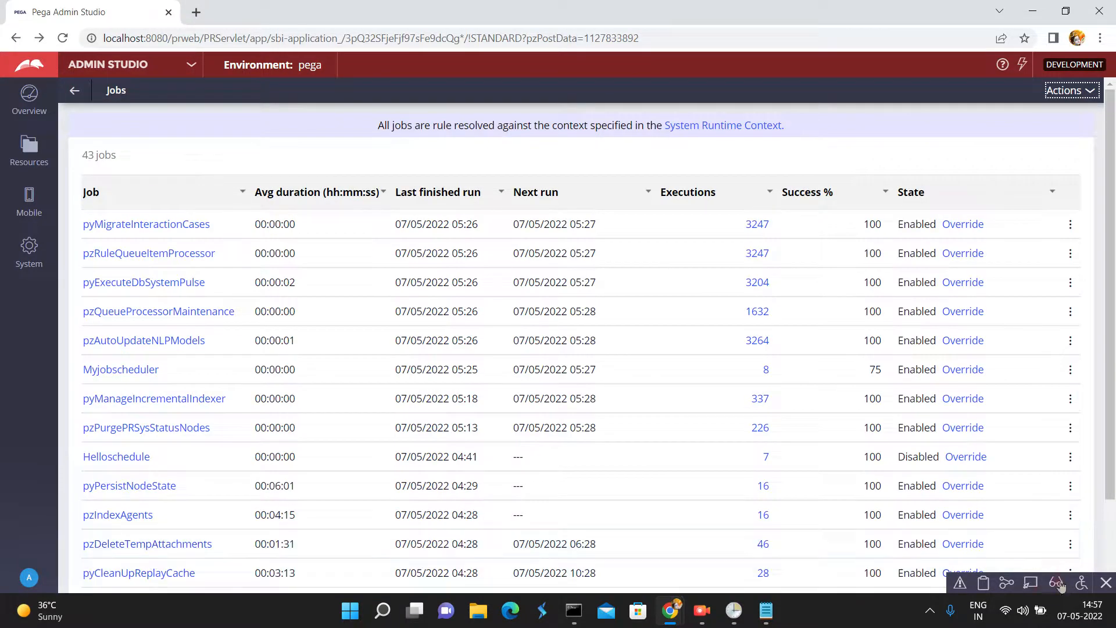
pyautogui.click(1034, 584)
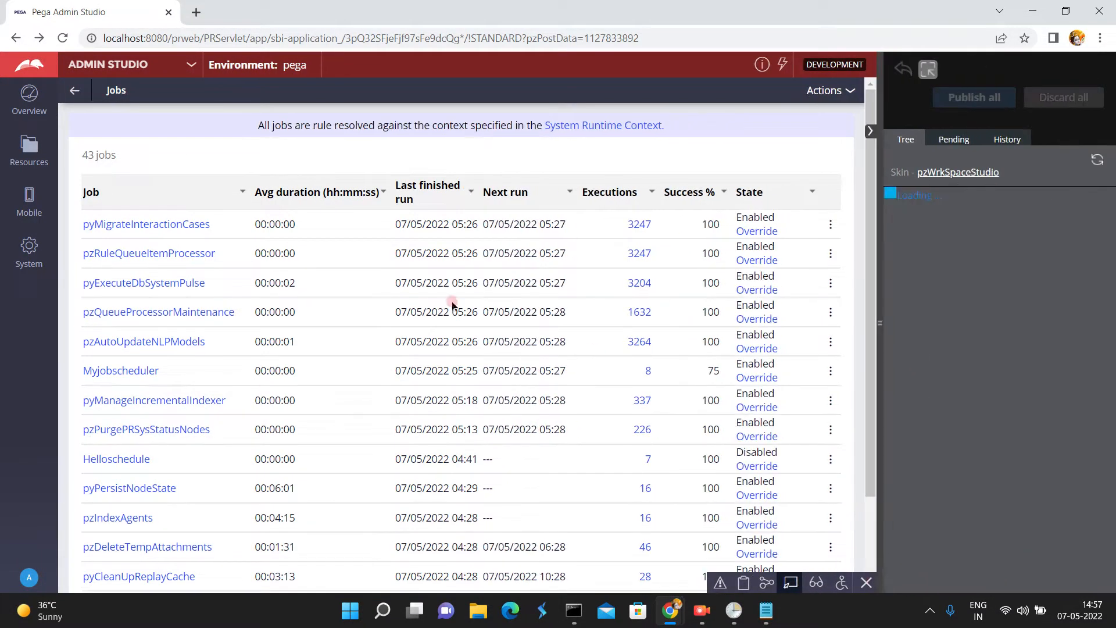
pyautogui.click(120, 195)
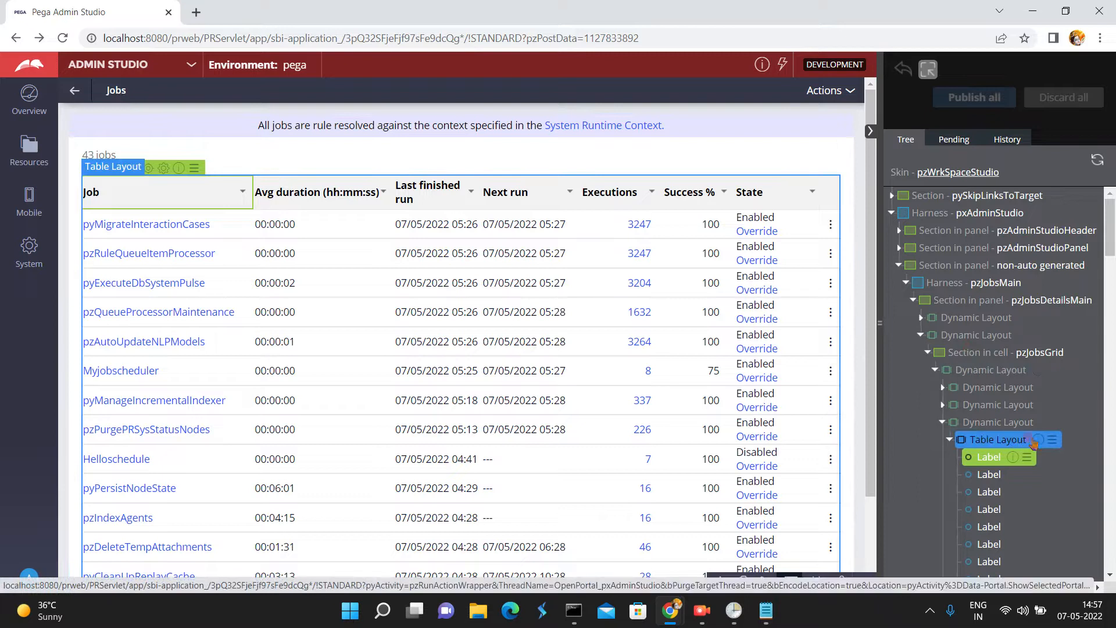
pyautogui.click(1009, 440)
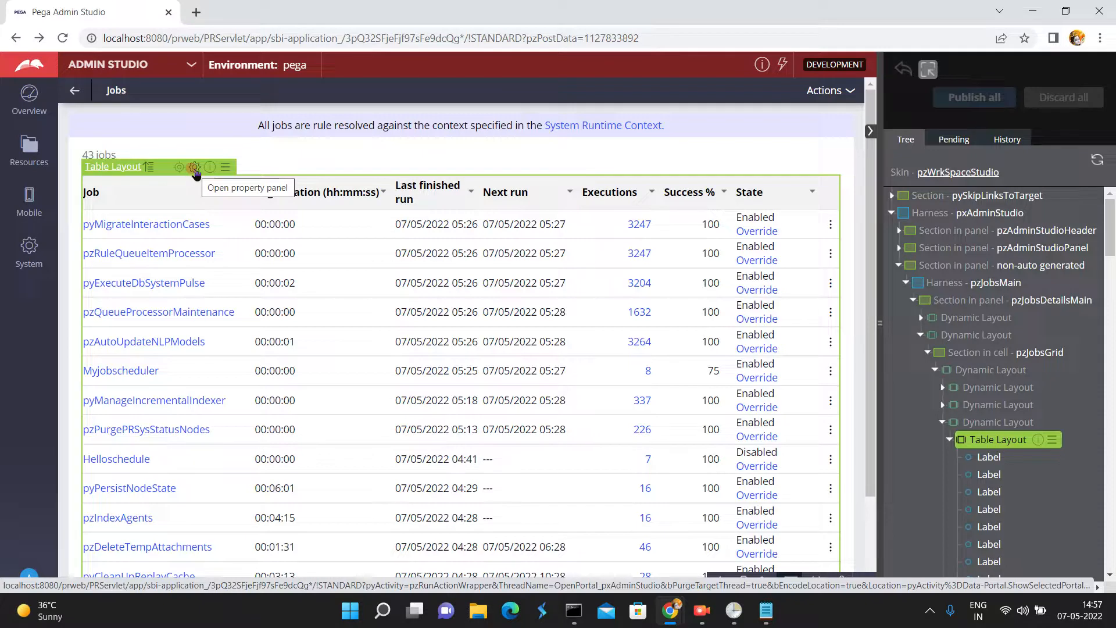
pyautogui.click(195, 169)
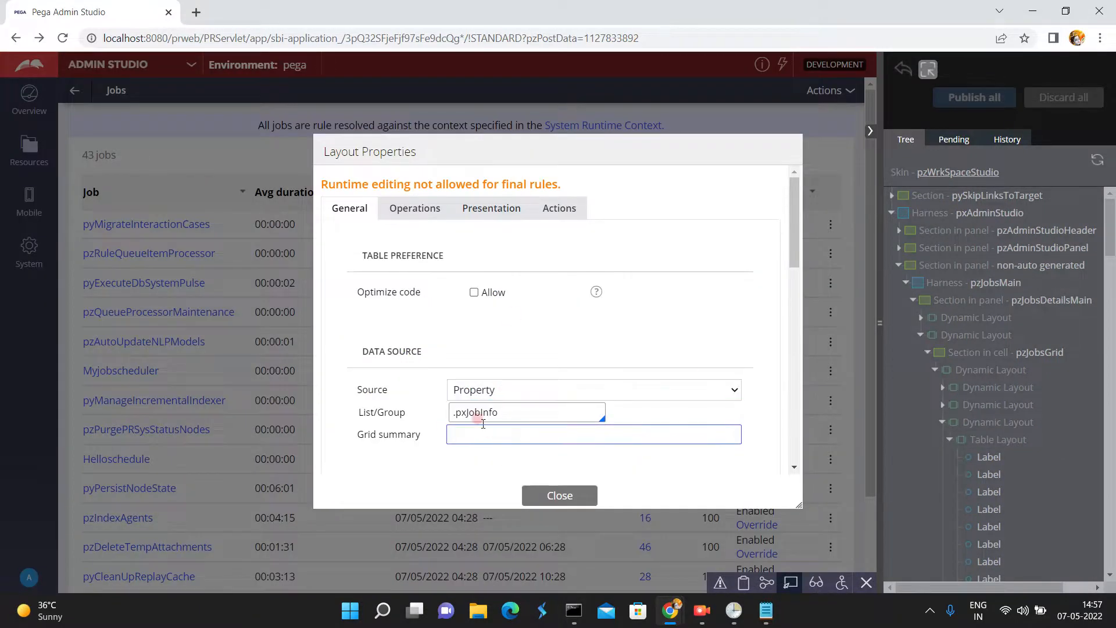
pyautogui.click(562, 493)
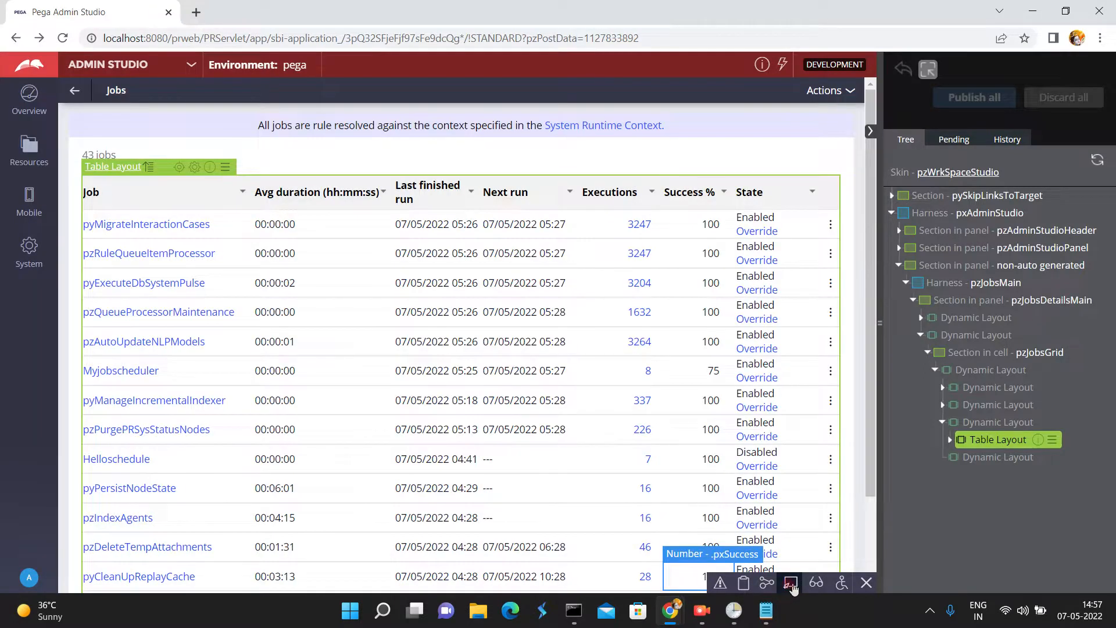
pyautogui.click(791, 583)
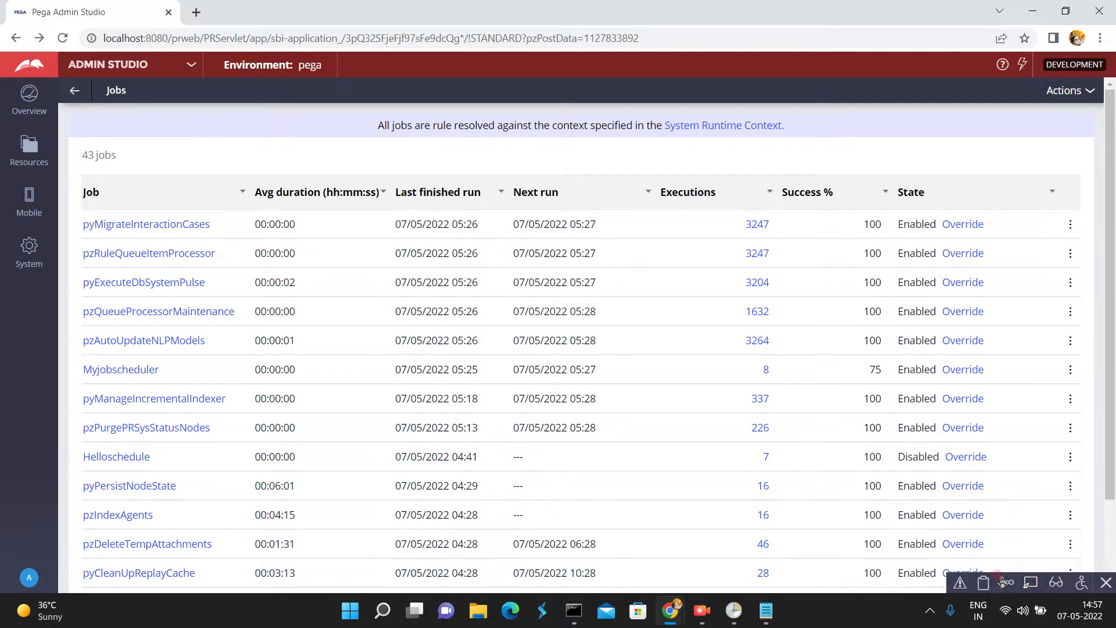
# - Switch from Admin Studio to Dev Studio and expand the explorer panel to show the application's class list
pyautogui.click(983, 583)
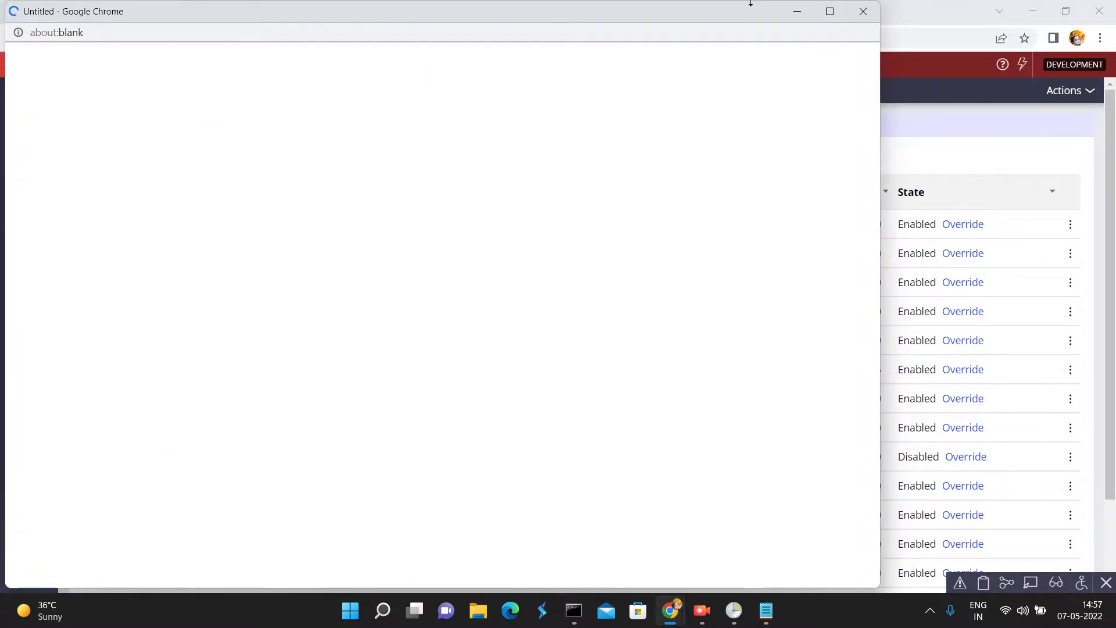
pyautogui.click(871, 11)
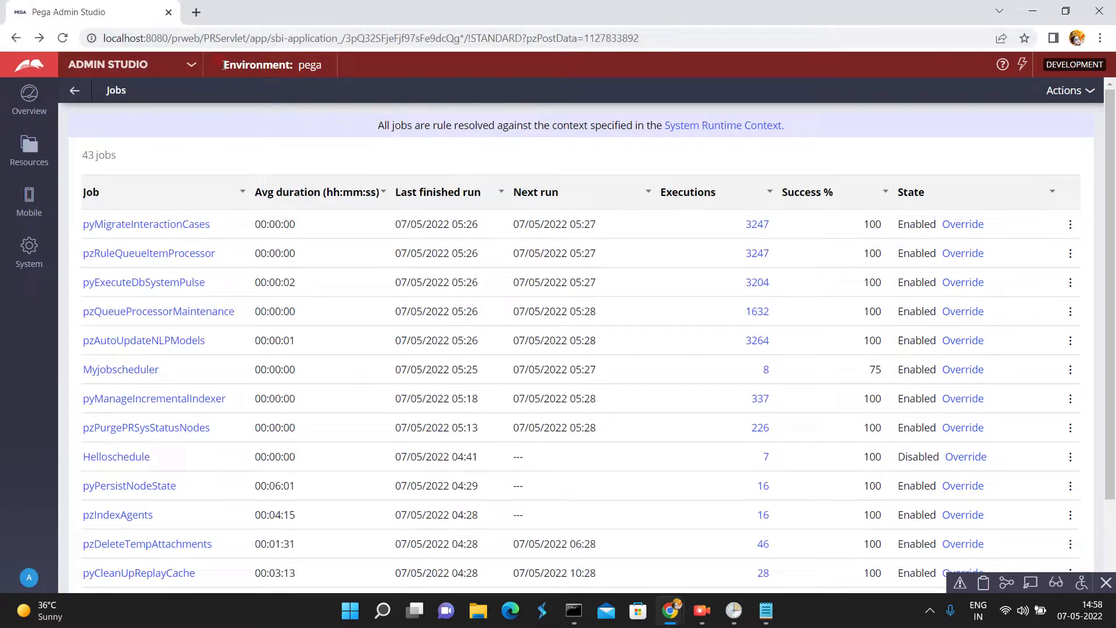
pyautogui.click(190, 65)
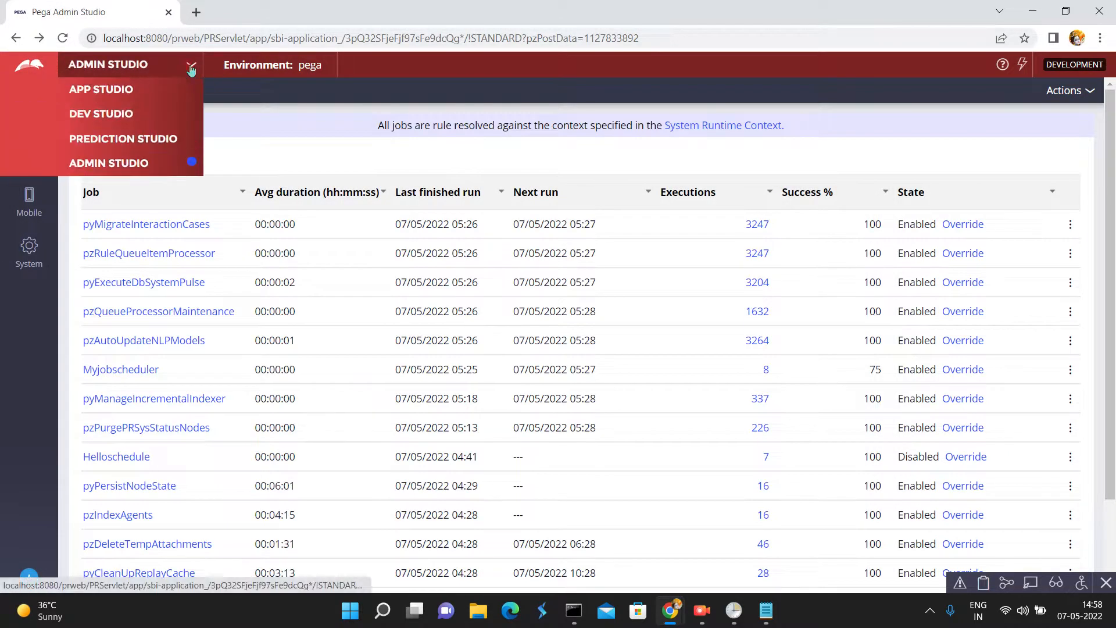
pyautogui.click(118, 113)
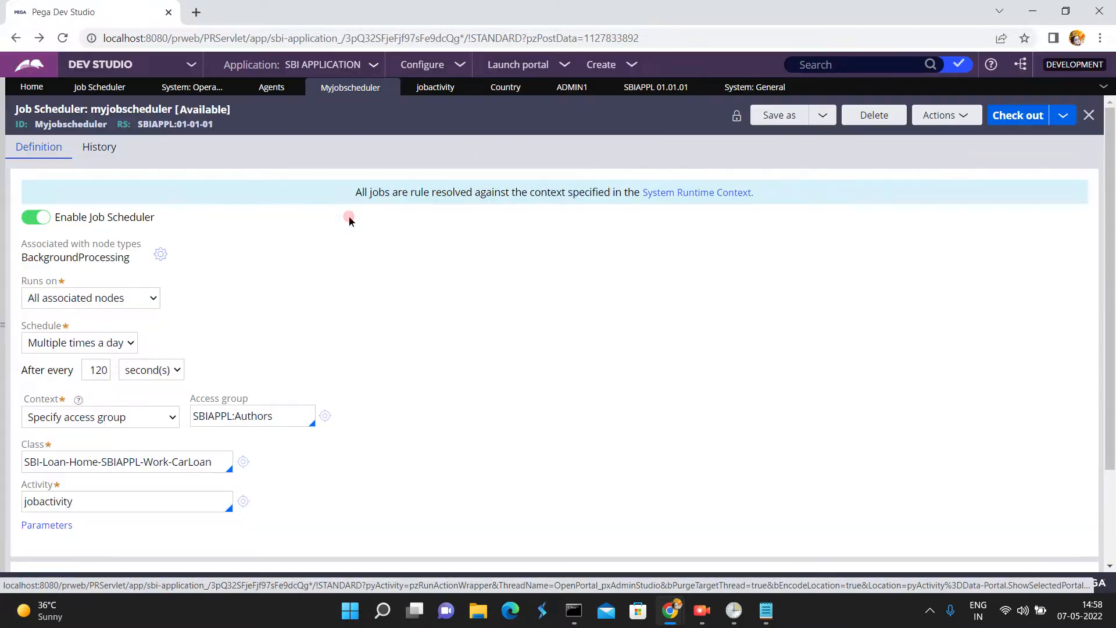
pyautogui.click(3, 326)
pyautogui.click(21, 259)
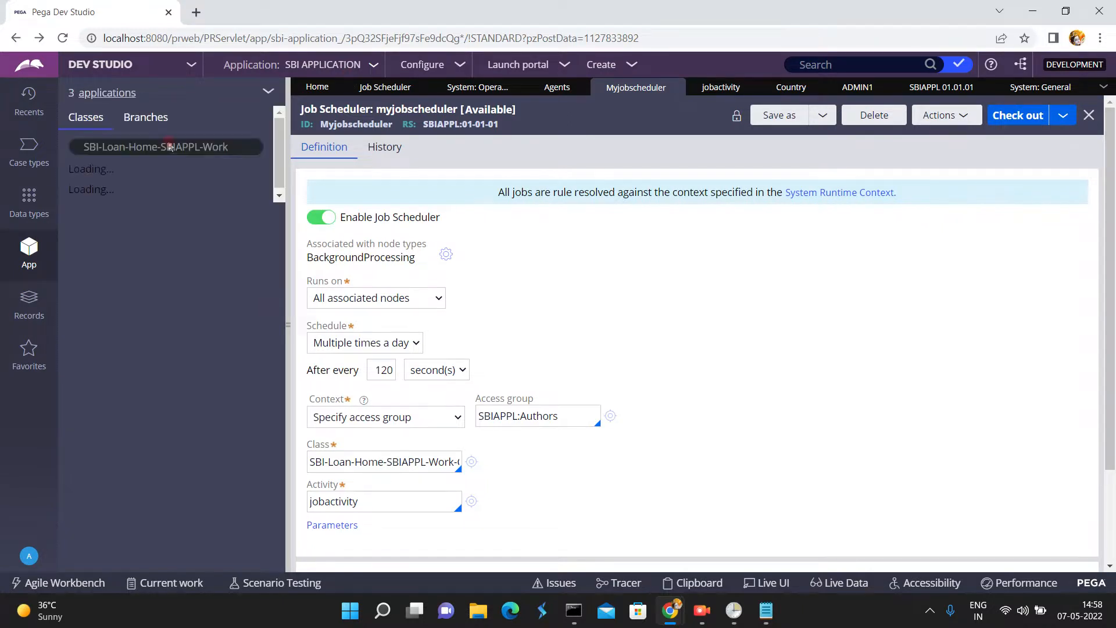
# - Find the Log-JobScheduler class in the App explorer, open its class rule from the SysAdmin category, and collapse the explorer
pyautogui.doubleClick(235, 145)
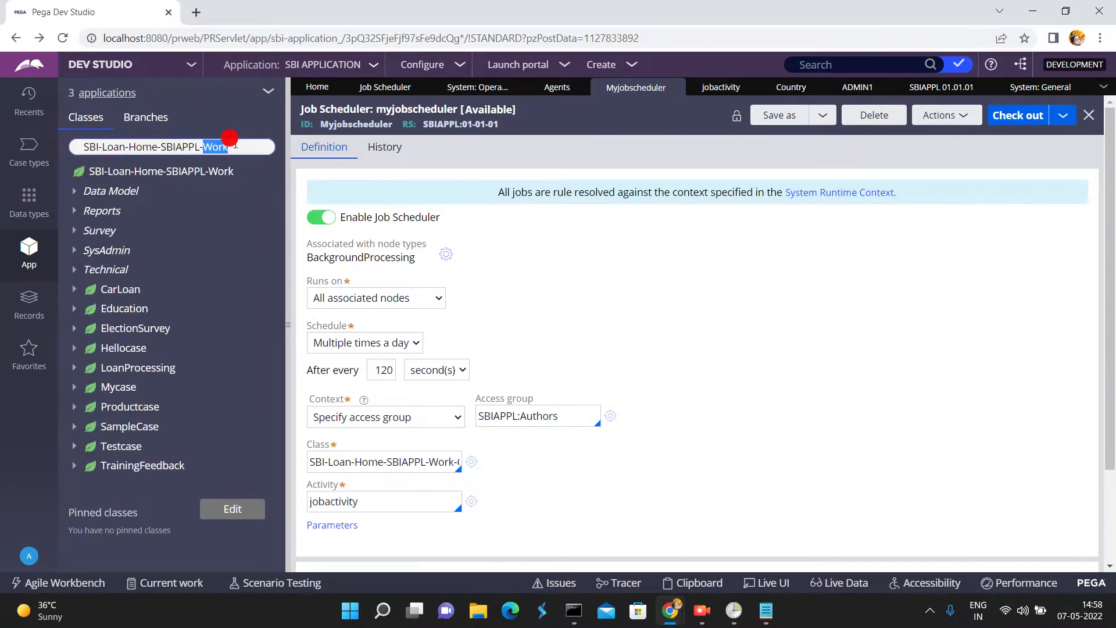
pyautogui.hotkey('ctrl', 'a')
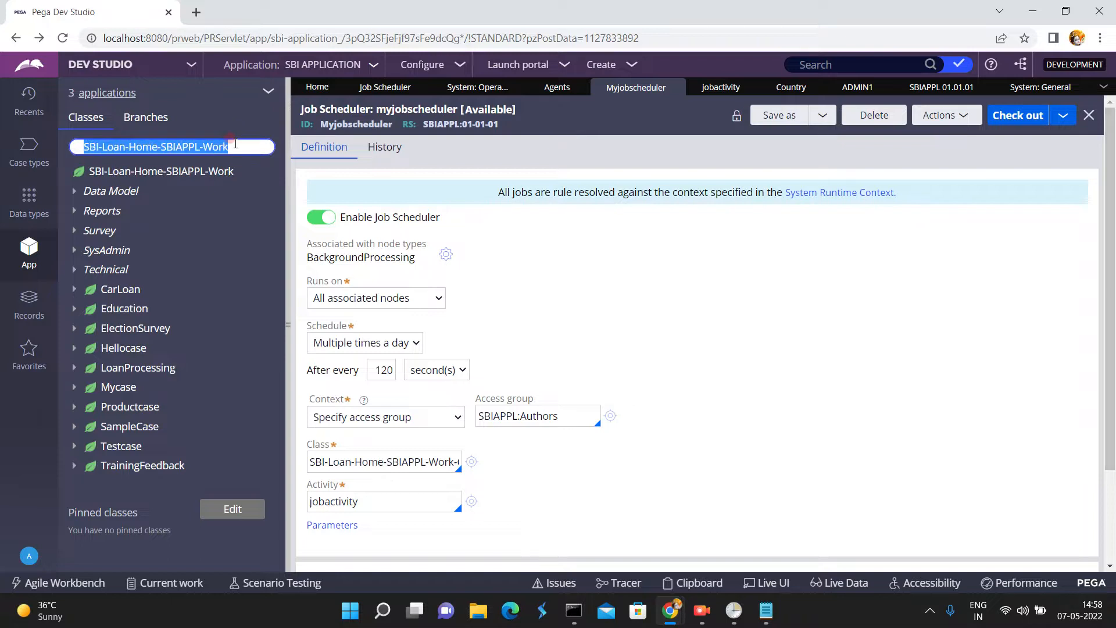
pyautogui.hotkey('ctrl', 'v')
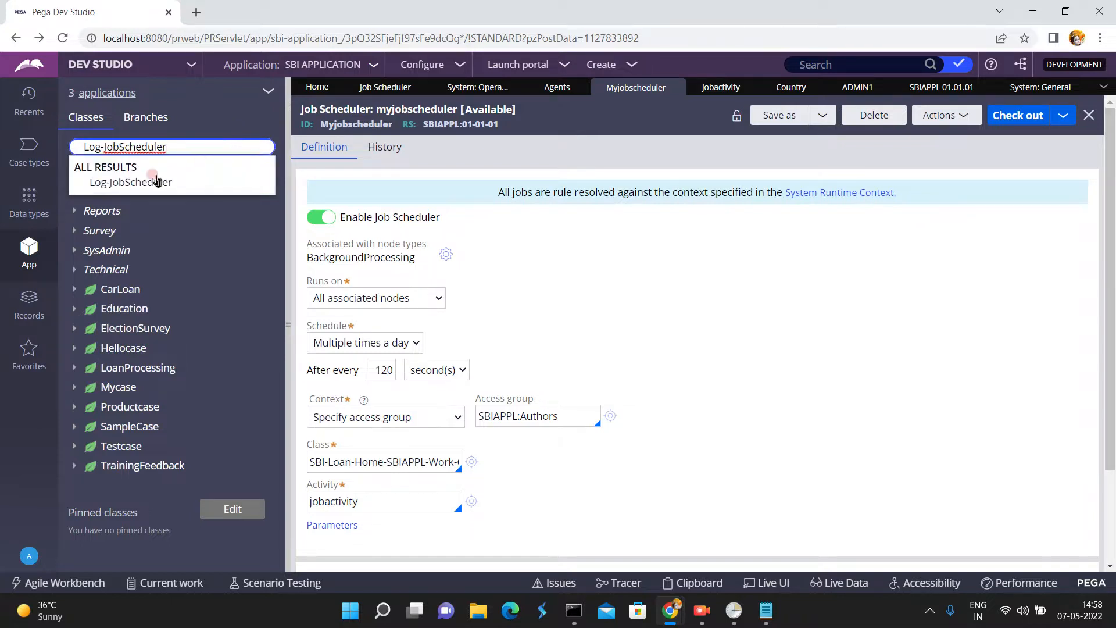
pyautogui.click(142, 180)
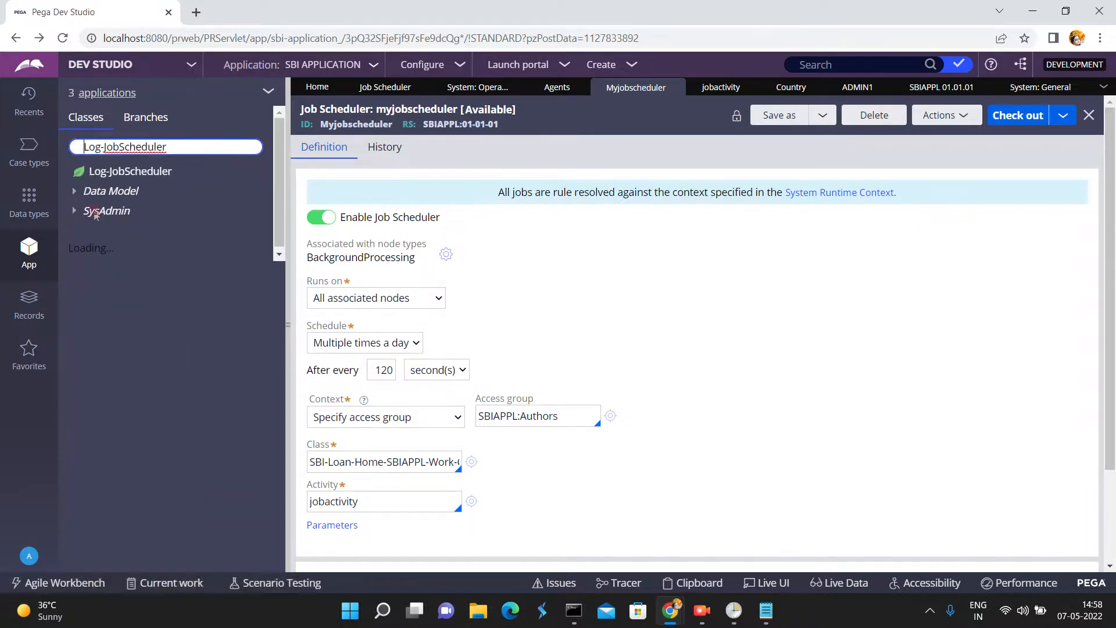
pyautogui.click(77, 214)
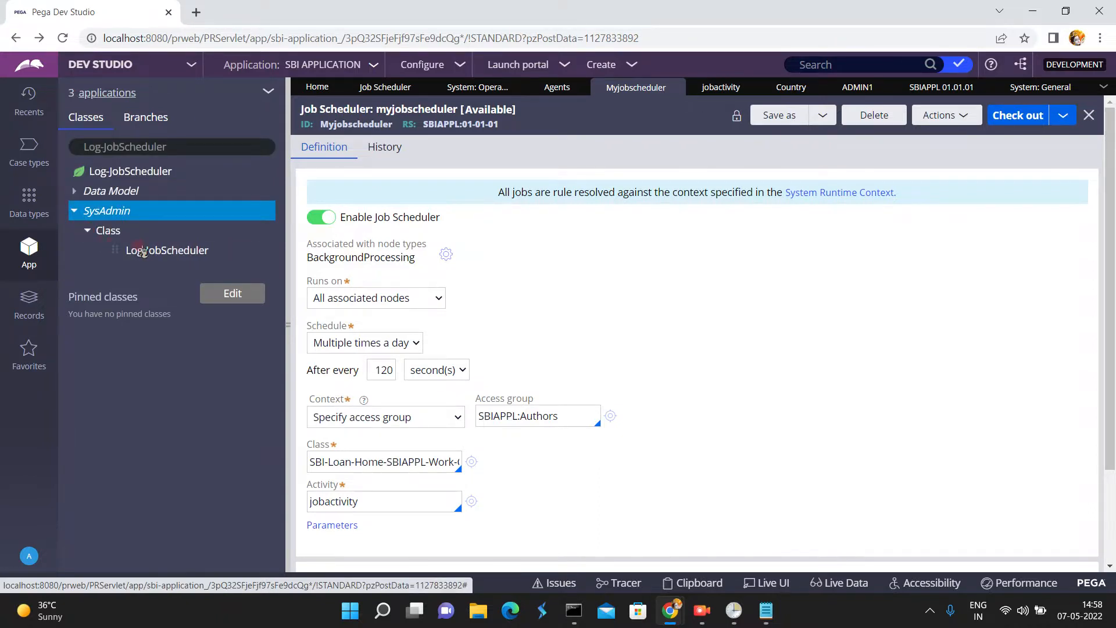
pyautogui.click(145, 251)
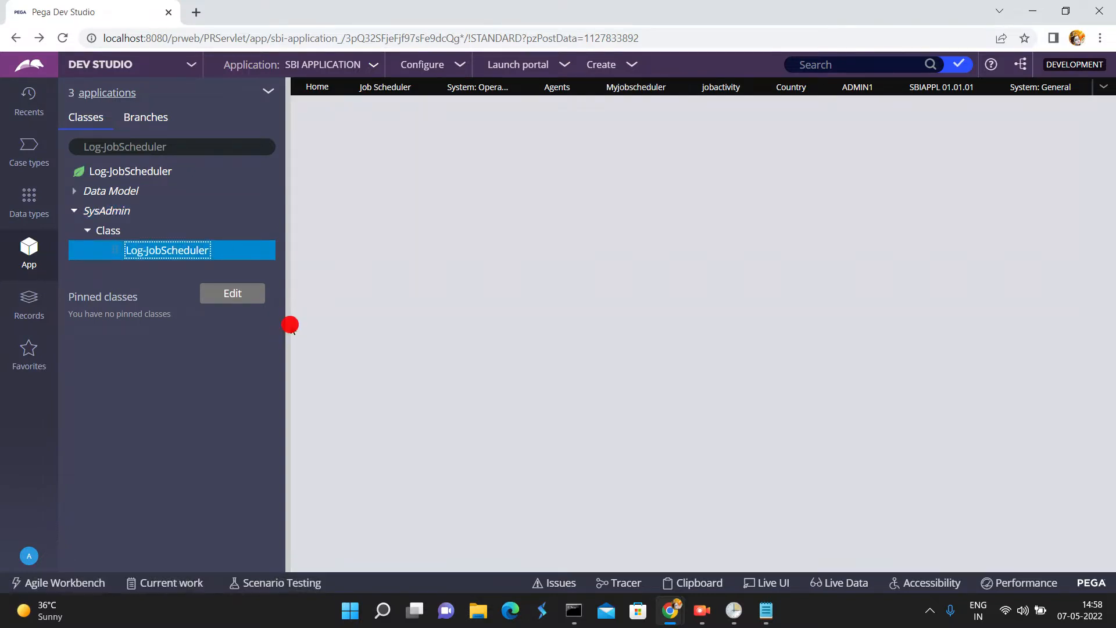
pyautogui.click(290, 324)
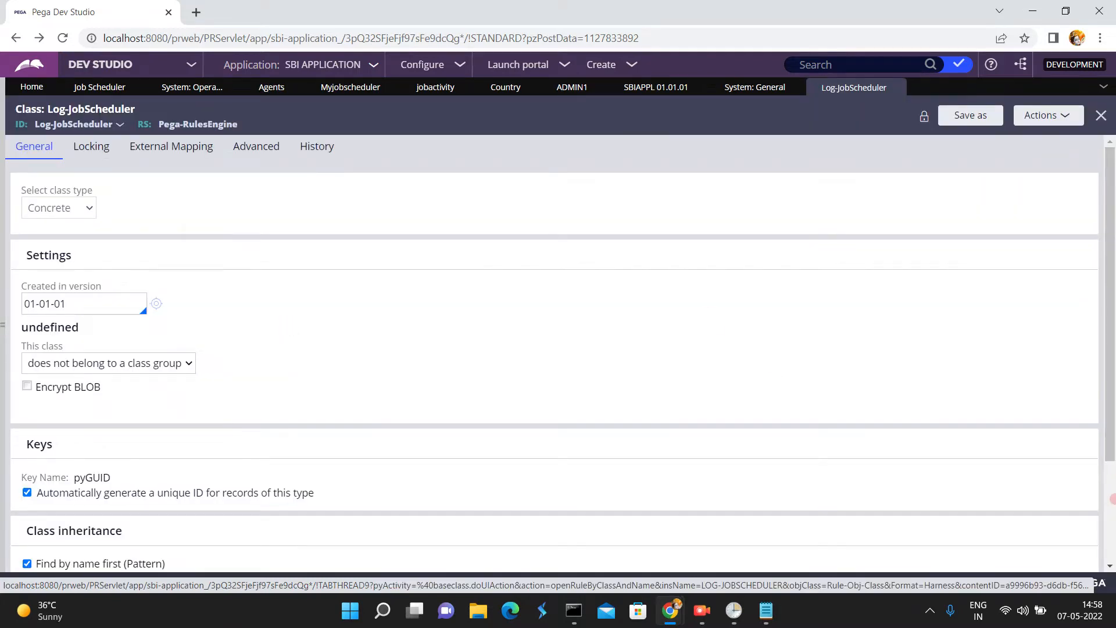
# - Test the Log-JobScheduler class's database table connection, highlight the mapped table's name in the results, and close the results window
pyautogui.scroll(-3, 533, 381)
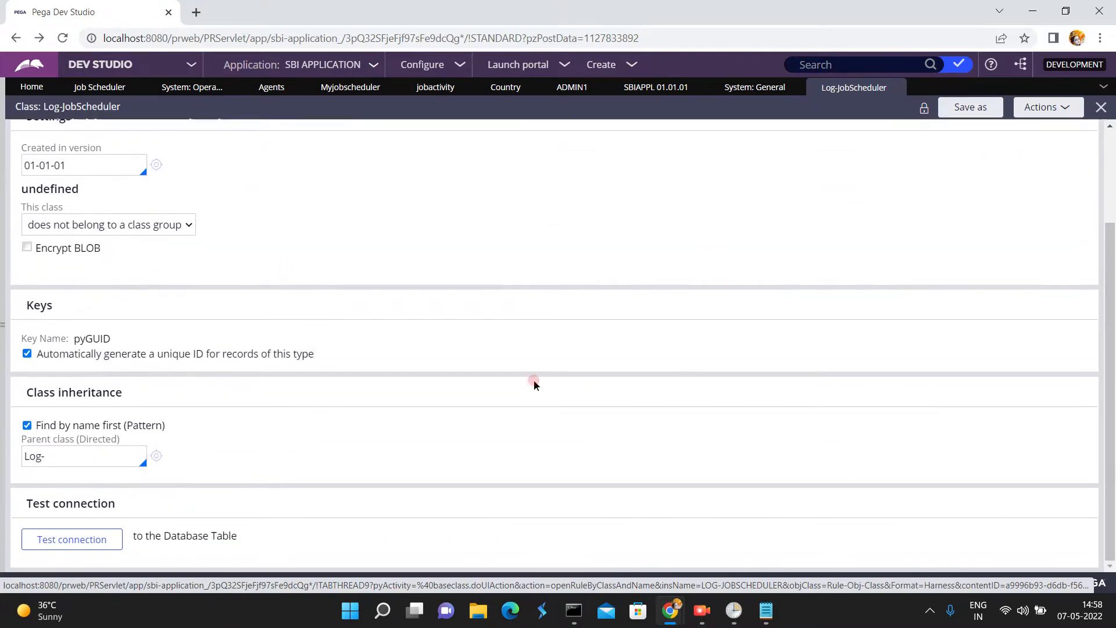
pyautogui.click(71, 540)
pyautogui.click(350, 207)
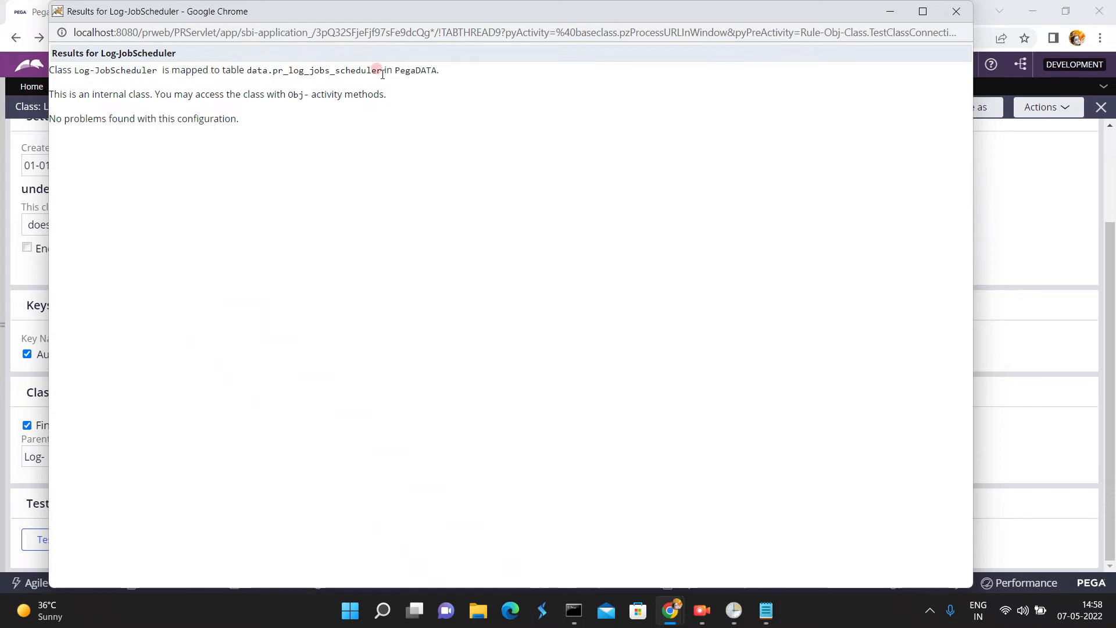
pyautogui.moveTo(382, 71); pyautogui.dragTo(272, 68)
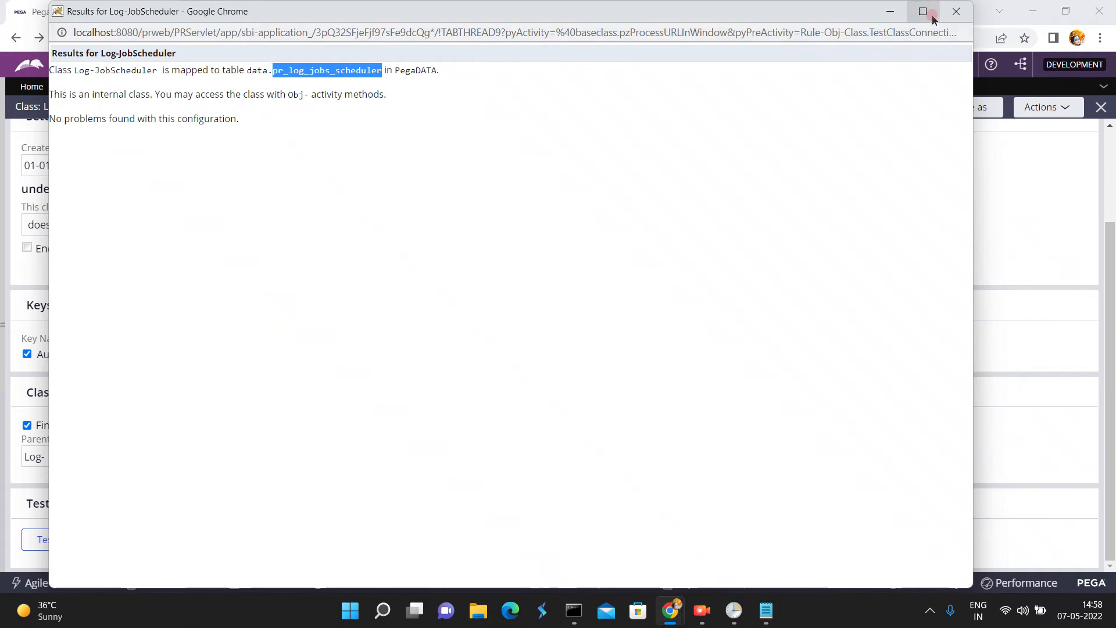
pyautogui.click(959, 10)
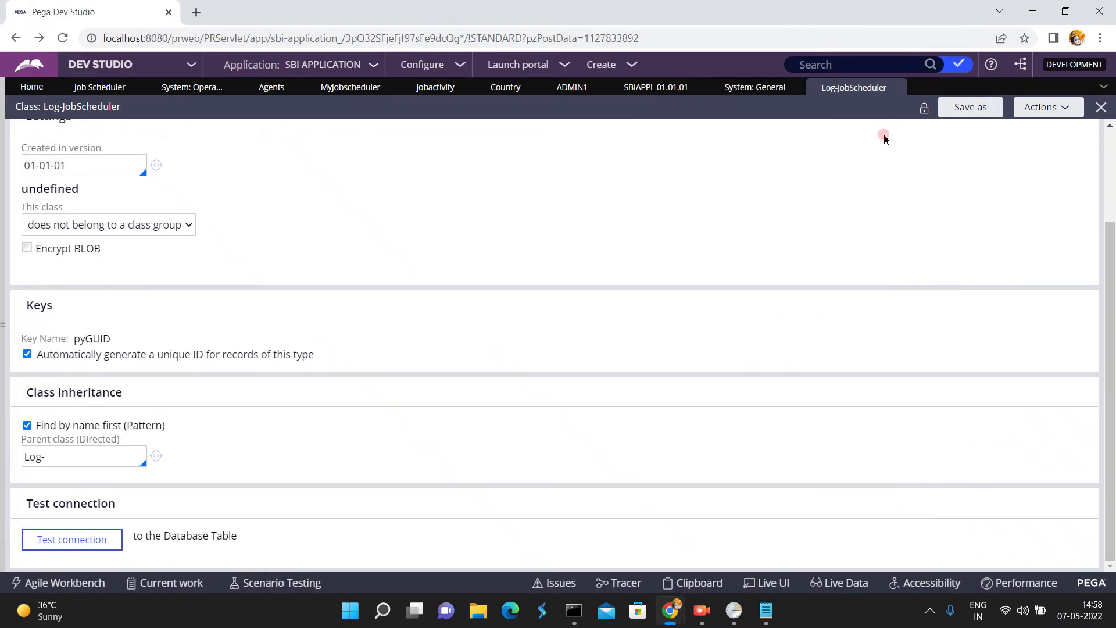